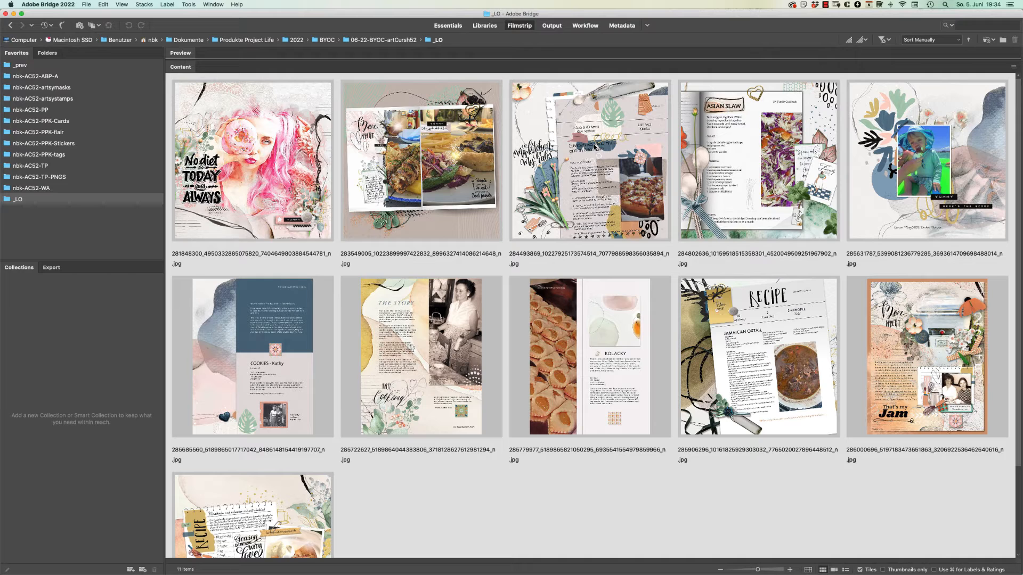
mouse_move(511, 574)
mouse_move(198, 547)
click(285, 152)
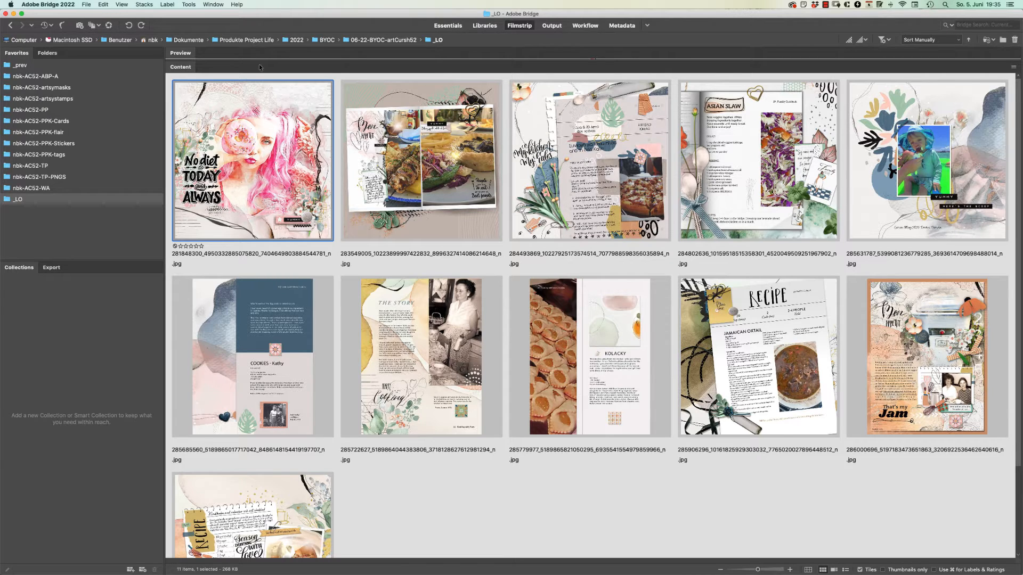
double_click(286, 121)
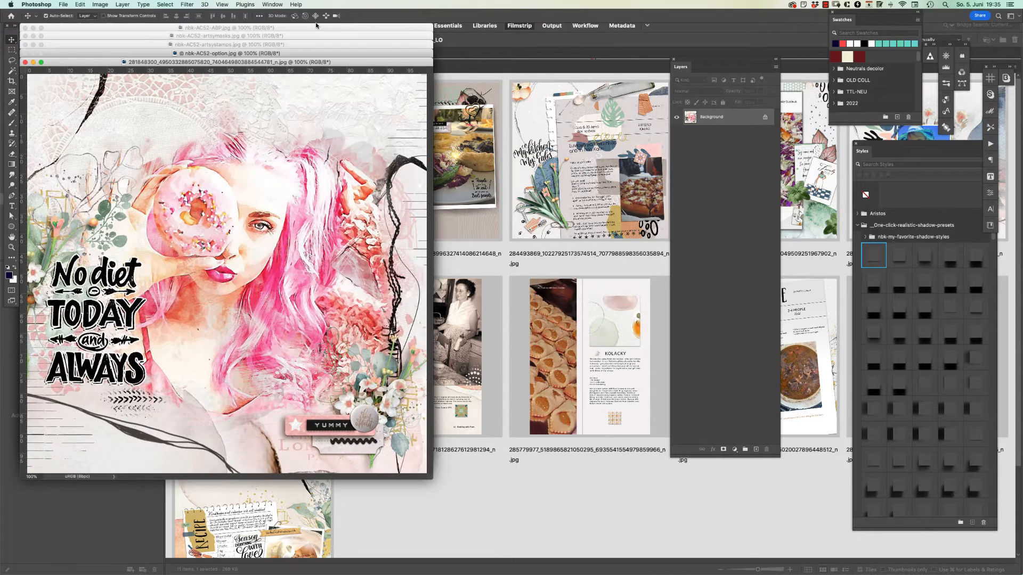
click(453, 143)
double_click(314, 122)
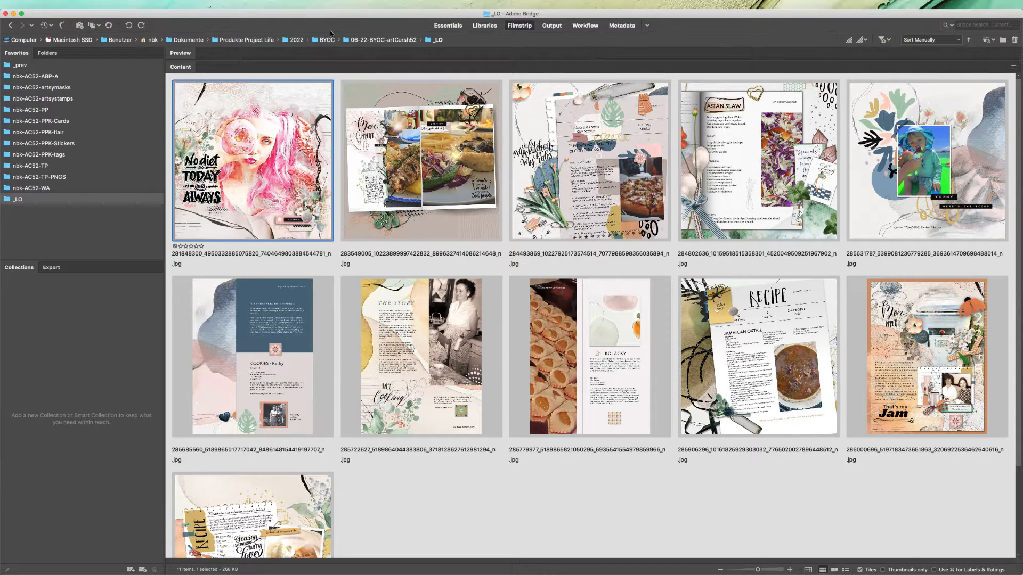
View the layouts in the _LO folder one after another in full-screen preview, starting from the "No diet today and always" page
key(space)
key(Right)
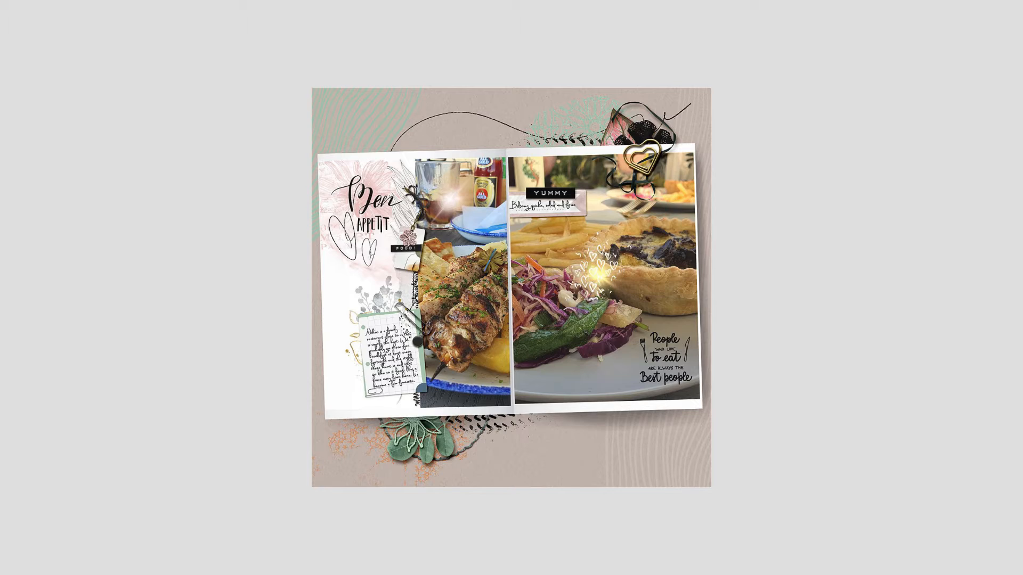
key(Right)
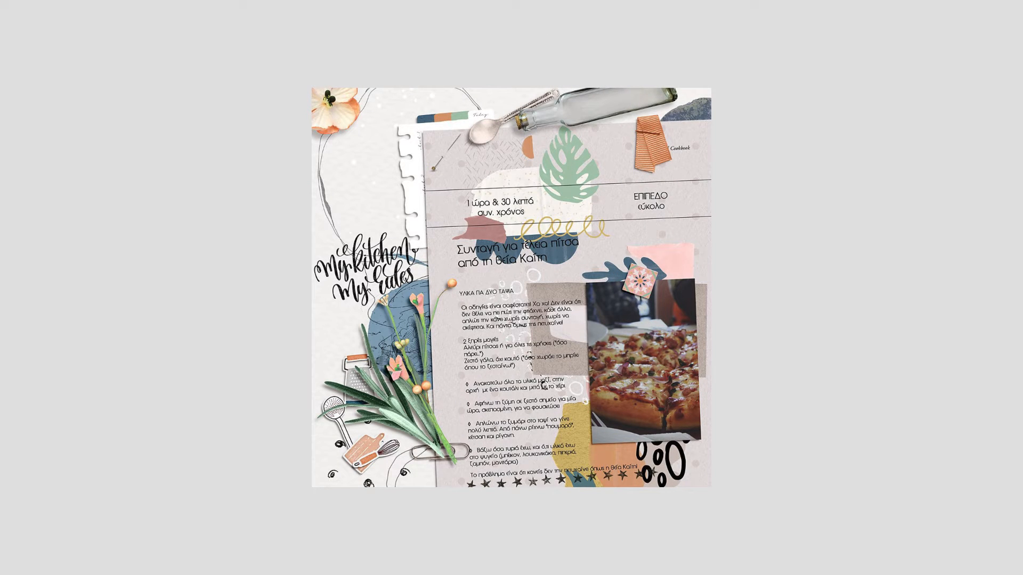
key(Right)
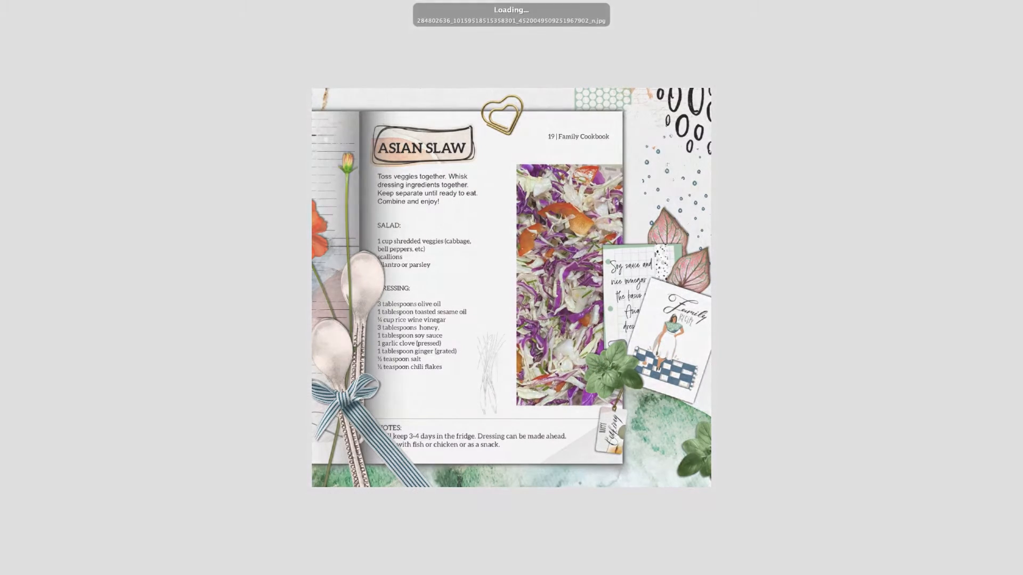
key(Right)
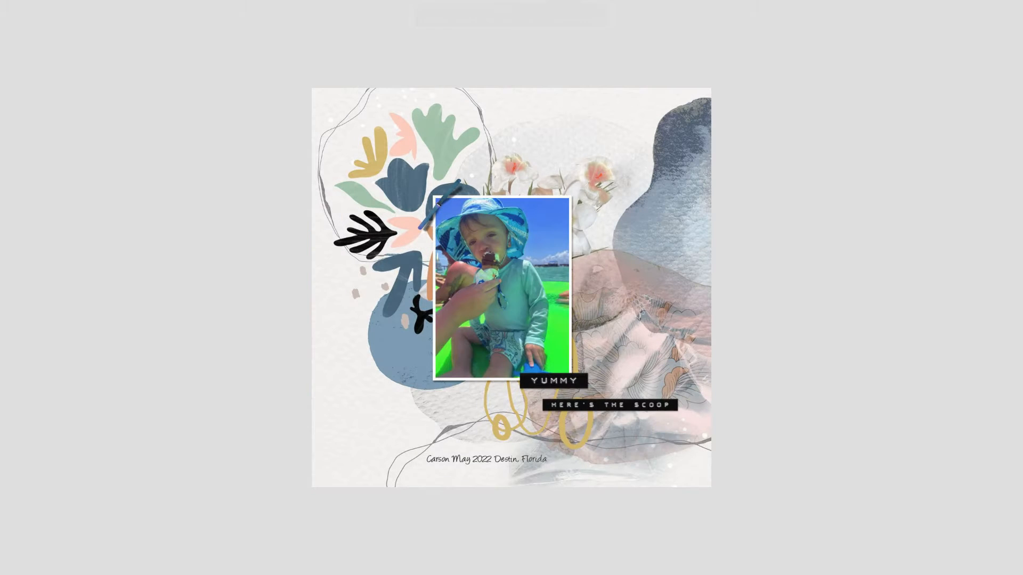
key(Right)
key(Right)
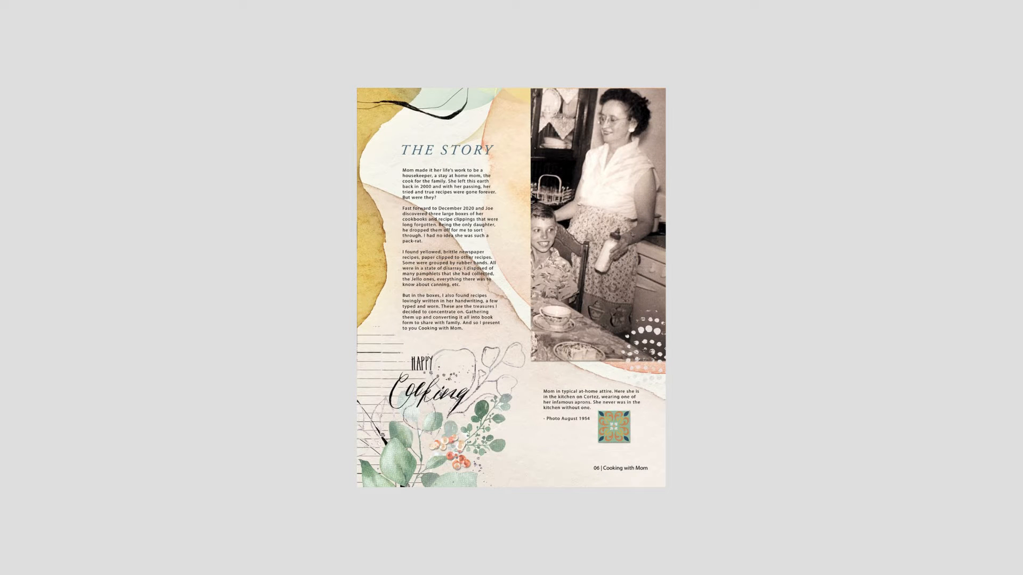
key(Right)
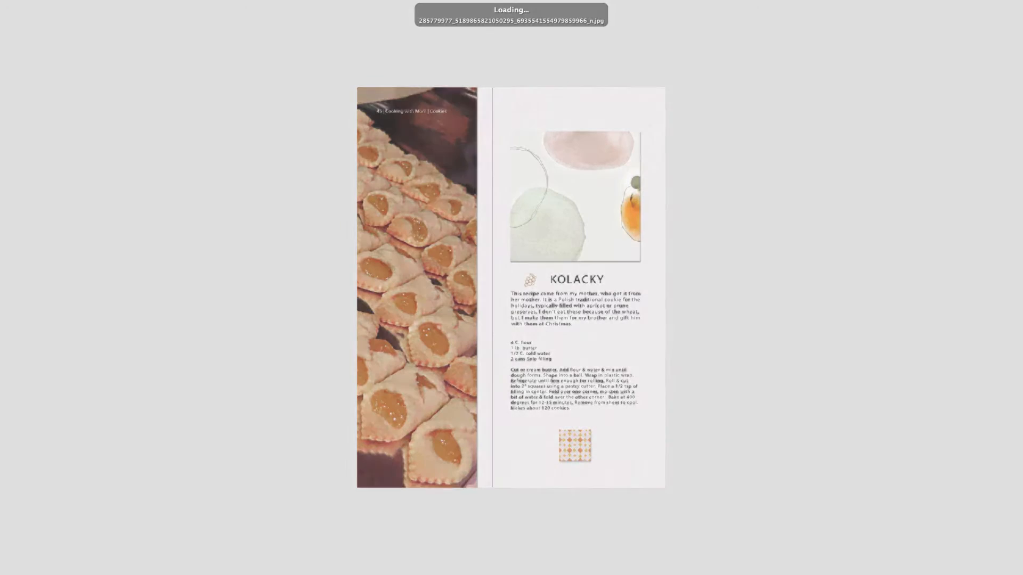
key(Right)
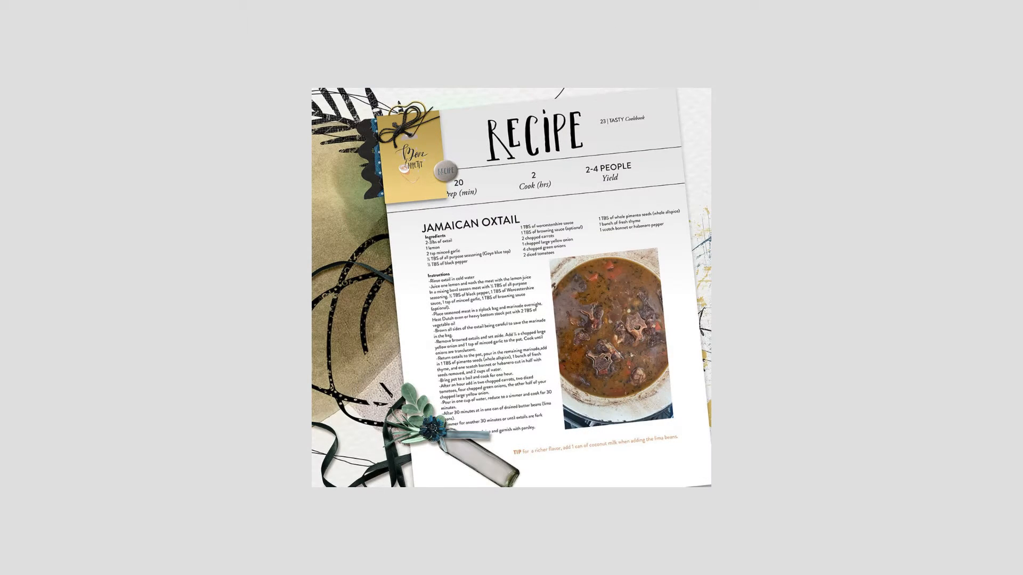
key(Right)
key(Right)
key(Right)
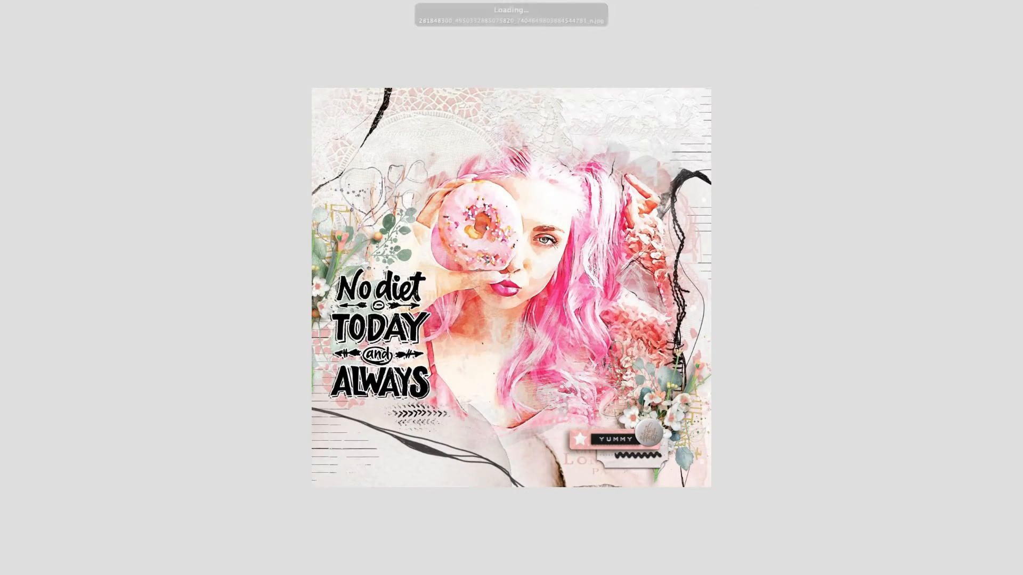
key(Right)
key(Right)
key(Escape)
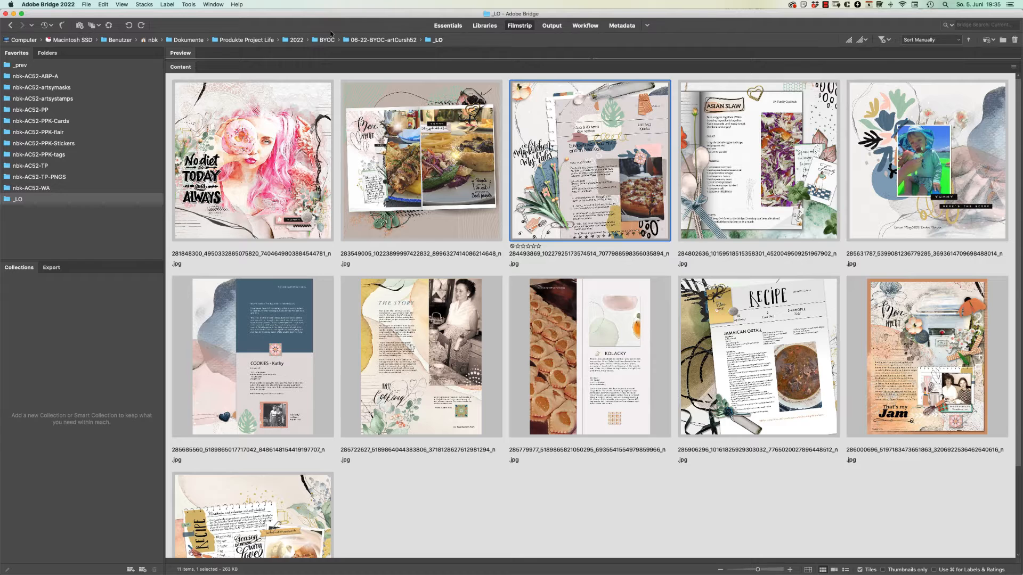
Open the nbk-AC52-ABP-A folder and look through its ArtsyBit images
click(92, 76)
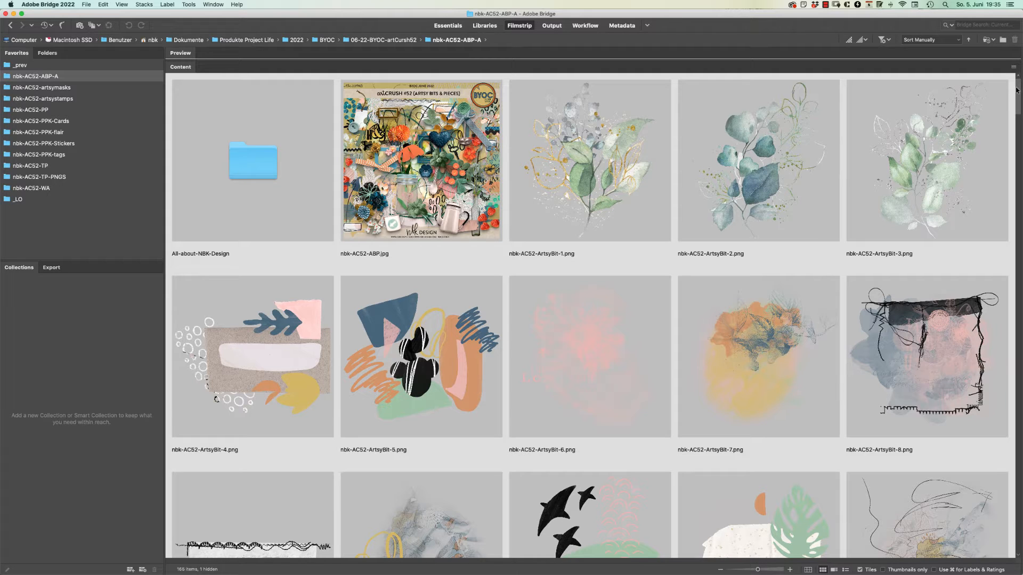
scroll(1016, 90, down, 3)
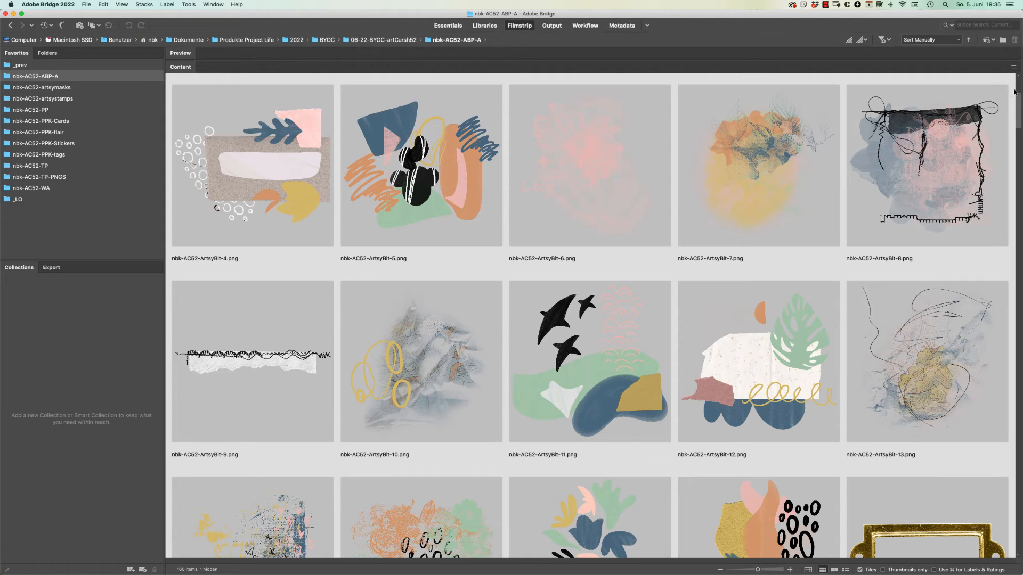
scroll(1015, 90, up, 3)
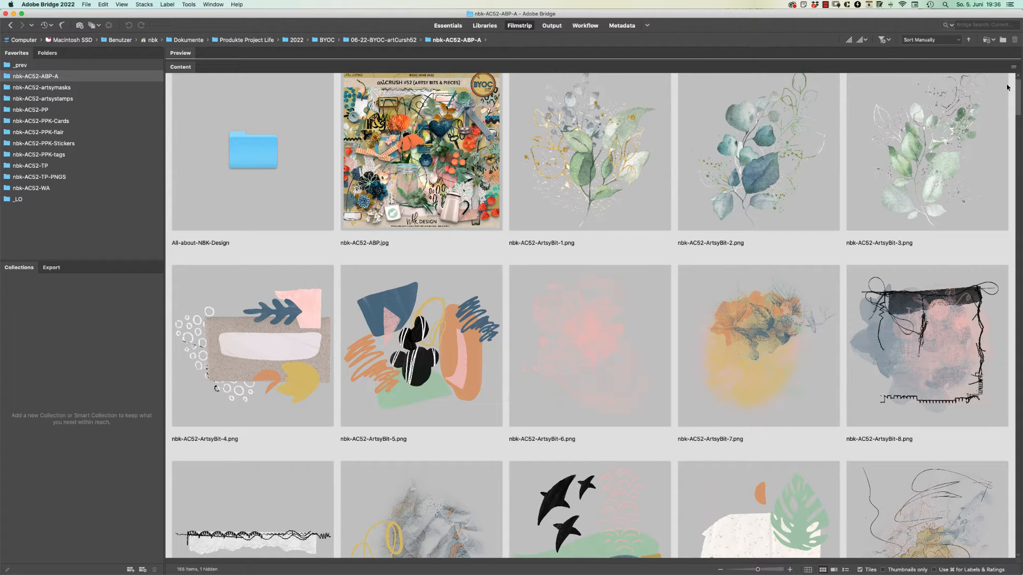
scroll(1019, 85, up, 1)
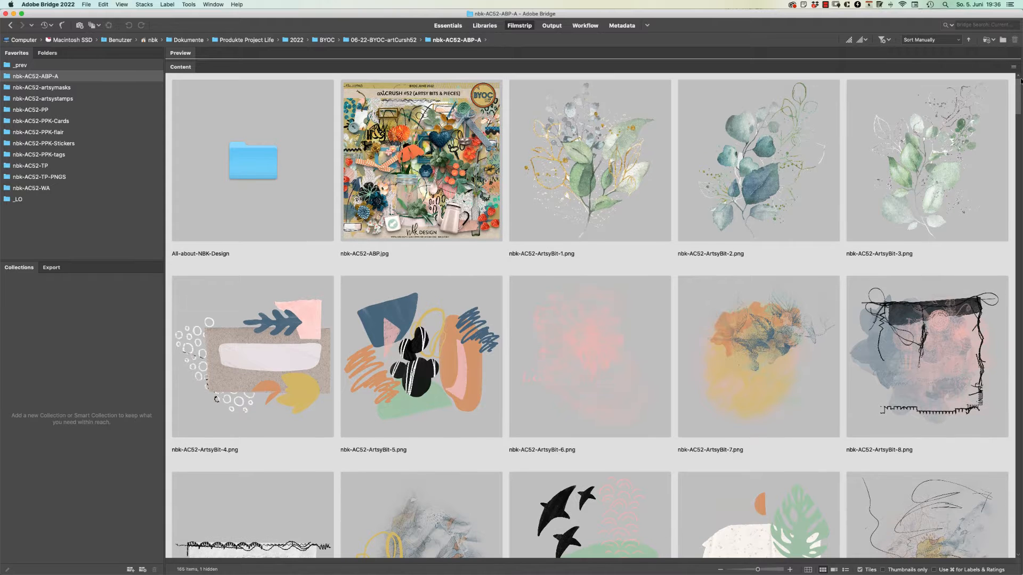
scroll(1019, 80, down, 3)
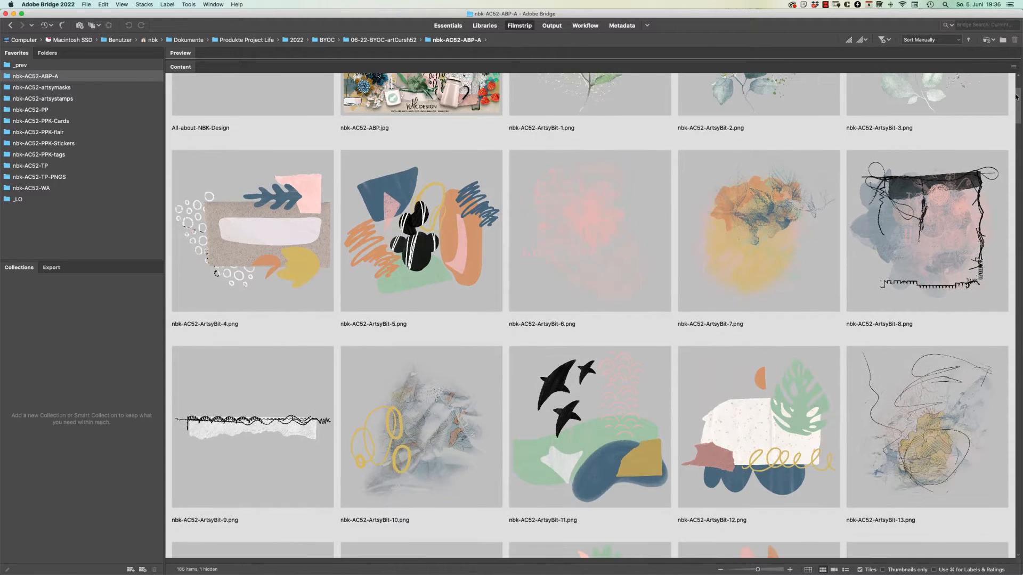
scroll(1016, 97, down, 5)
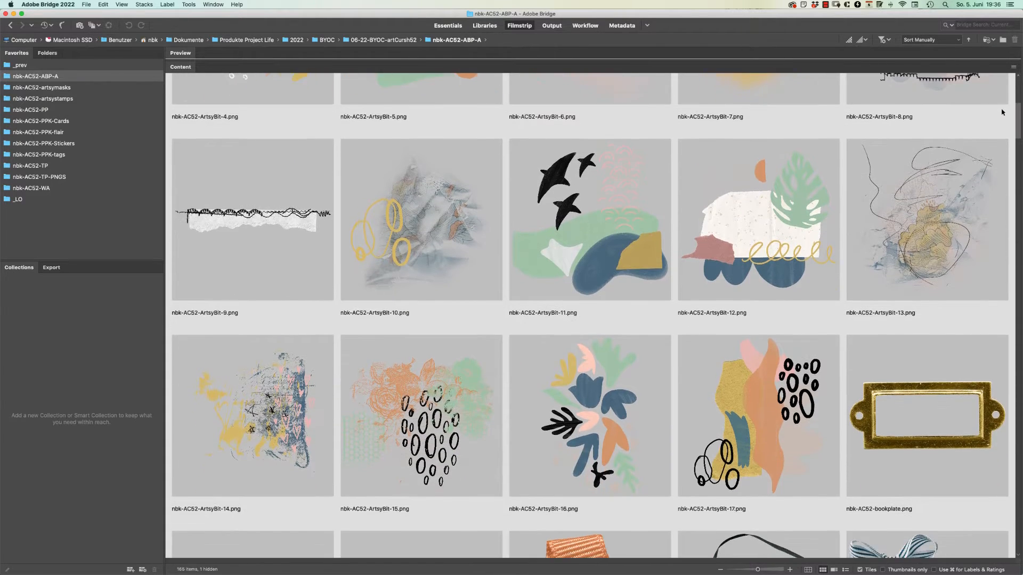
scroll(1002, 112, down, 2)
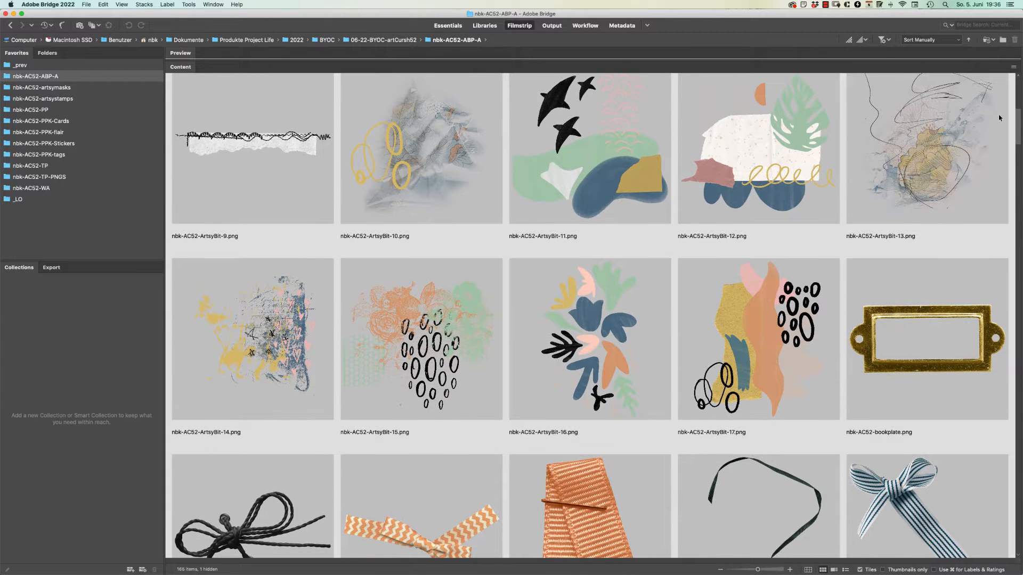
scroll(799, 112, down, 2)
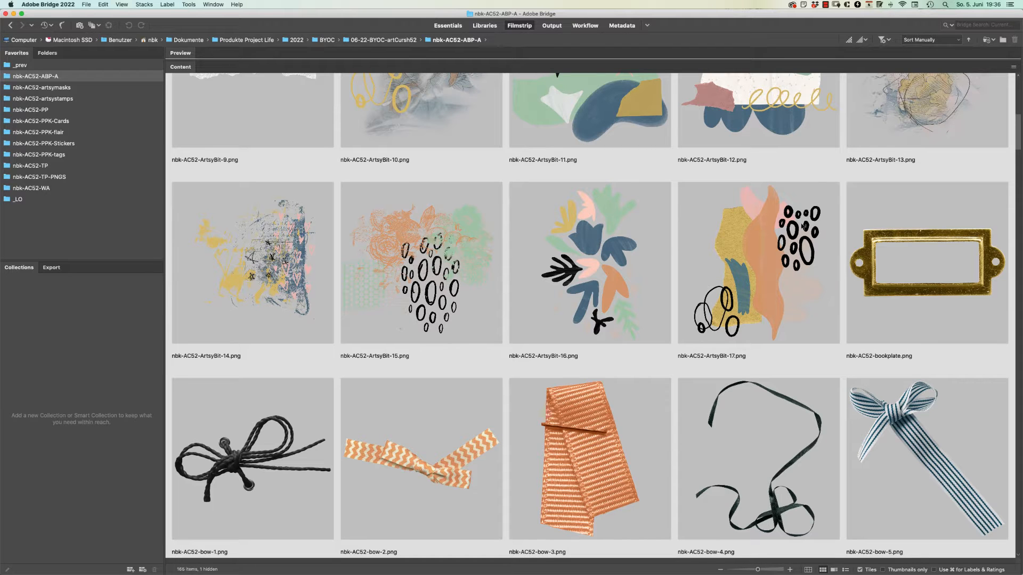
scroll(821, 292, up, 5)
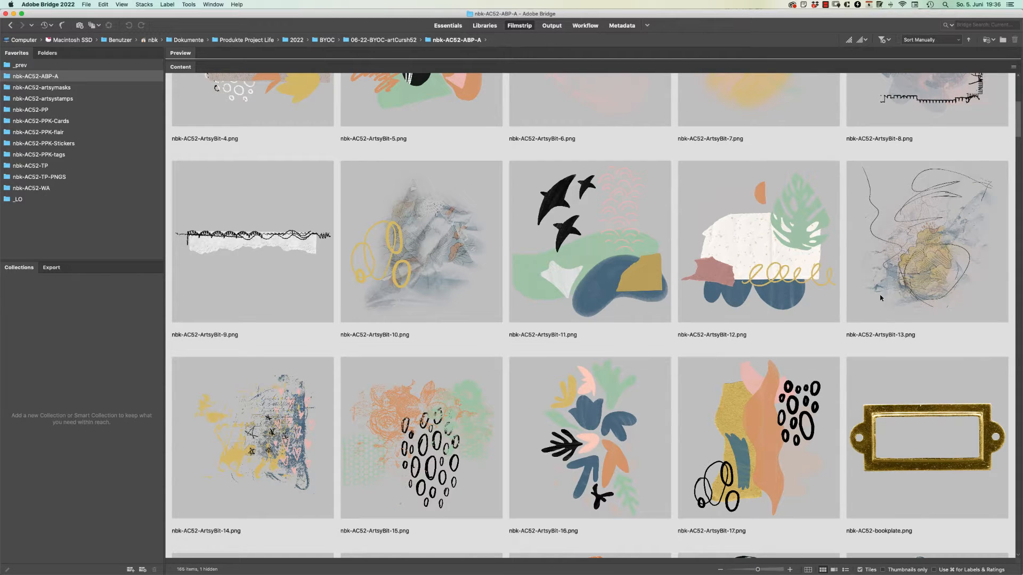
drag(1014, 123, 1011, 98)
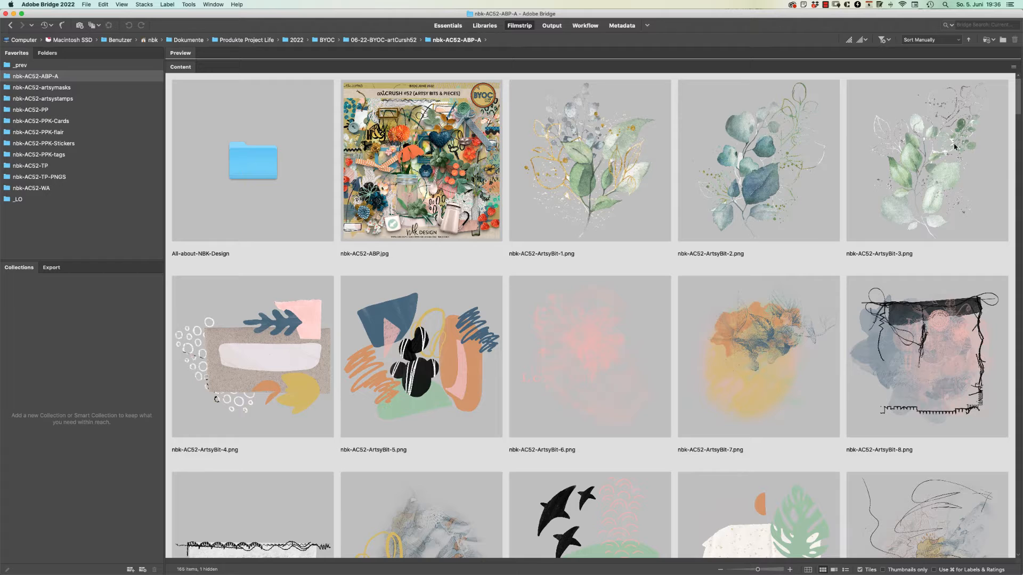
Look through the bow, button and fastener images of the nbk-AC52-ABP-A folder
scroll(978, 88, down, 1)
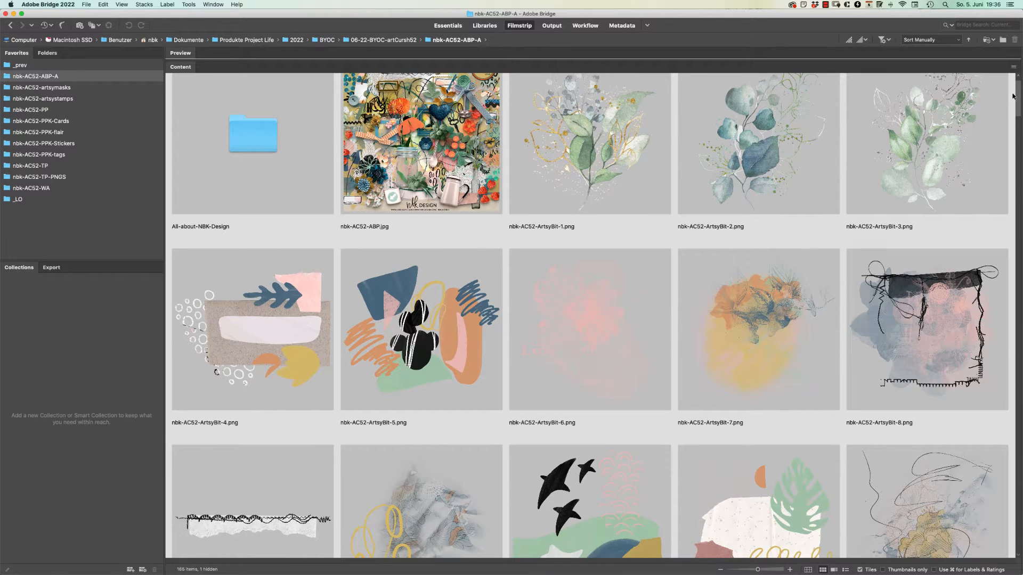
scroll(979, 127, down, 15)
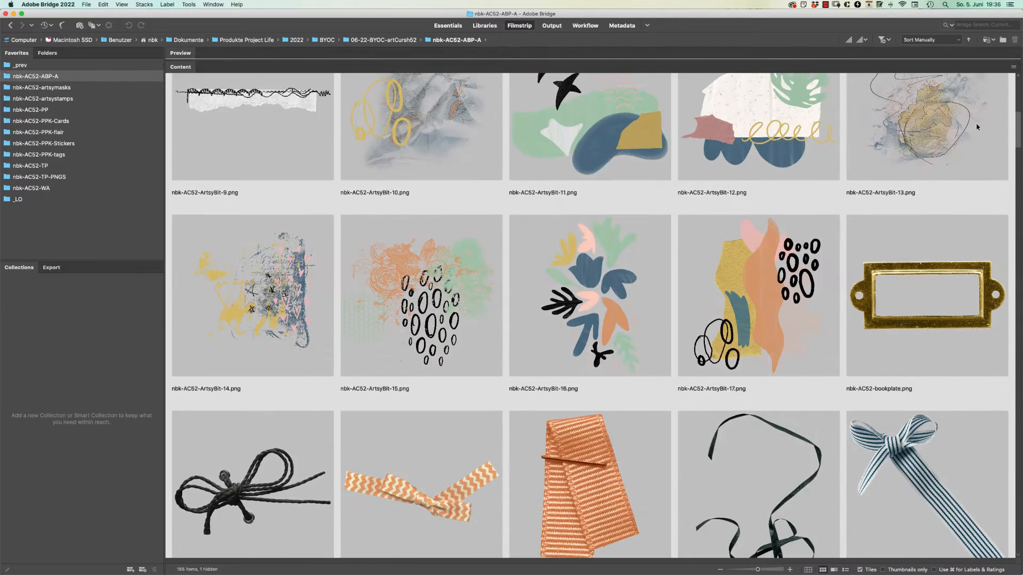
scroll(978, 126, down, 10)
scroll(944, 148, up, 2)
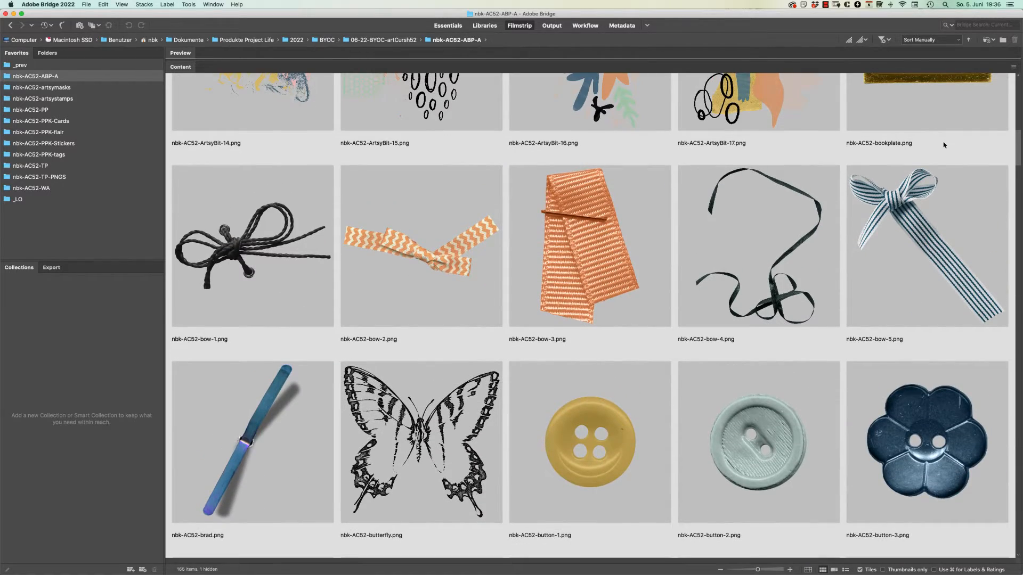
scroll(941, 152, down, 8)
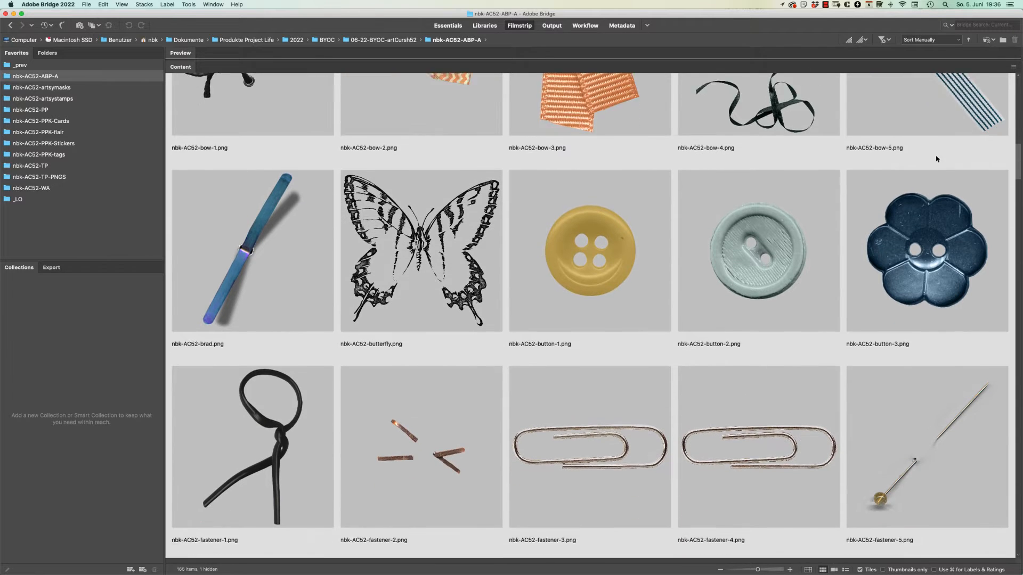
scroll(937, 159, down, 7)
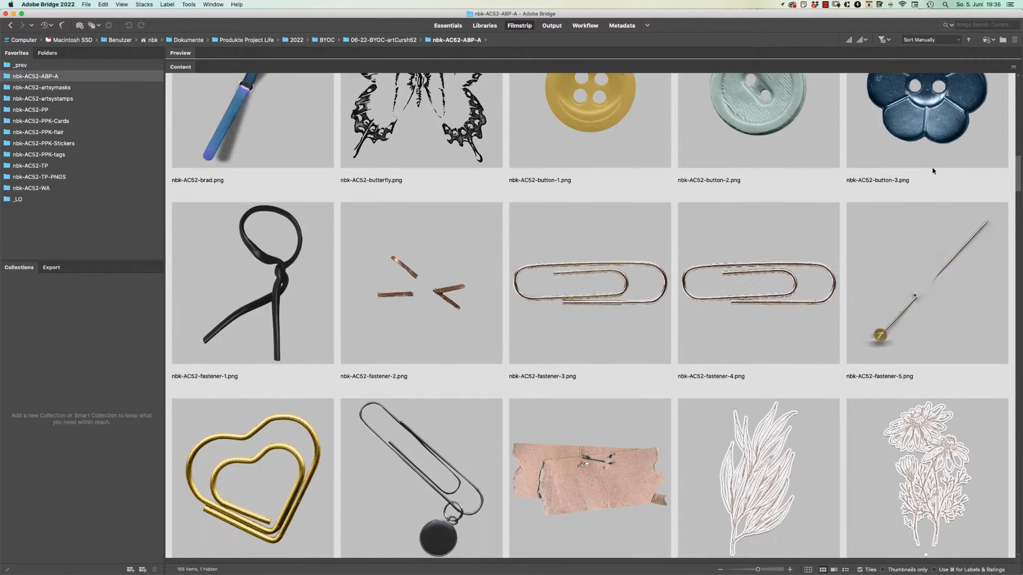
scroll(933, 171, down, 8)
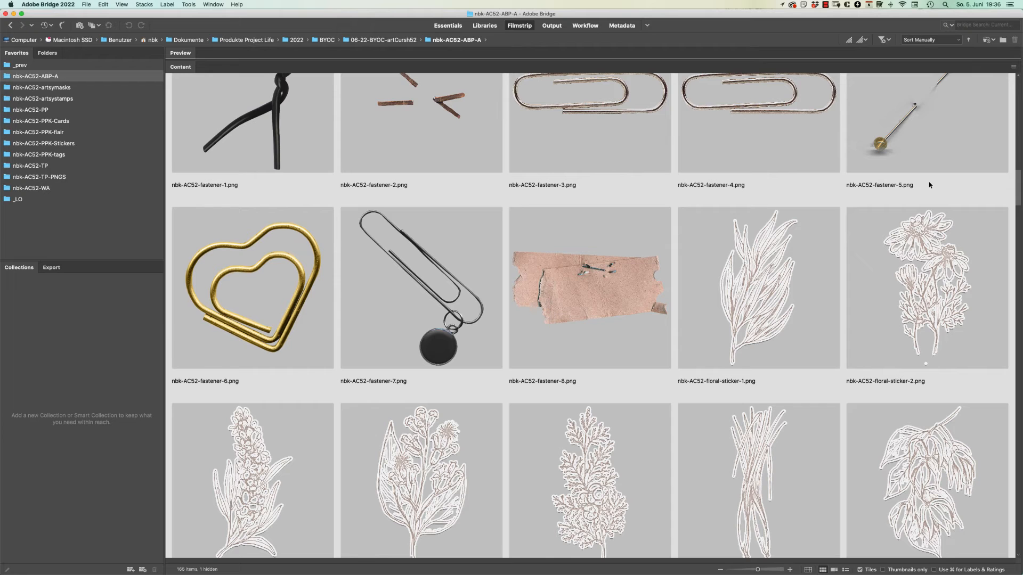
Look through the floral sticker and flower images of the nbk-AC52-ABP-A folder
scroll(929, 186, down, 5)
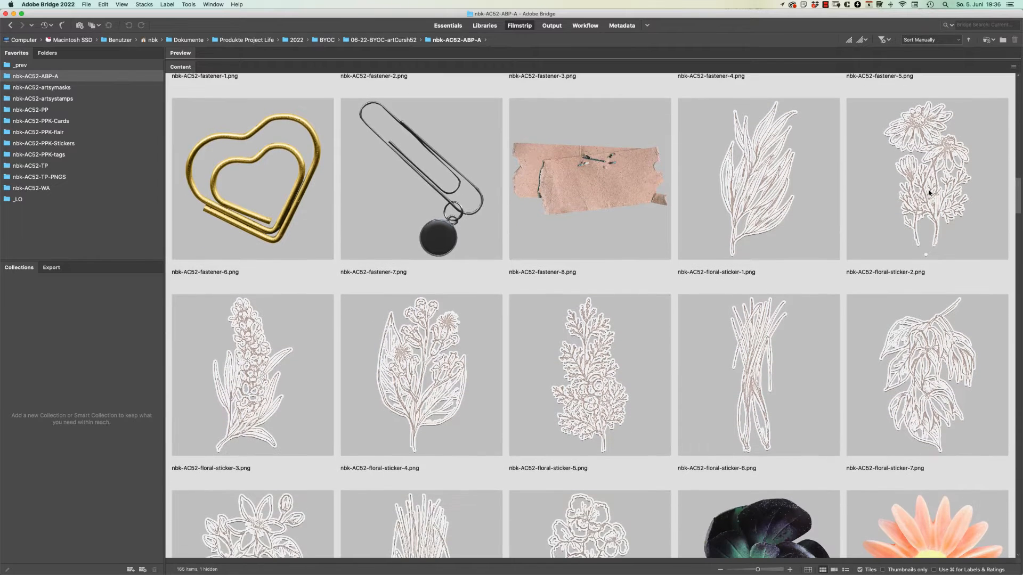
scroll(930, 193, down, 2)
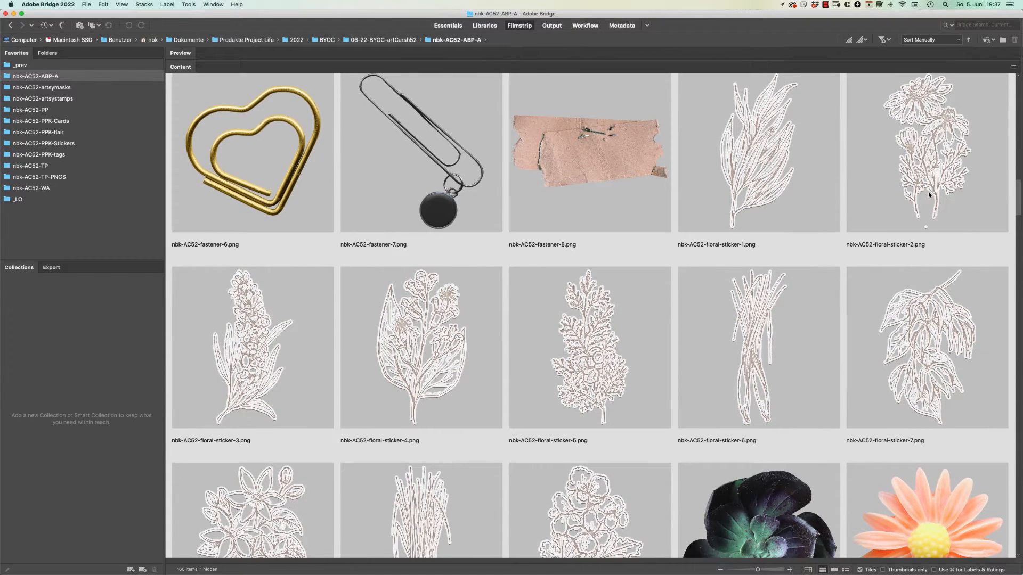
scroll(930, 194, down, 12)
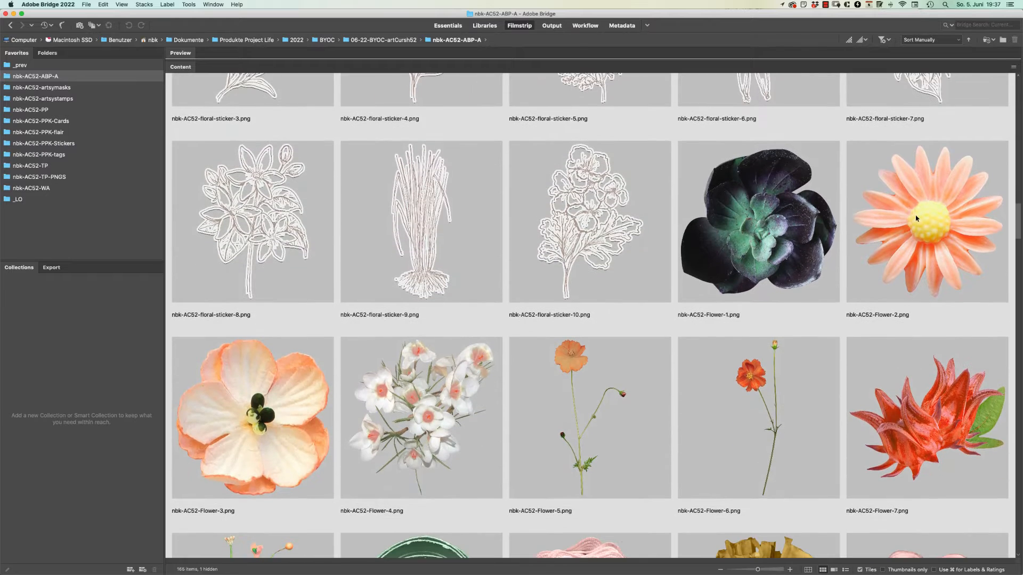
scroll(916, 218, down, 3)
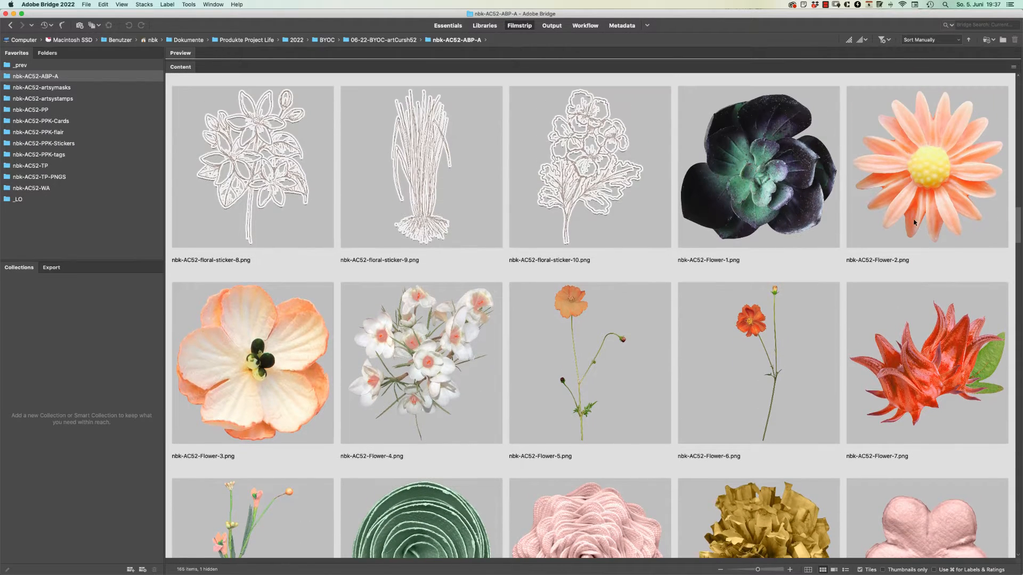
scroll(914, 222, down, 8)
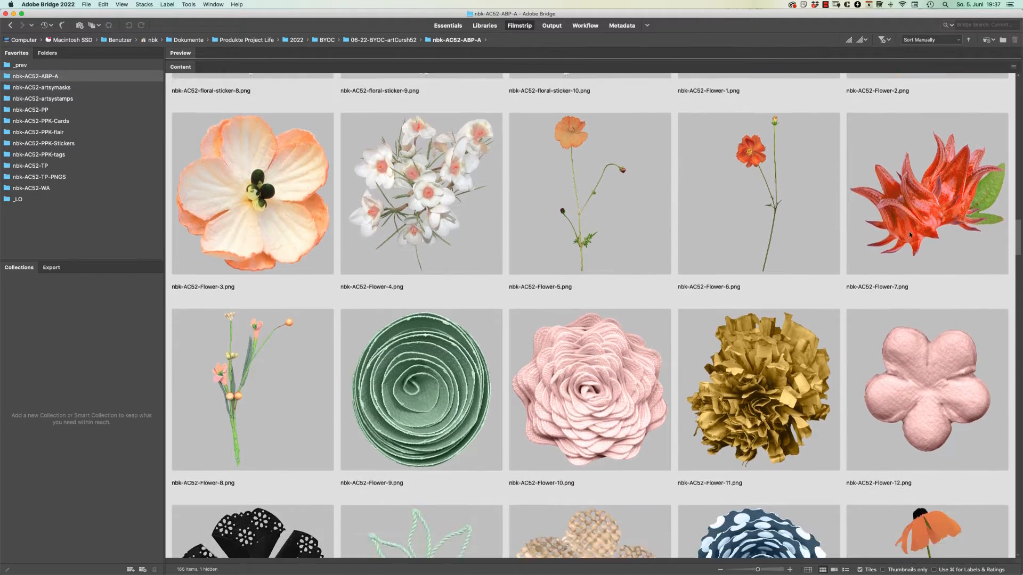
scroll(910, 240, down, 6)
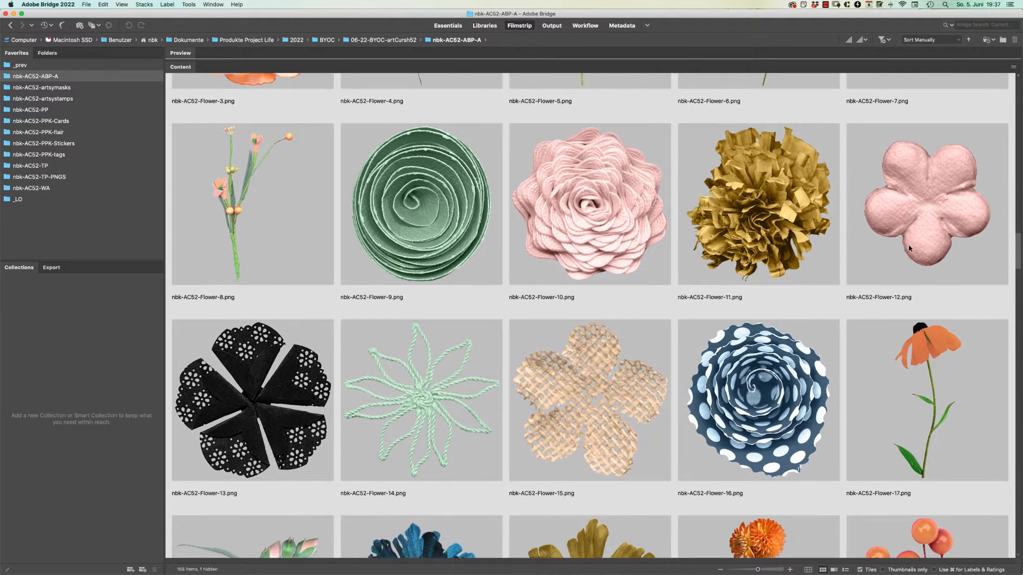
scroll(910, 254, down, 1)
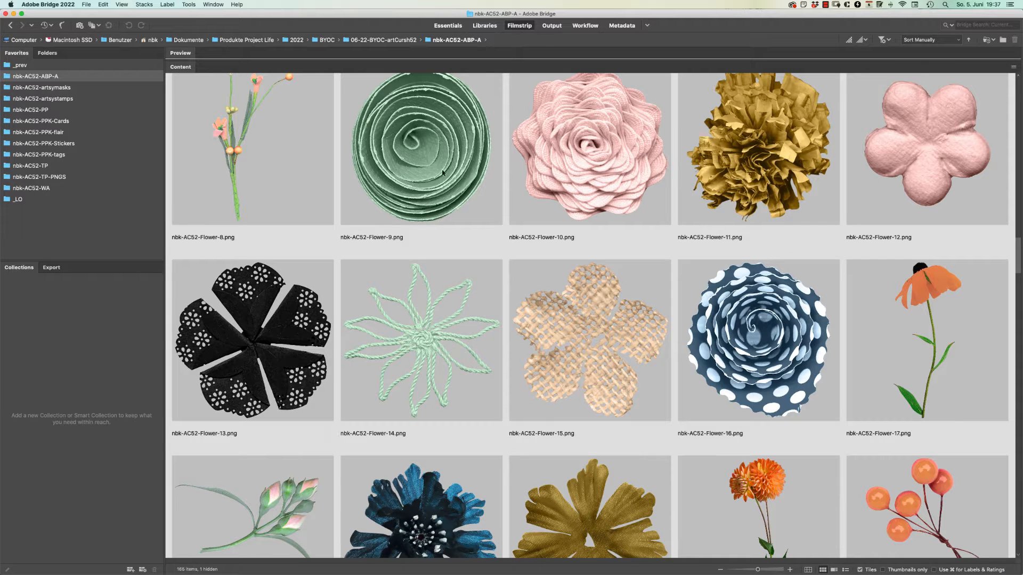
scroll(992, 249, down, 8)
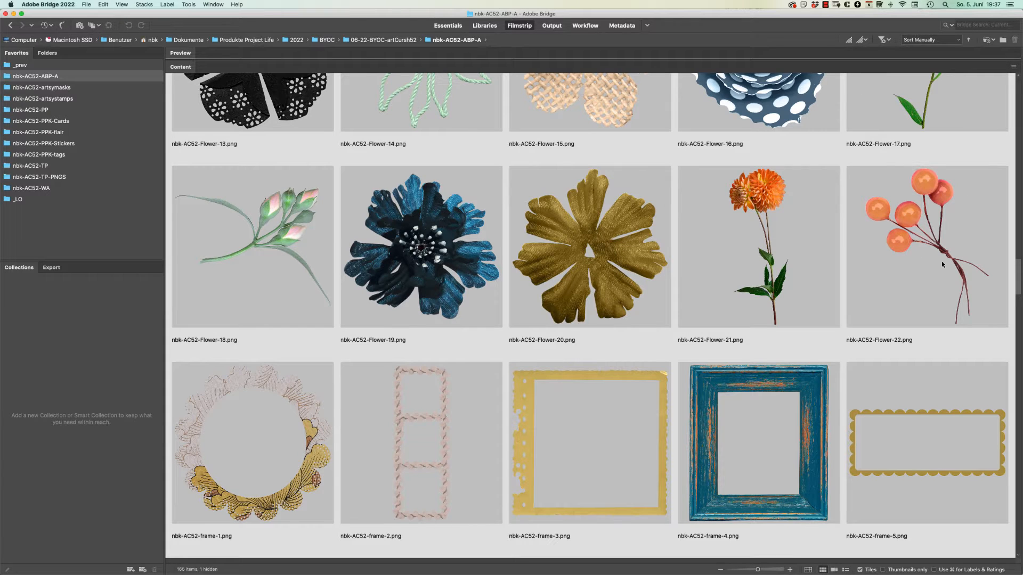
Look through the frame, gem and greenery images of the folder and select nbk-AC52-greenery-13.png
drag(1016, 266, 1005, 288)
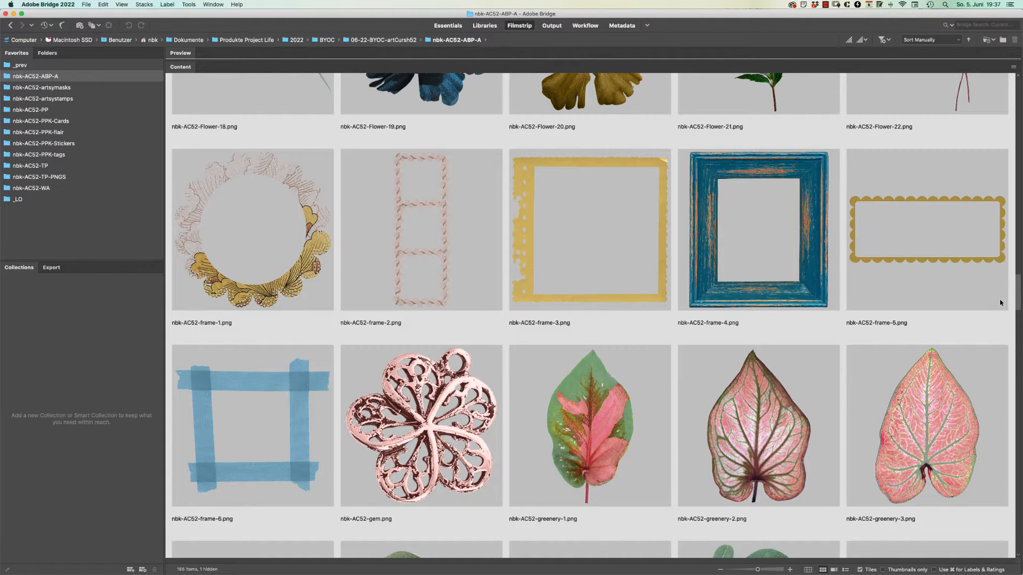
scroll(1000, 302, down, 5)
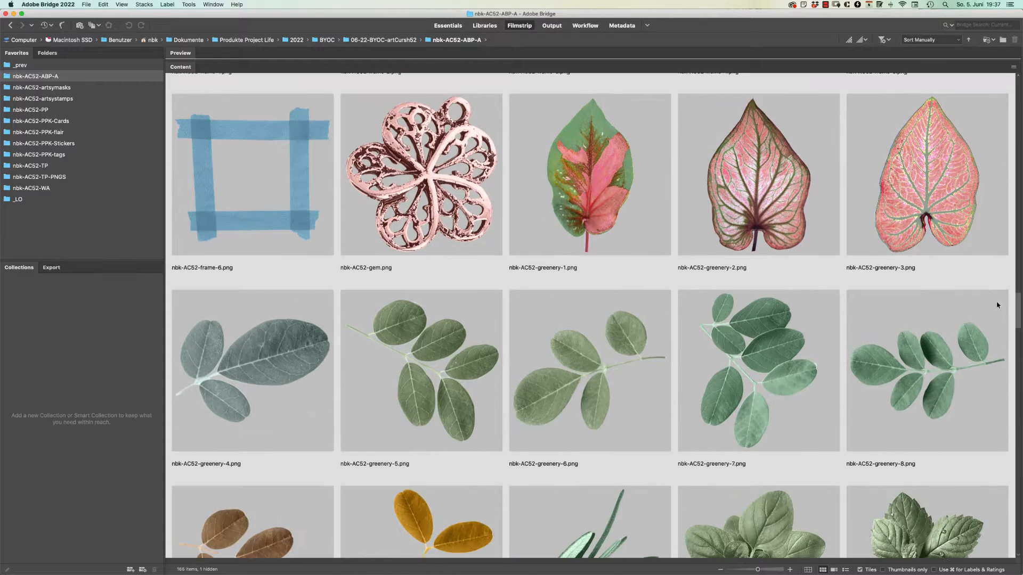
scroll(998, 304, up, 1)
scroll(996, 306, down, 2)
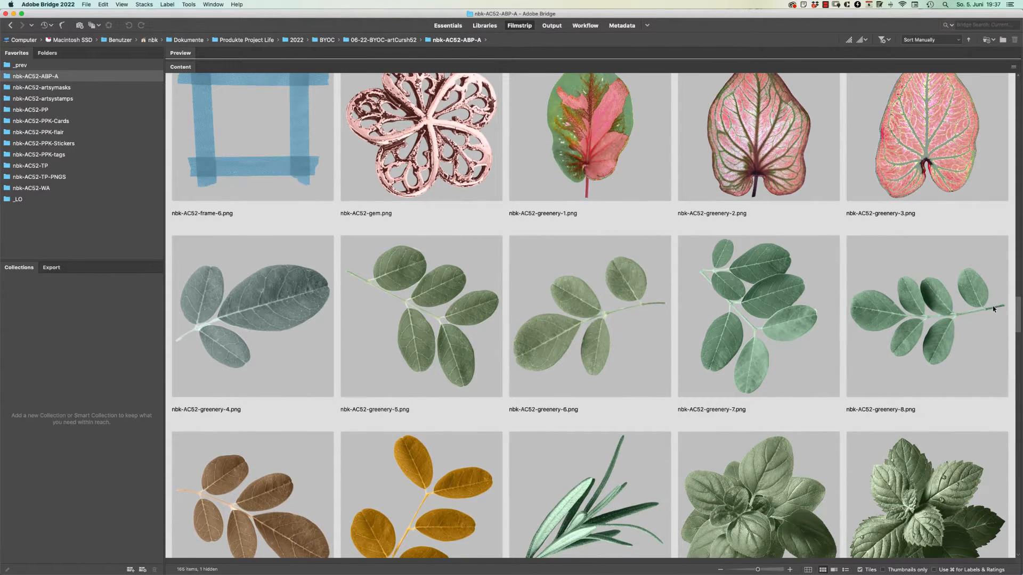
scroll(992, 305, down, 5)
scroll(976, 319, down, 2)
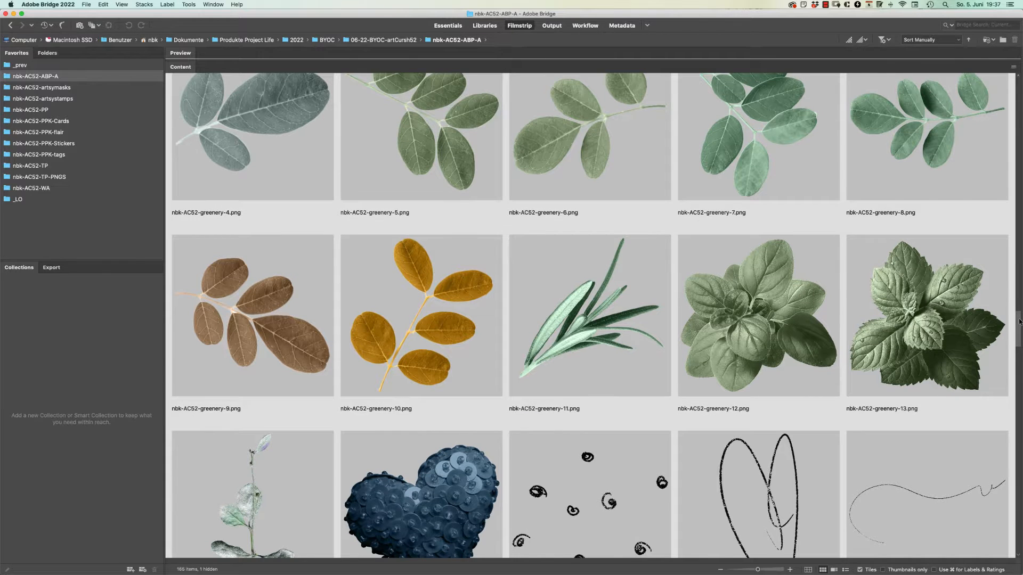
drag(1019, 322, 1018, 329)
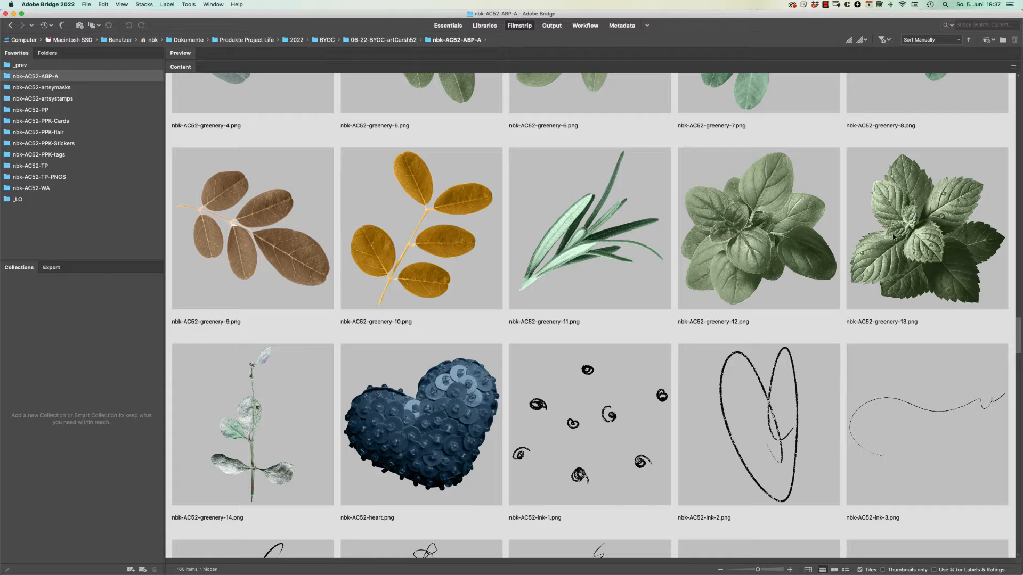
click(943, 243)
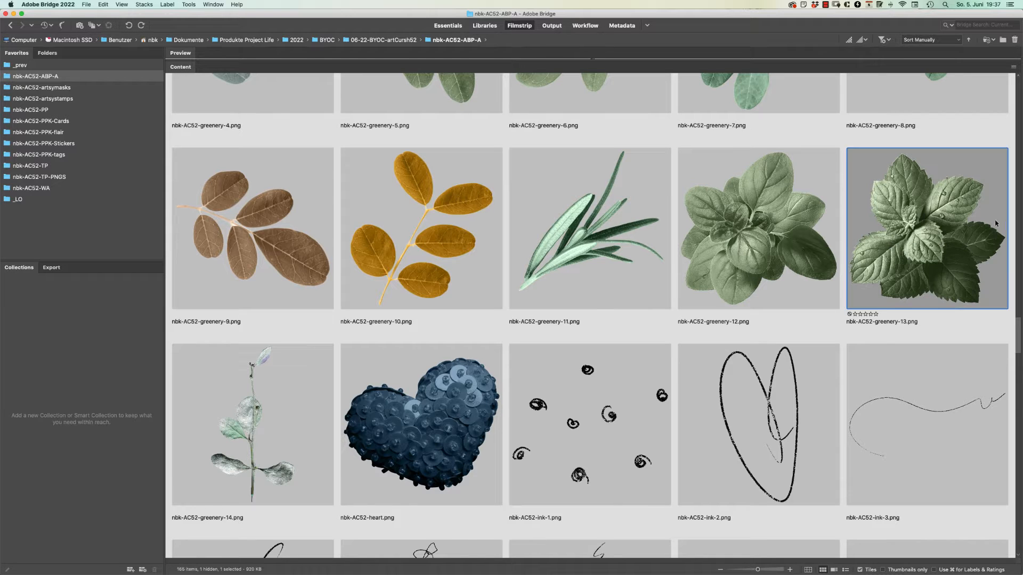
Look through the heart, ink doodle, jar, key and letters images of the nbk-AC52-ABP-A folder
scroll(1011, 321, down, 1)
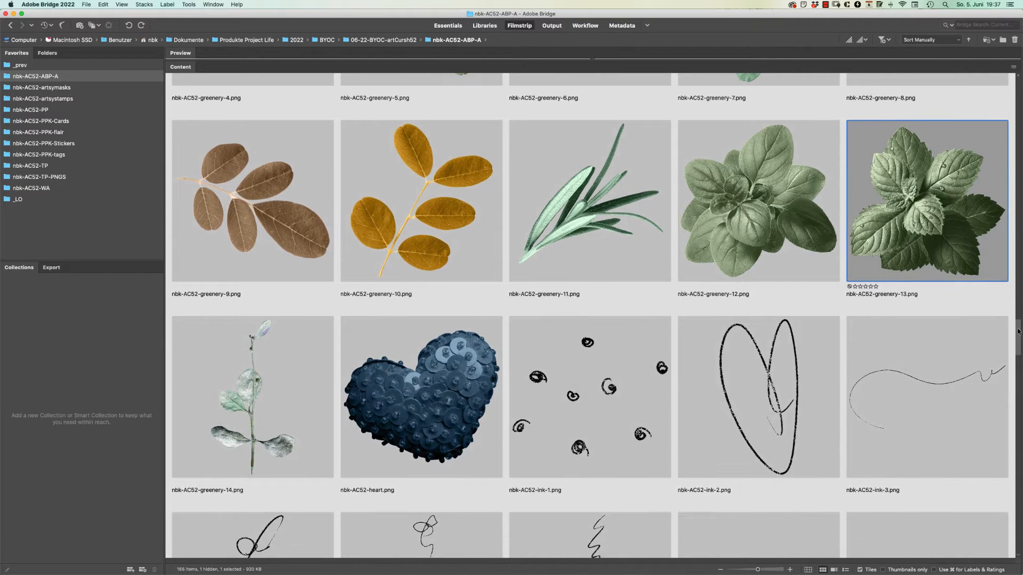
scroll(1018, 333, down, 4)
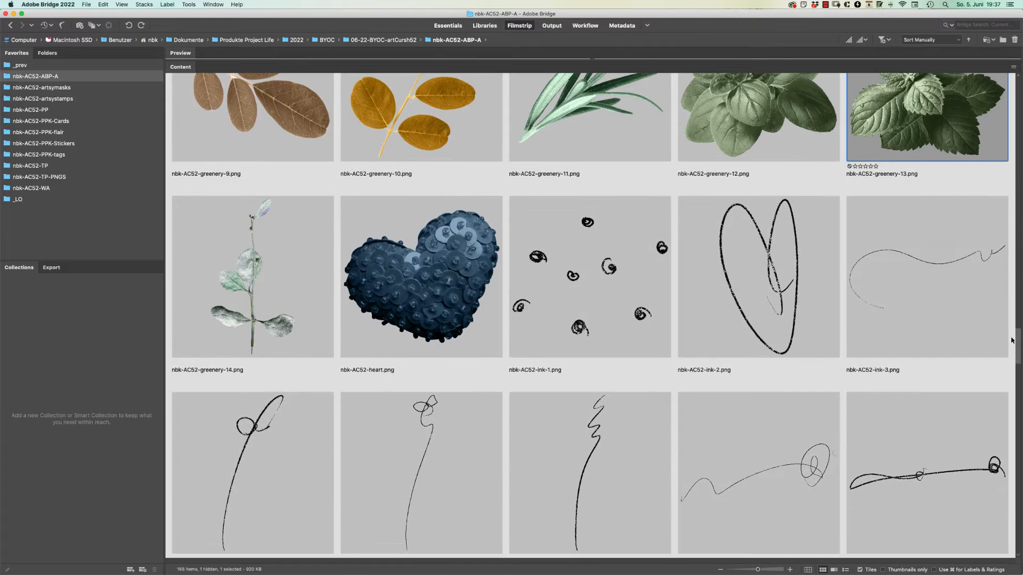
scroll(1011, 345, down, 3)
scroll(1010, 344, down, 4)
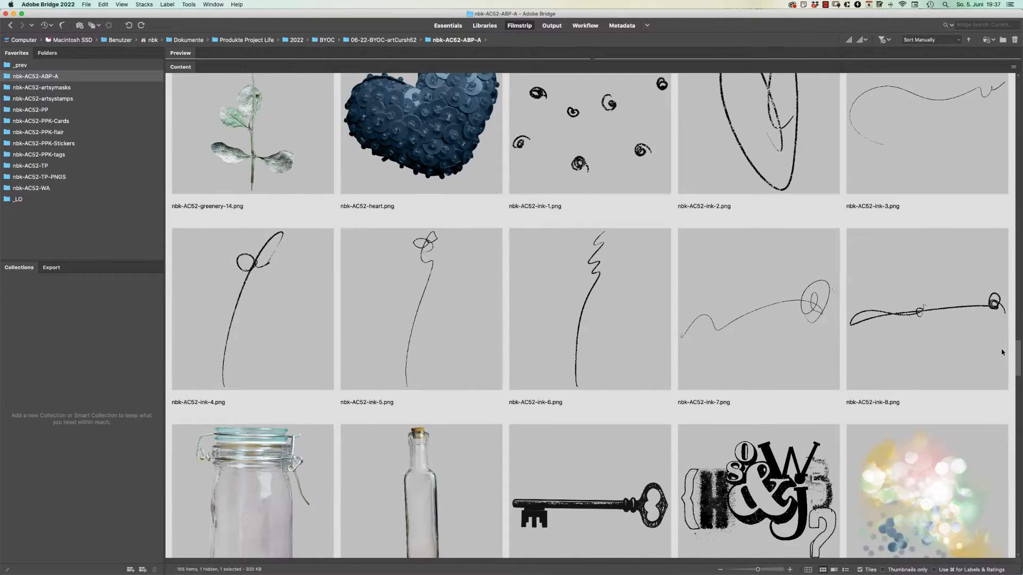
scroll(1002, 352, down, 4)
scroll(989, 361, down, 5)
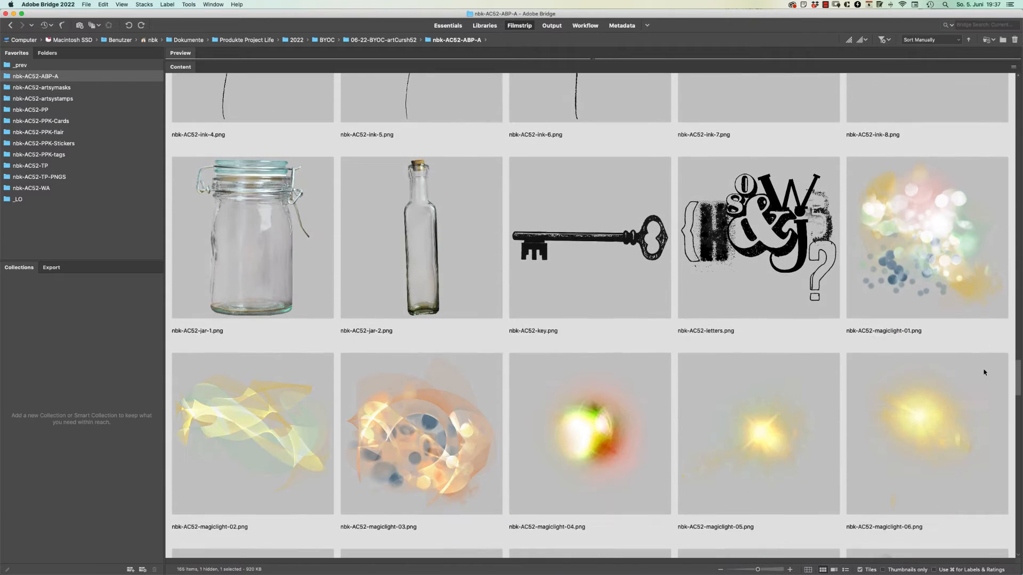
Look through the magiclight, mug, numbers and patternstamp images of the nbk-AC52-ABP-A folder
scroll(983, 370, down, 3)
scroll(983, 379, down, 15)
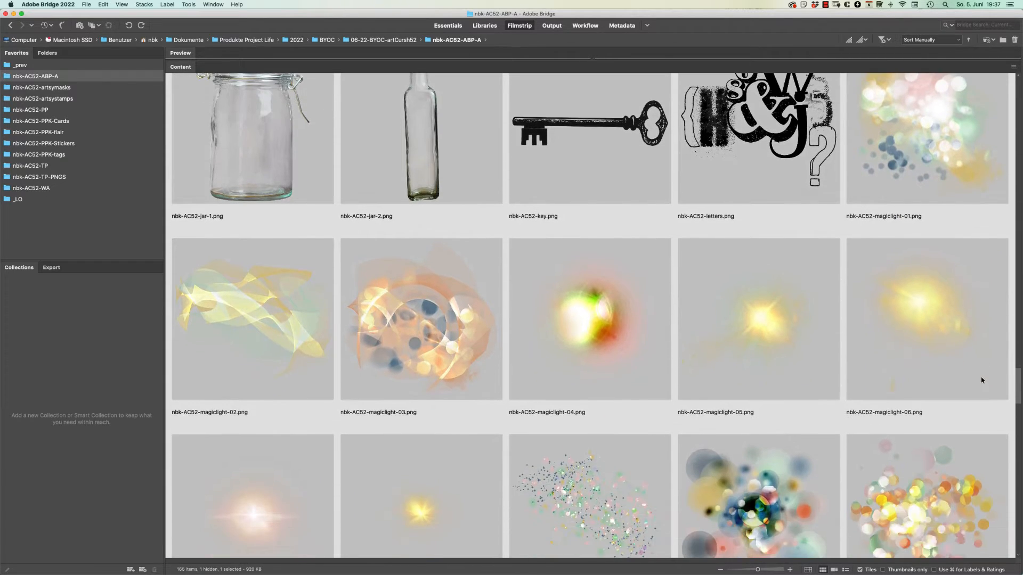
scroll(953, 413, down, 7)
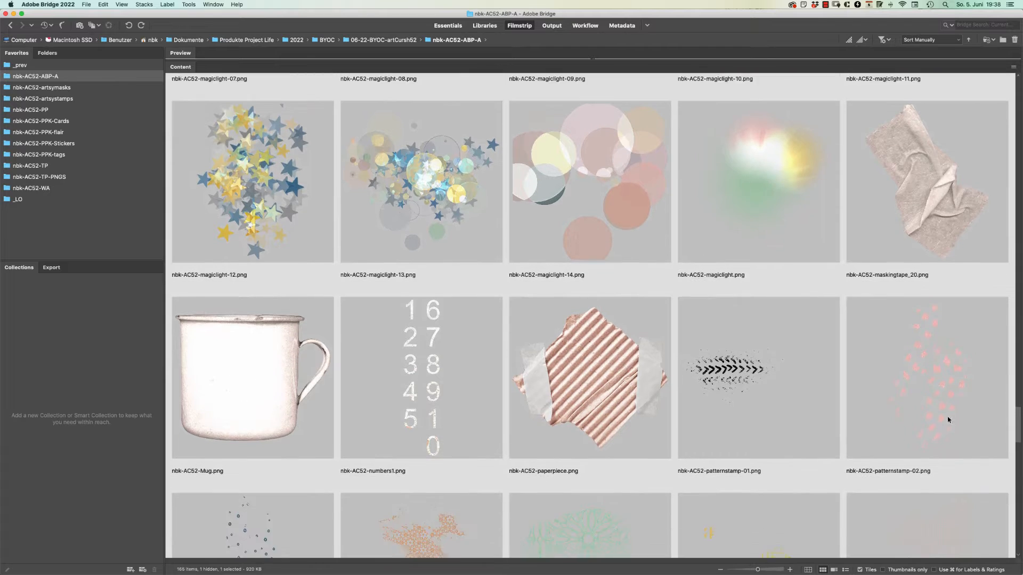
scroll(943, 430, down, 3)
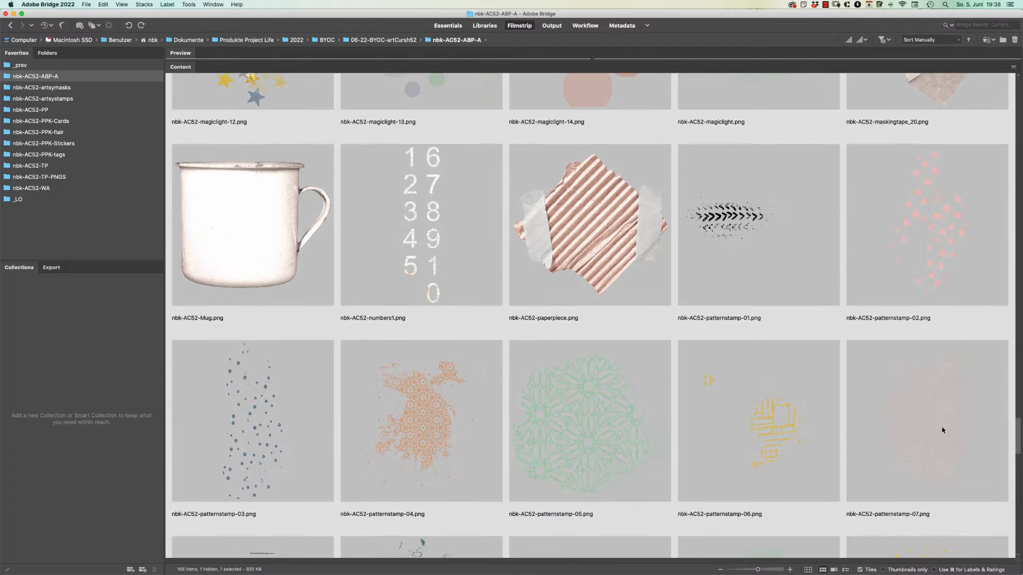
scroll(767, 253, up, 1)
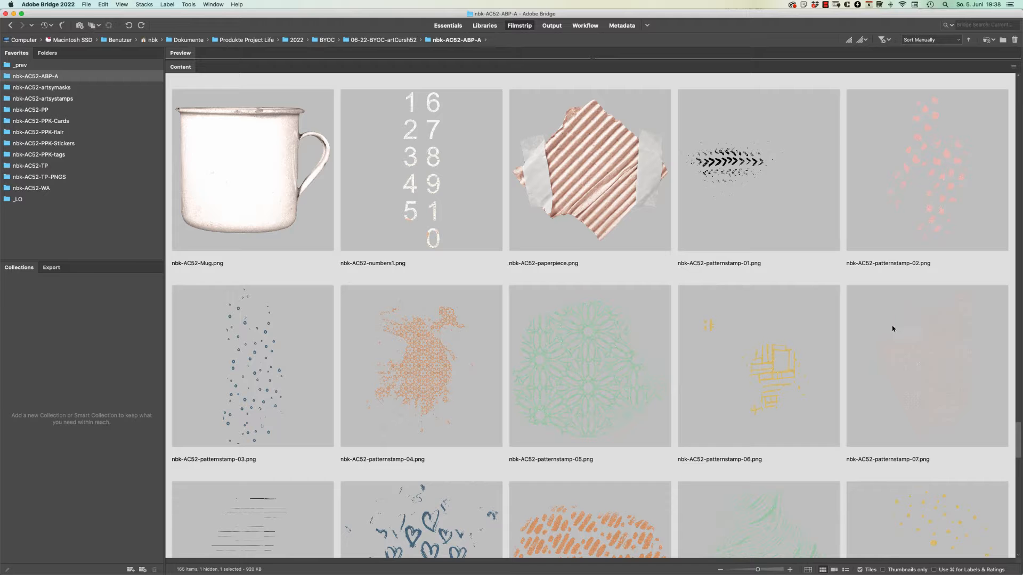
Look through the raspberry, ribbon, sequin, sign, spoon, stitching and tag images to the end of the folder
drag(1019, 431, 963, 476)
scroll(963, 477, down, 3)
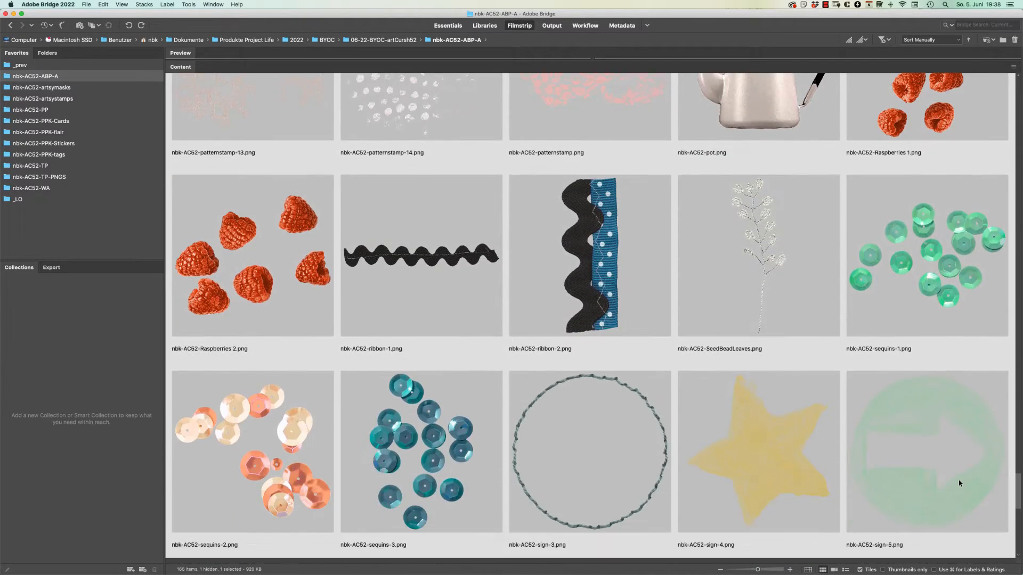
scroll(960, 483, down, 3)
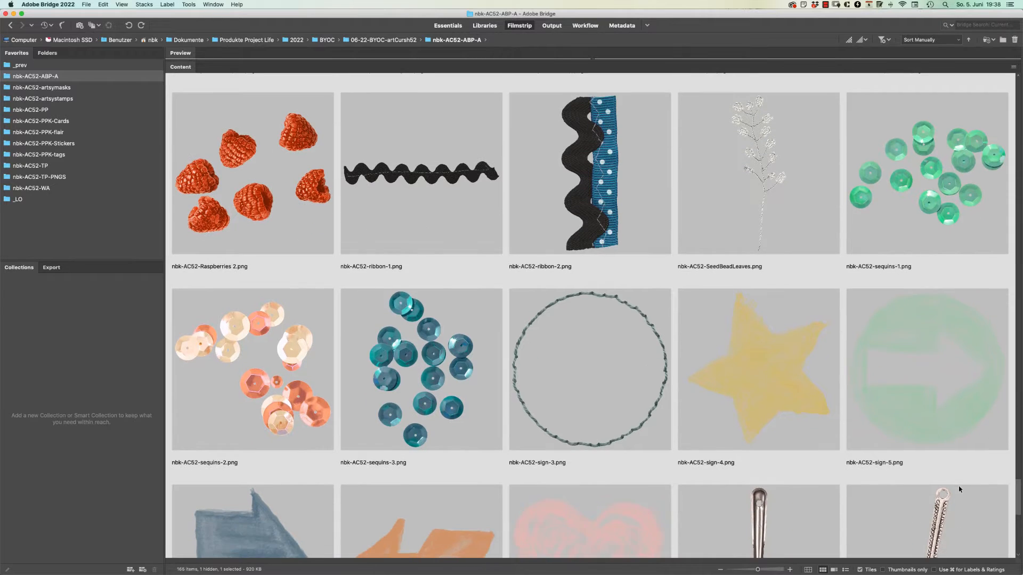
scroll(957, 491, down, 8)
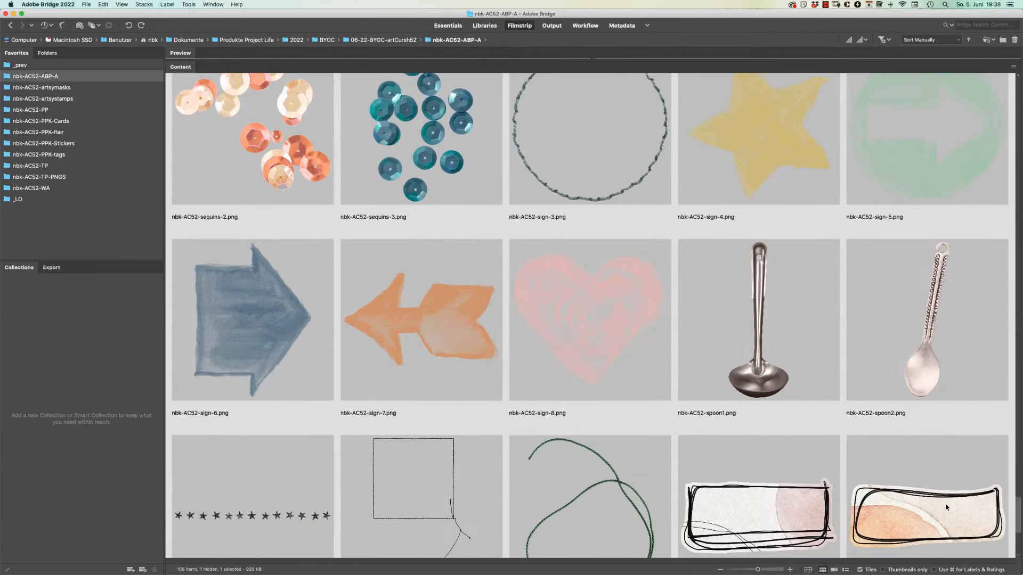
scroll(941, 515, down, 3)
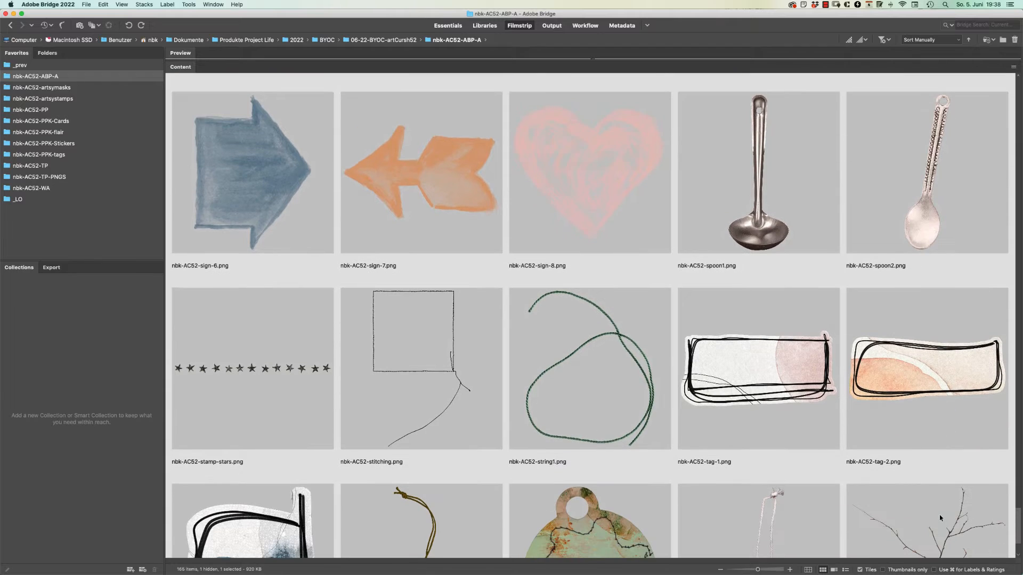
scroll(939, 514, up, 1)
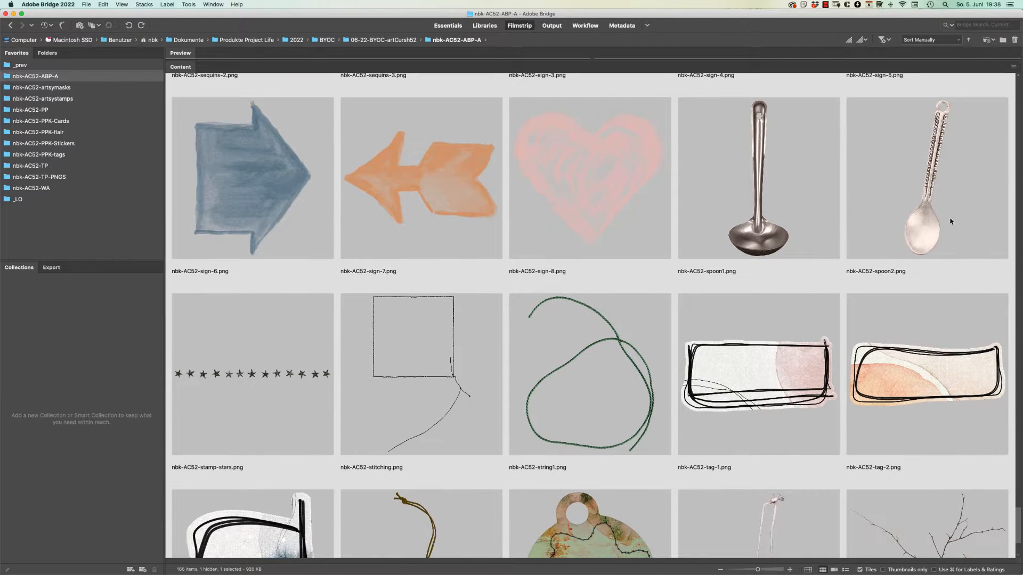
scroll(1012, 517, down, 4)
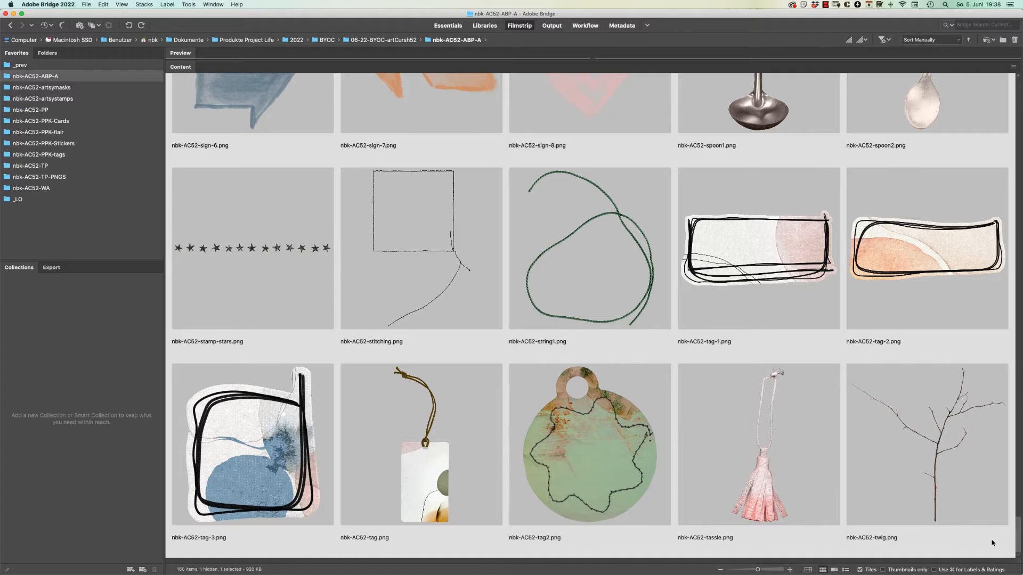
Go back to the ribbon and sequin images and review the sign, spoon and stitching images again
drag(1017, 526, 1016, 488)
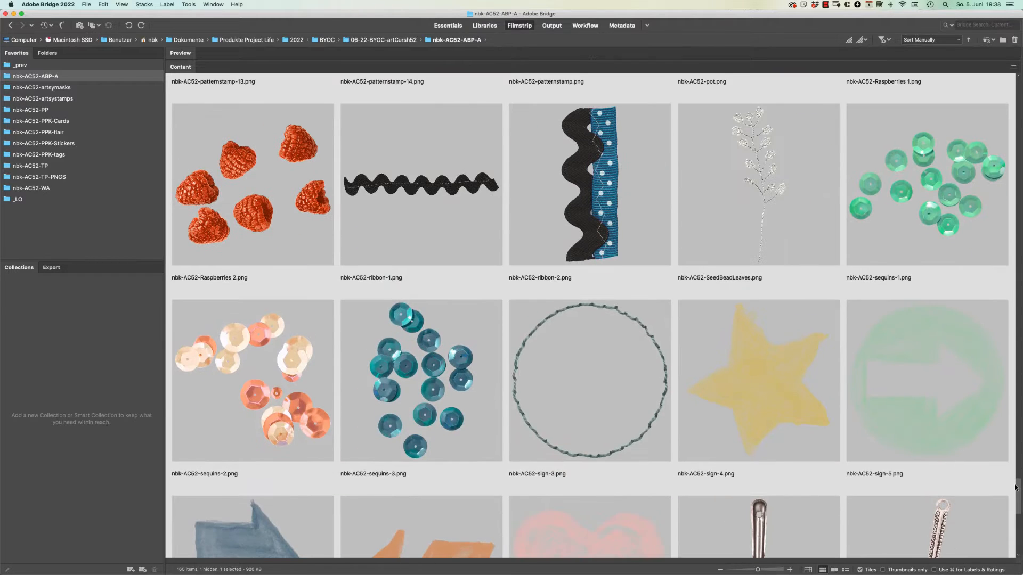
scroll(1015, 488, up, 1)
scroll(1012, 488, down, 2)
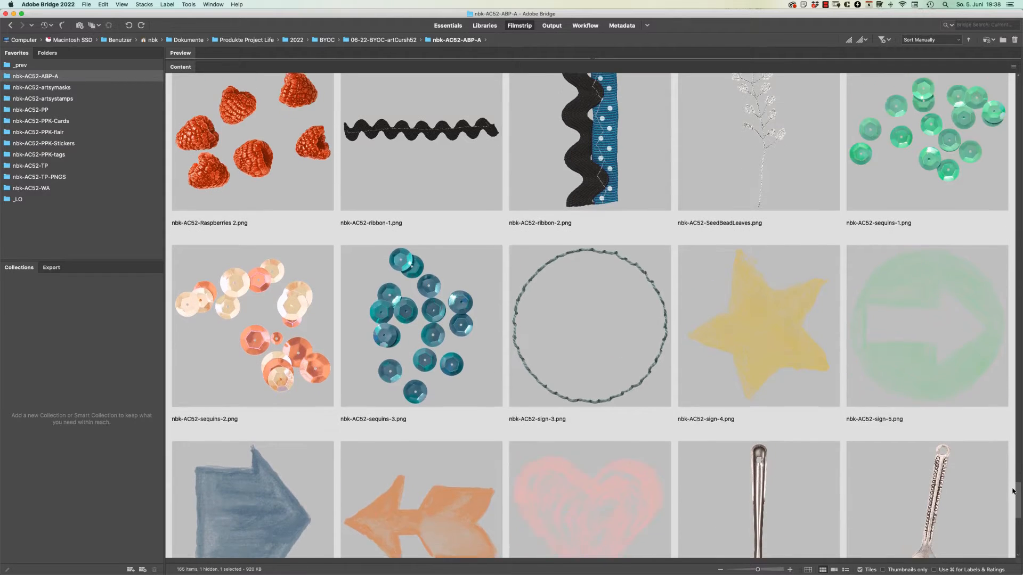
scroll(1014, 491, down, 10)
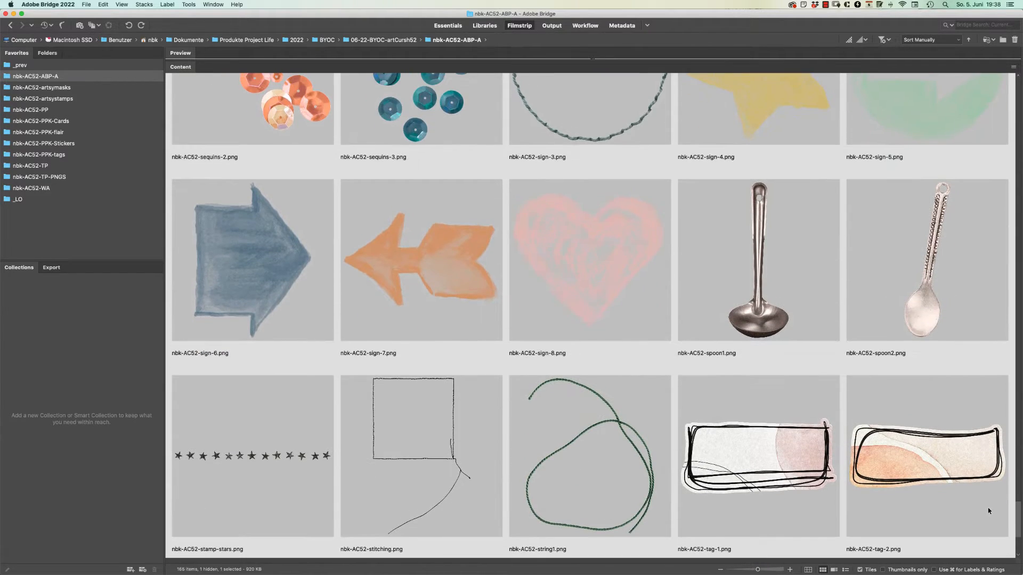
scroll(989, 511, up, 11)
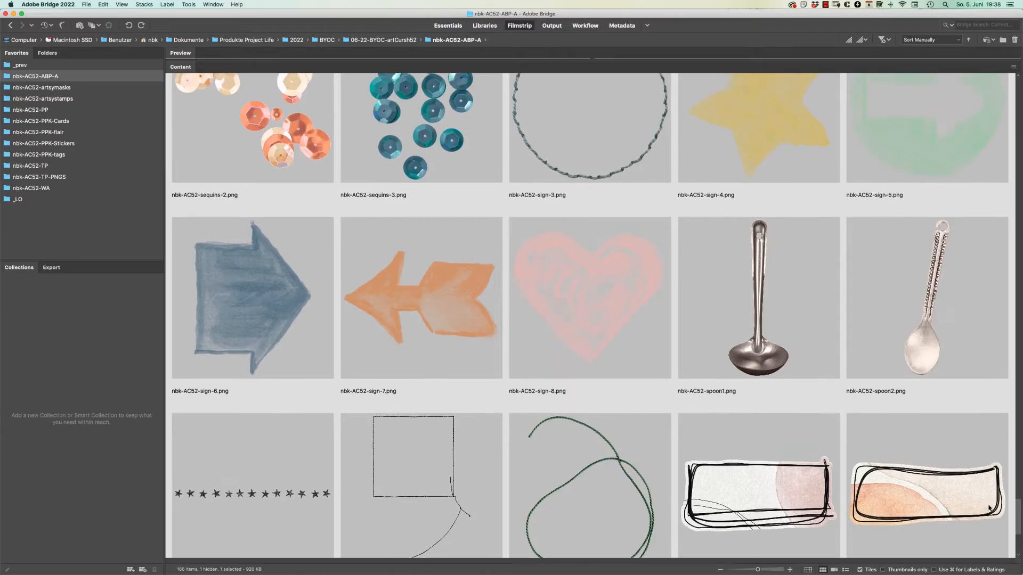
Return to the ArtsyBit images near the folder's beginning and skim forward again to the flower and frame images
scroll(993, 481, up, 20)
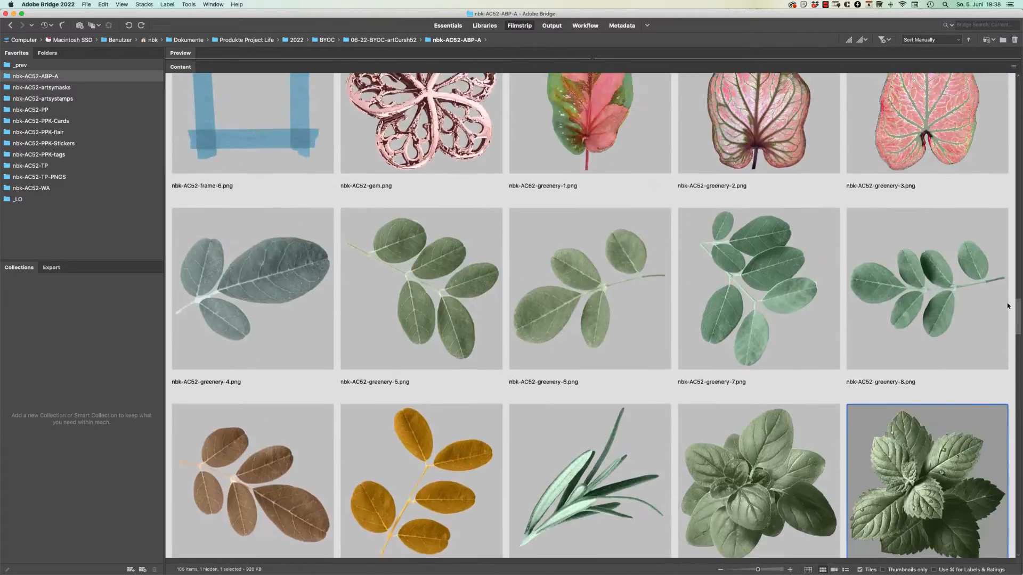
scroll(950, 171, up, 20)
scroll(880, 148, down, 15)
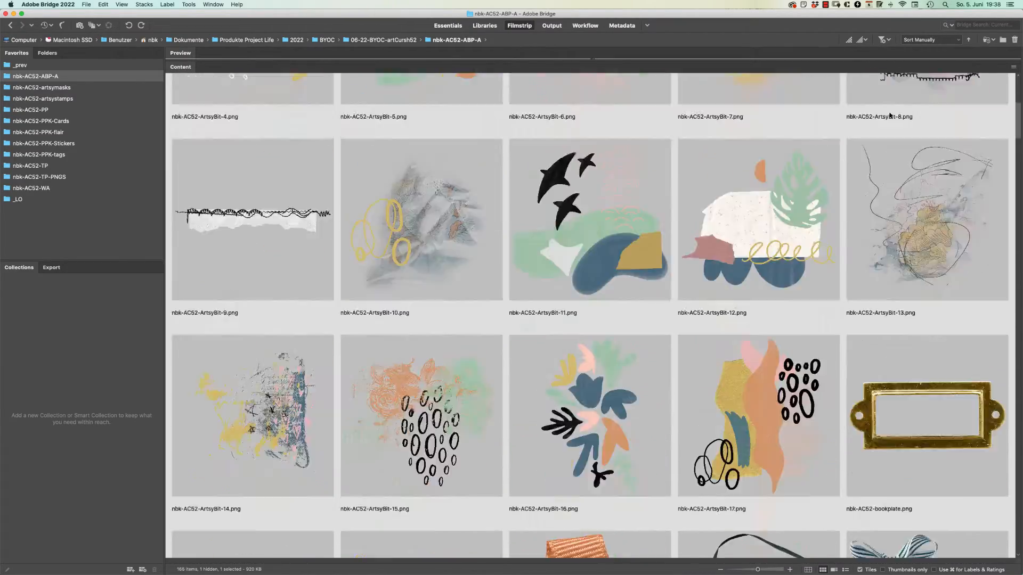
scroll(880, 148, down, 20)
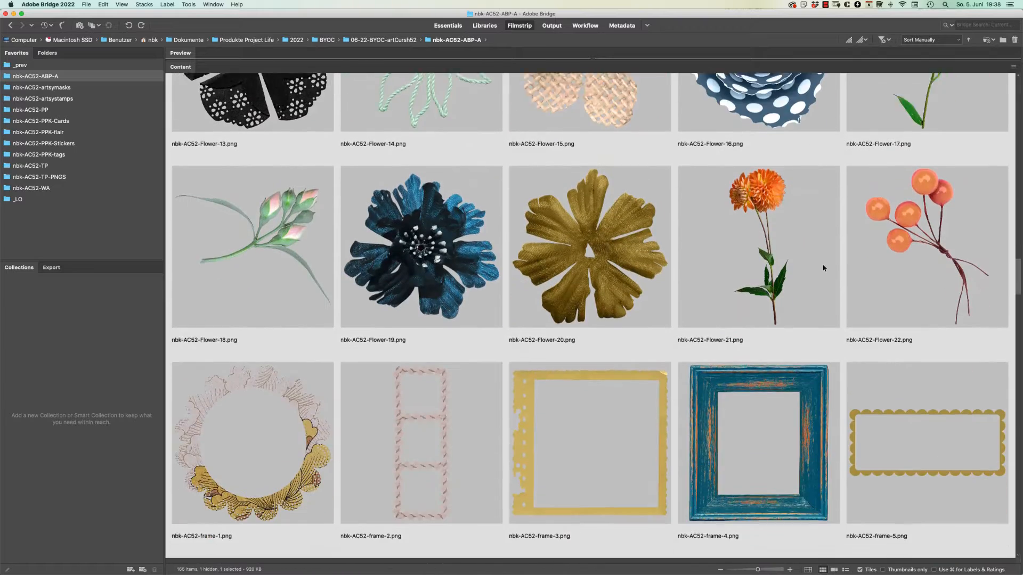
Skim the greenery, heart and ink images of the nbk-AC52-ABP-A folder and open the nbk-AC52-artsymasks folder
scroll(815, 298, down, 15)
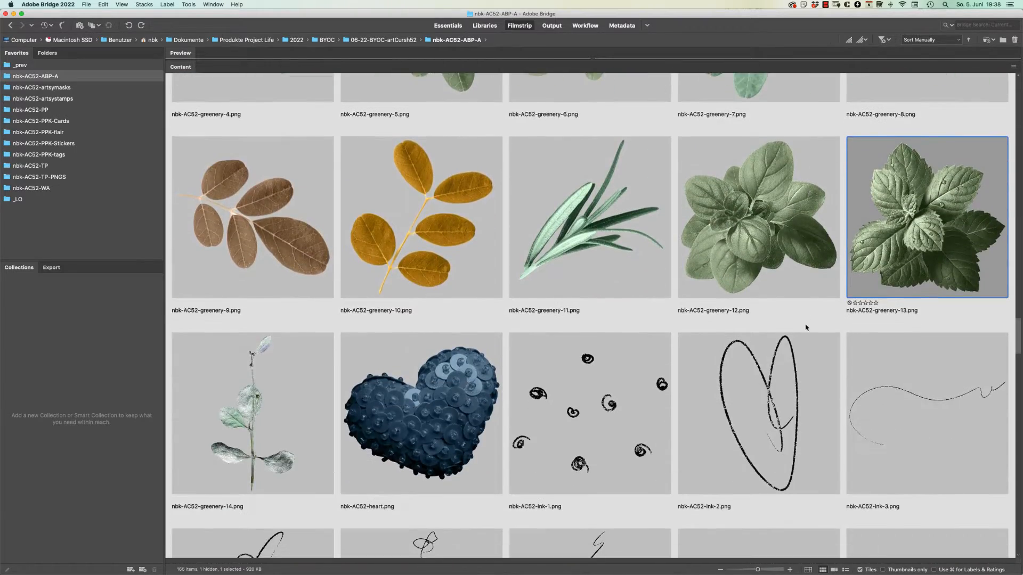
scroll(806, 331, down, 5)
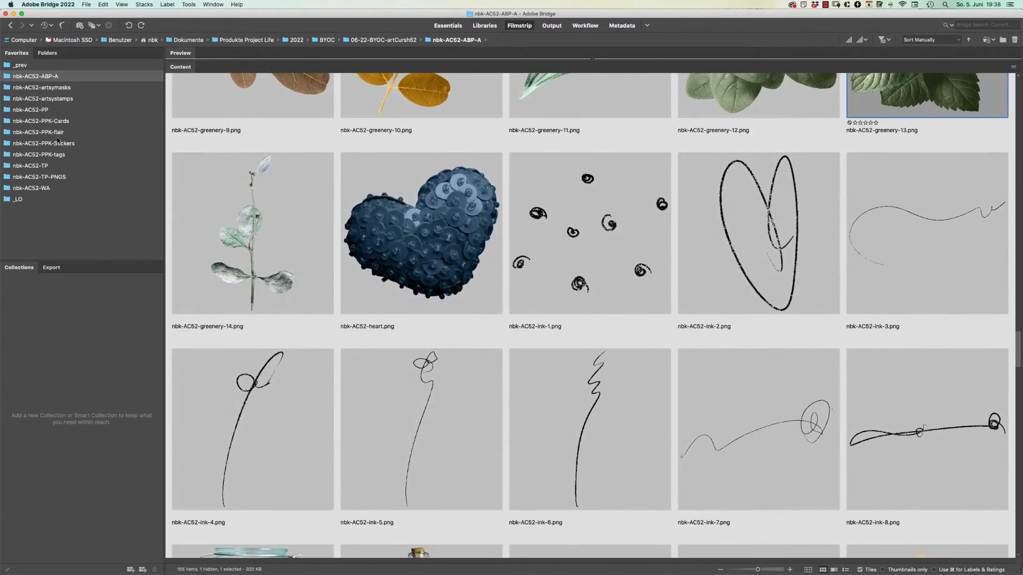
click(78, 88)
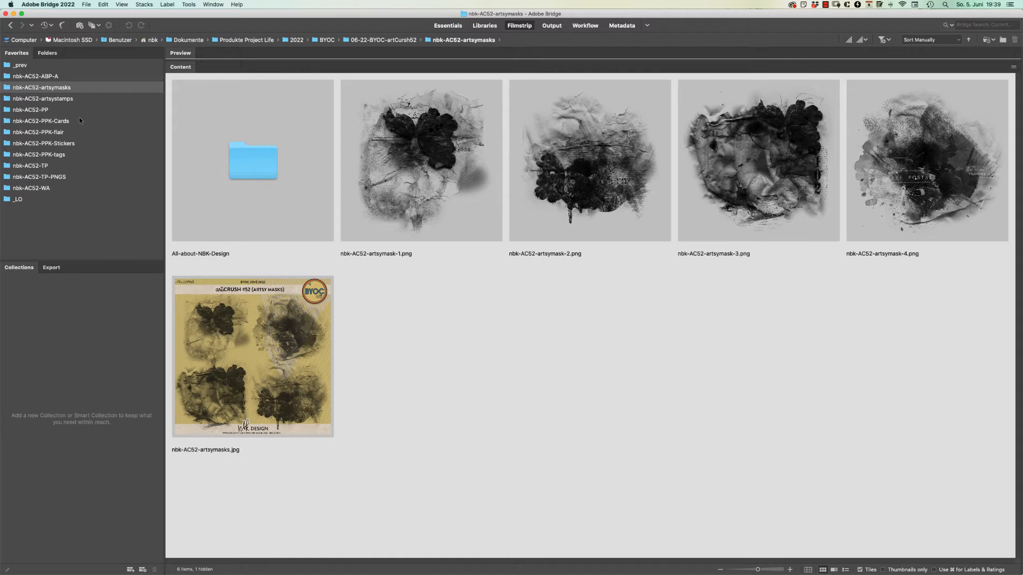
Open the paper nbk-AC52-PP-abstractpattern7.JPG from the nbk-AC52-PP folder in Photoshop
click(67, 110)
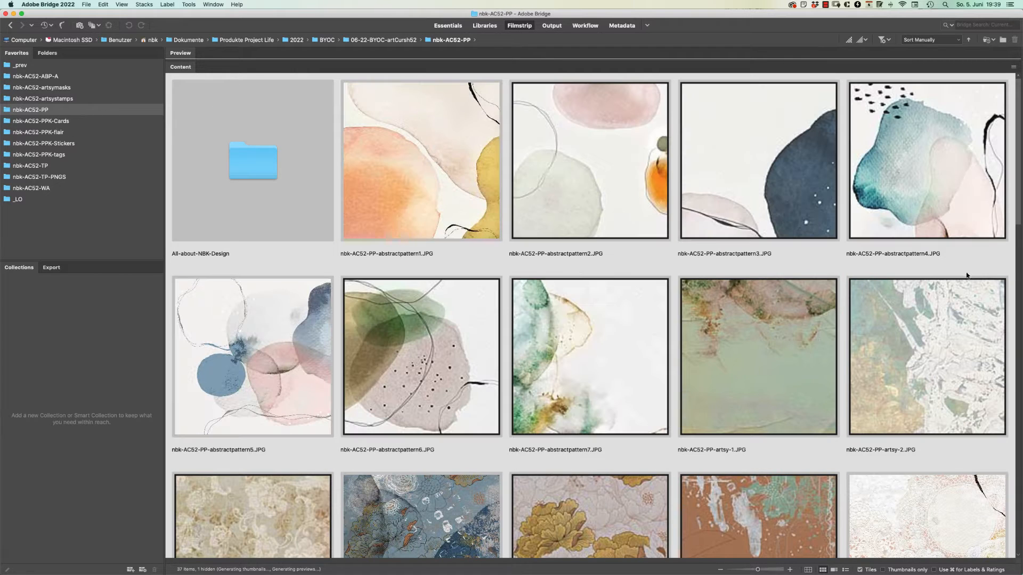
scroll(1017, 204, down, 2)
double_click(605, 306)
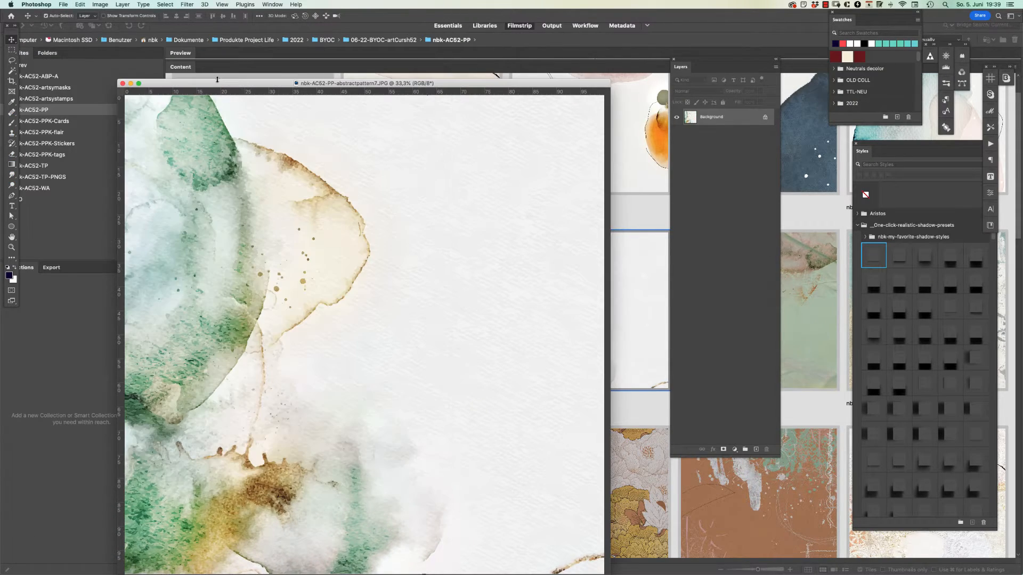
Open nbk-AC52-artsymask-2.png from the nbk-AC52-artsymasks folder and copy the mask as a layer onto the centre of the abstractpattern7 paper
click(86, 113)
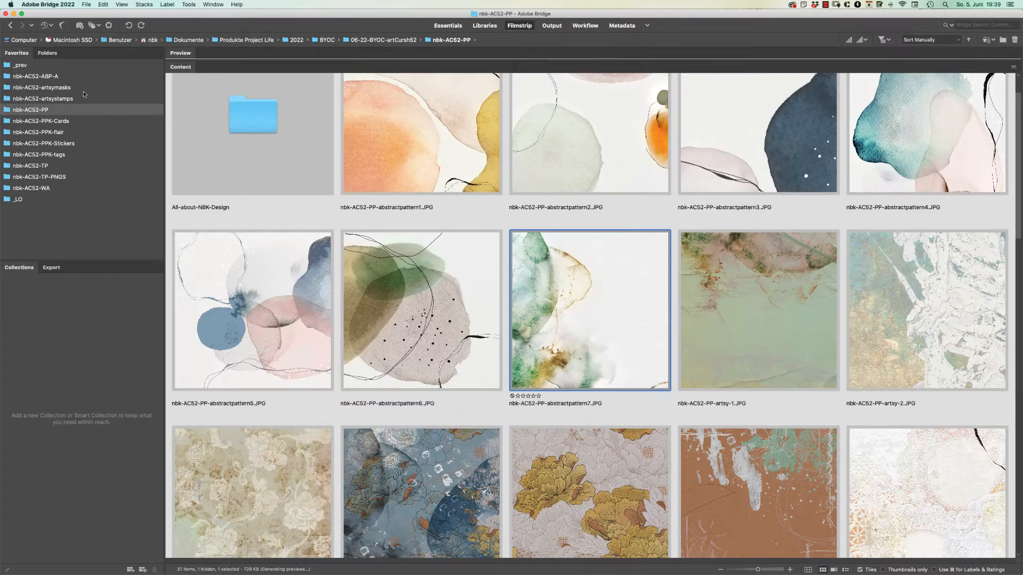
click(42, 87)
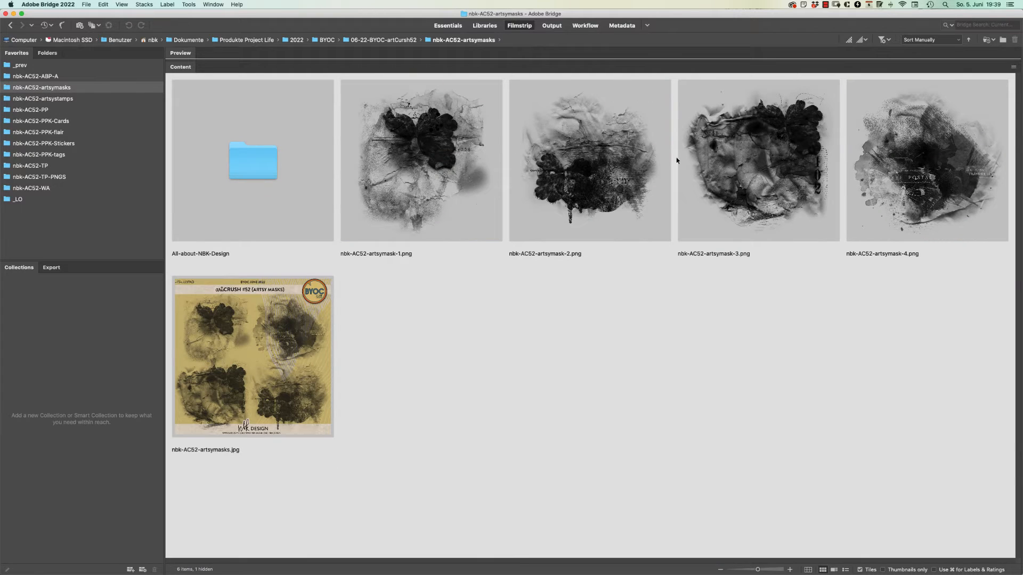
double_click(604, 176)
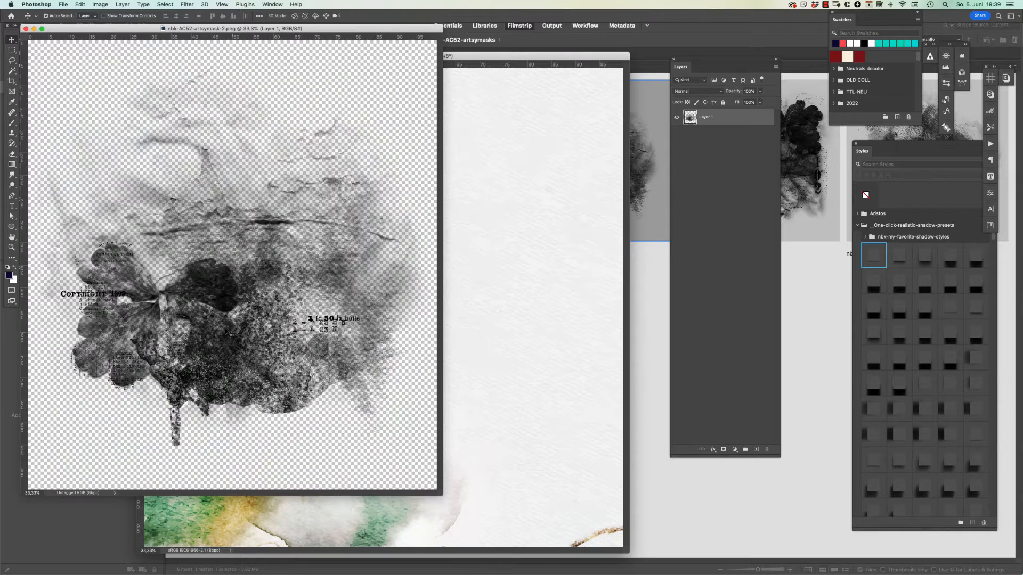
drag(226, 332, 488, 285)
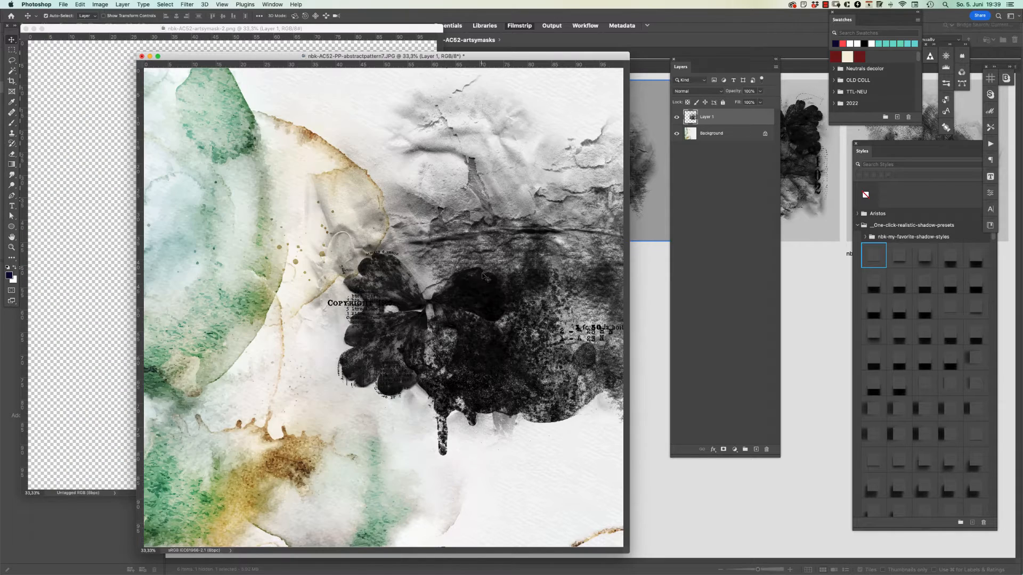
drag(307, 314, 366, 341)
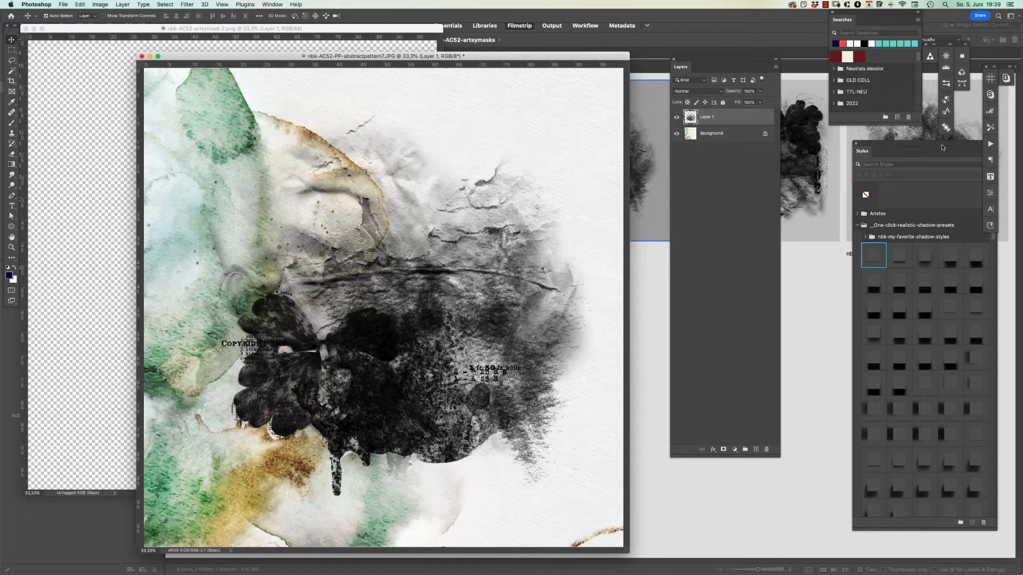
Open the legacy Free Stock Search extension
drag(942, 147, 908, 161)
click(272, 4)
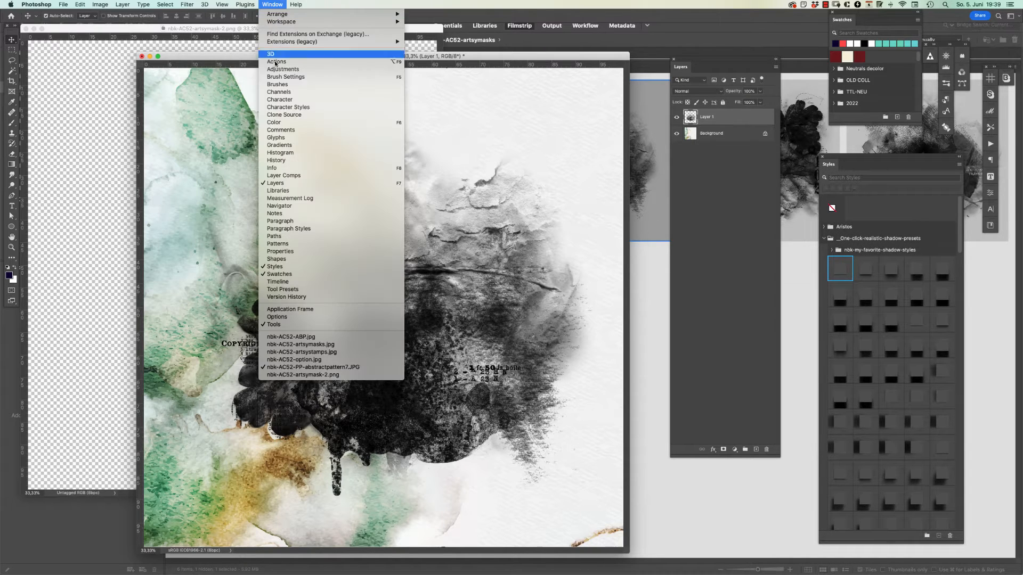
mouse_move(307, 43)
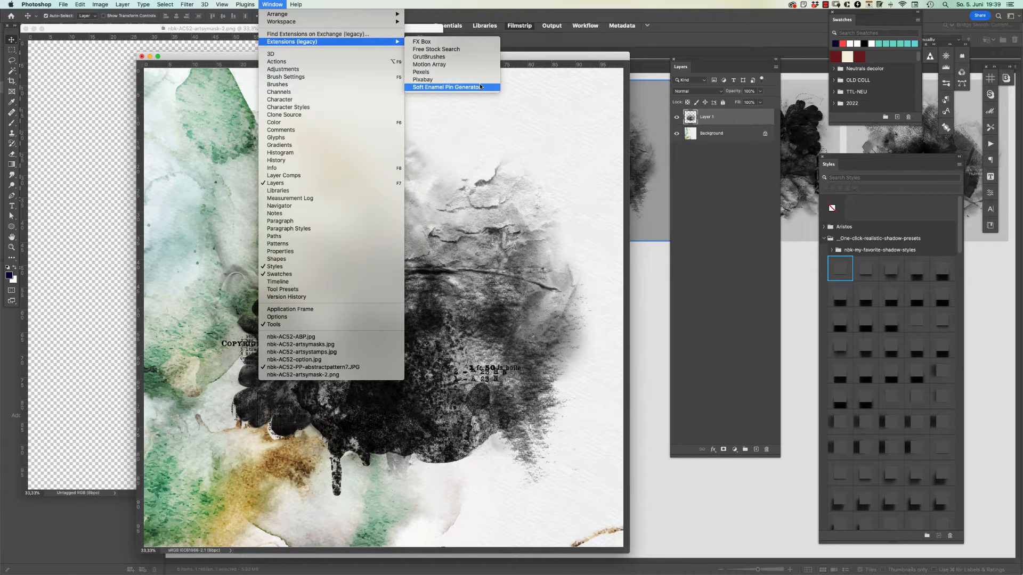
click(471, 50)
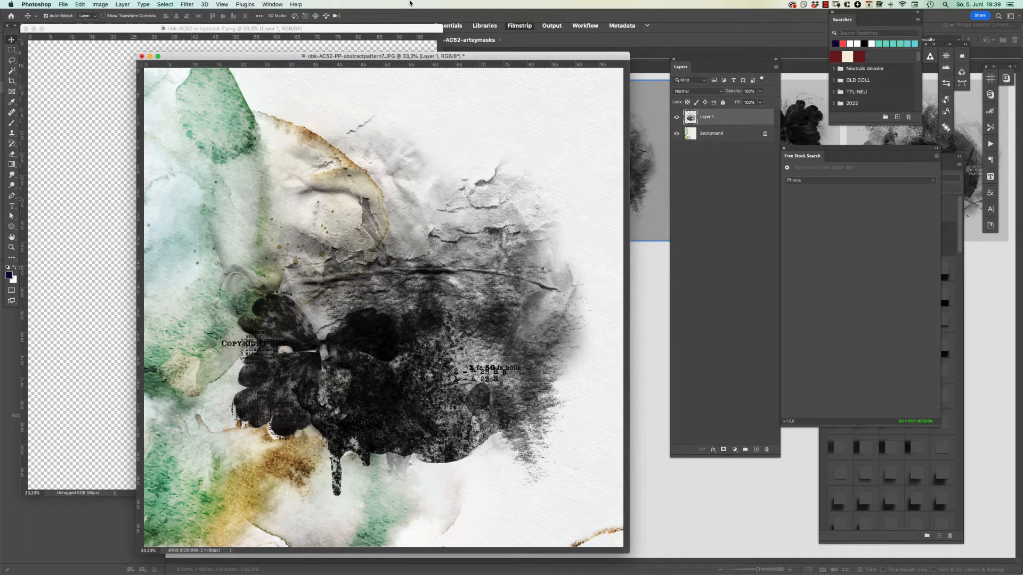
Open the Free Stock Search 2 Pro plugin beside the document and search its photos for "food"
click(246, 5)
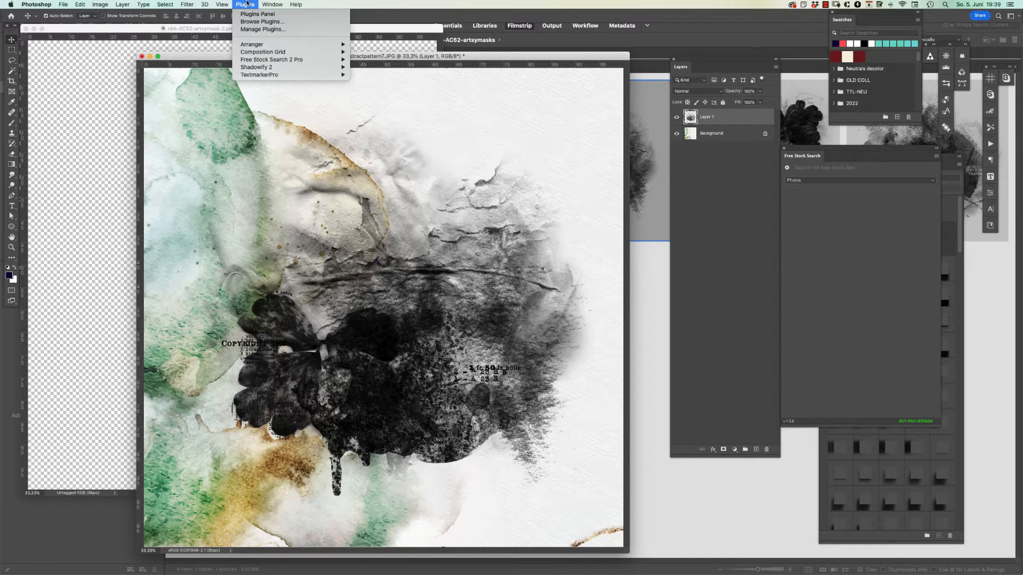
mouse_move(269, 75)
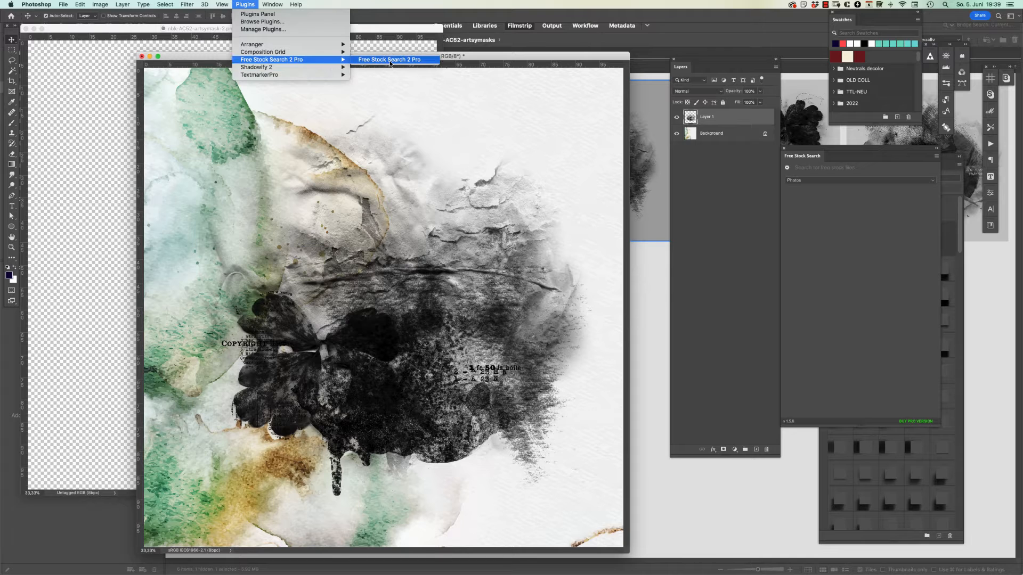
click(389, 60)
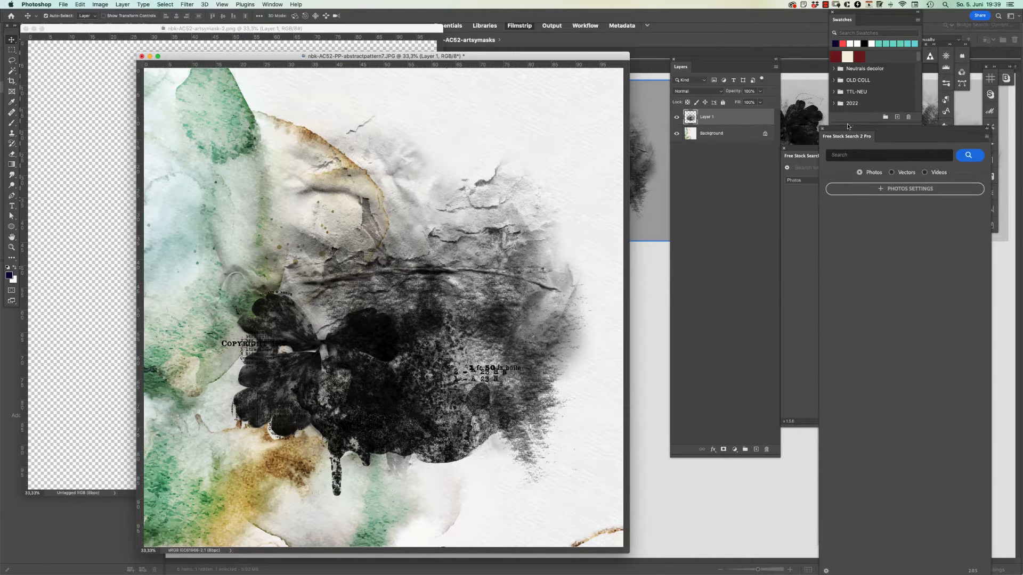
drag(848, 123, 738, 65)
click(741, 92)
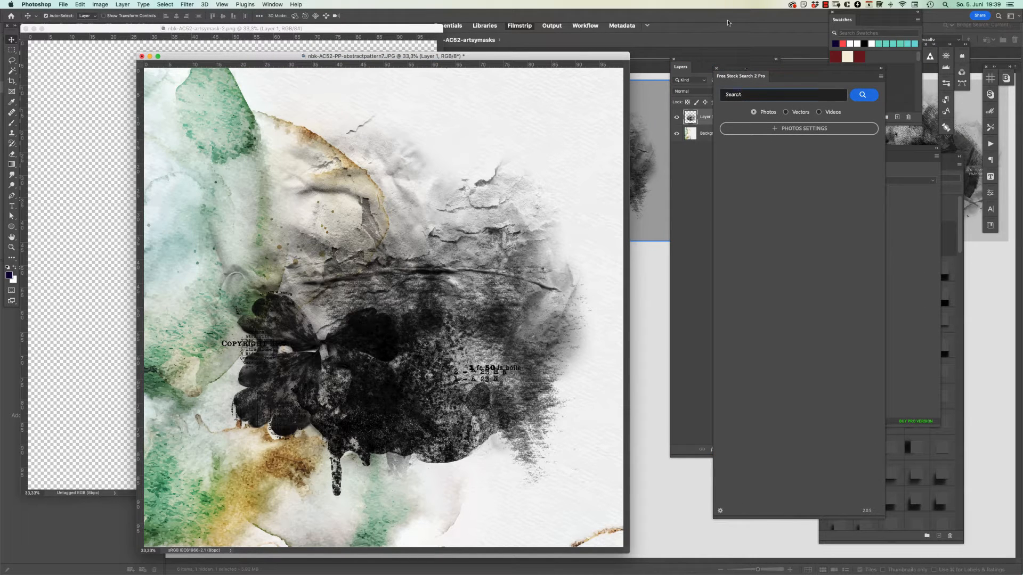
text(food)
key(Return)
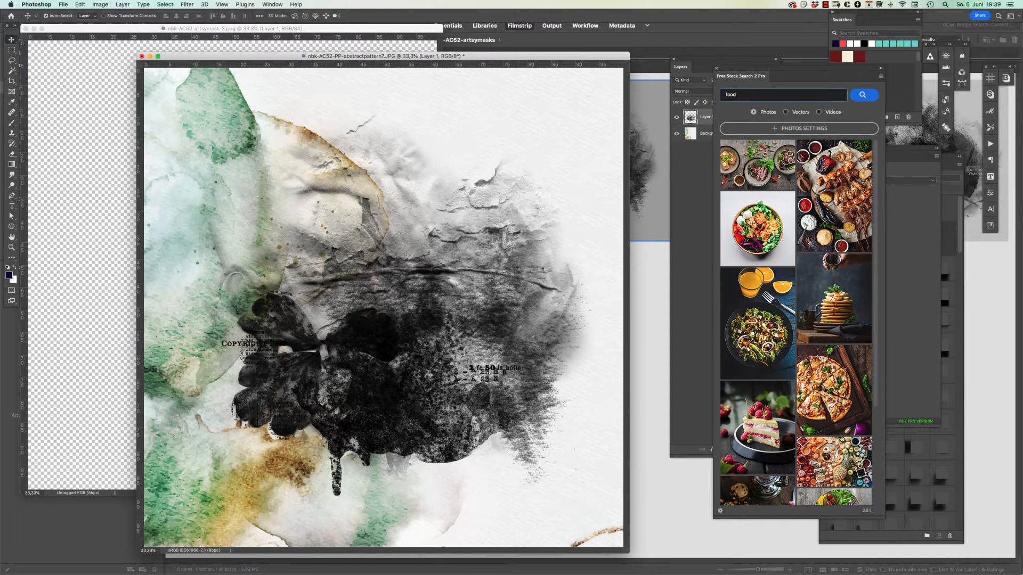
Place the photo of the vegetable and chickpea bowl from the search results and clip it to the artsy mask layer
scroll(877, 235, down, 10)
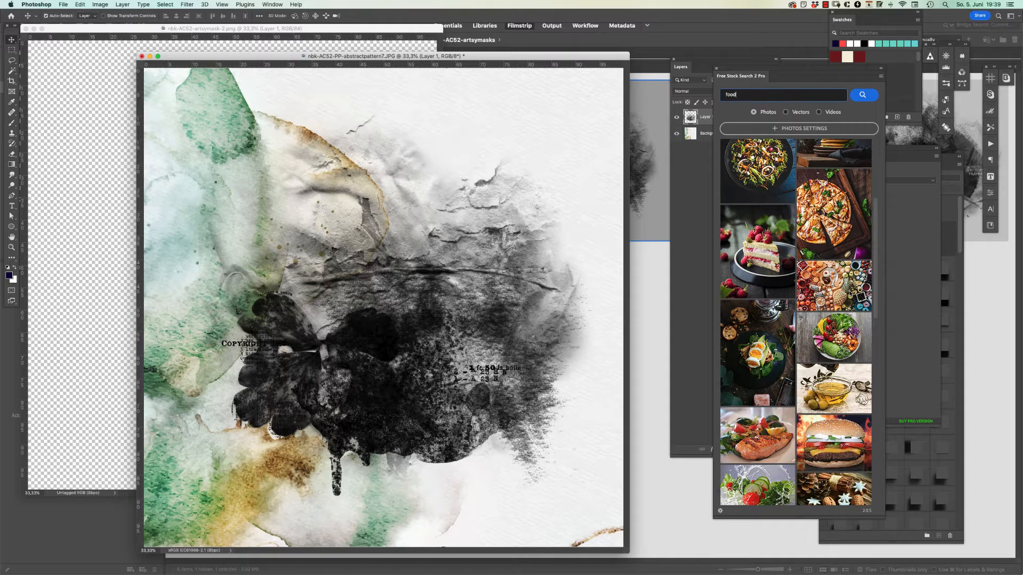
scroll(876, 250, down, 2)
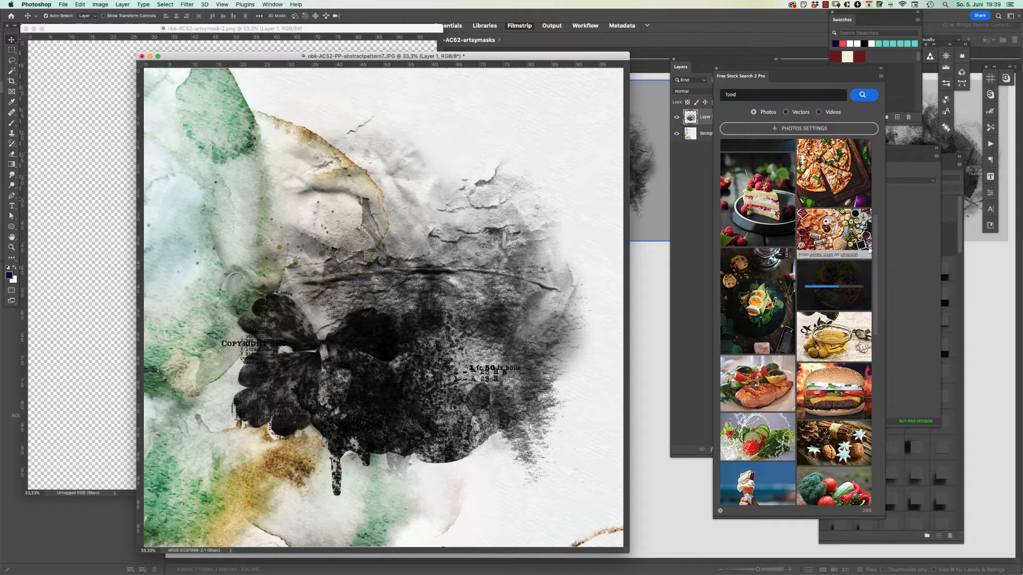
click(831, 282)
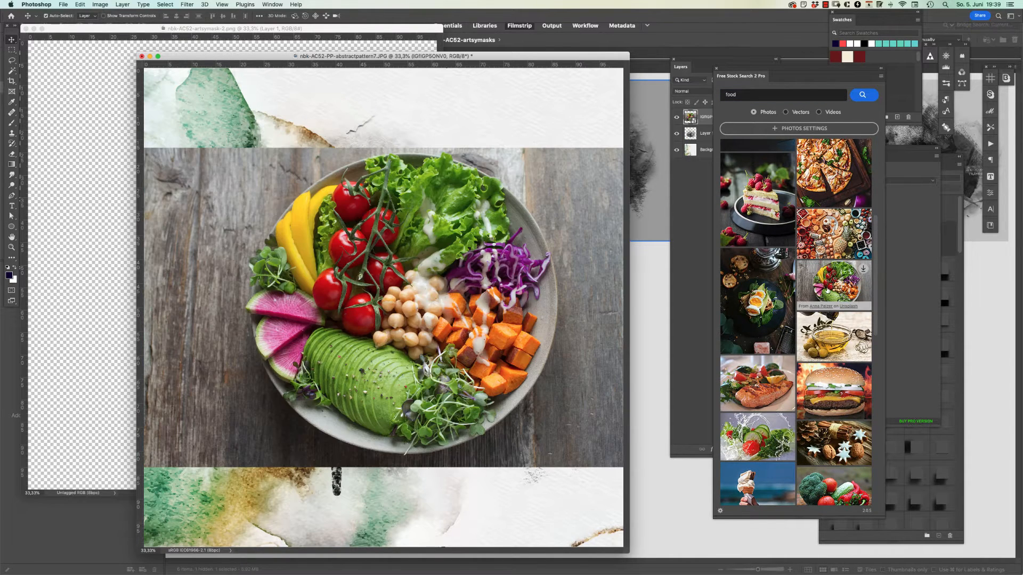
key(super+alt+g)
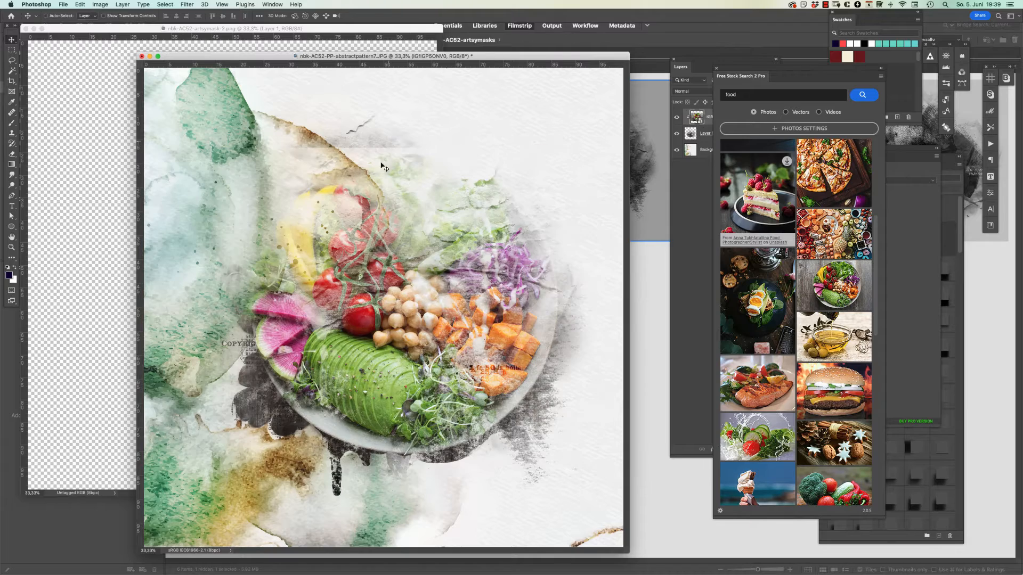
Enlarge the clipped food photo with Free Transform and reposition it so the bowl fills the artsy mask
key(super+t)
drag(418, 248, 421, 298)
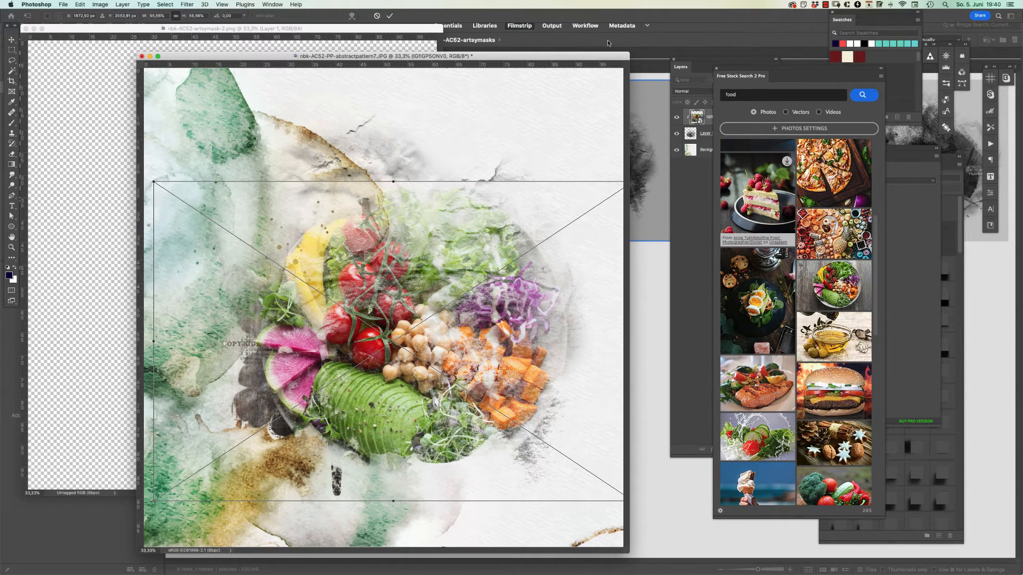
key(super+minus)
drag(507, 435, 639, 561)
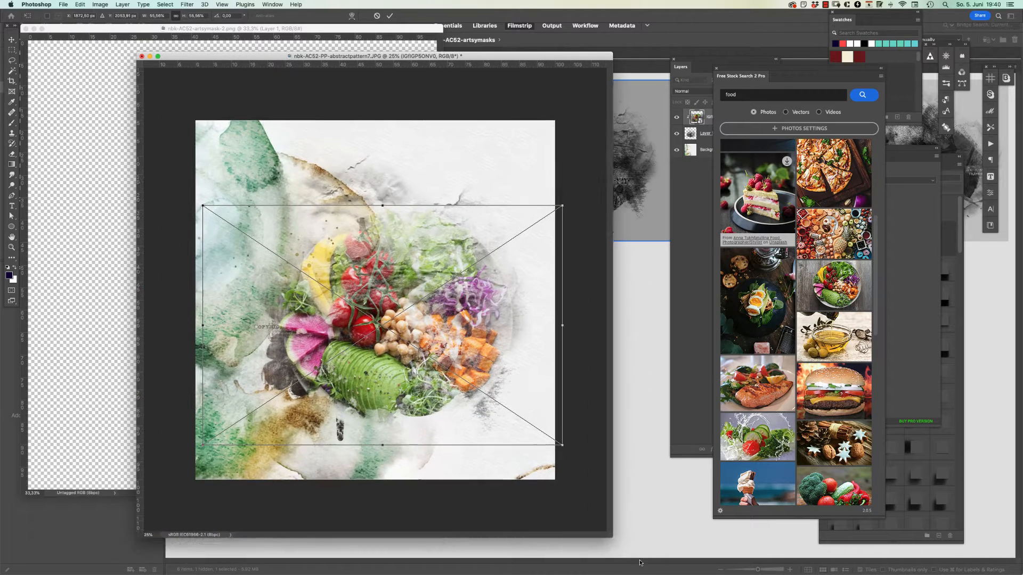
drag(576, 219, 651, 171)
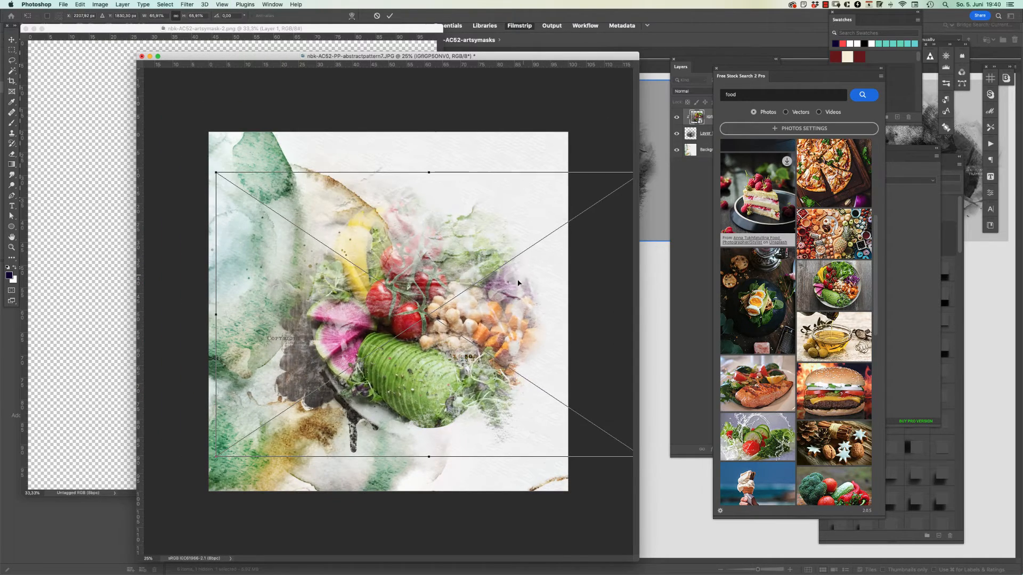
drag(523, 278, 476, 288)
key(Return)
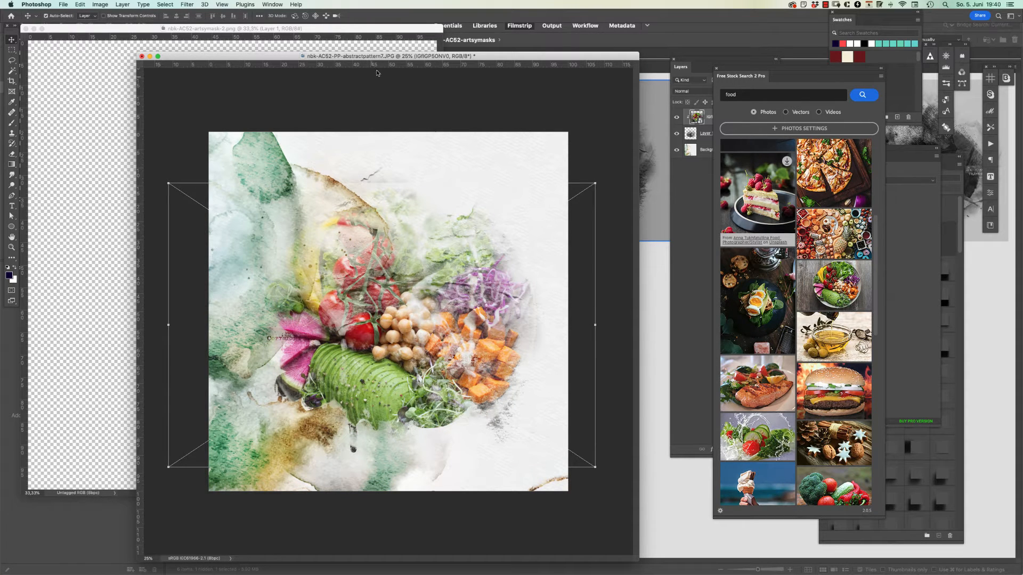
Switch to Bridge and open the green paper nbk-AC52-PP-pattern-1.JPG from the nbk-AC52-PP folder in Photoshop
click(656, 284)
scroll(586, 320, down, 2)
click(329, 253)
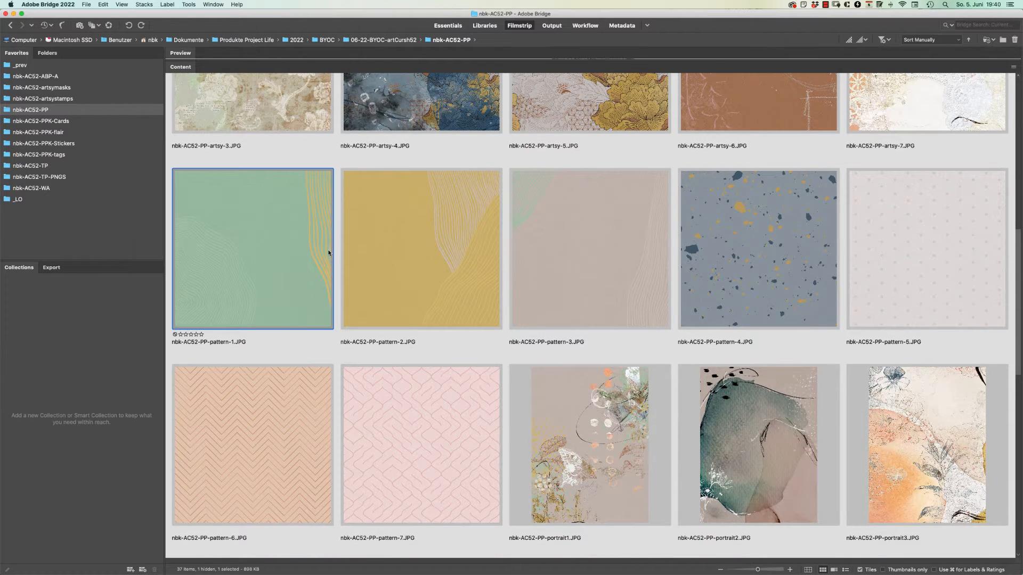
double_click(329, 253)
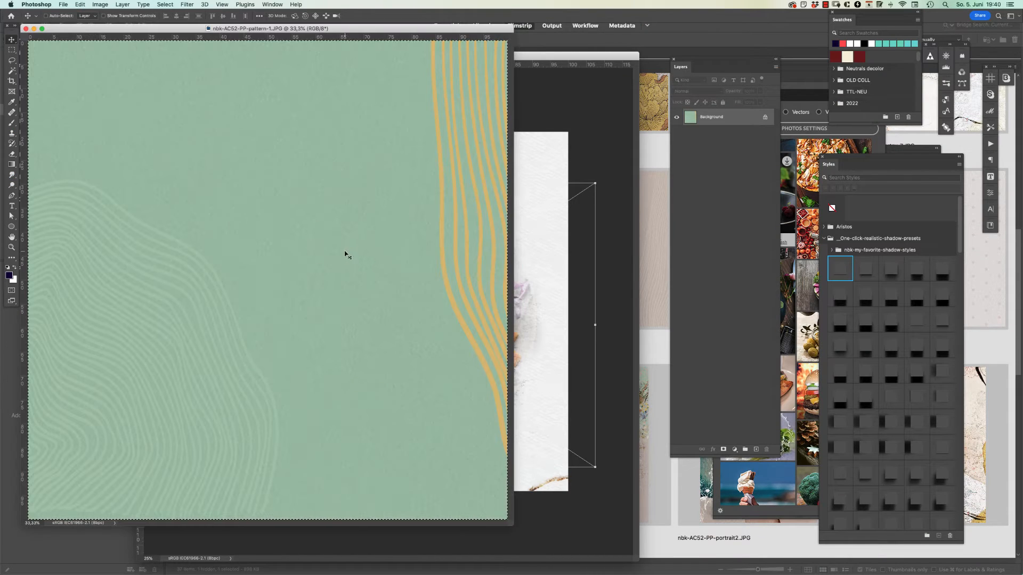
Copy the whole green pattern paper into the abstractpattern7 document, directly above the Background and beneath the artsy mask
click(576, 149)
click(720, 150)
key(super+v)
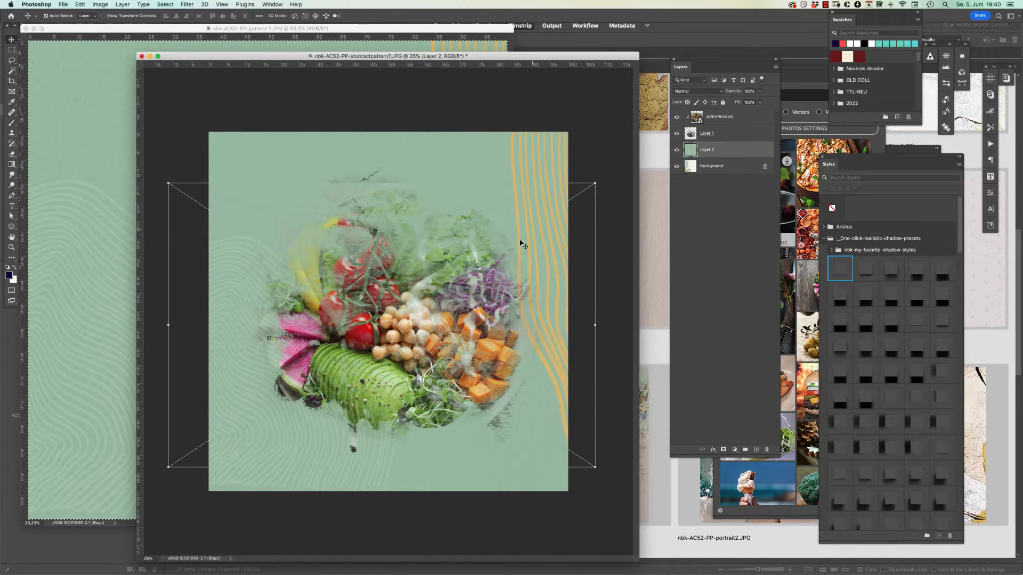
Enlarge the clipped food photo slightly again and shift it within the mask over the green paper
drag(521, 244, 512, 246)
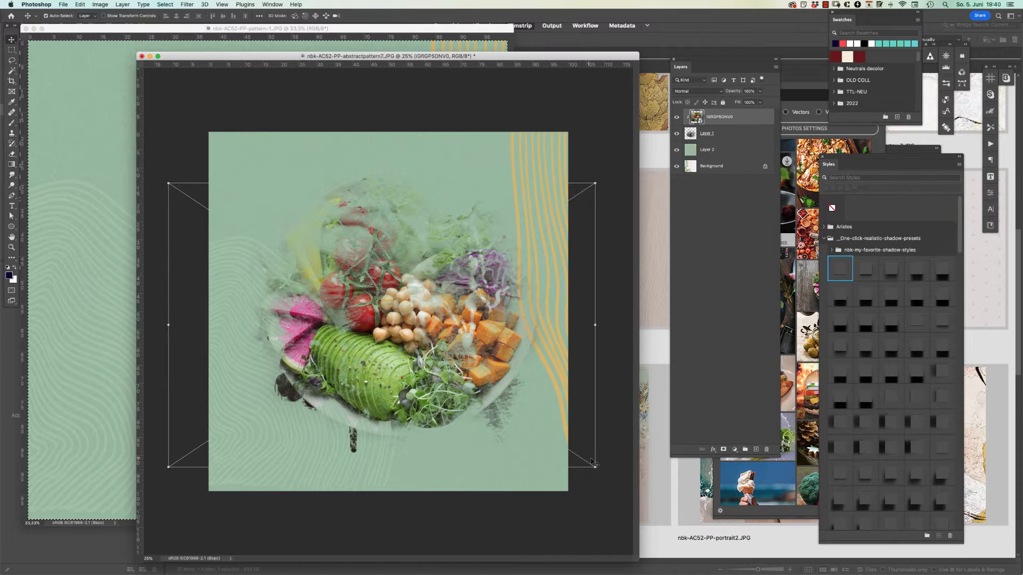
click(601, 475)
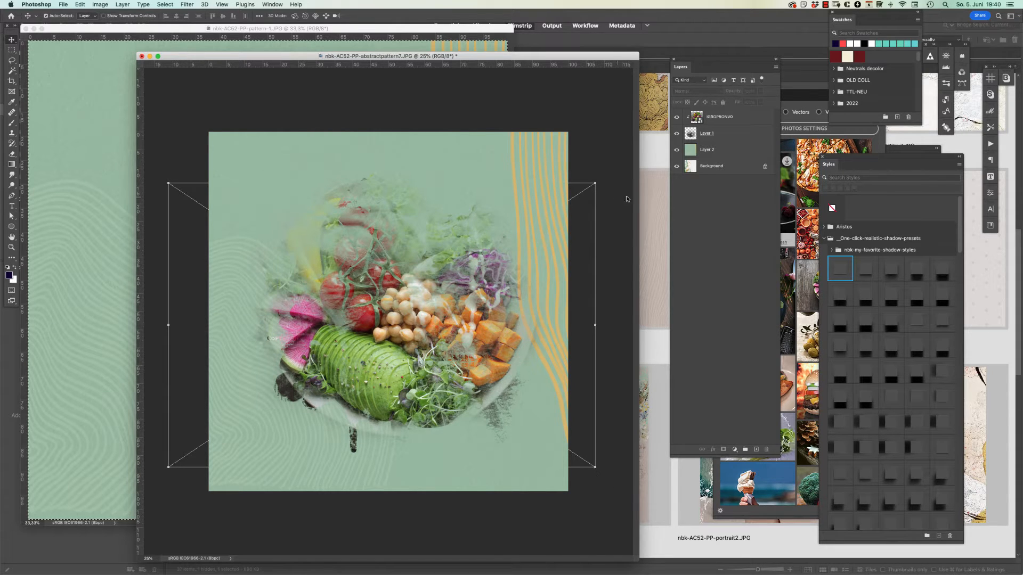
click(722, 123)
key(super+t)
drag(502, 279, 502, 265)
drag(597, 170, 611, 158)
drag(513, 253, 503, 253)
key(Return)
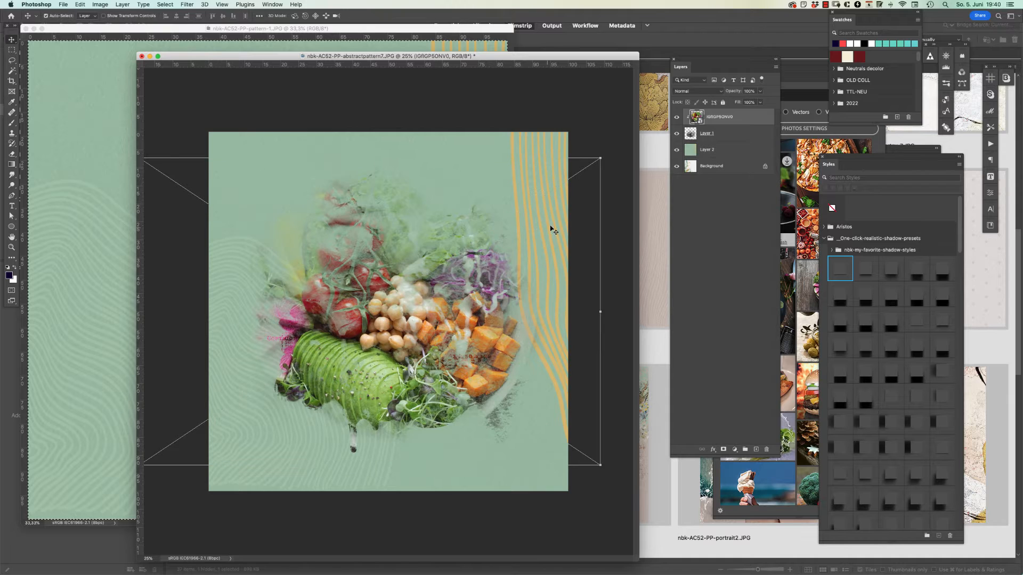
Recolour the green pattern paper layer with Hue/Saturation by setting the hue to -47
click(722, 155)
key(super+u)
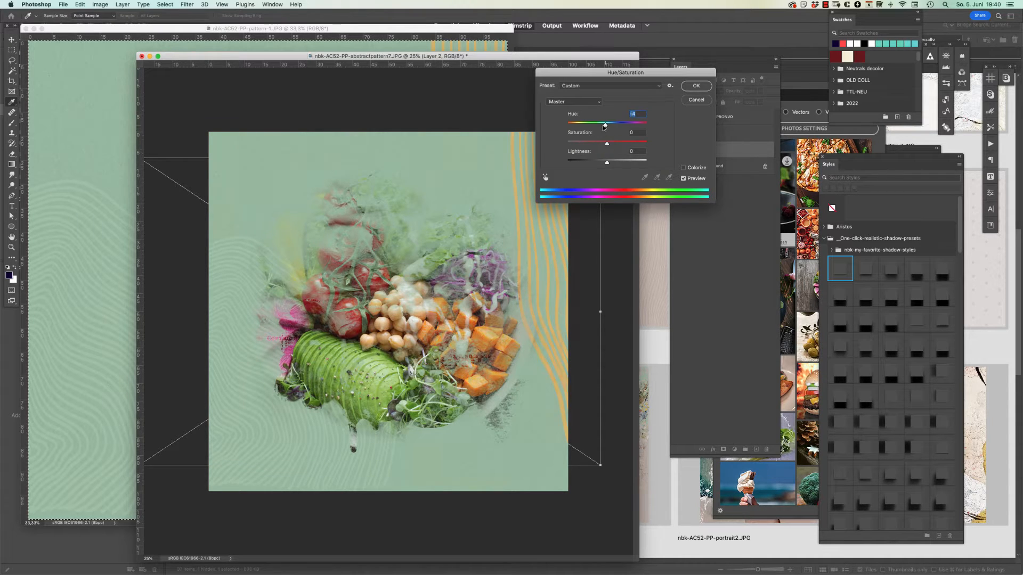
mouse_move(607, 125)
mouse_down()
mouse_move(596, 126)
mouse_move(643, 126)
mouse_move(588, 132)
mouse_up()
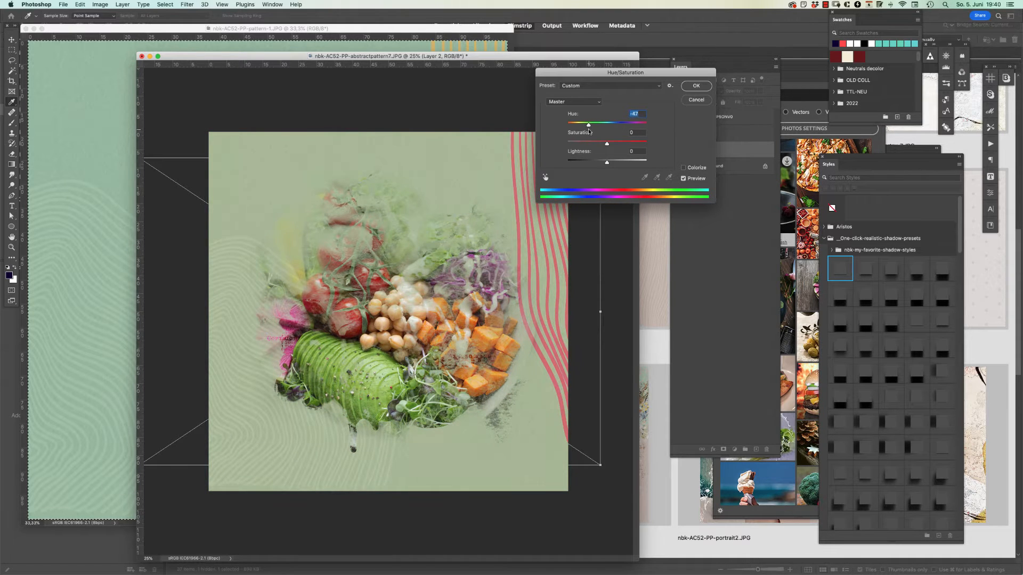
click(696, 86)
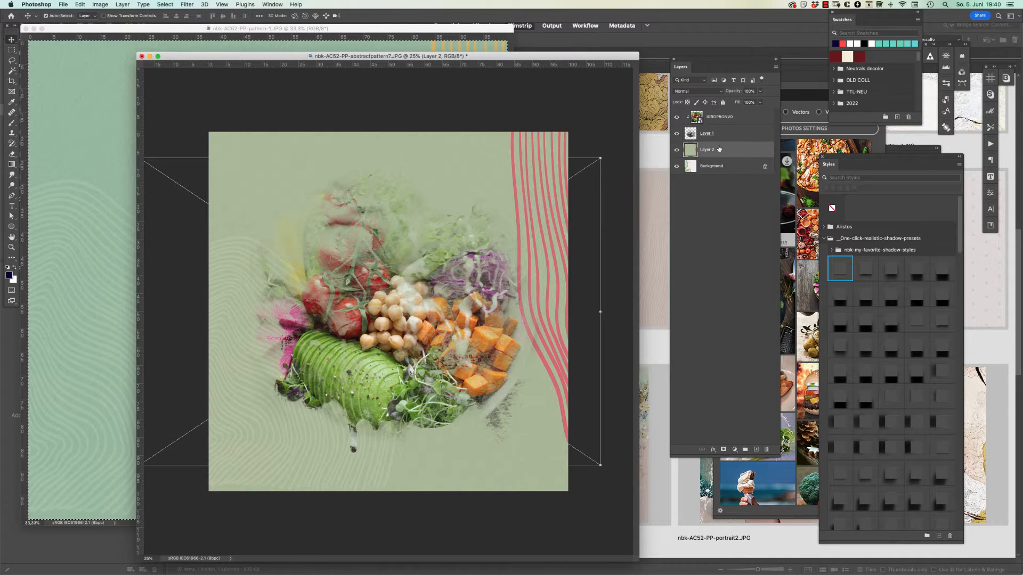
Enlarge the green pattern paper layer from its lower-left corner until the red lines fall outside the page
key(super+t)
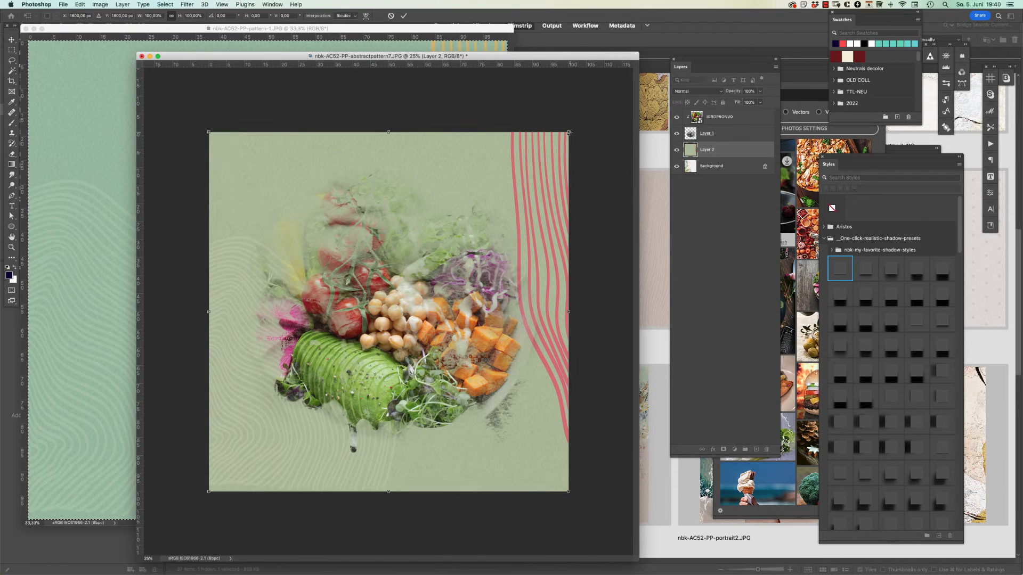
drag(569, 132, 633, 79)
drag(641, 75, 641, 75)
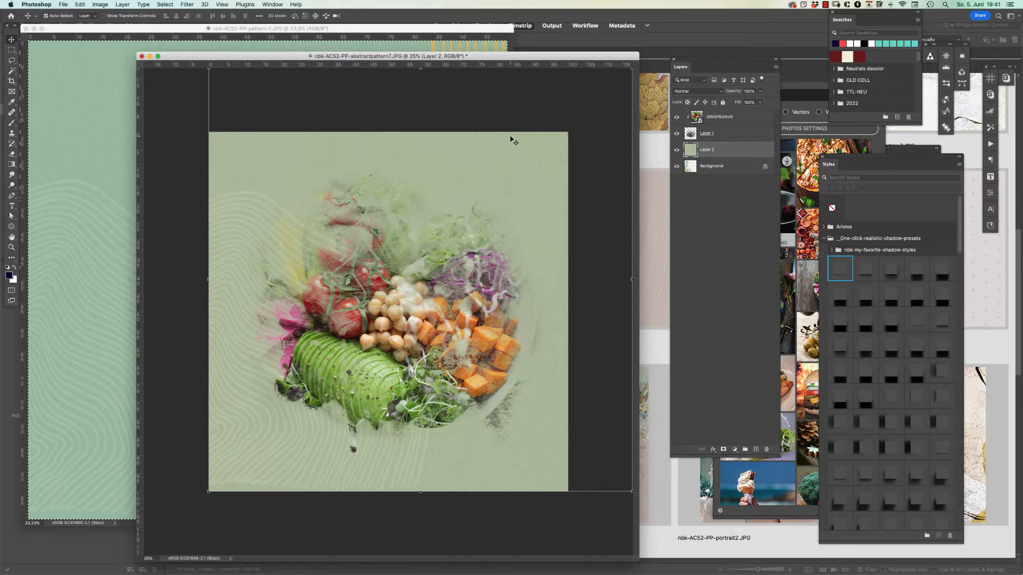
Close the pattern-1 document and copy nbk-AC52-artsymask-3.png from Bridge's nbk-AC52-artsymasks folder into the abstractpattern7 document, directly above the green paper
click(130, 111)
key(super+w)
click(83, 170)
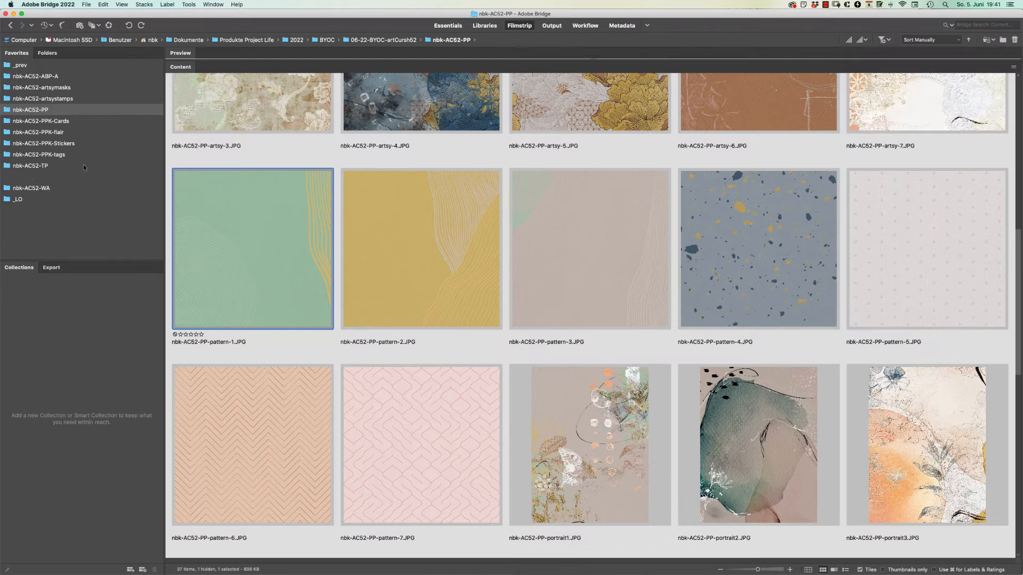
click(94, 88)
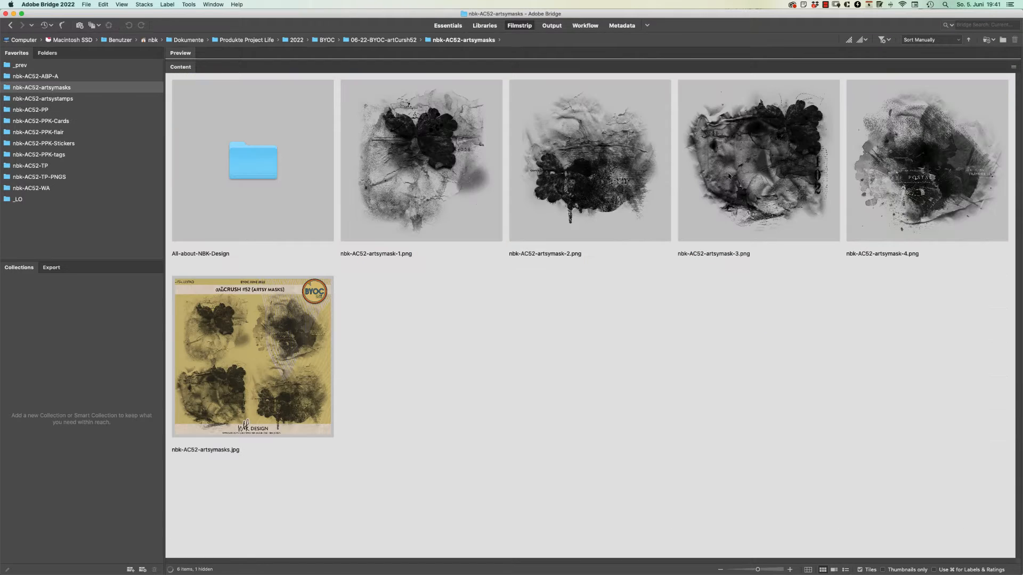
double_click(792, 159)
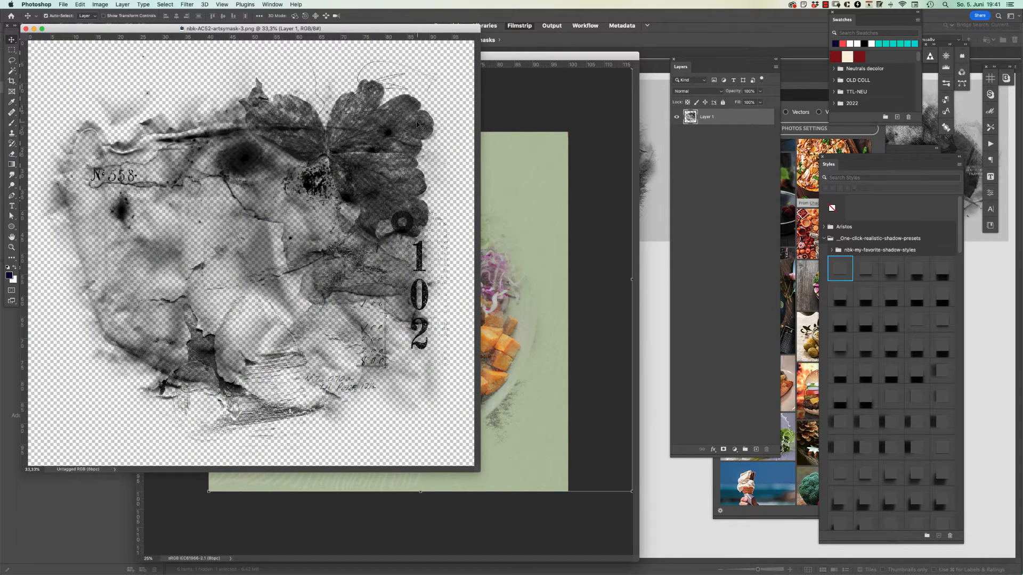
drag(418, 125, 527, 190)
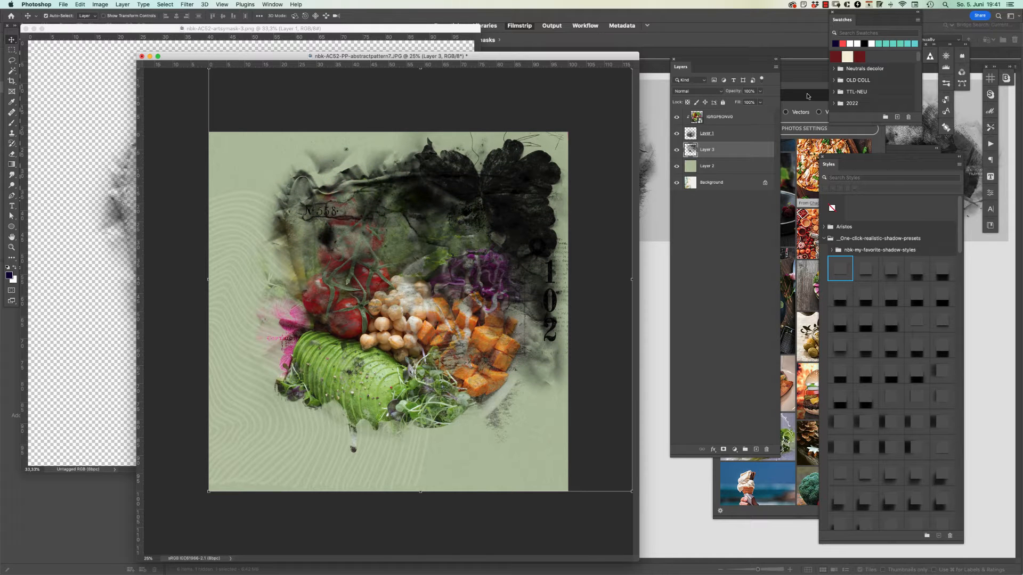
Try a stock photo of egg and spinach toast on a white plate, placed above the new artsy mask and clipped to it
click(808, 96)
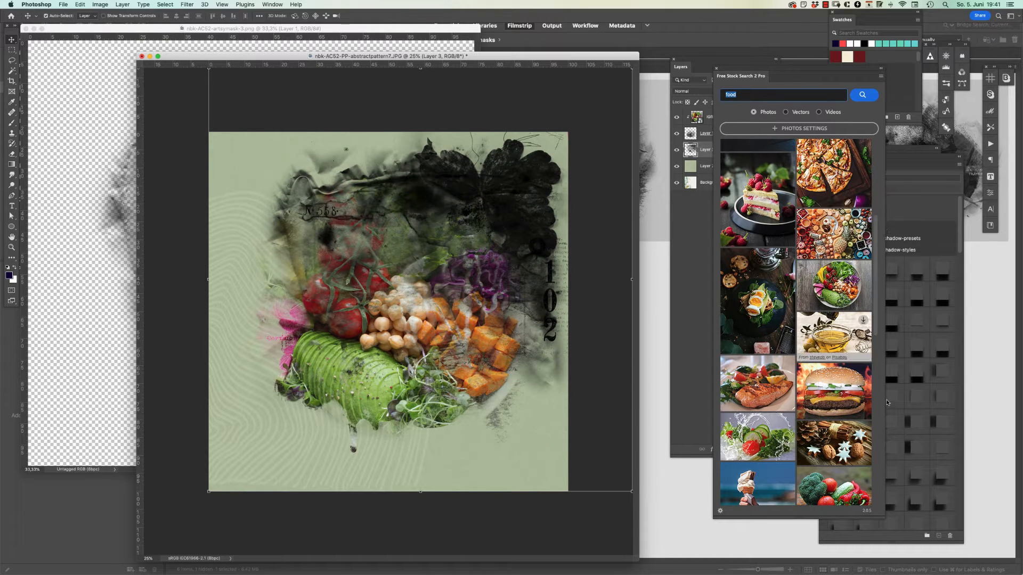
scroll(878, 300, down, 5)
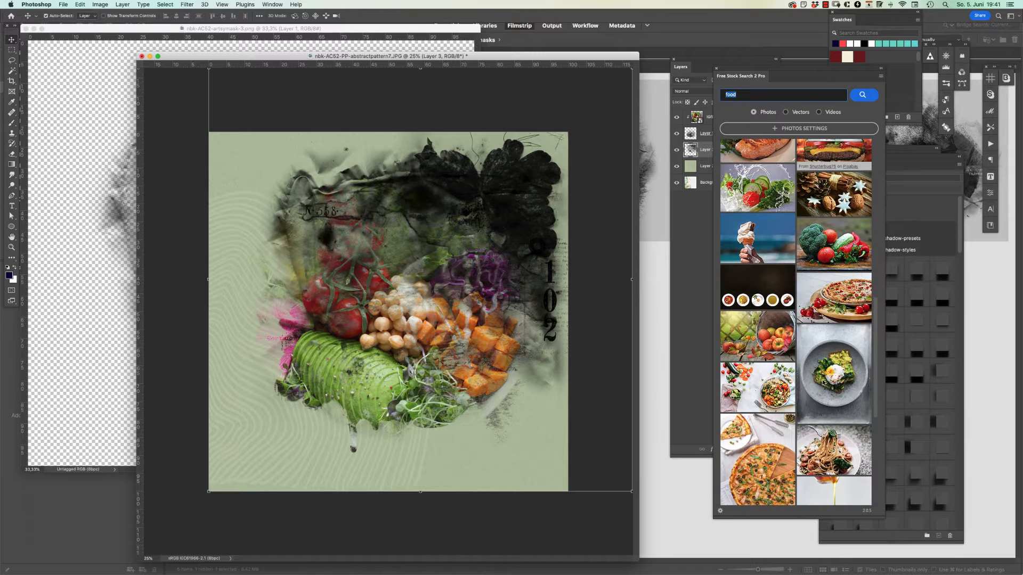
scroll(822, 383, down, 2)
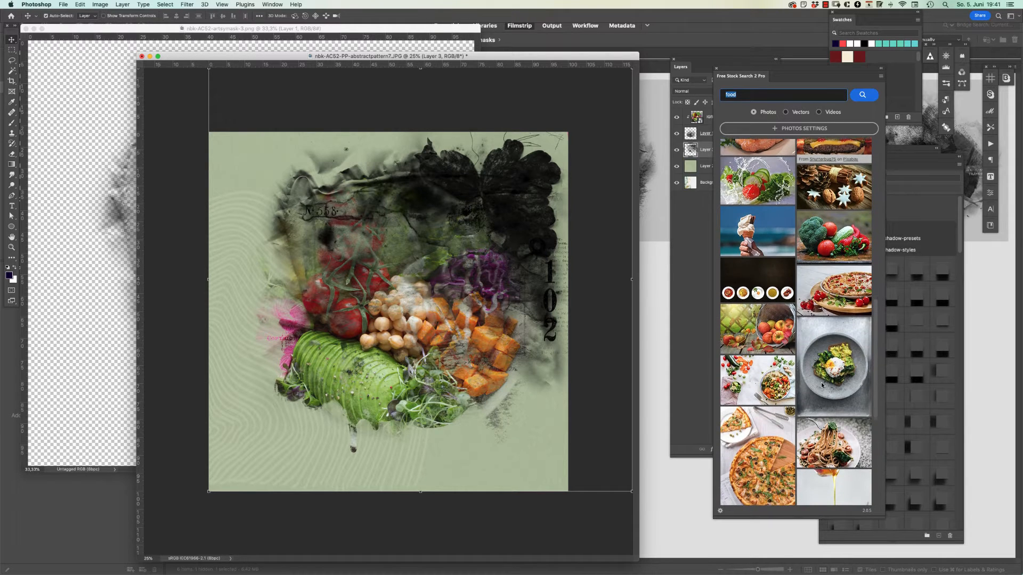
scroll(809, 414, down, 1)
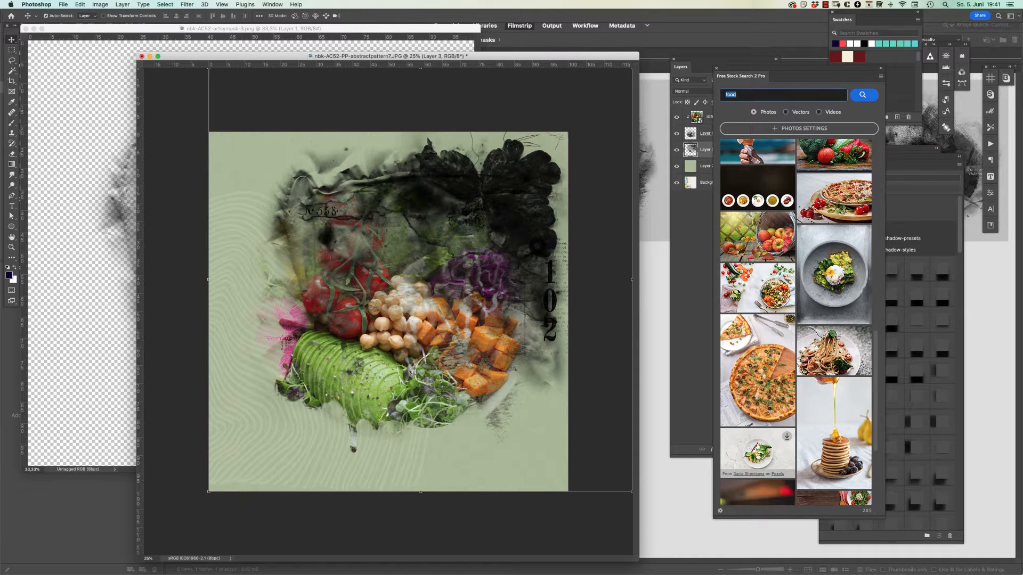
click(763, 451)
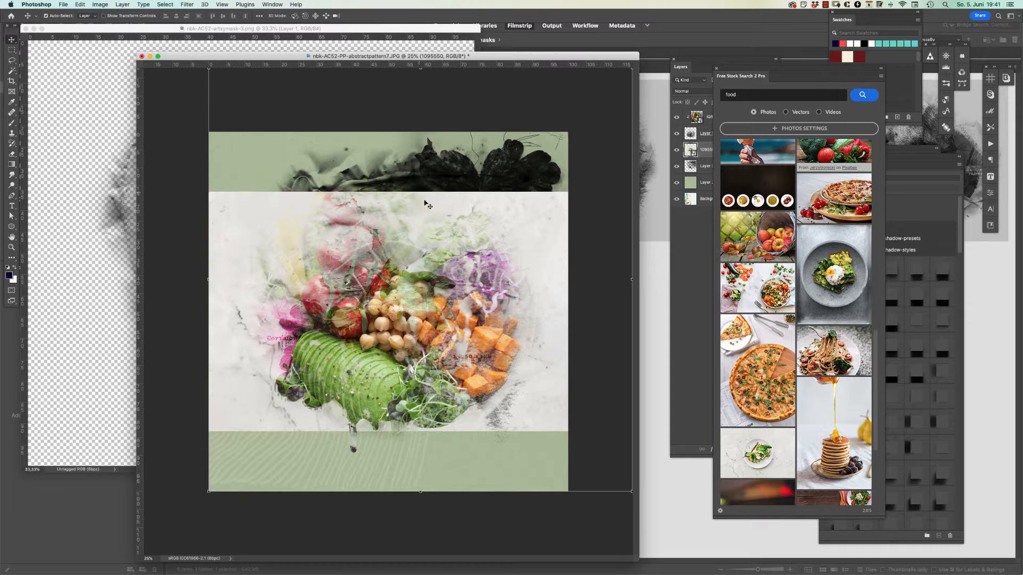
key(alt+super+g)
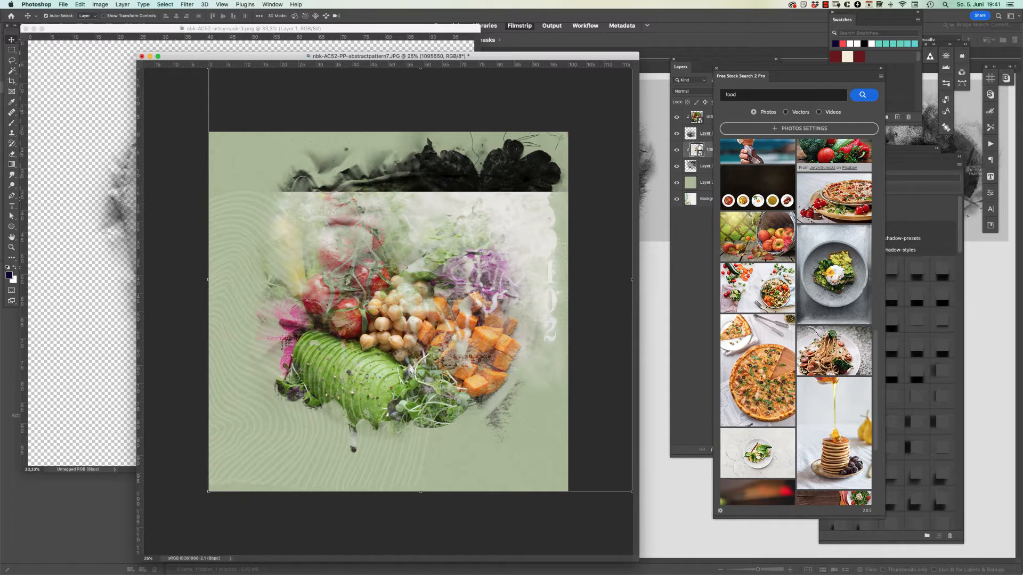
Enlarge and reposition the clipped toast photo over the upper part of the new mask, and remove the photo again
key(super+t)
drag(530, 221, 768, 1)
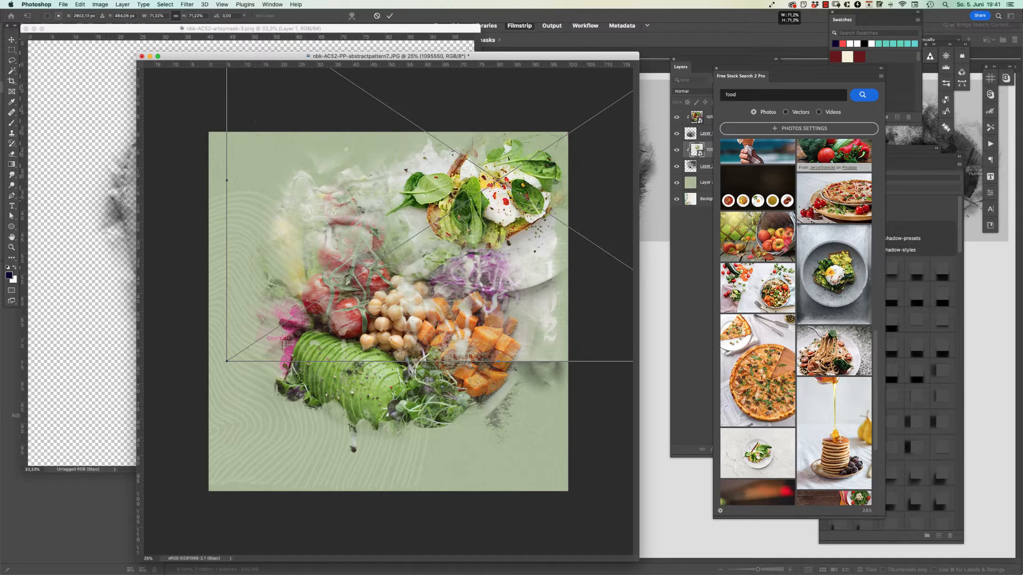
drag(559, 163, 543, 196)
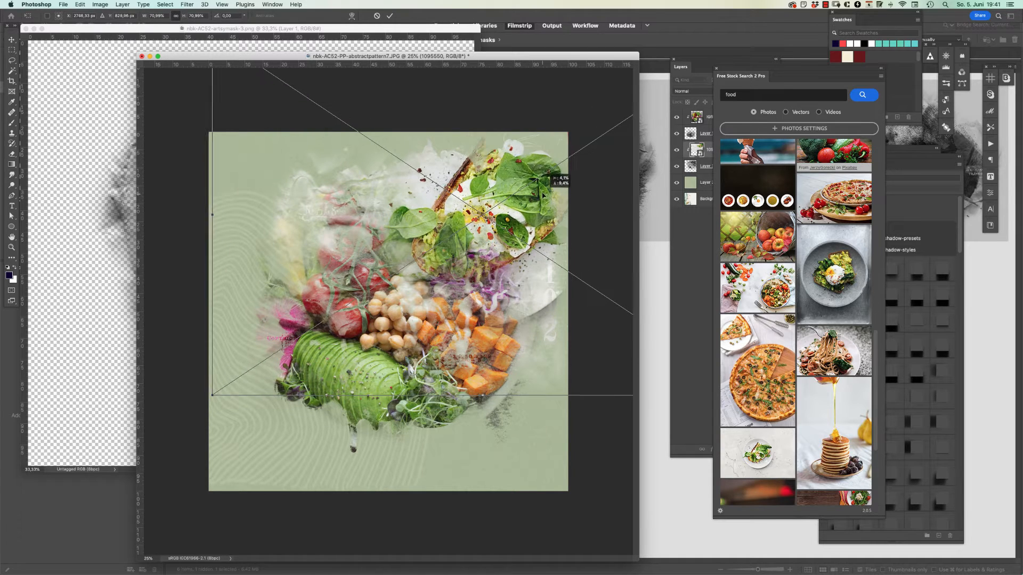
key(Return)
key(super+e)
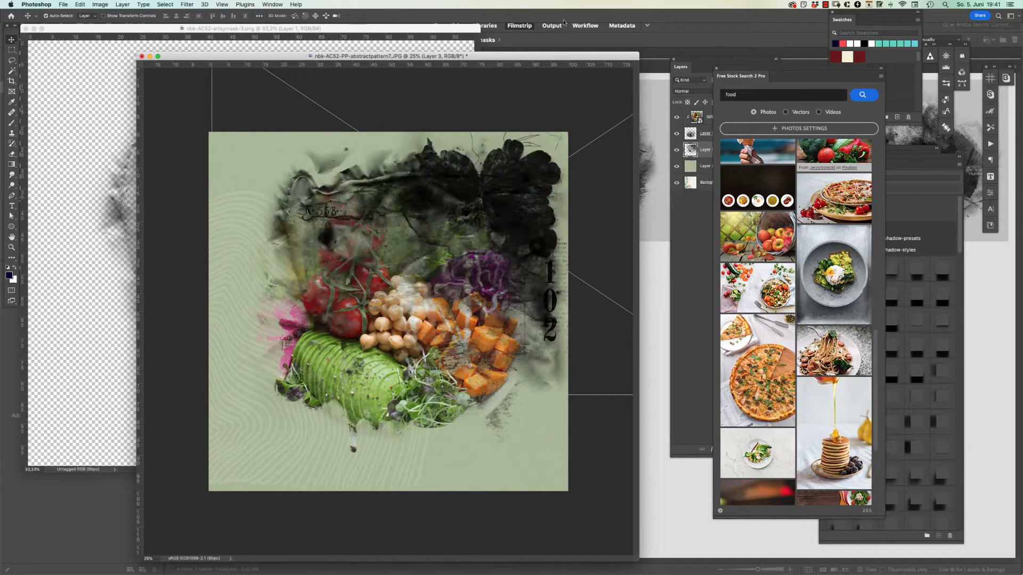
Search the stock photos for "eating", place the photo of the curly-haired woman holding a spoon, and clip it to the new mask
drag(767, 96, 719, 89)
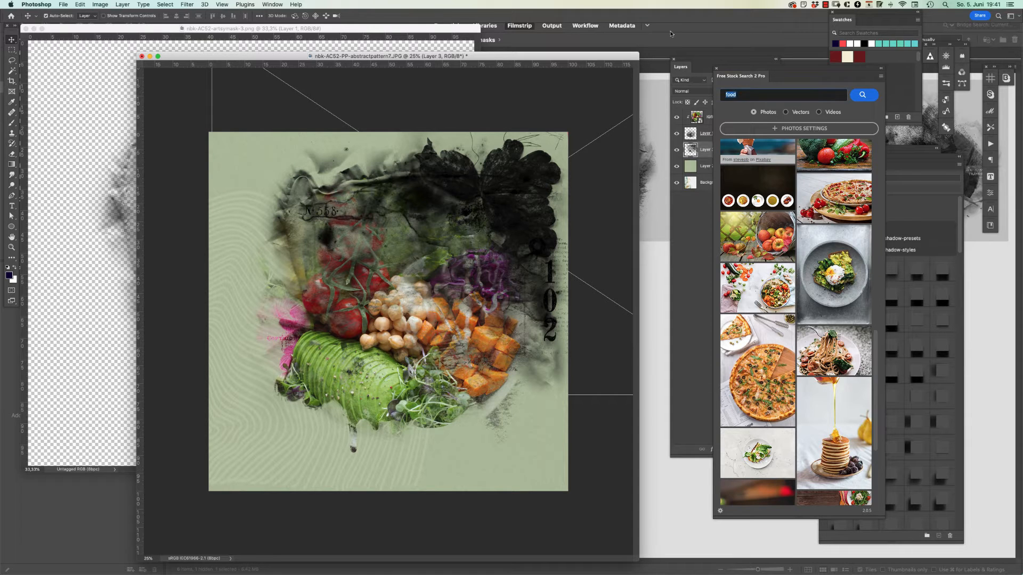
text(eating)
key(Return)
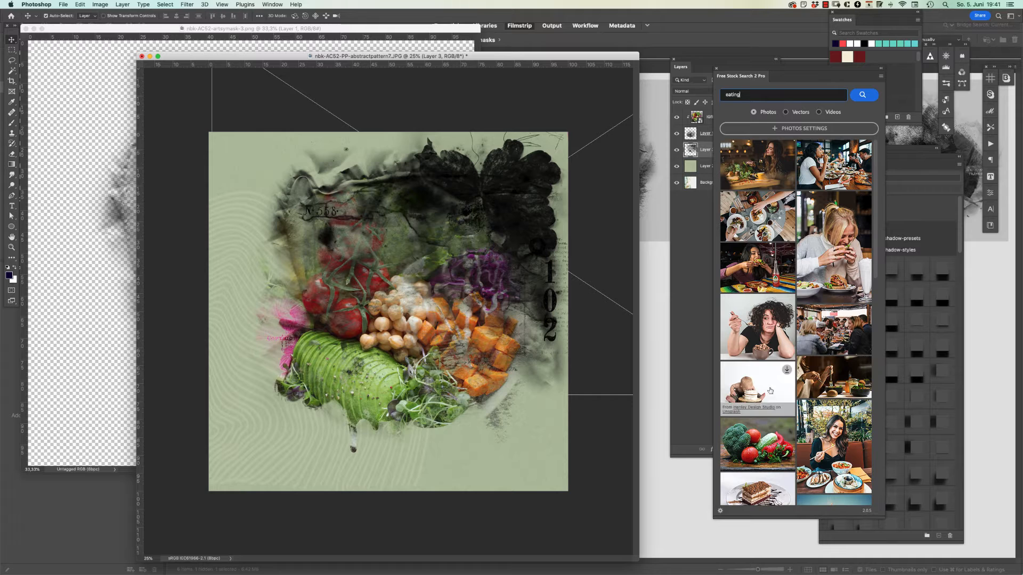
click(780, 327)
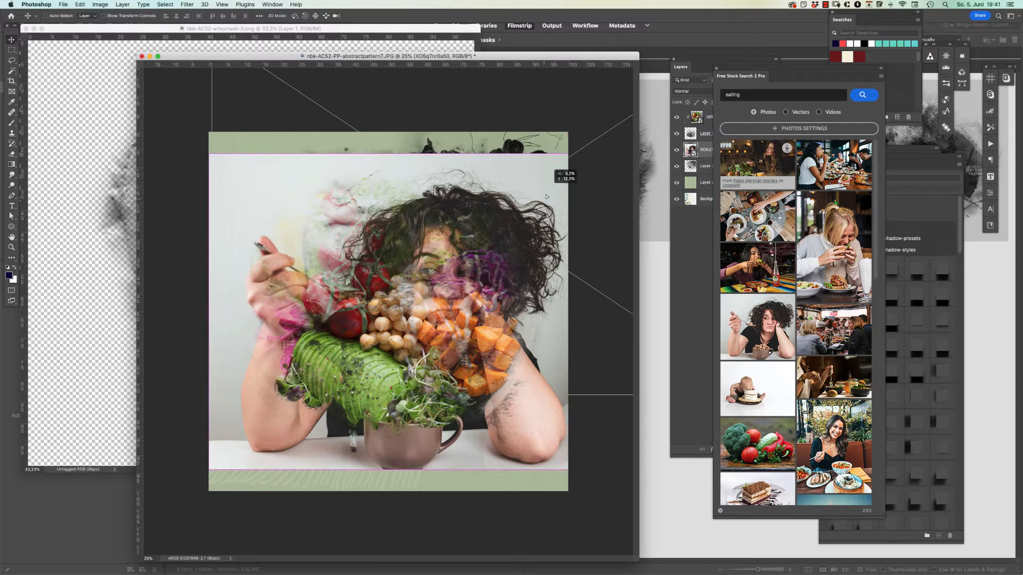
key(super+alt+g)
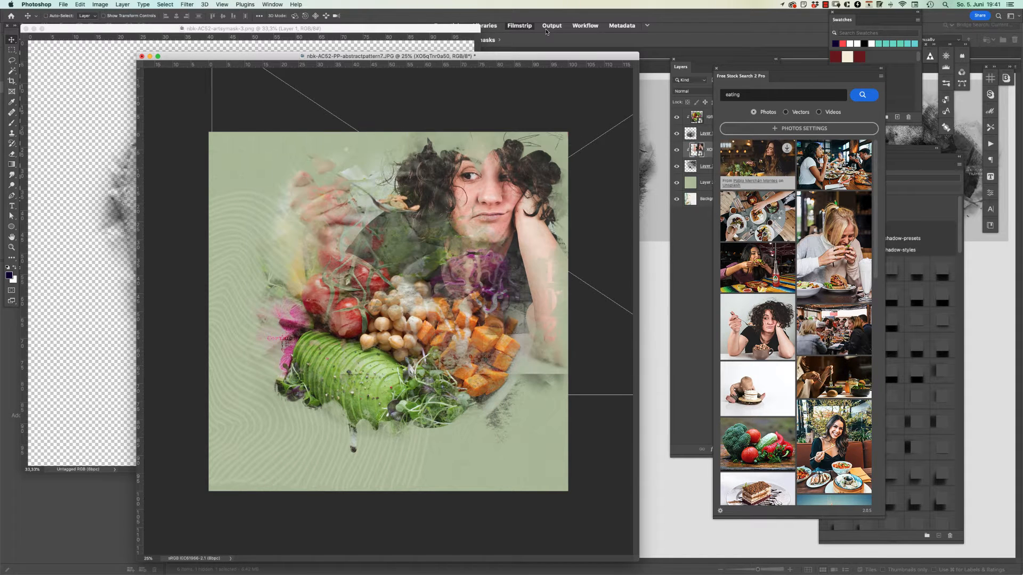
Reposition the woman photo slightly lower within its artsy mask, behind the food photo
key(super+t)
drag(475, 185, 475, 219)
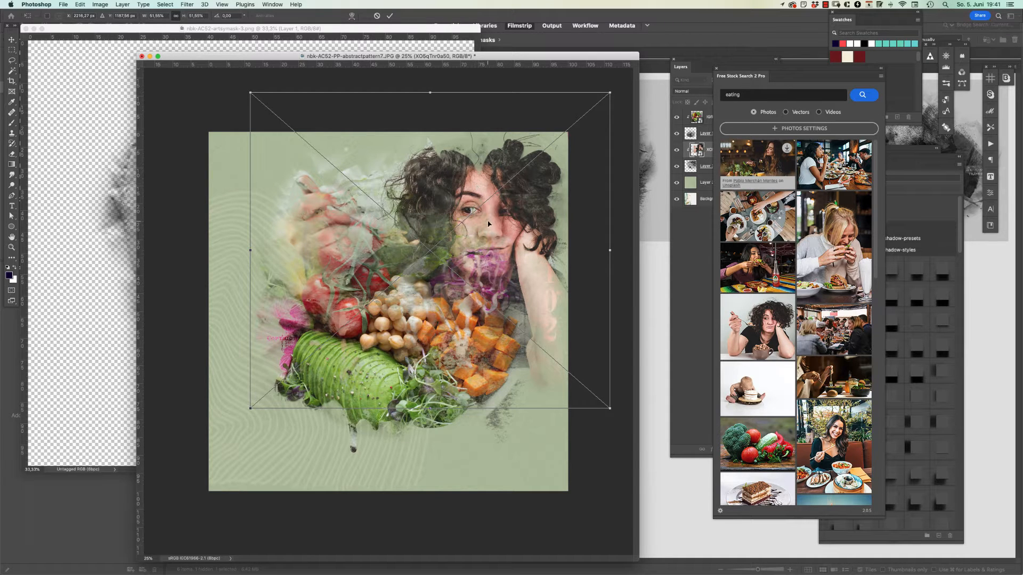
key(Return)
Try to move the food photo, its mask and the woman photo together toward the lower left of the page
click(709, 155)
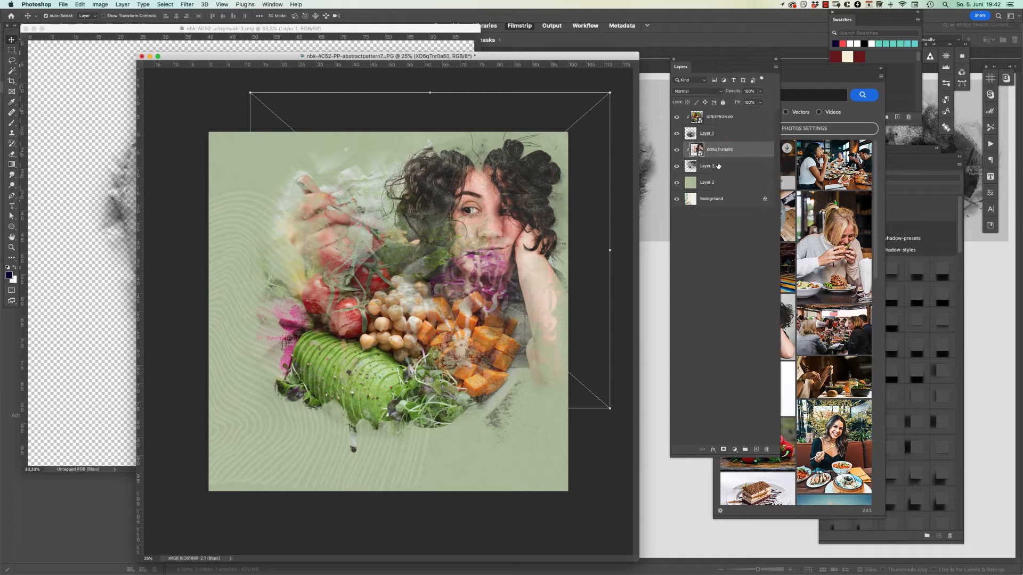
shift+click(718, 165)
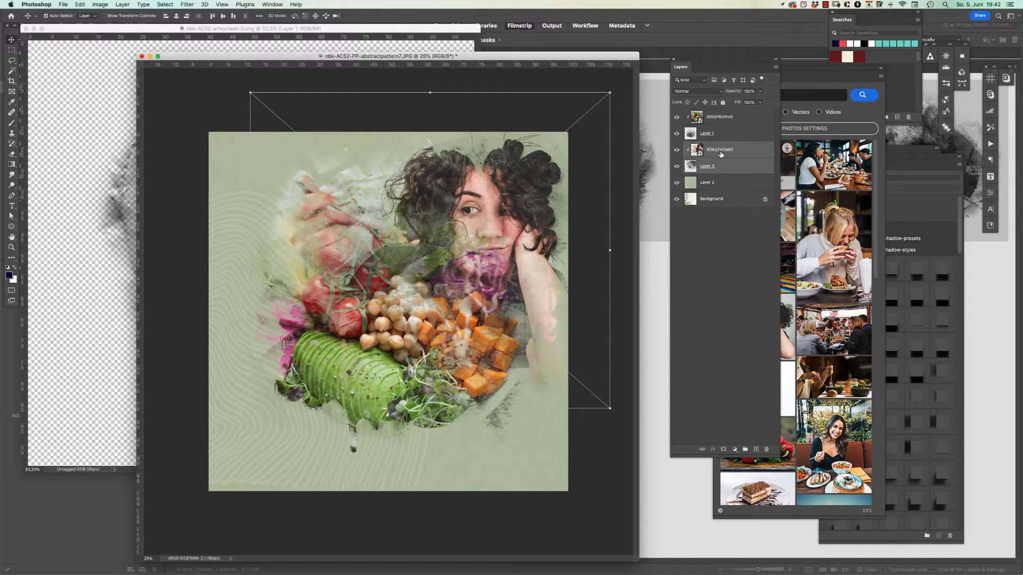
click(731, 121)
shift+click(723, 153)
drag(476, 184, 459, 205)
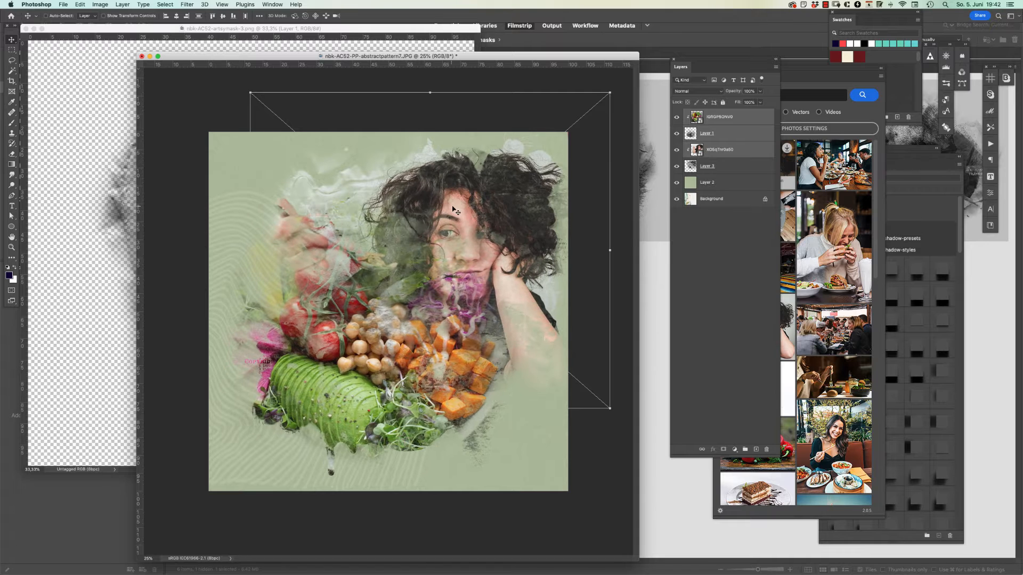
key(super+z)
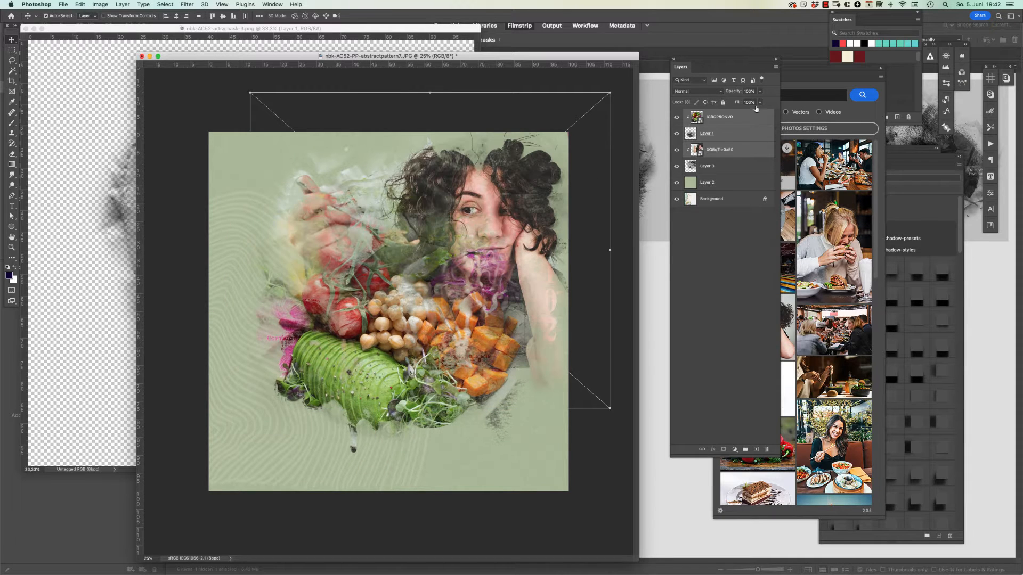
Move both clipped photos together with their two artsy masks down and to the left on the paper, and deselect the layers
click(732, 118)
shift+click(730, 154)
shift+click(710, 169)
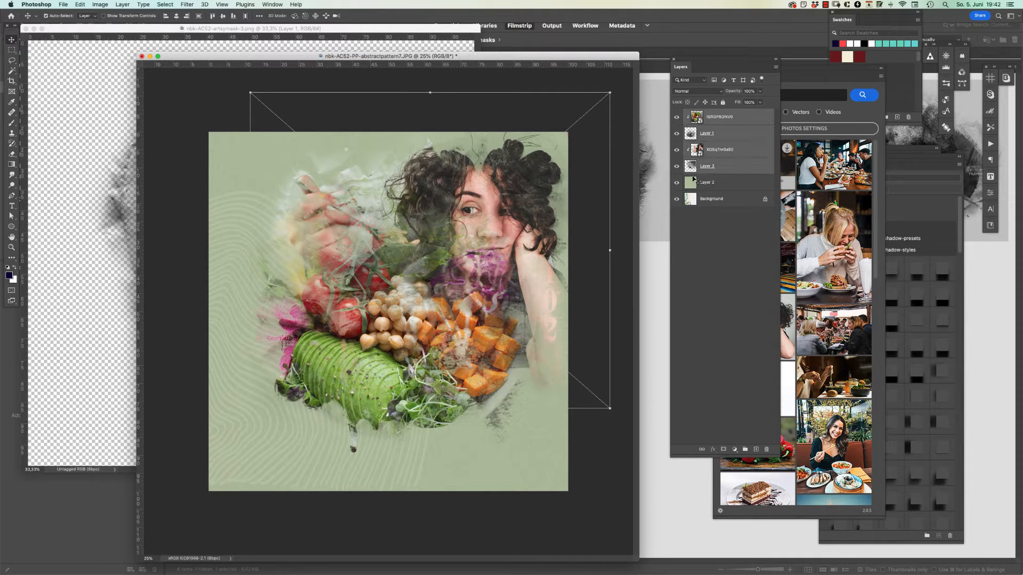
drag(436, 209, 421, 233)
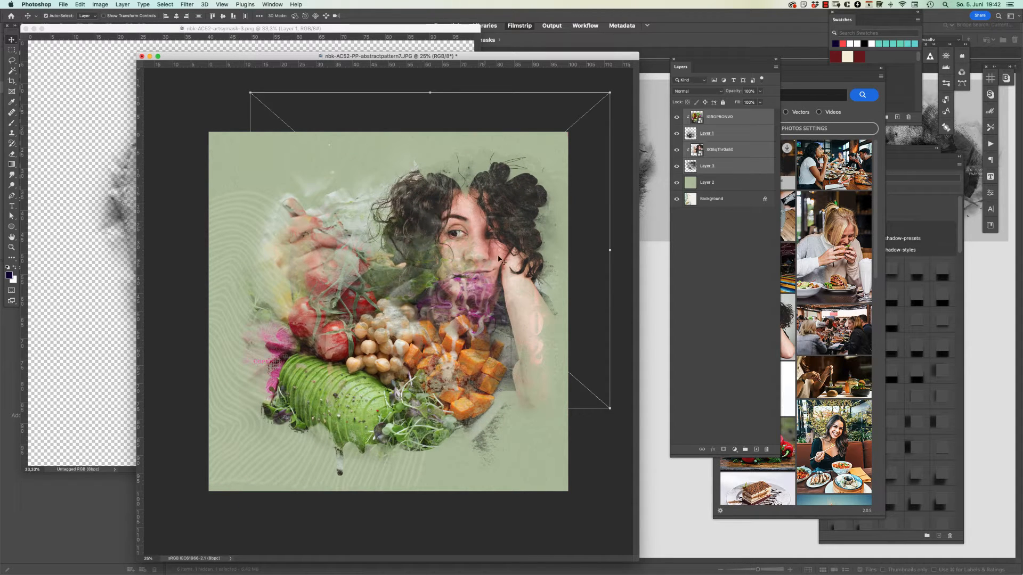
drag(499, 260, 461, 269)
click(535, 83)
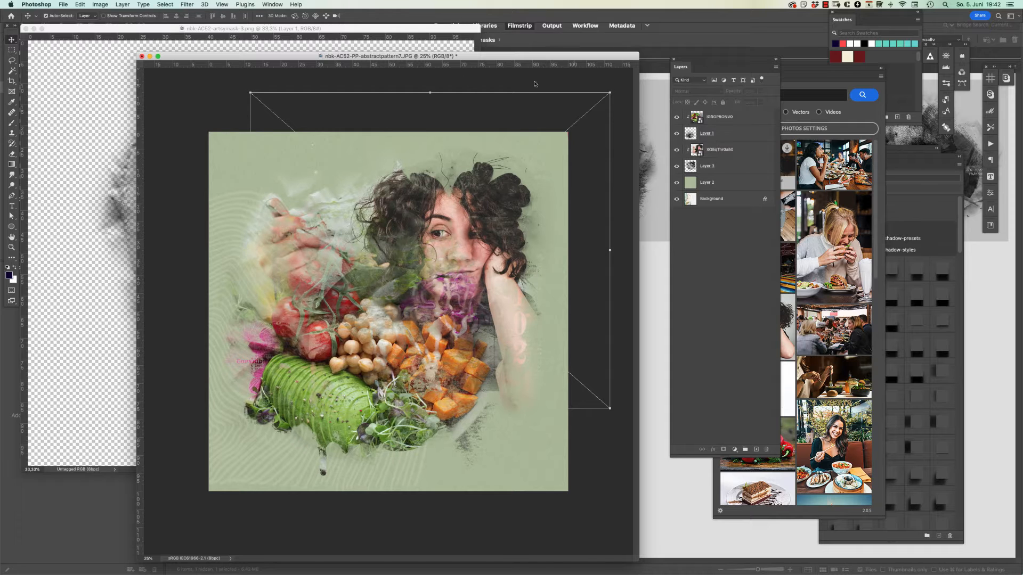
Bring the woman photo and its artsy mask to the top of the layer stack, above the food photo
click(719, 151)
shift+click(731, 166)
drag(731, 167, 736, 115)
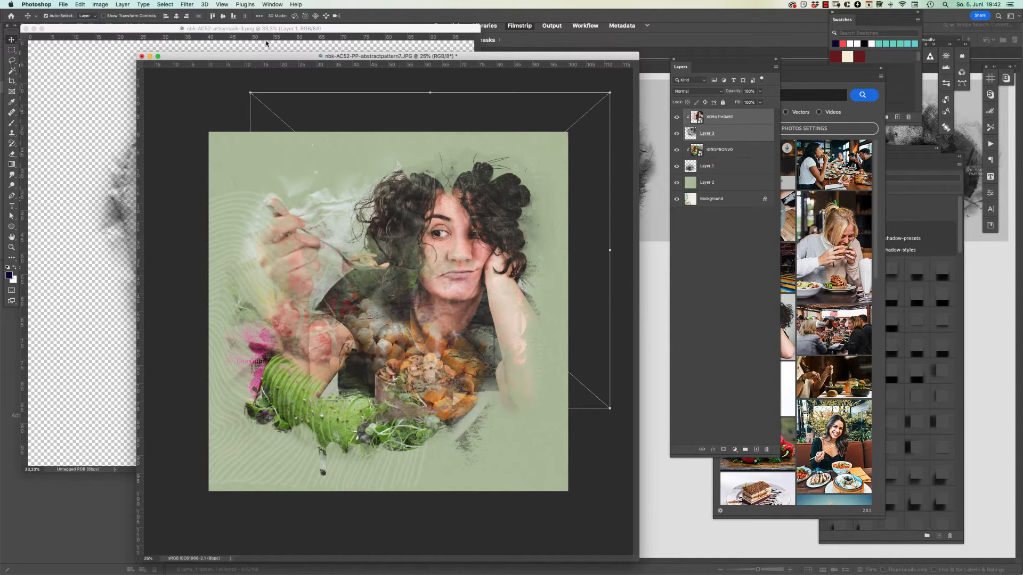
Close the artsymask-3 document and shift the woman photo with its mask slightly up and right on the page
click(104, 110)
key(super+w)
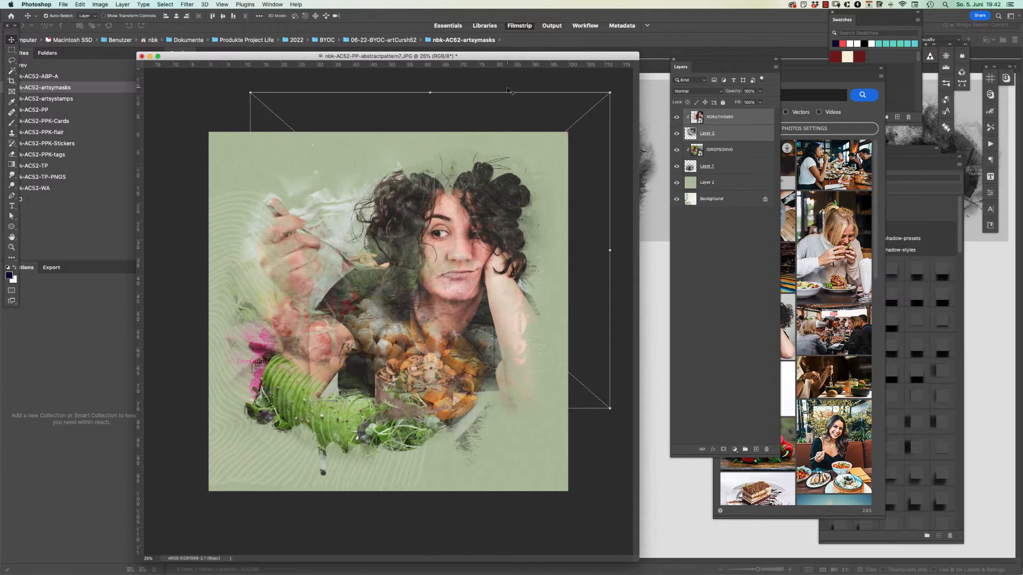
drag(519, 57, 511, 56)
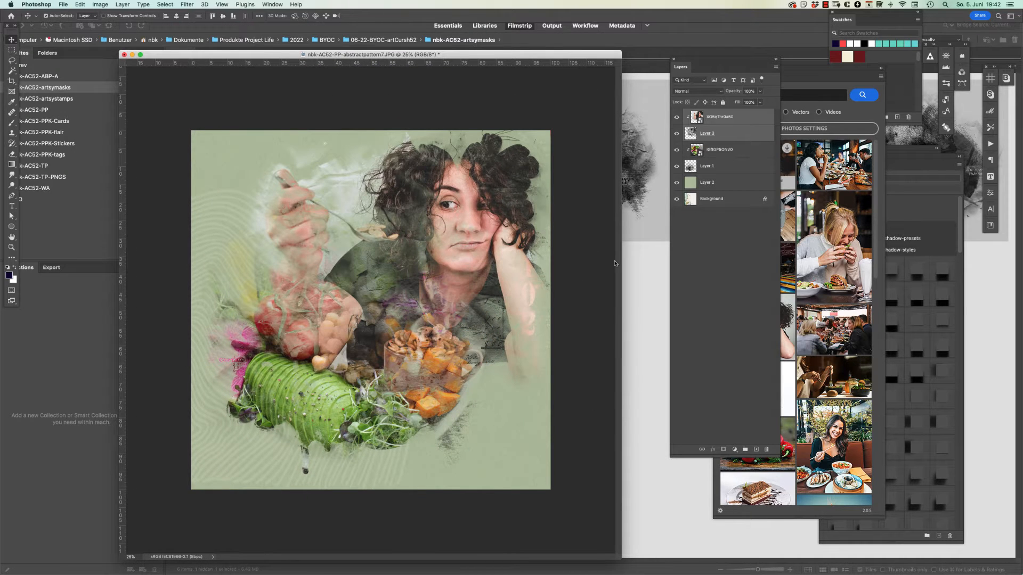
Switch to Bridge, open nbk-AC52-ArtsyBit-12.png from the nbk-AC52-ABP-A folder in Photoshop, and shift its artwork slightly right
click(635, 261)
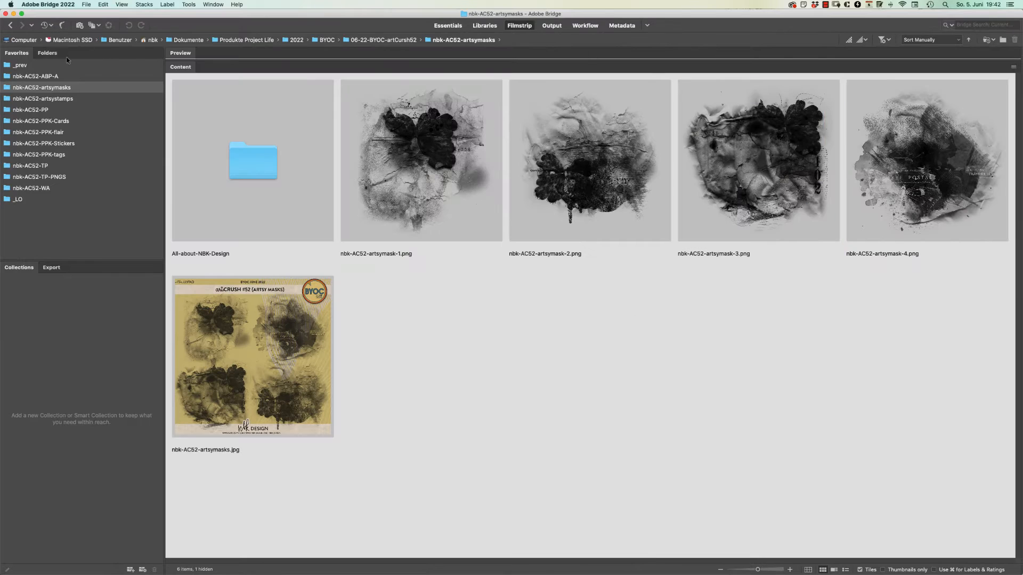
click(79, 75)
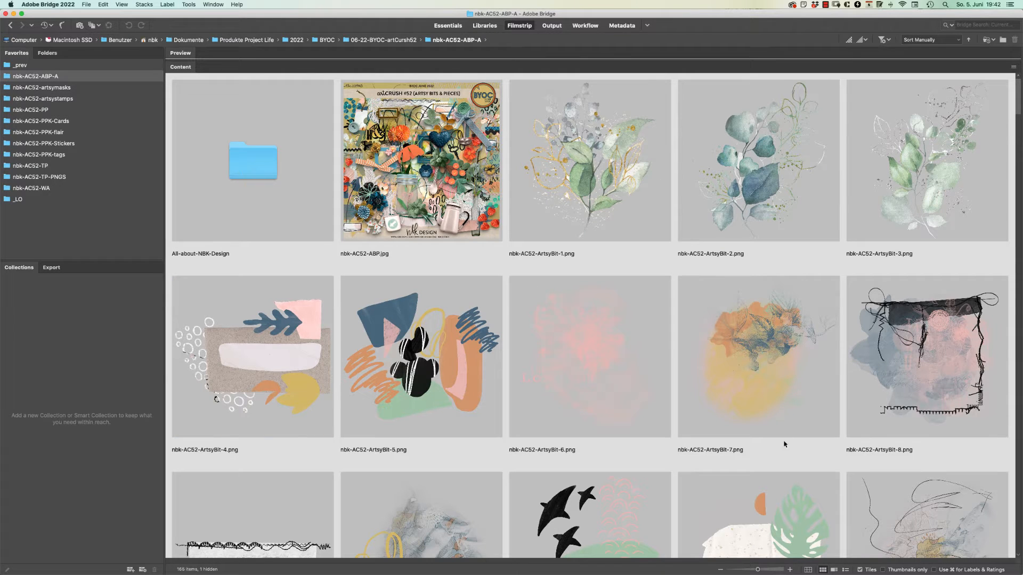
double_click(767, 512)
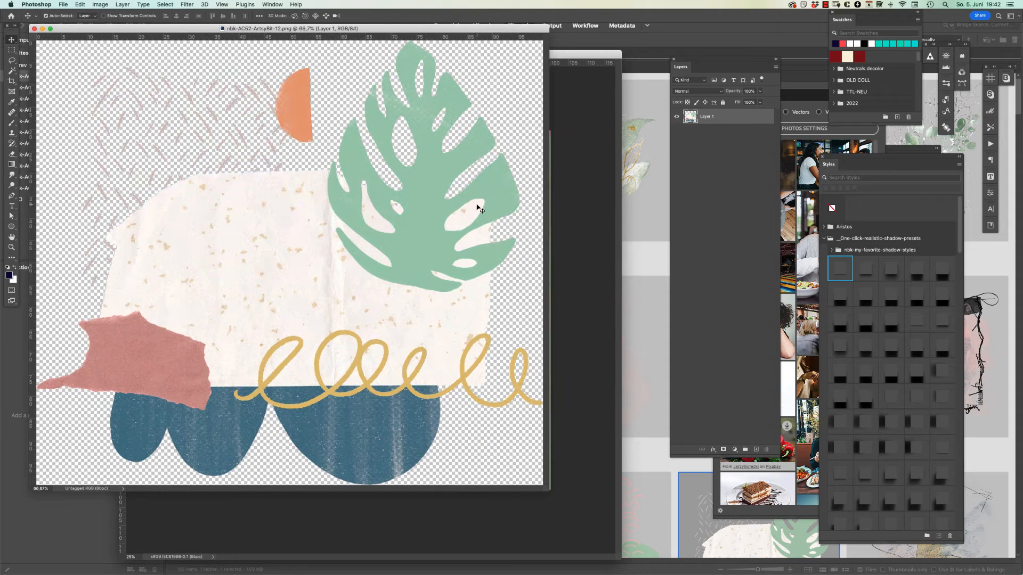
drag(501, 202, 544, 204)
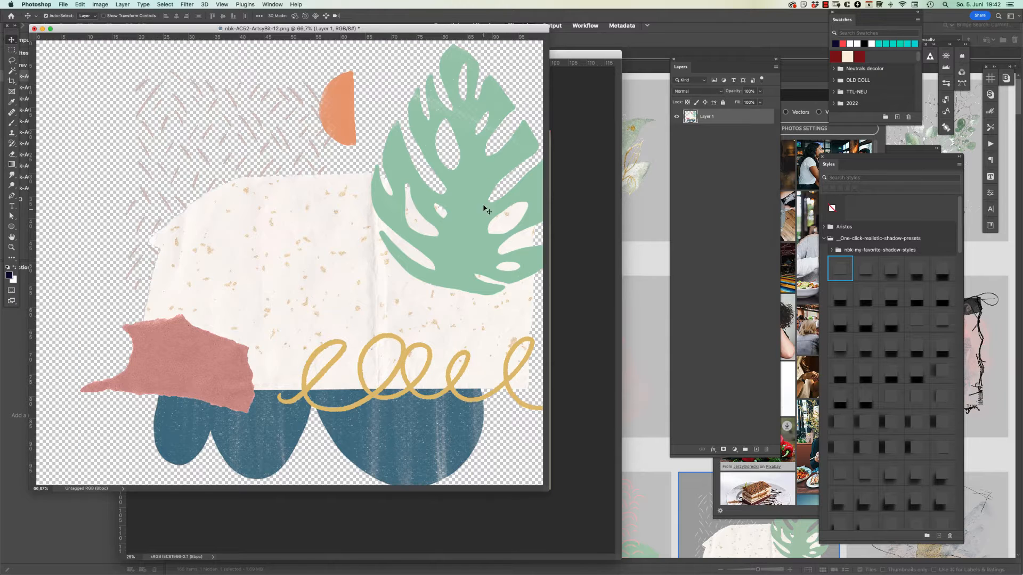
key(super+minus)
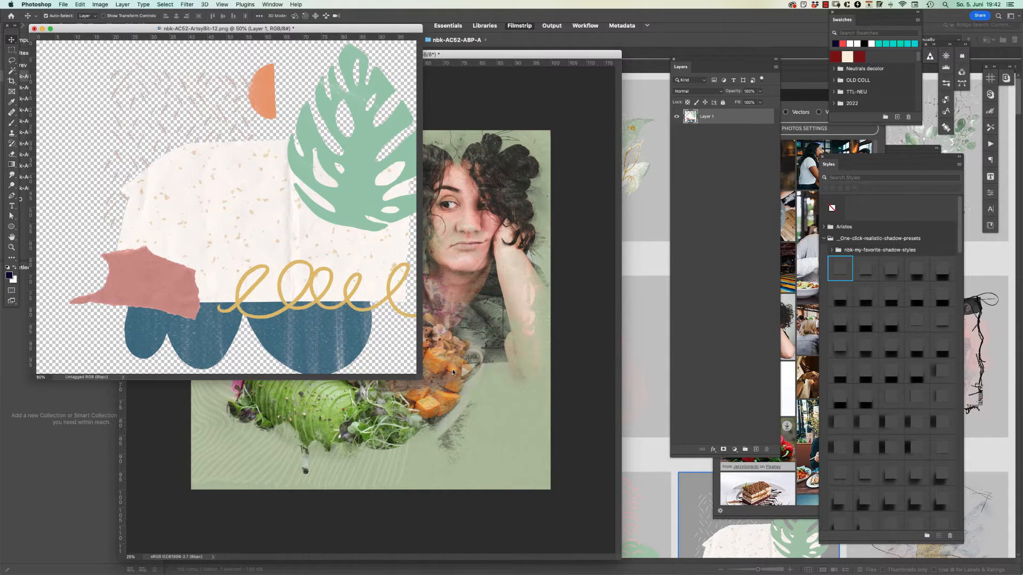
Enlarge the ArtsyBit-12 window, copy its entire artwork, and paste it into the food page
drag(420, 378, 521, 473)
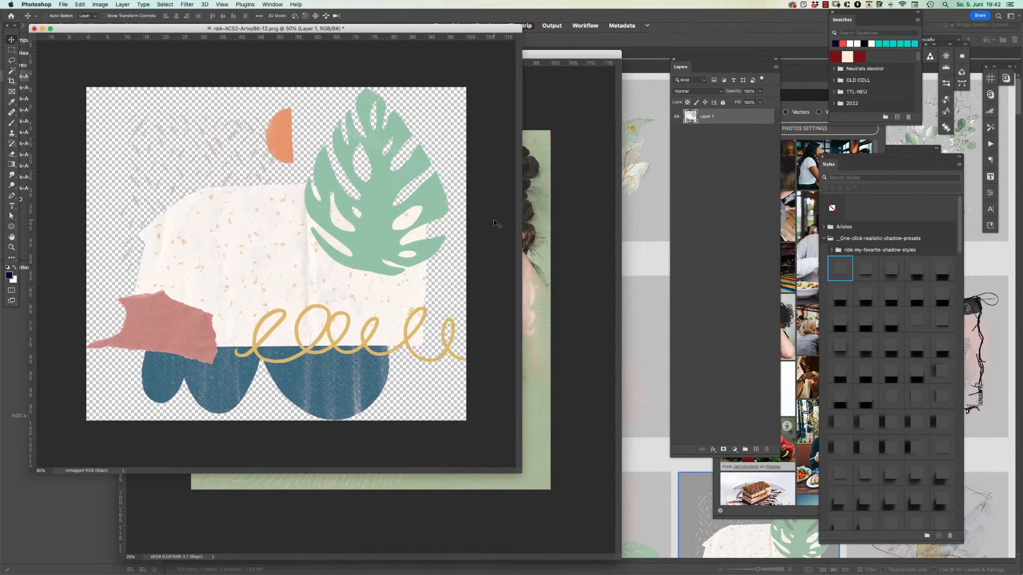
key(super+a)
key(super+c)
click(554, 216)
key(super+v)
Move the pasted ArtsyBit-12 element to the page's lower right and send its layer below both photos and their masks
drag(421, 283, 494, 362)
key(super+bracketleft)
key(super+bracketleft)
key(super+bracketleft)
key(super+bracketleft)
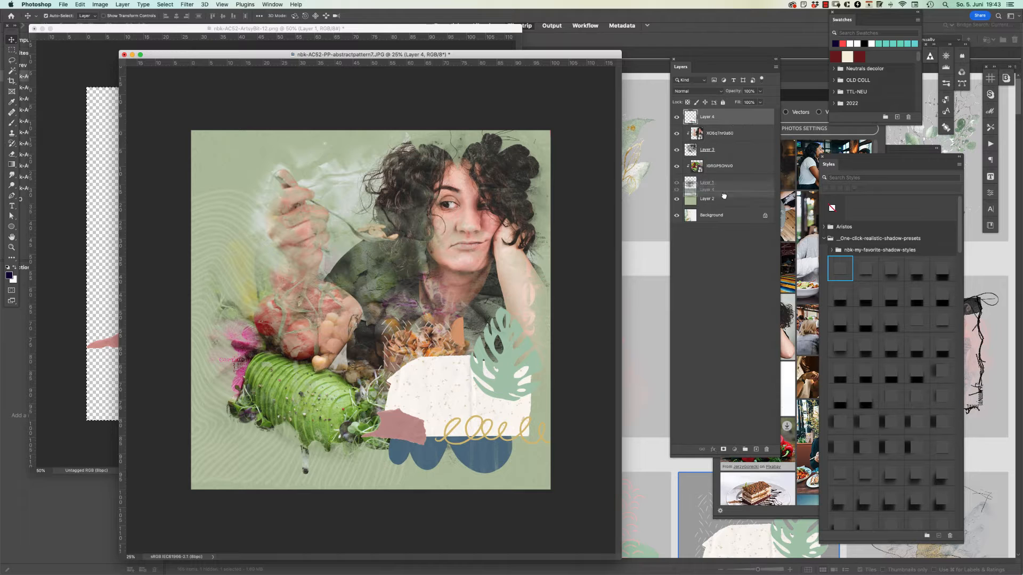
Scale the ArtsyBit-12 element to about 80% and position it in the page's lower-right area behind the food bowl
key(super+t)
drag(503, 405, 498, 401)
drag(548, 307, 508, 273)
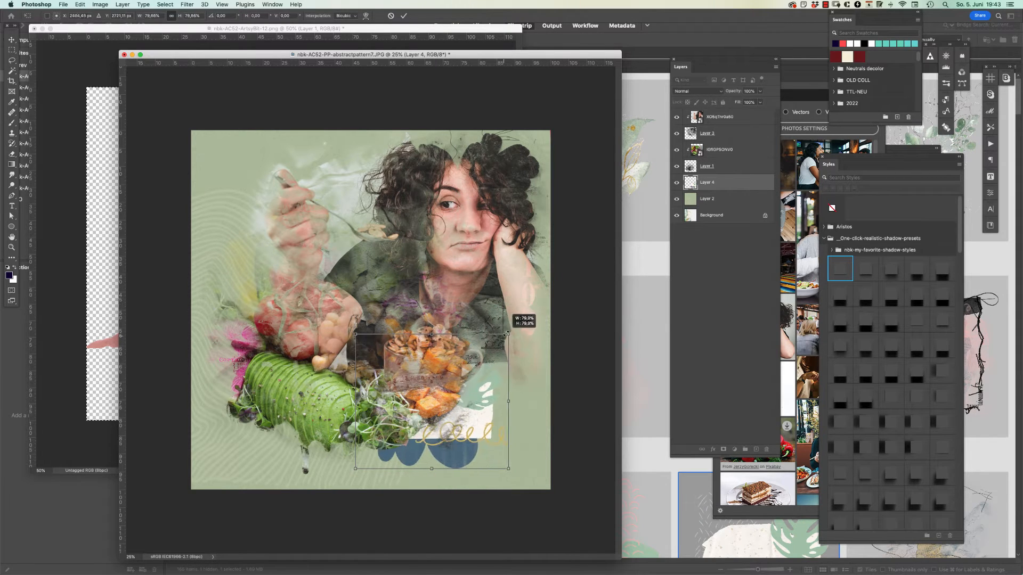
drag(478, 376, 513, 374)
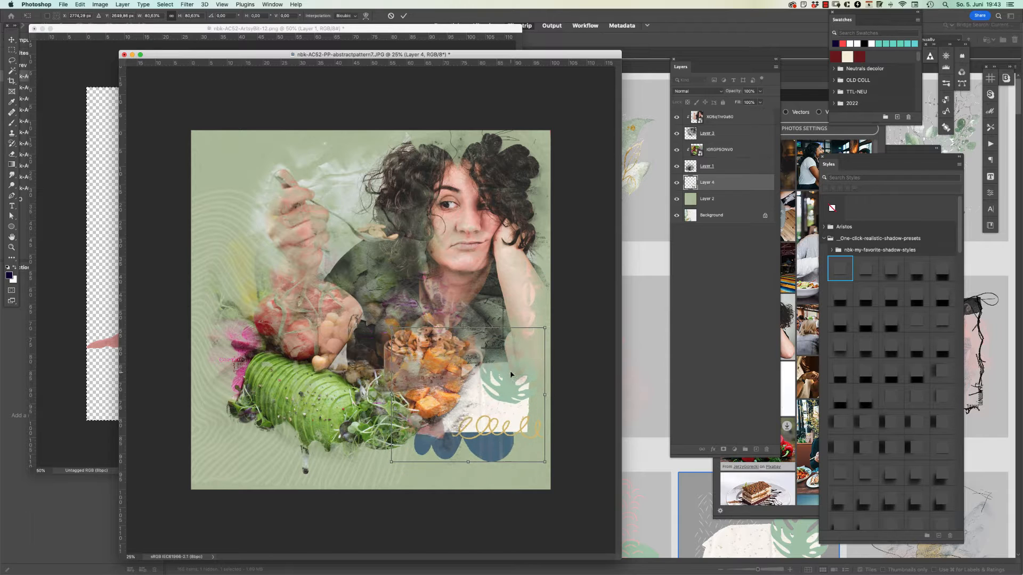
key(Return)
Close the nbk-AC52-ArtsyBit-12.png document without saving
click(111, 214)
key(super+w)
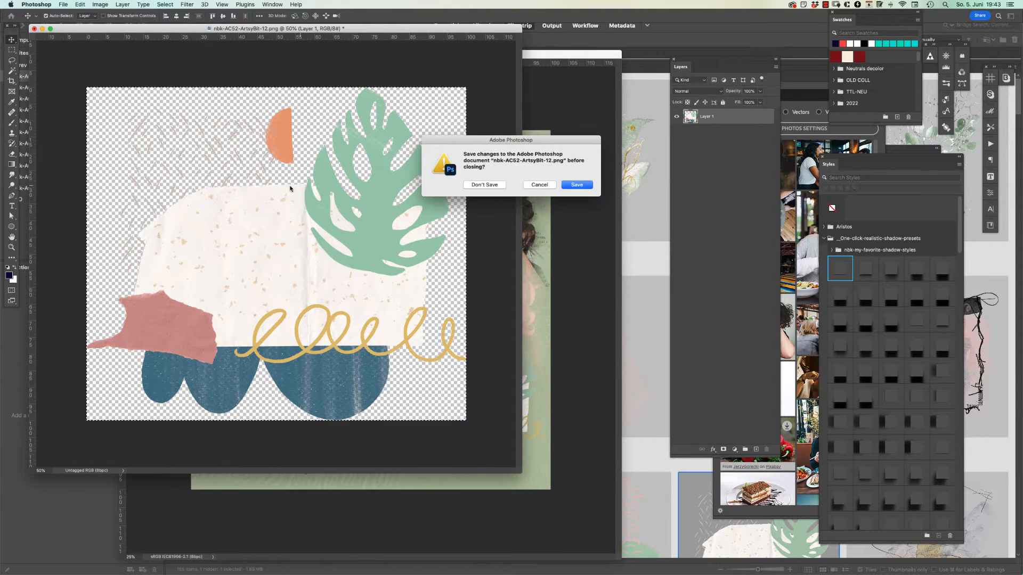
click(486, 194)
Open nbk-AC52-ArtsyBit-3.png from Bridge, copy its foliage artwork, close the file, and paste the foliage into the food page
click(98, 209)
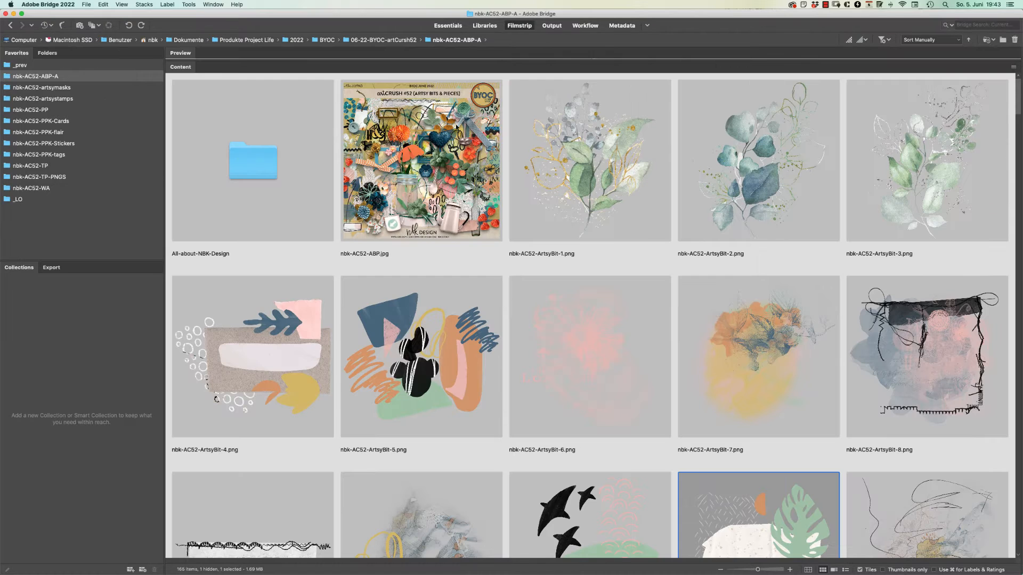
double_click(991, 159)
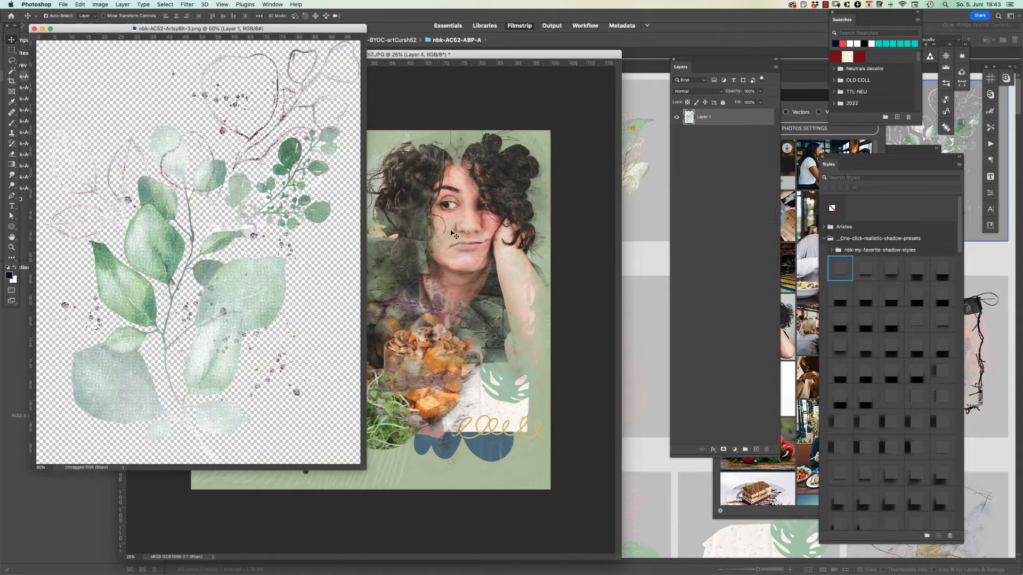
key(super+a)
key(super+c)
key(super+w)
key(super+v)
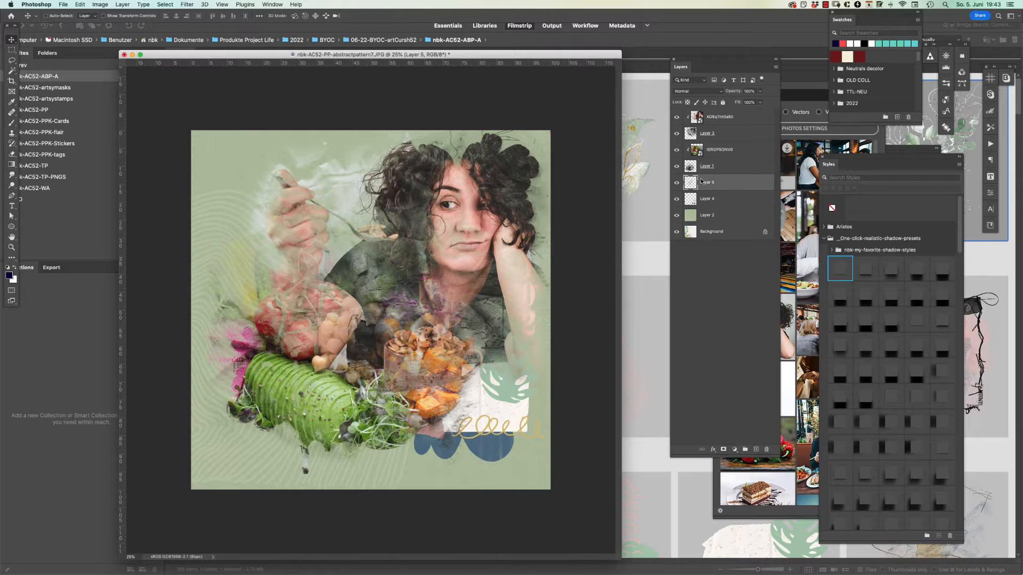
Move the foliage to the page's left side beside the raised hand and tilt it clockwise
key(super+t)
drag(397, 315, 298, 259)
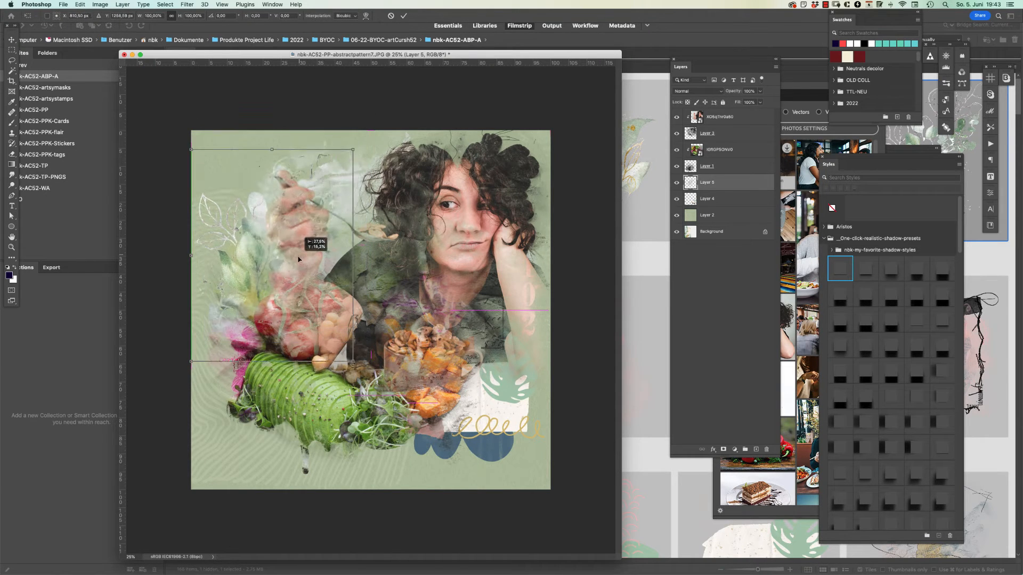
drag(406, 130, 437, 179)
key(Return)
super+click(313, 236)
drag(298, 256, 323, 239)
Raise the foliage layer above the food photo, rotate it about 36° clockwise, and place it behind the woman's head
click(720, 185)
key(super+t)
drag(719, 181, 701, 154)
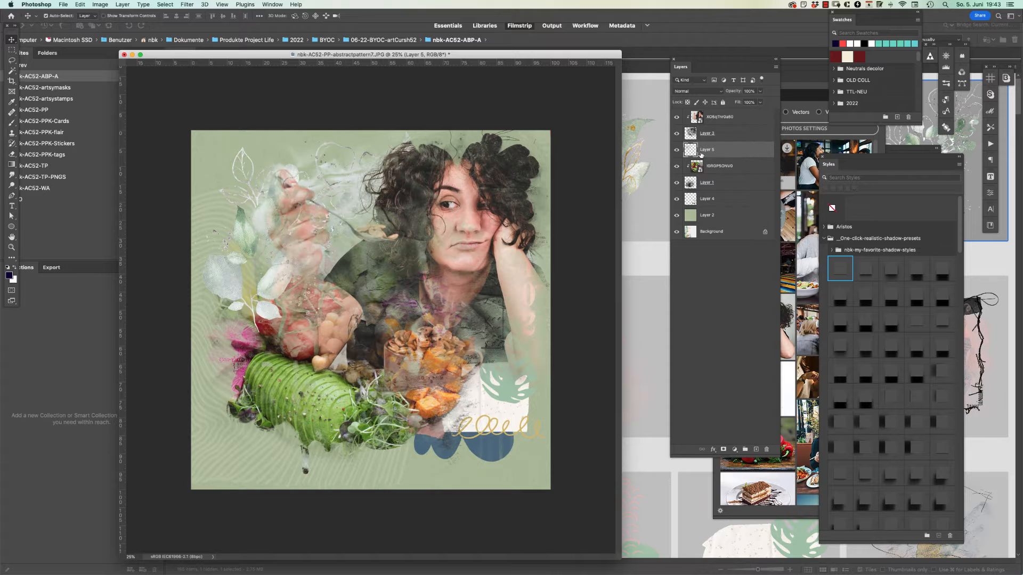
key(super+t)
drag(406, 128, 446, 212)
drag(300, 245, 452, 190)
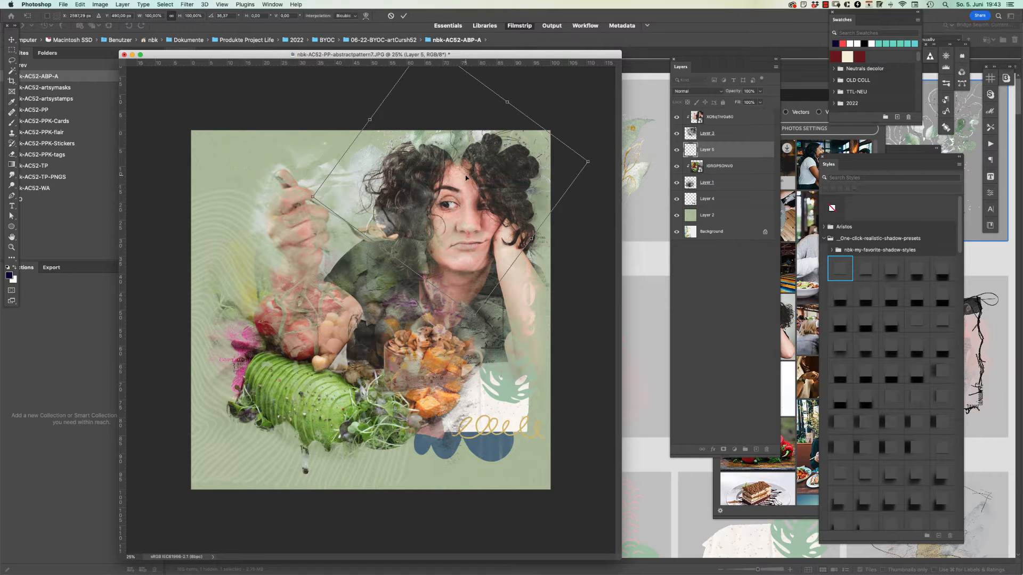
key(Return)
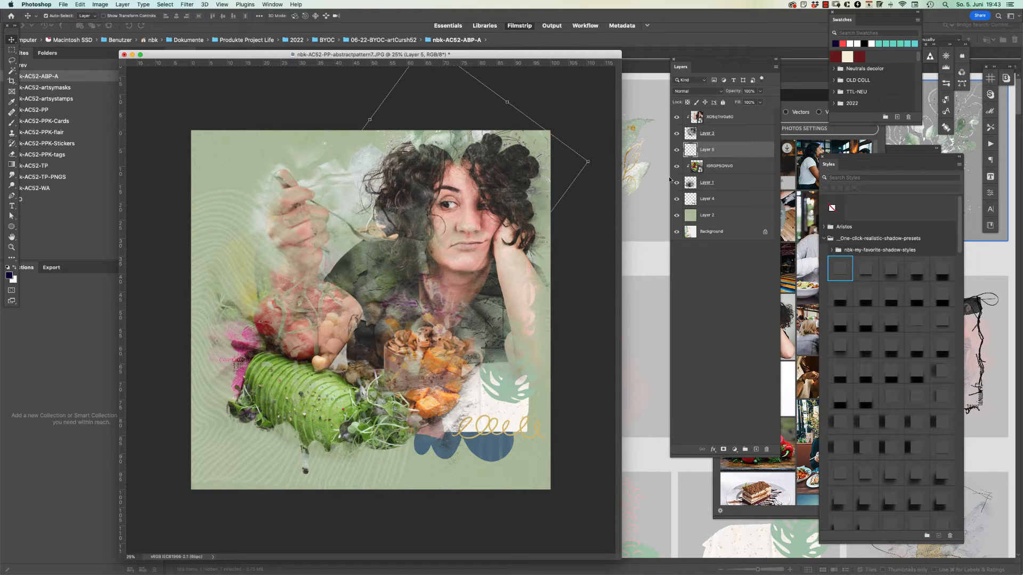
Open nbk-AC52-Flower-9.png from Bridge and copy the green rolled flower onto the page as the topmost layer
click(662, 258)
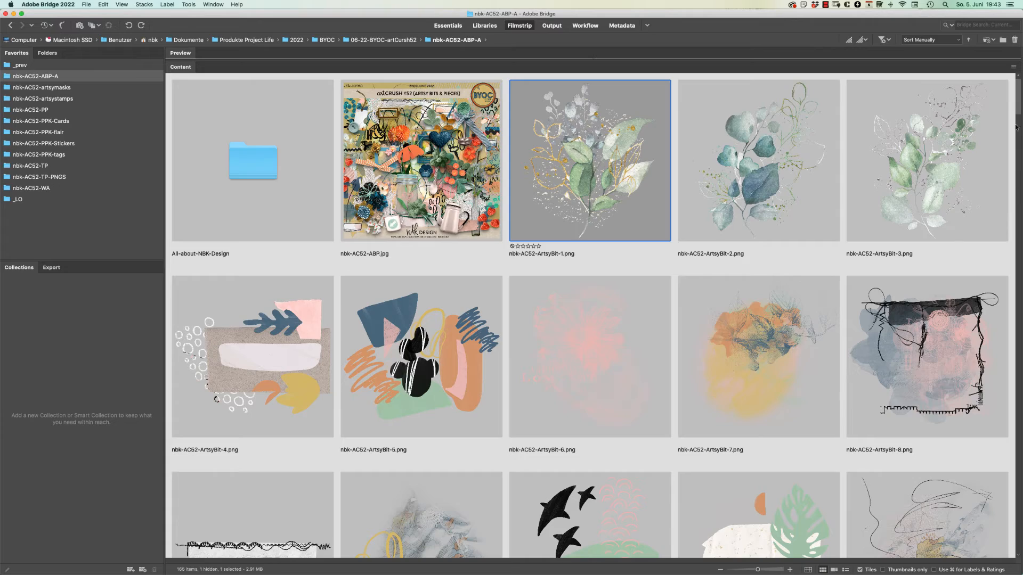
scroll(962, 204, down, 20)
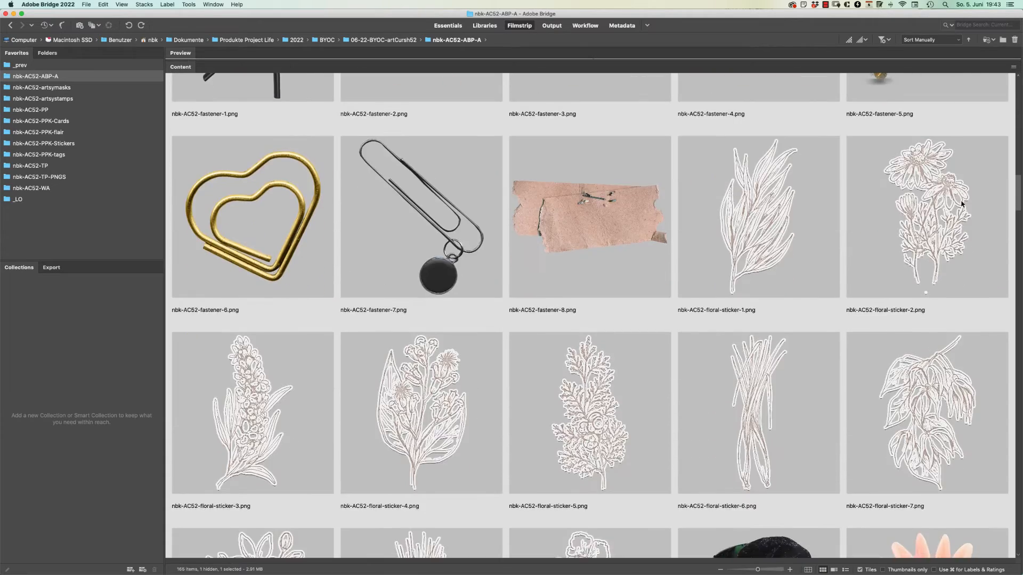
scroll(962, 204, down, 15)
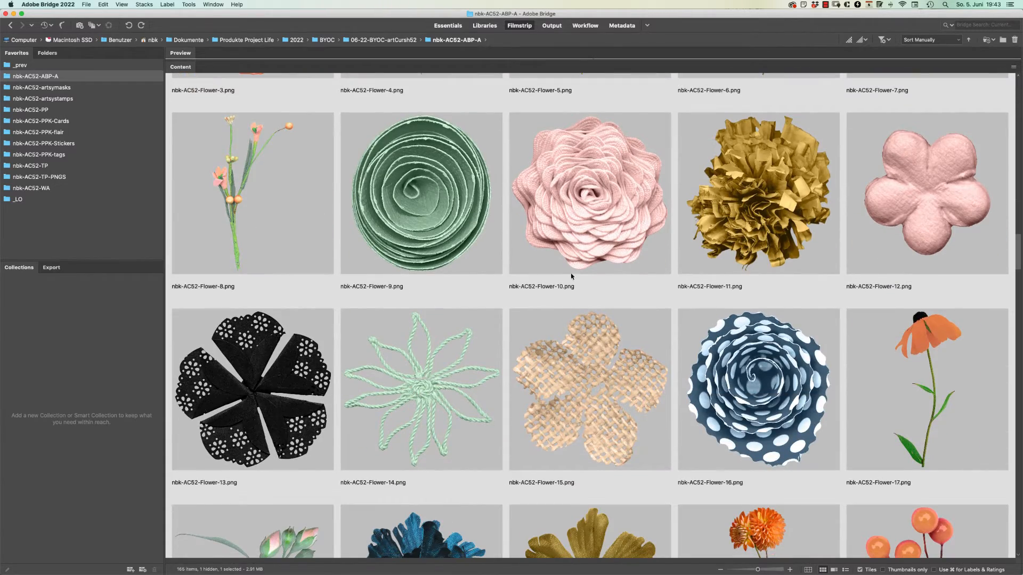
double_click(406, 202)
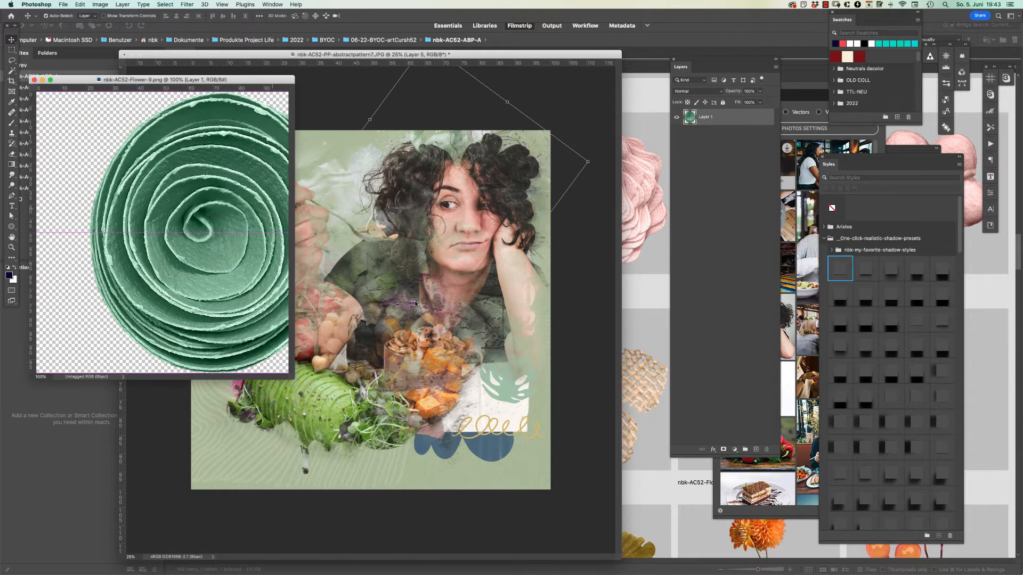
drag(415, 304, 417, 307)
key(super+shift+bracketright)
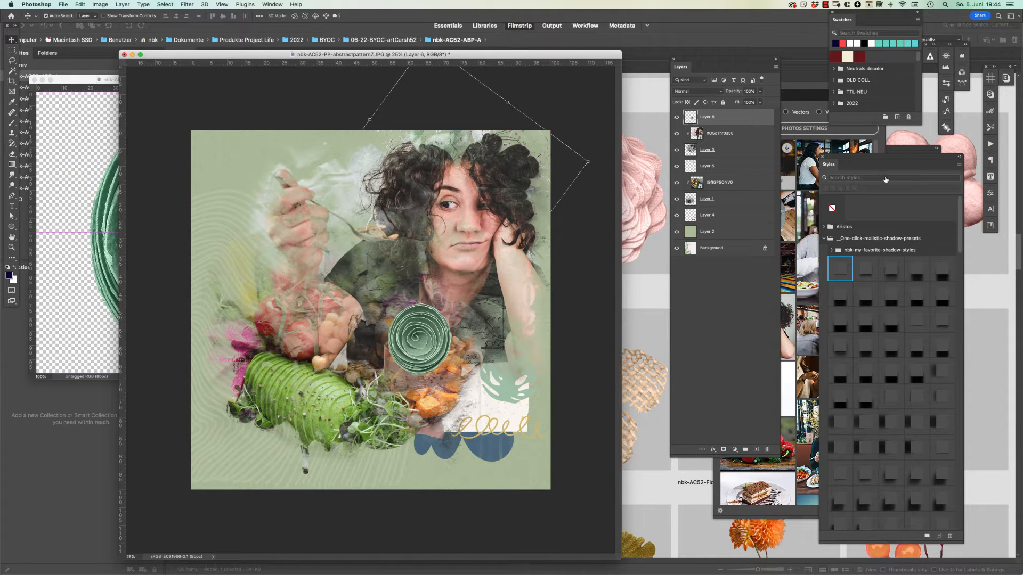
Give the rolled flower the third realistic-shadow preset, place it to the right of the bowl, and close the Flower-9 document
click(842, 268)
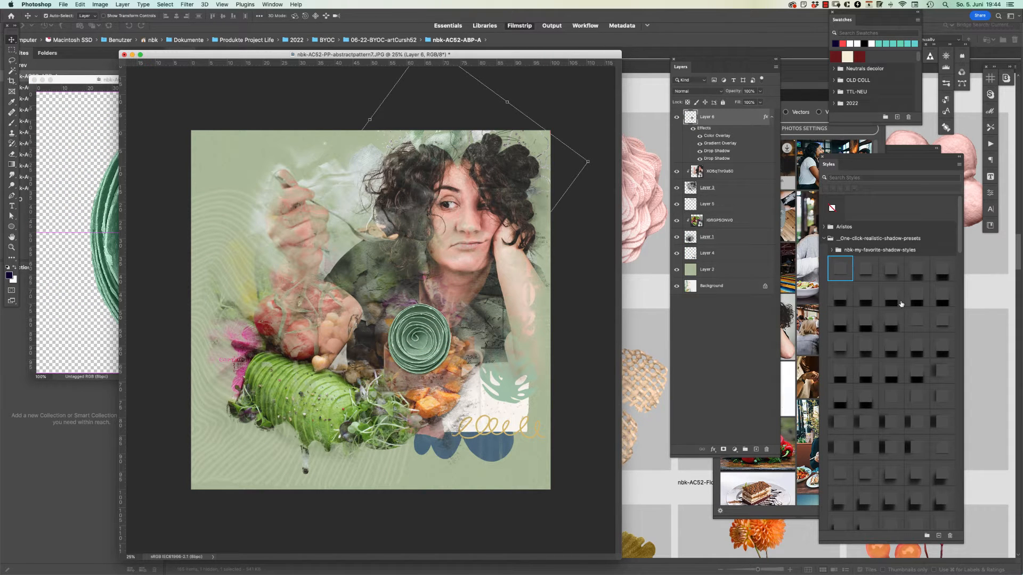
click(894, 271)
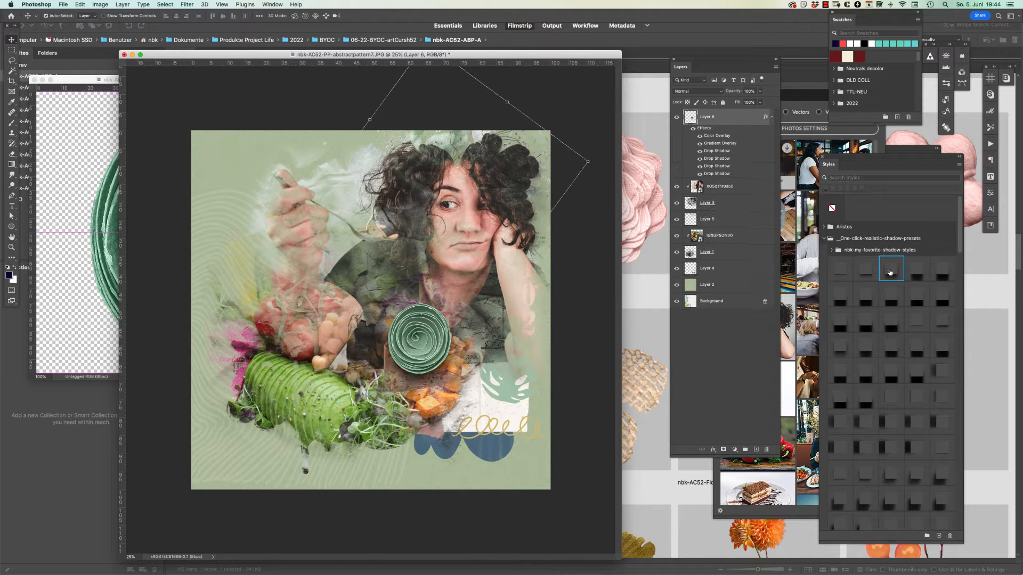
drag(410, 327, 505, 352)
click(79, 207)
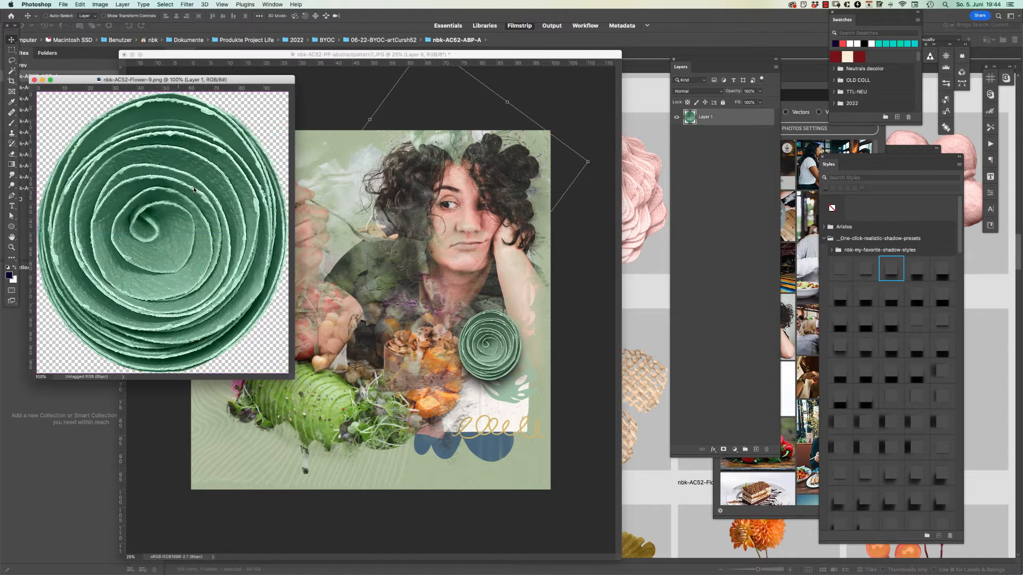
key(super+w)
Open nbk-AC52-Flower-17.png from Bridge, copy the orange flower into the page, and place it near the woman's right-hand arm
click(638, 303)
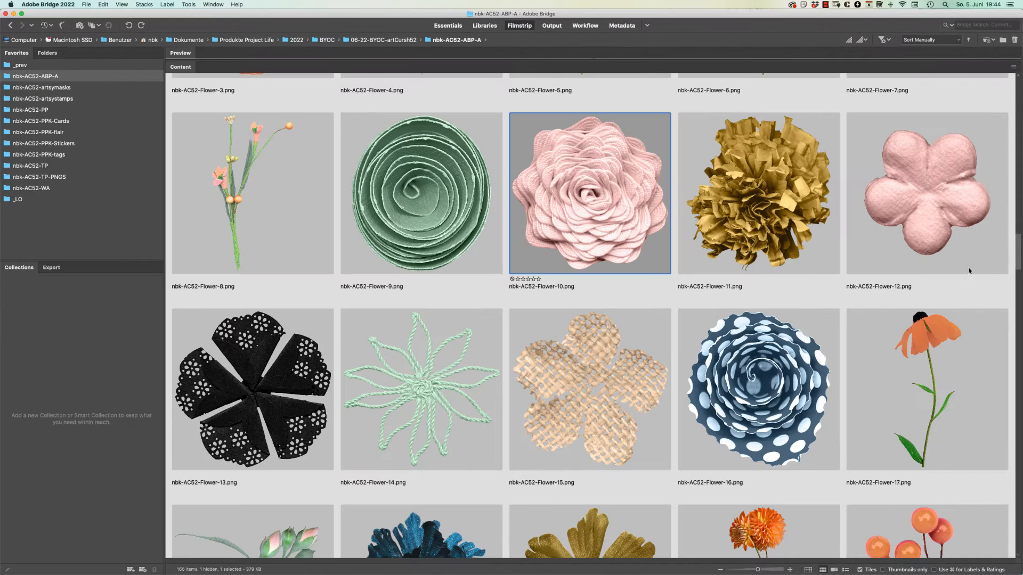
double_click(929, 324)
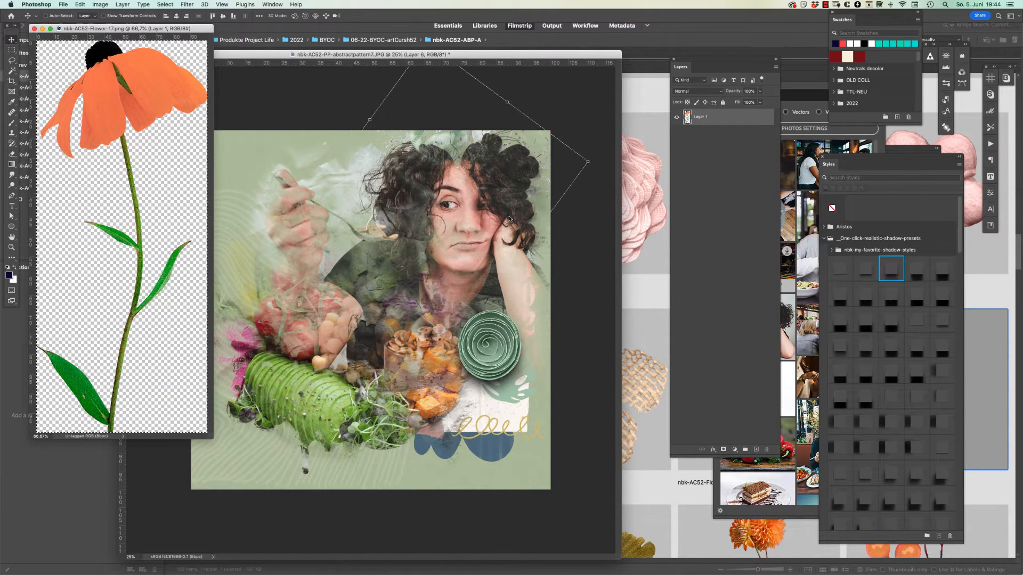
key(super+c)
key(super+w)
key(super+v)
drag(383, 273, 529, 258)
Put the orange flower's layer below the rolled flower with a realistic-shadow preset, and tuck its stem behind the rolled flower
drag(724, 123, 725, 193)
click(892, 269)
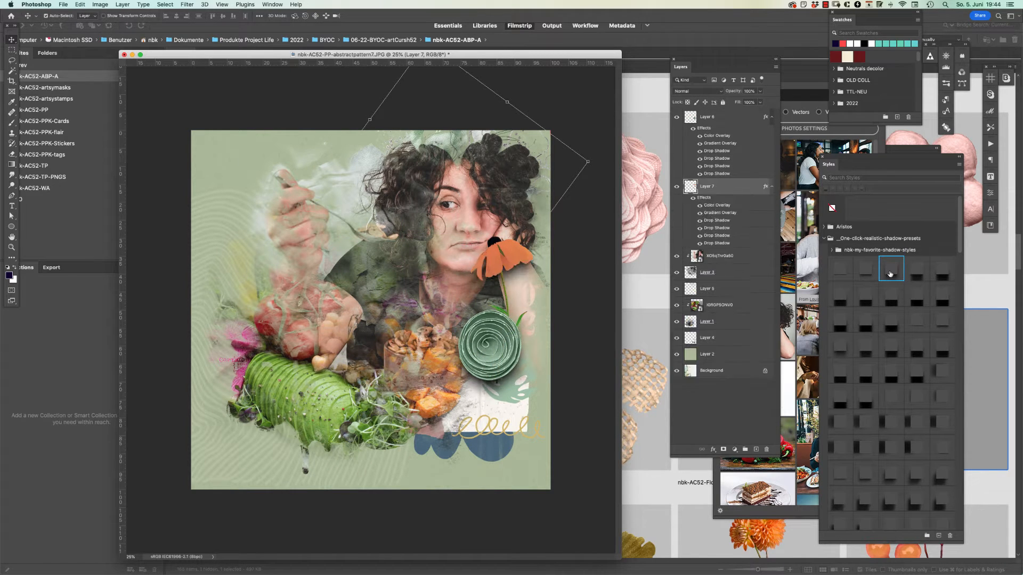
drag(520, 245, 491, 284)
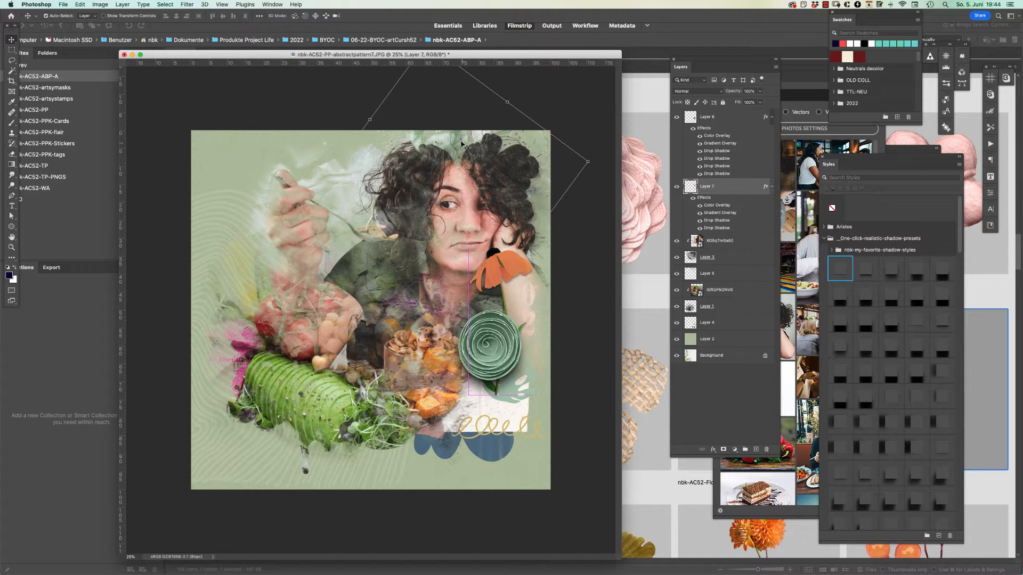
Open nbk-AC52-artsystamp-1.png from the nbk-AC52-artsystamps folder in Bridge and copy the stamp onto the lower part of the page
click(94, 89)
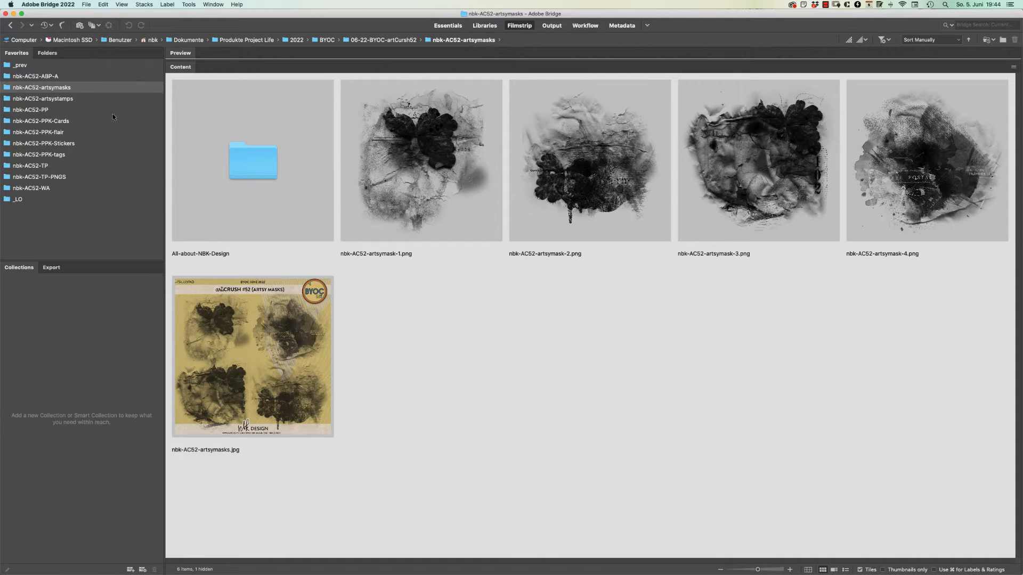
click(92, 99)
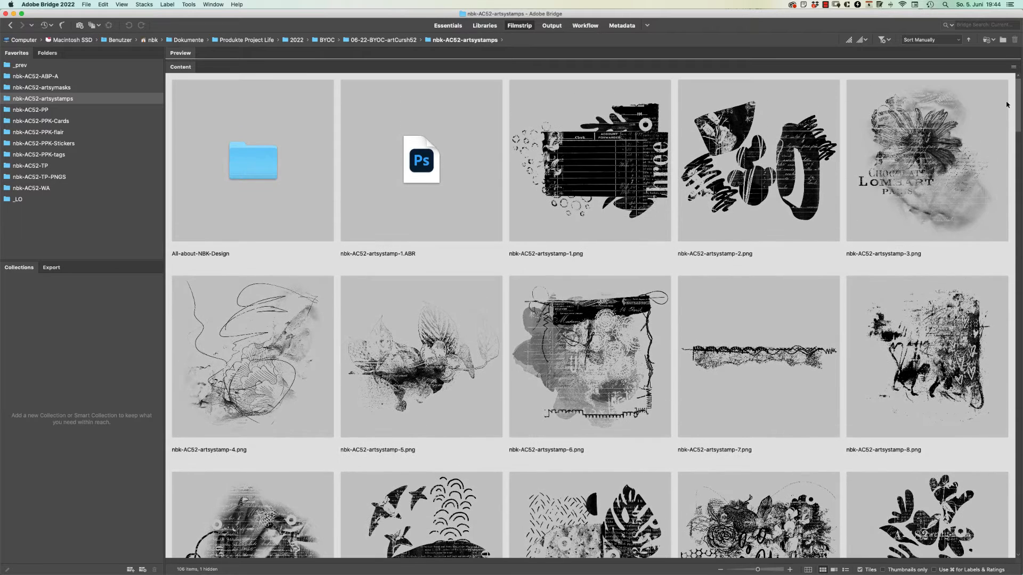
double_click(590, 160)
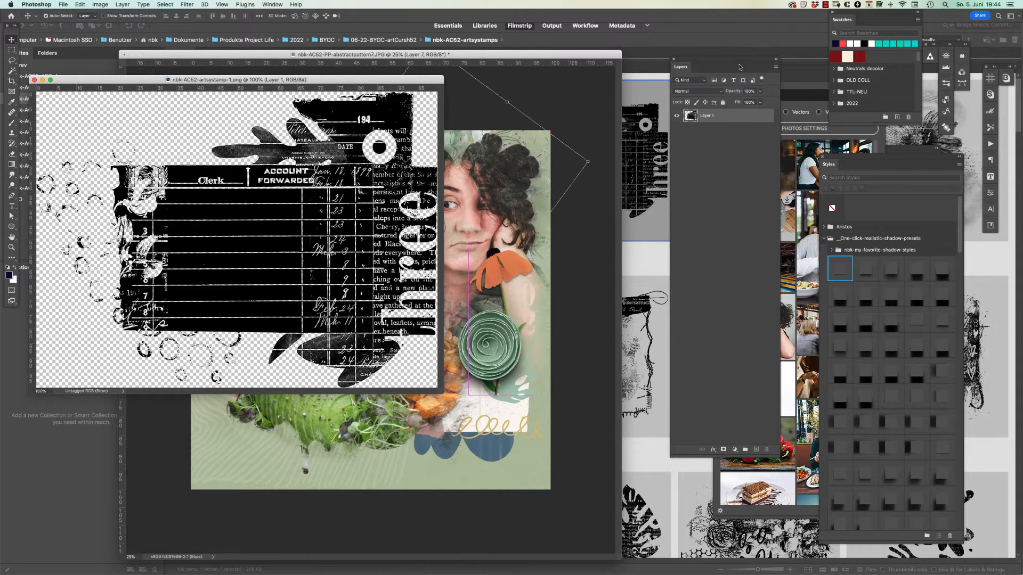
drag(342, 129, 444, 380)
Refit the food photo within its mask, and shift the ledger stamp right, just below the rolled flower
key(super+t)
key(Return)
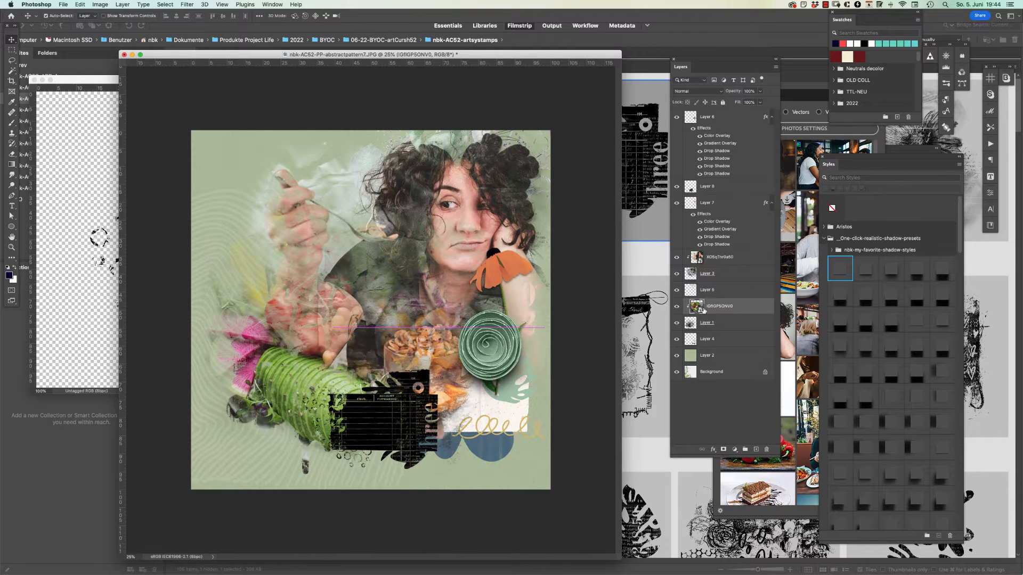
drag(385, 403, 410, 401)
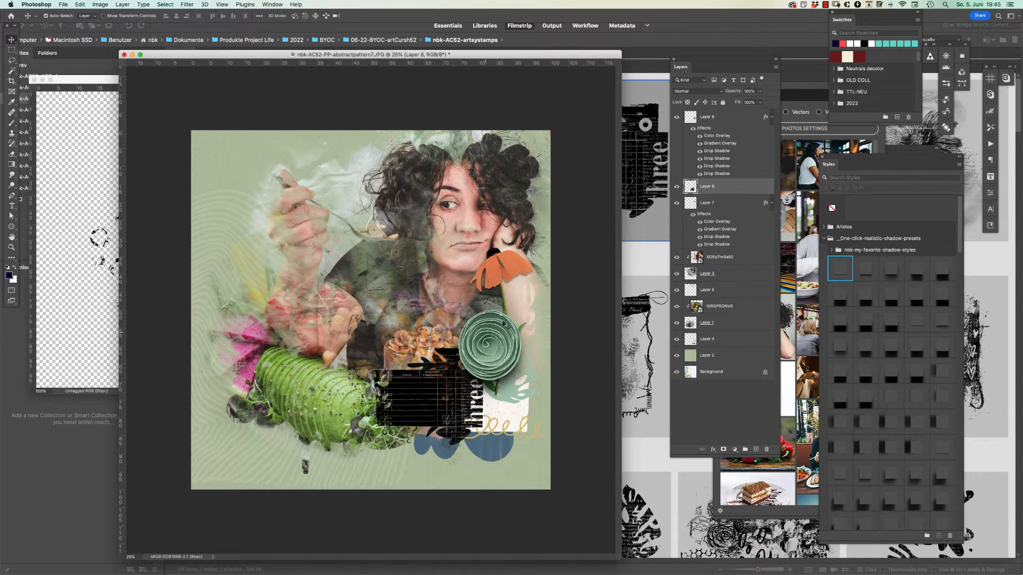
Apply the mint green style from Group 3 of the BYOC June 22 styles to the ledger stamp, and close the artsystamp-1 document
click(713, 450)
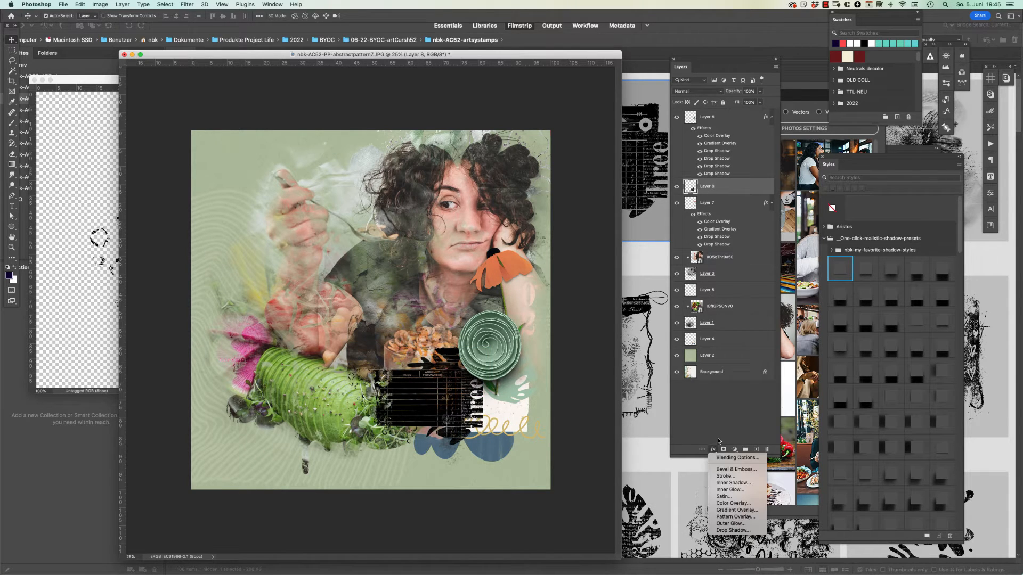
click(741, 401)
drag(961, 243, 813, 528)
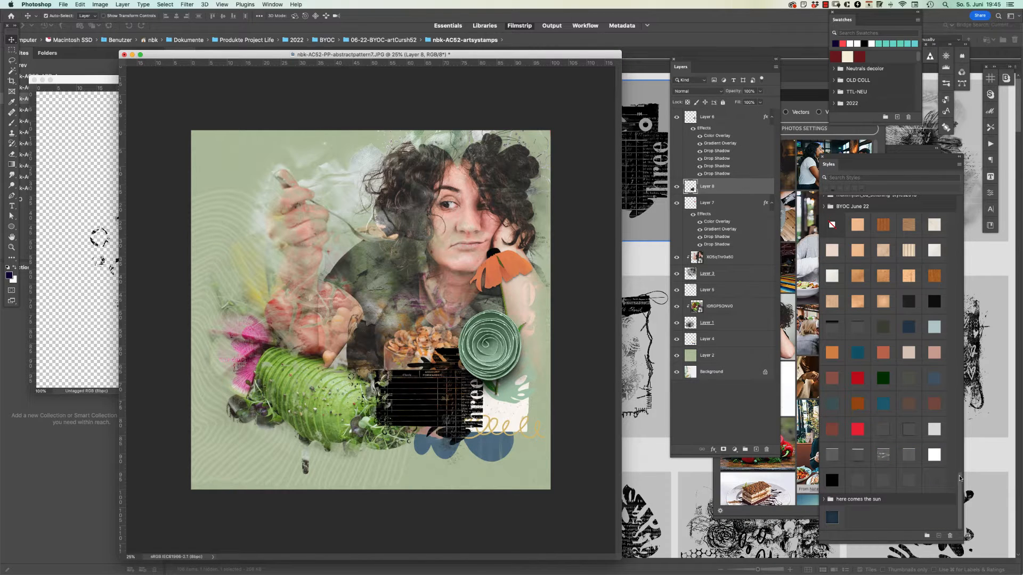
drag(959, 474, 958, 444)
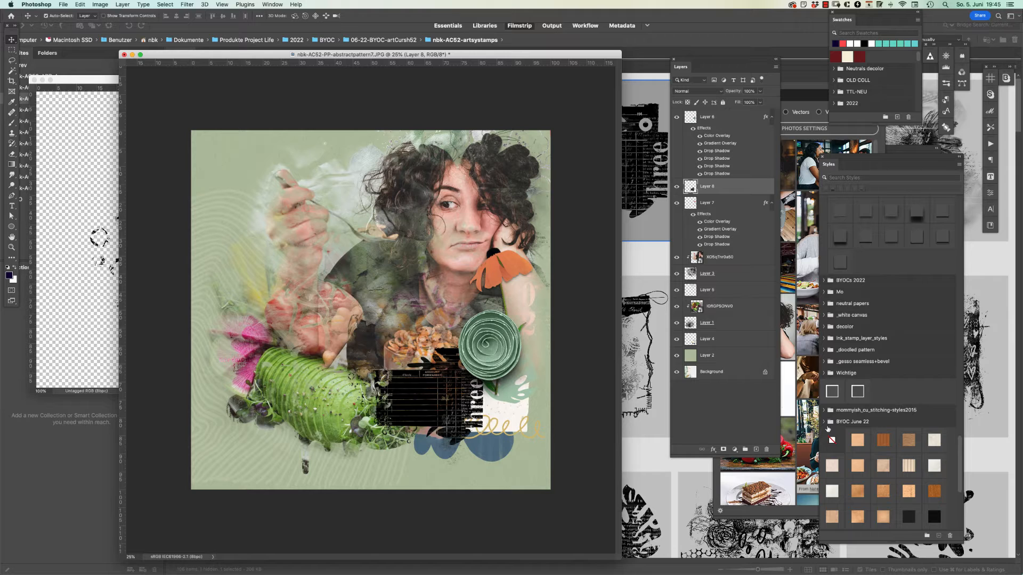
click(826, 422)
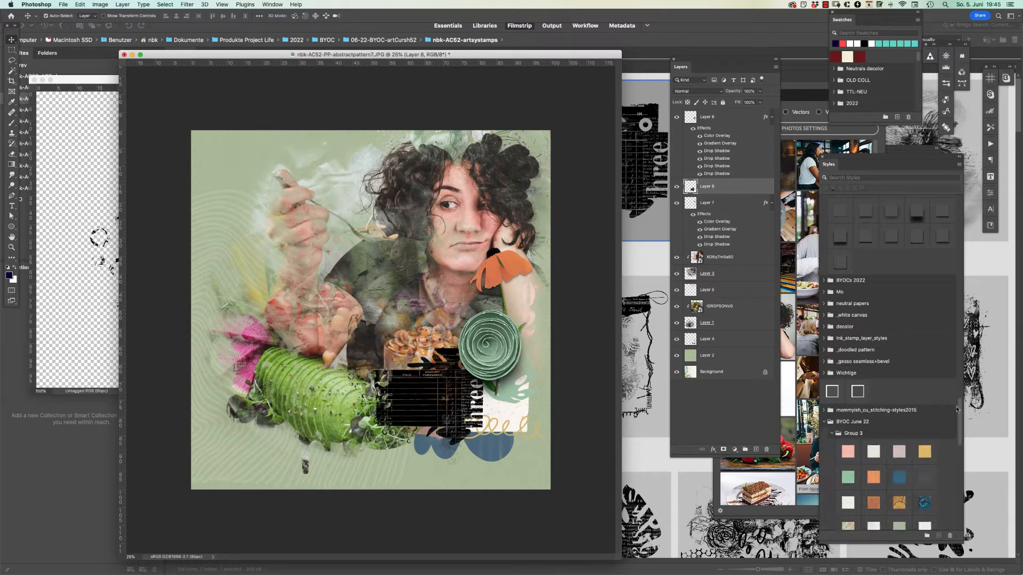
scroll(958, 409, down, 5)
click(848, 317)
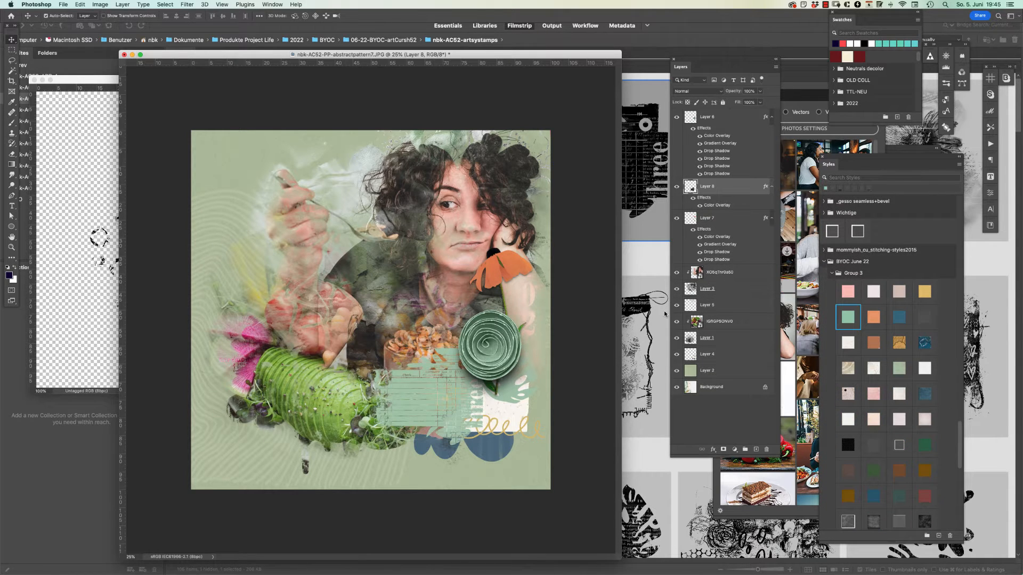
click(113, 152)
key(super+w)
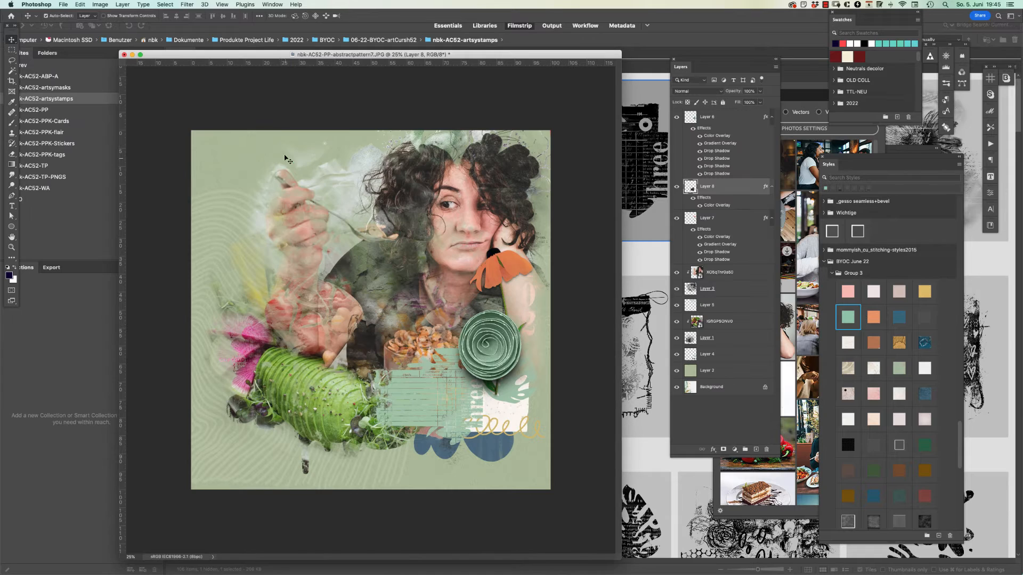
Open nbk-AC52-artsystamp-17.png from Bridge and copy the leaf stamp onto the page, partly hidden under the rolled flower
click(677, 117)
key(super+Tab)
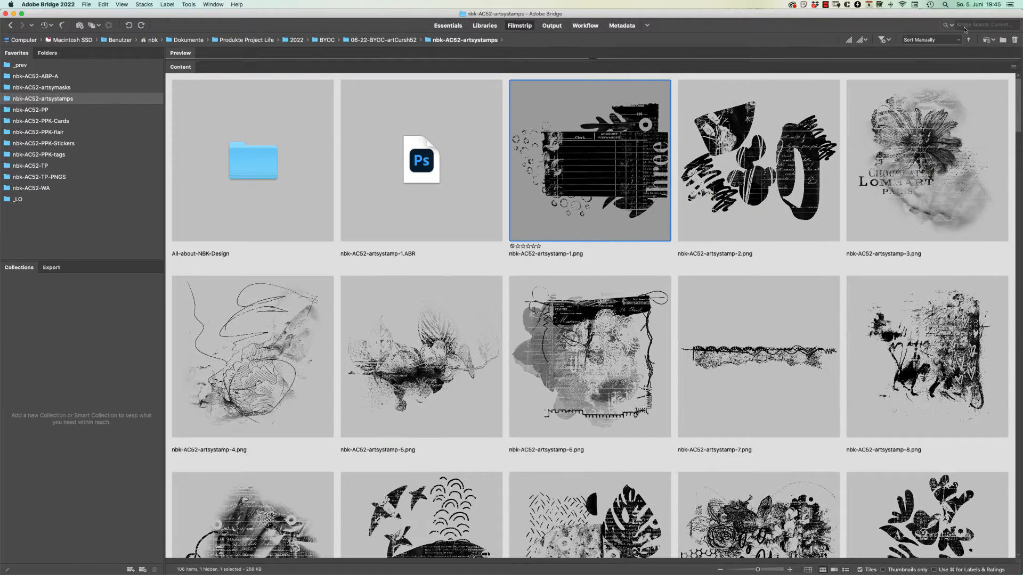
scroll(965, 30, down, 5)
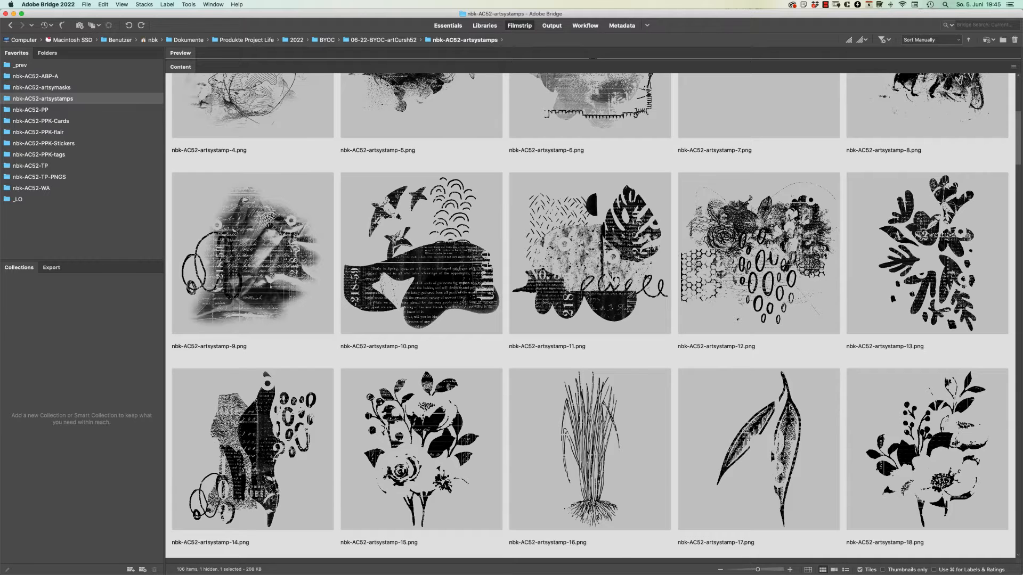
double_click(756, 447)
drag(228, 122, 492, 362)
key(super+t)
key(Return)
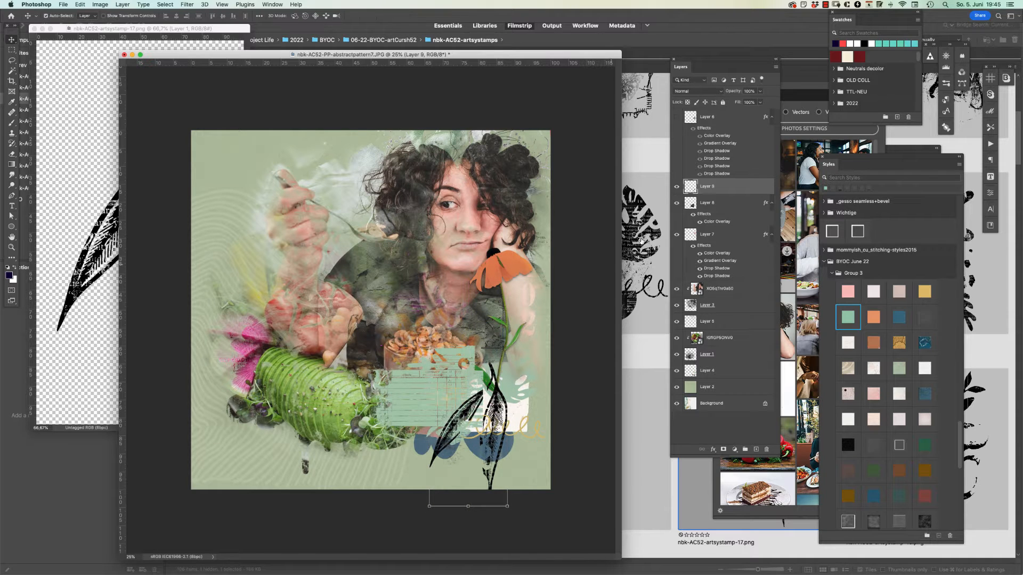
click(676, 117)
drag(498, 390, 487, 373)
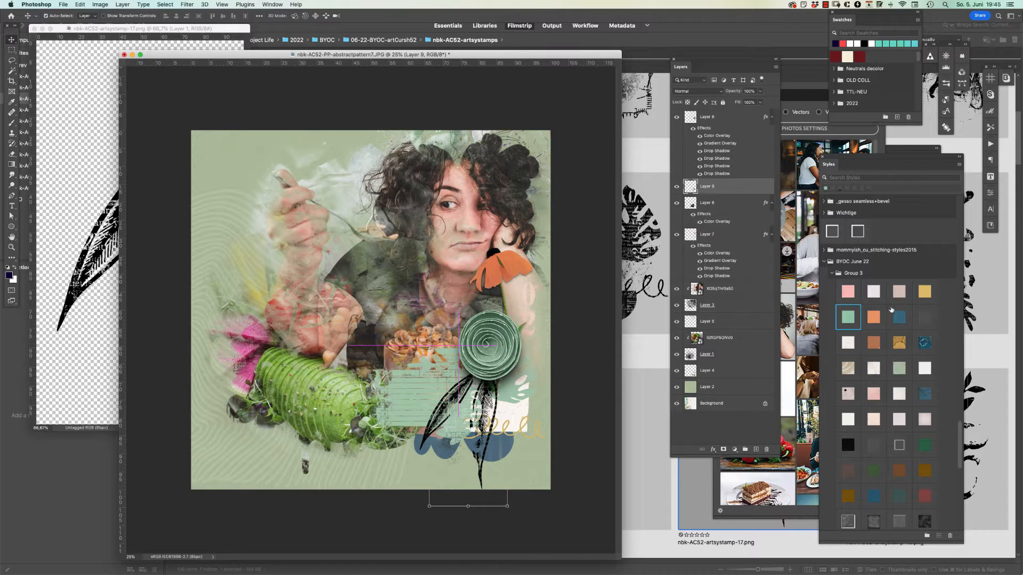
In the leaf stamp's layer style, discard the Gradient Overlay and enable a Color Overlay instead
click(713, 449)
click(742, 510)
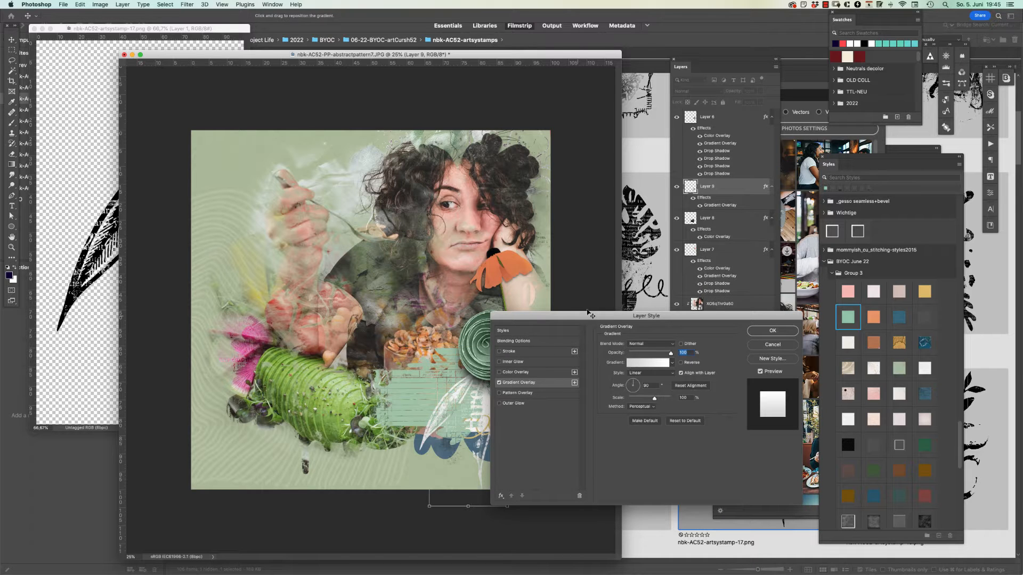
drag(589, 315, 697, 141)
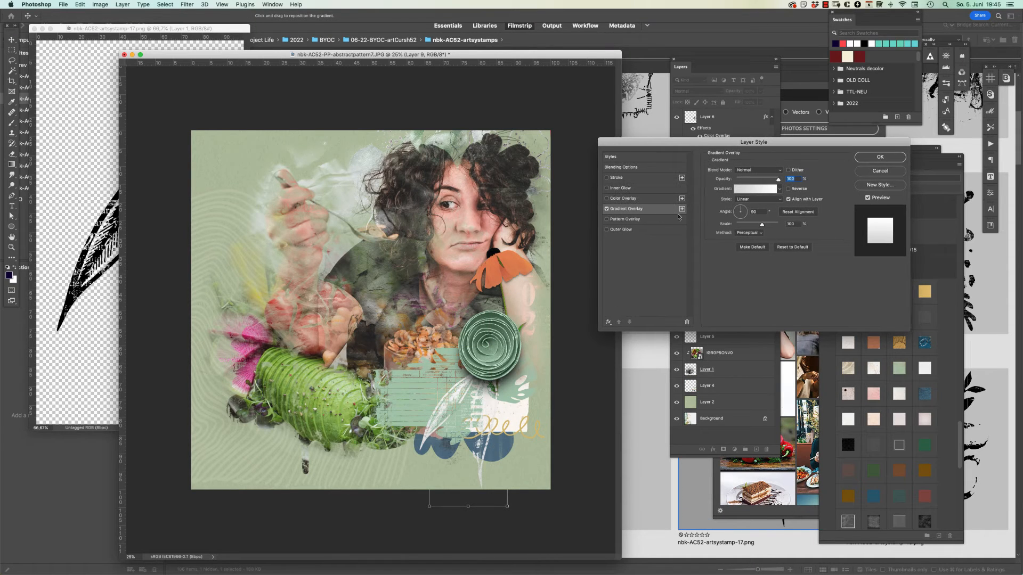
click(687, 322)
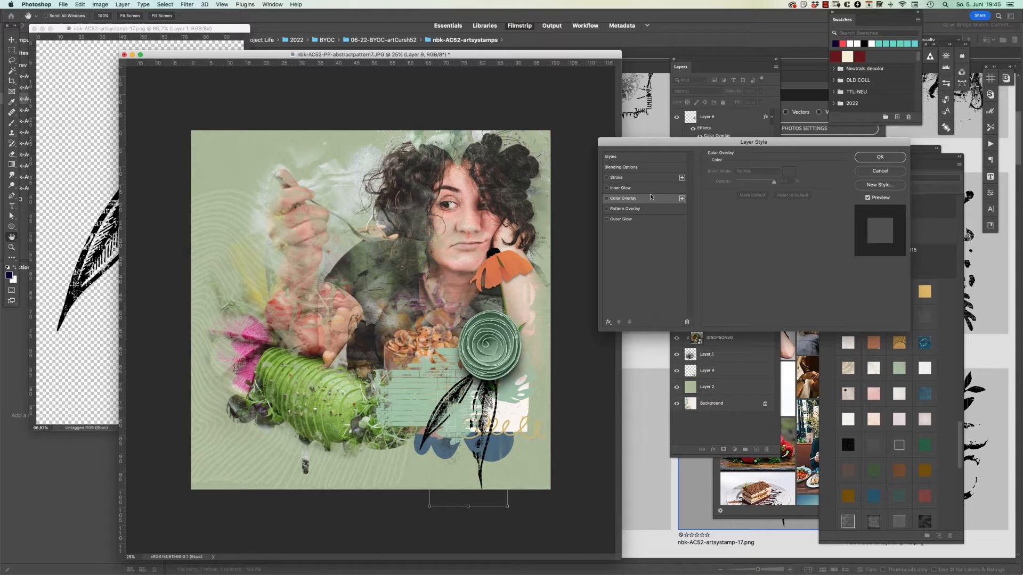
click(607, 198)
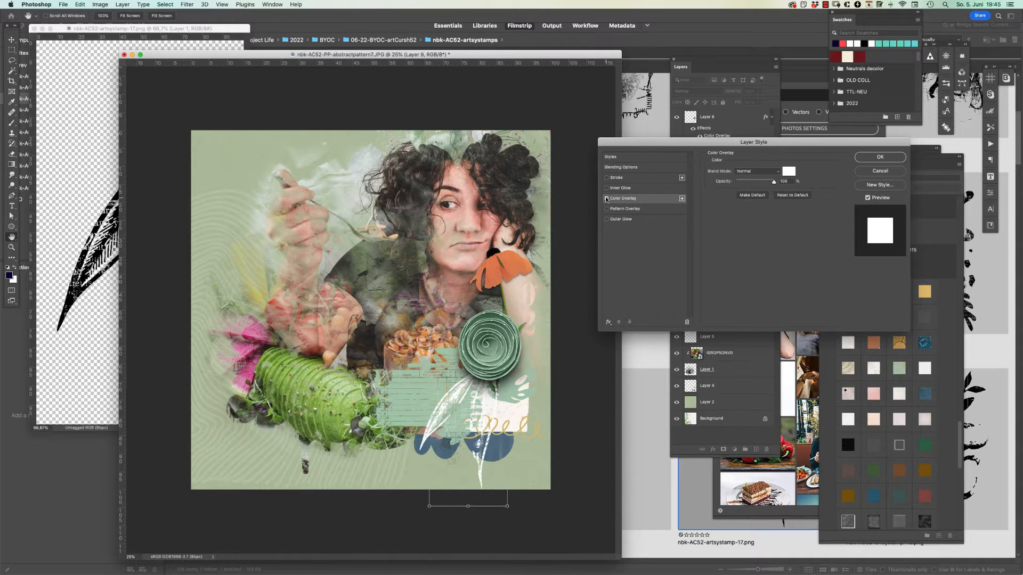
click(607, 198)
click(606, 199)
Set the leaf's overlay colour to the dark green #6c8941, sampled from the sliced avocado in the food photo
click(793, 171)
drag(353, 330, 656, 362)
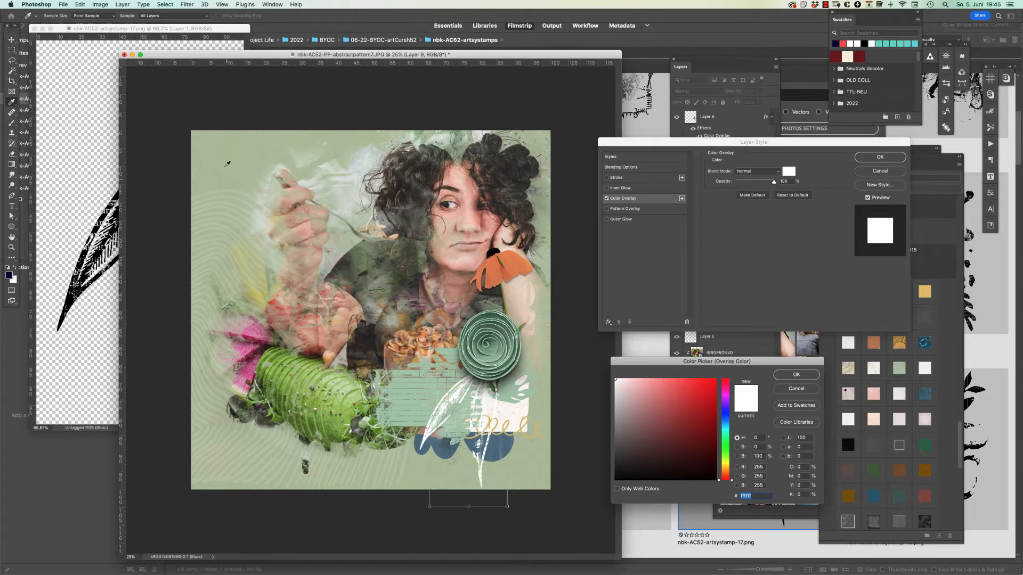
click(308, 373)
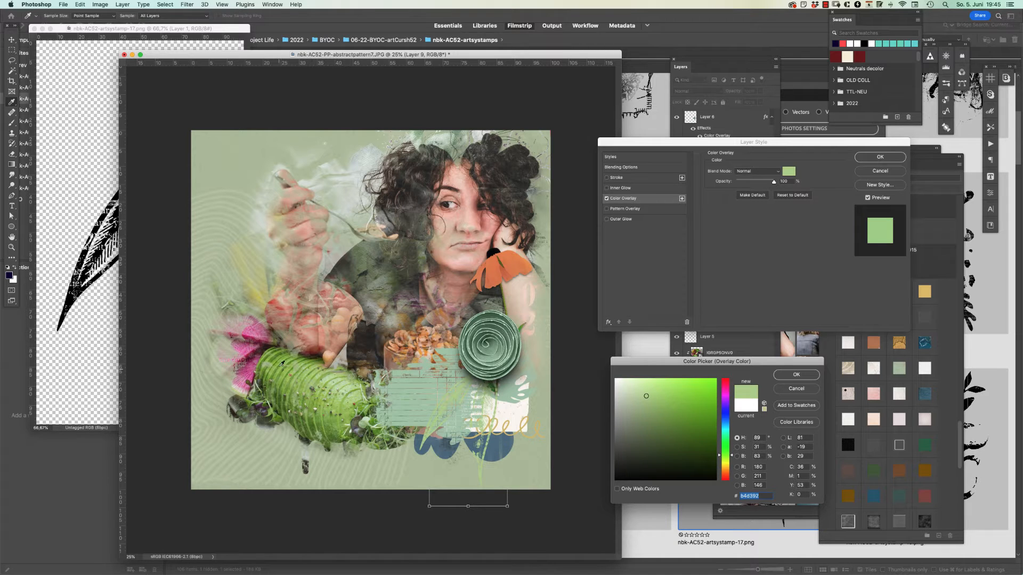
click(270, 384)
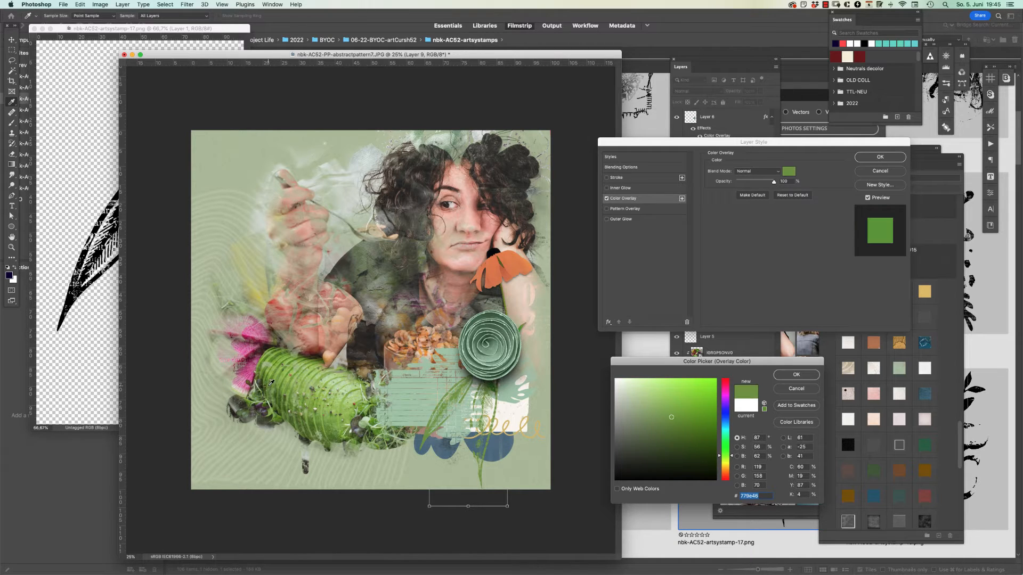
click(271, 382)
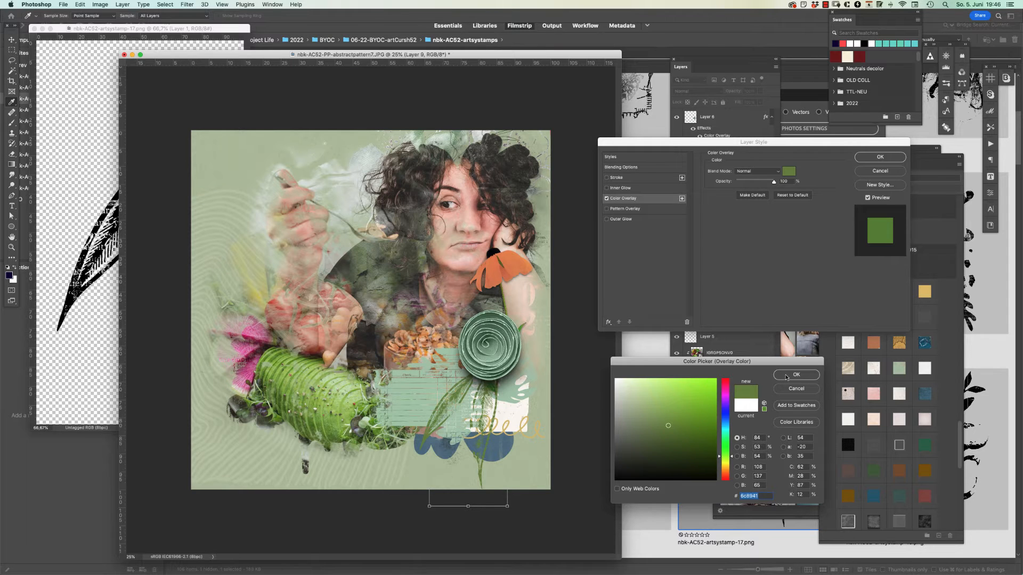
click(788, 378)
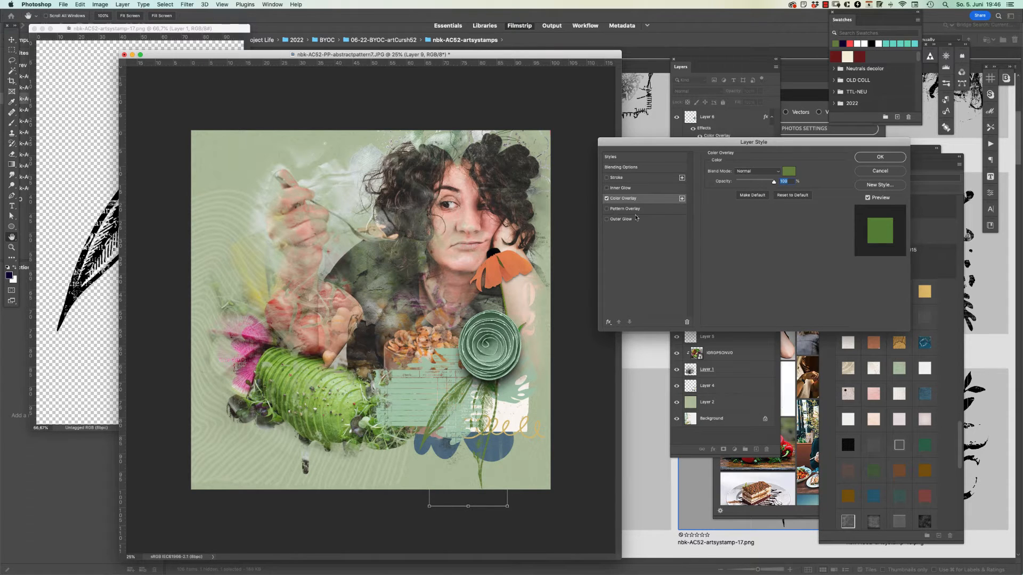
Add a Drop Shadow to the leaf stamp with an adjusted light angle, a 25 px distance and a 24 px size
click(609, 322)
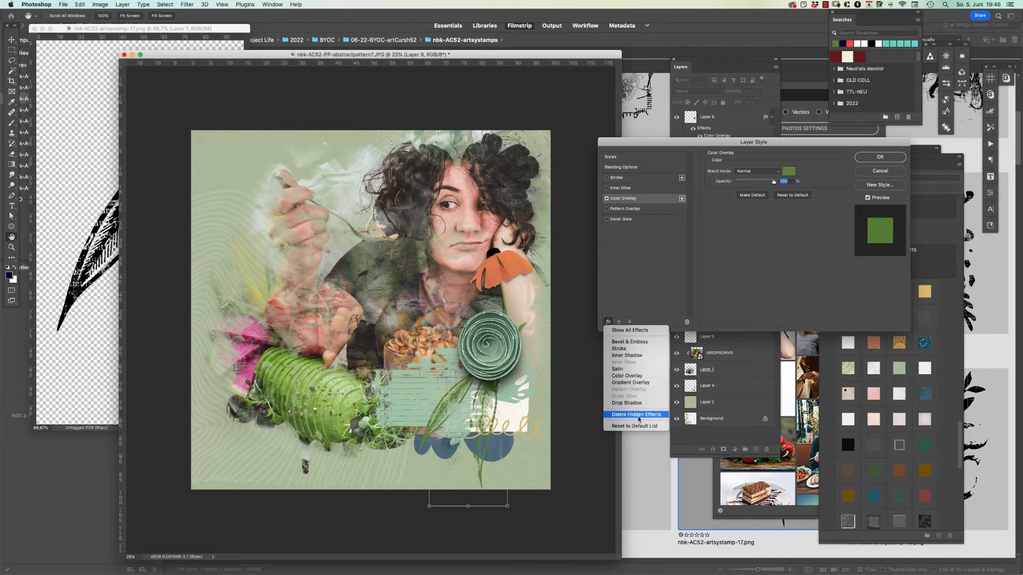
click(627, 403)
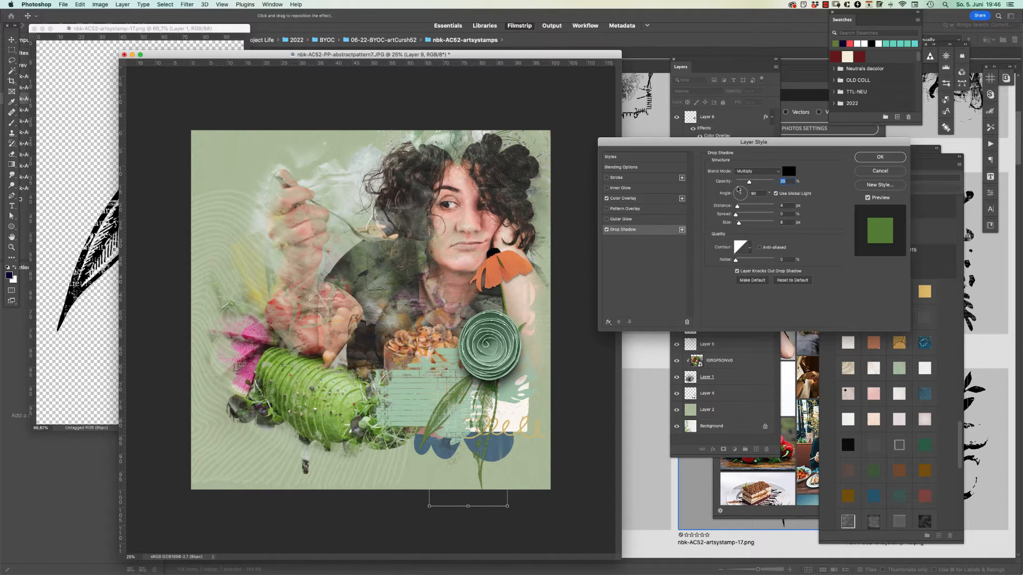
drag(740, 191, 736, 218)
click(742, 223)
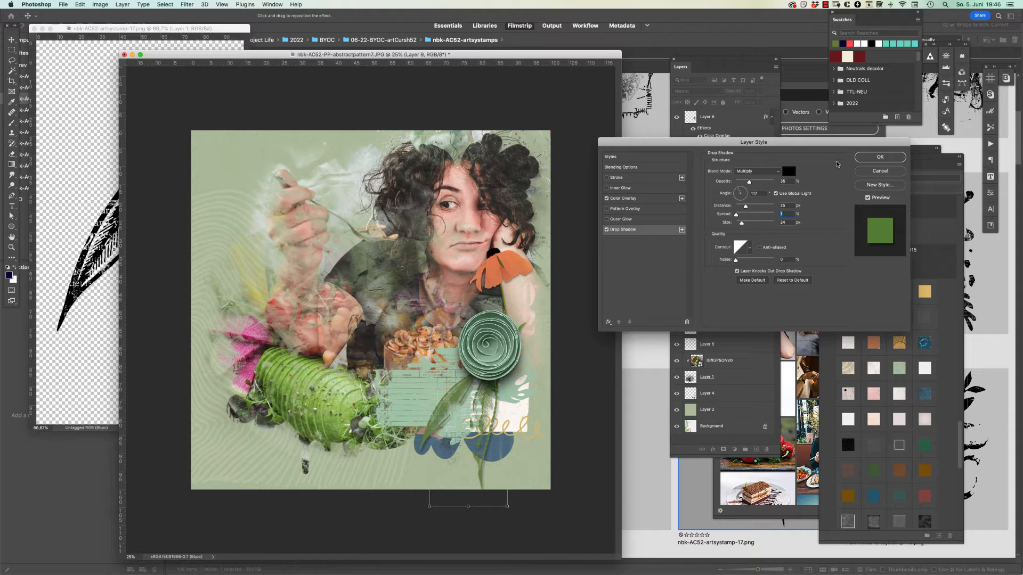
click(880, 158)
Rotate the leaf stamp about 22.5° clockwise and shift it left so its stem end sits beneath the rolled flower
key(super+t)
drag(488, 447, 477, 429)
drag(503, 304, 526, 325)
drag(477, 366, 454, 364)
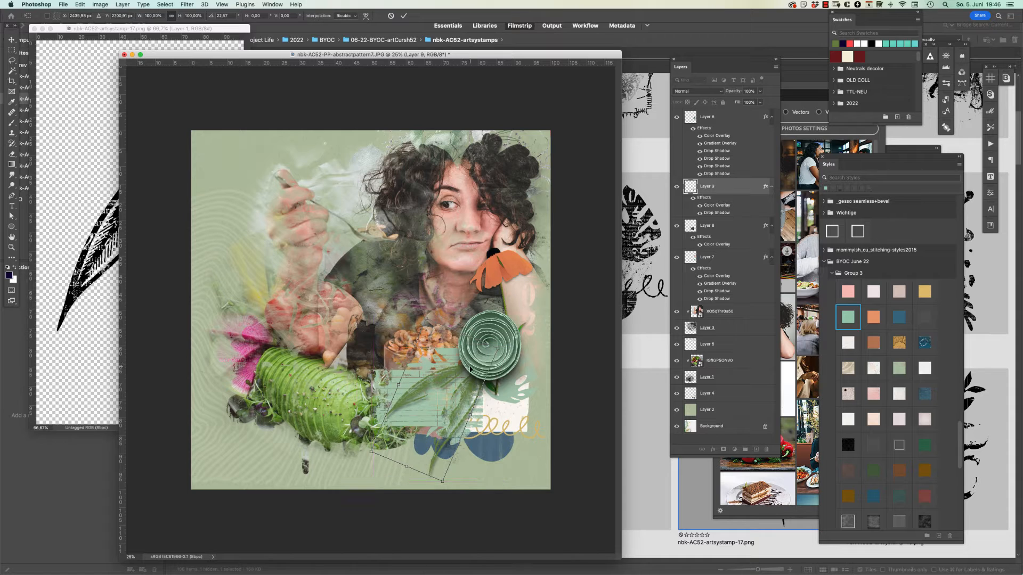
key(Return)
Rotate the rolled flower about 13.5° counterclockwise
click(465, 318)
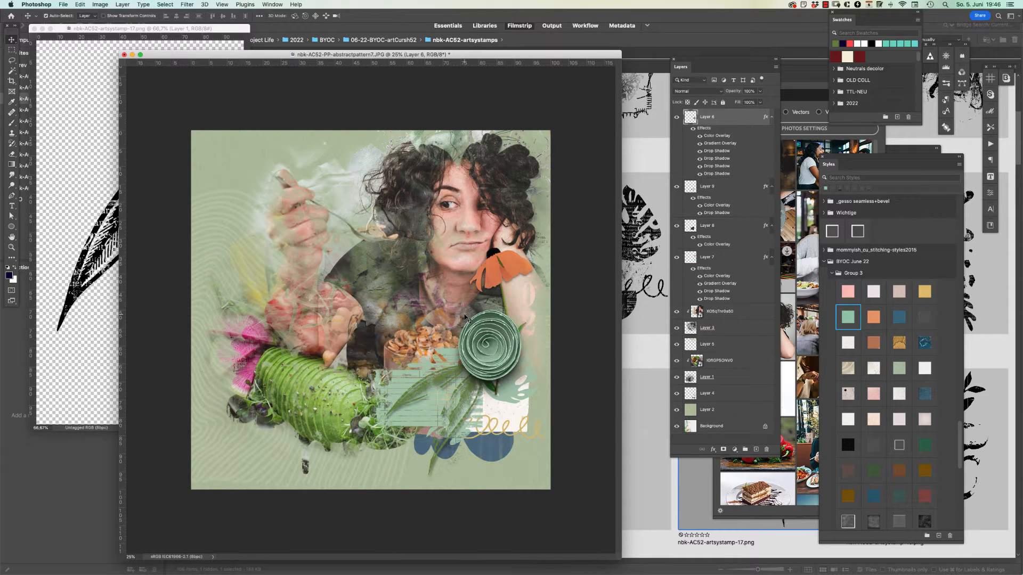
key(super+t)
drag(523, 310, 495, 299)
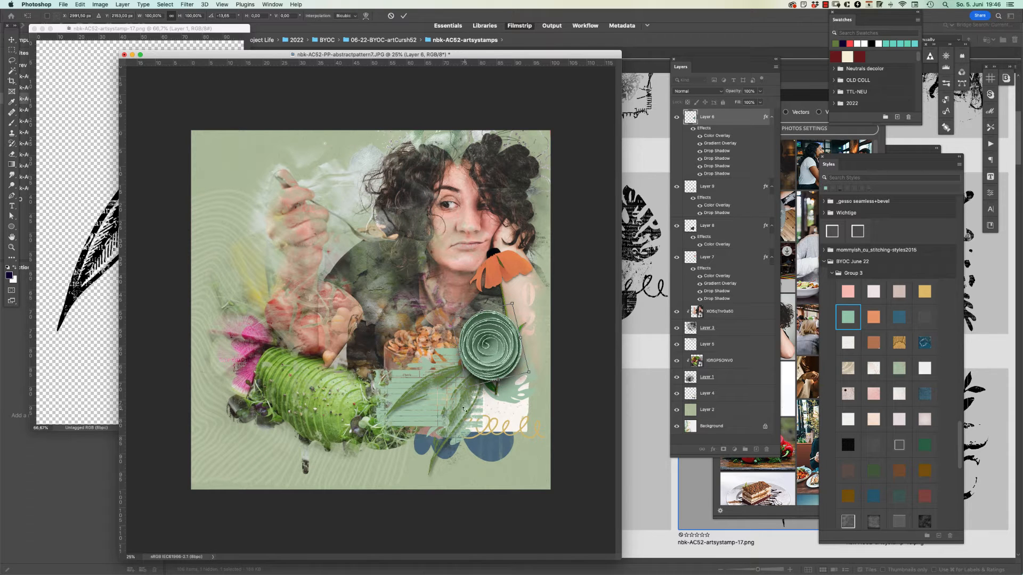
key(Return)
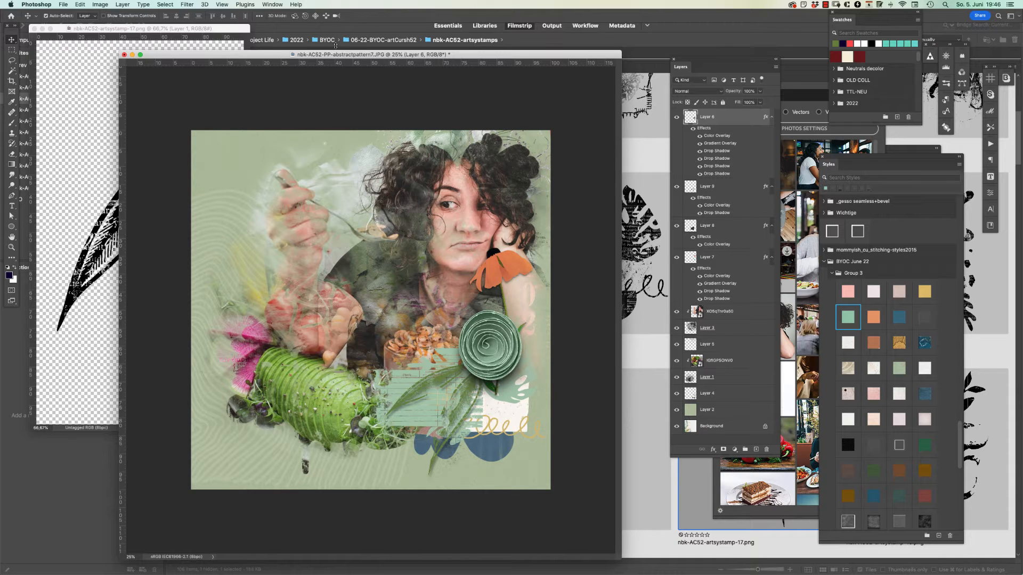
key(super+alt+a)
key(super+t)
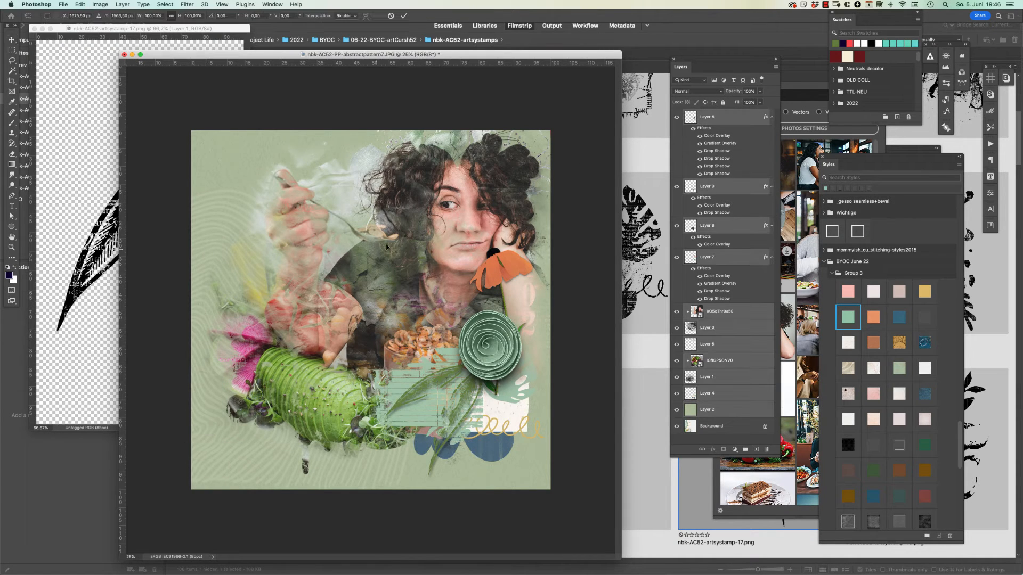
drag(488, 248, 470, 245)
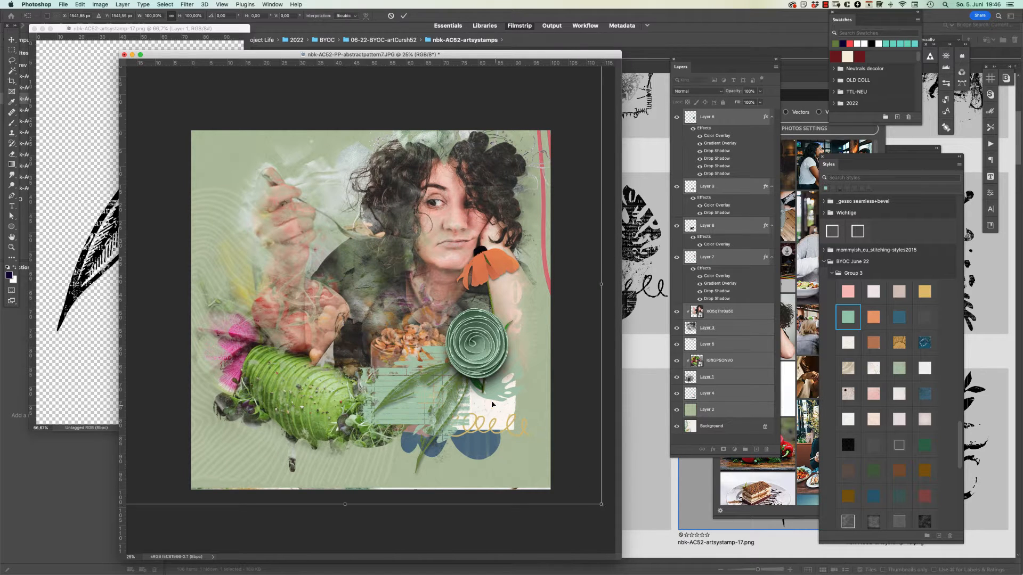
click(390, 15)
Merge Layer 2 into the Background layer
click(743, 412)
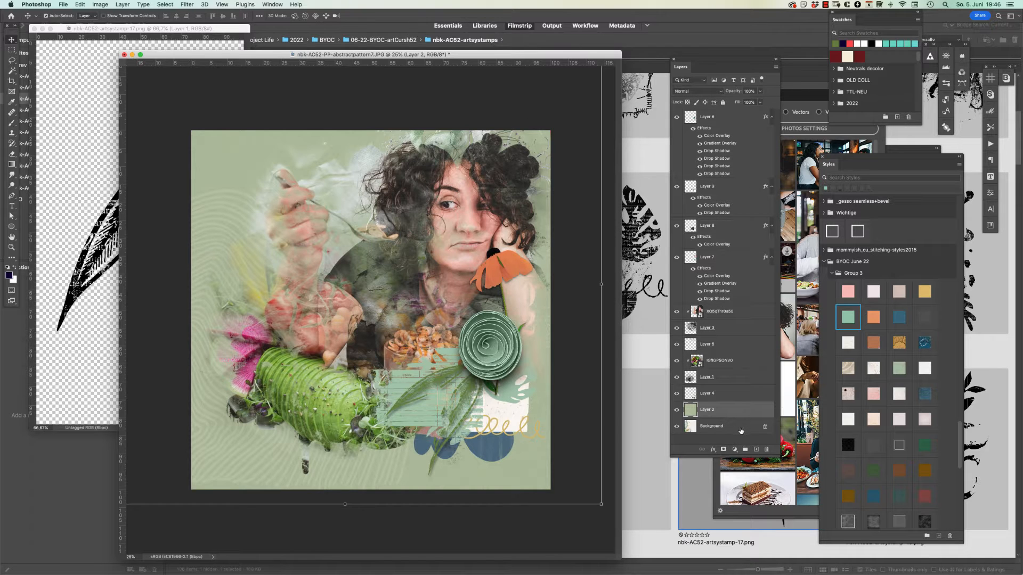
shift+click(740, 429)
key(super+e)
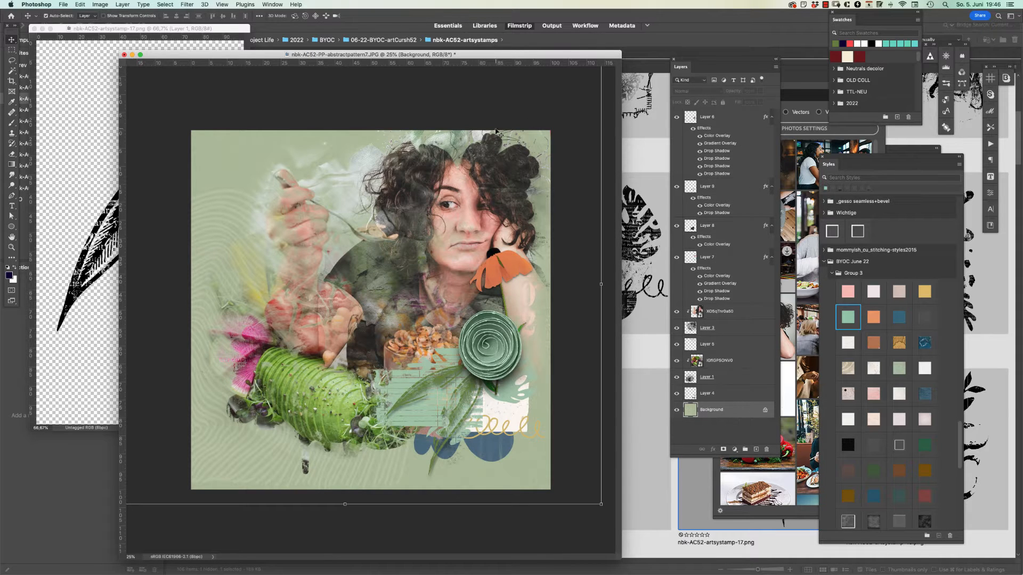
Scale all layers above the Background together to about 87% and shift them toward the page's right edge
drag(531, 524, 227, 181)
key(super+t)
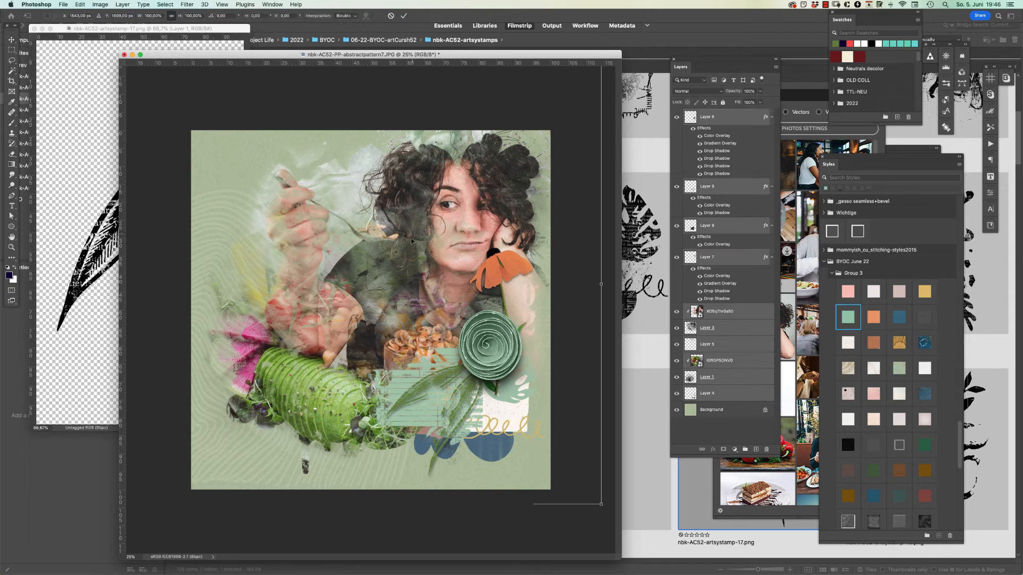
drag(490, 194, 464, 203)
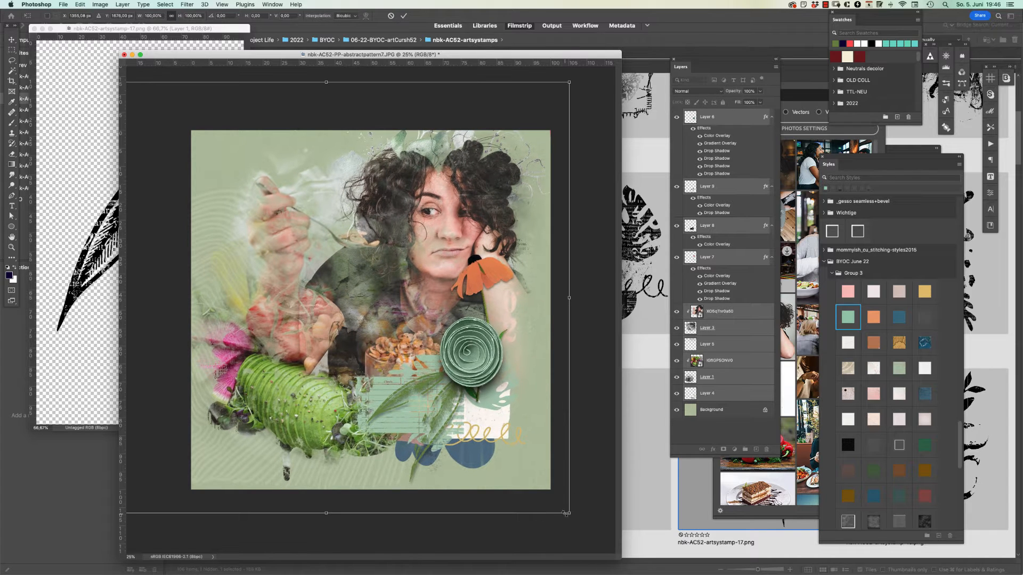
drag(567, 513, 539, 486)
drag(410, 282, 455, 289)
key(Return)
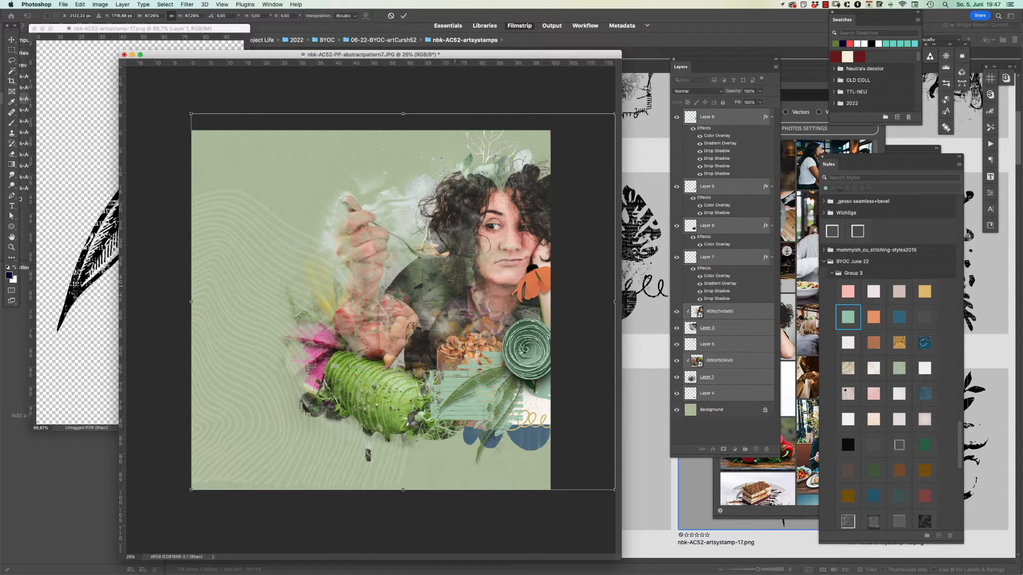
Nudge the rolled flower, leaf stamp and orange flower left, away from the page's right edge, and close the artsystamp-17 document
drag(526, 348, 511, 347)
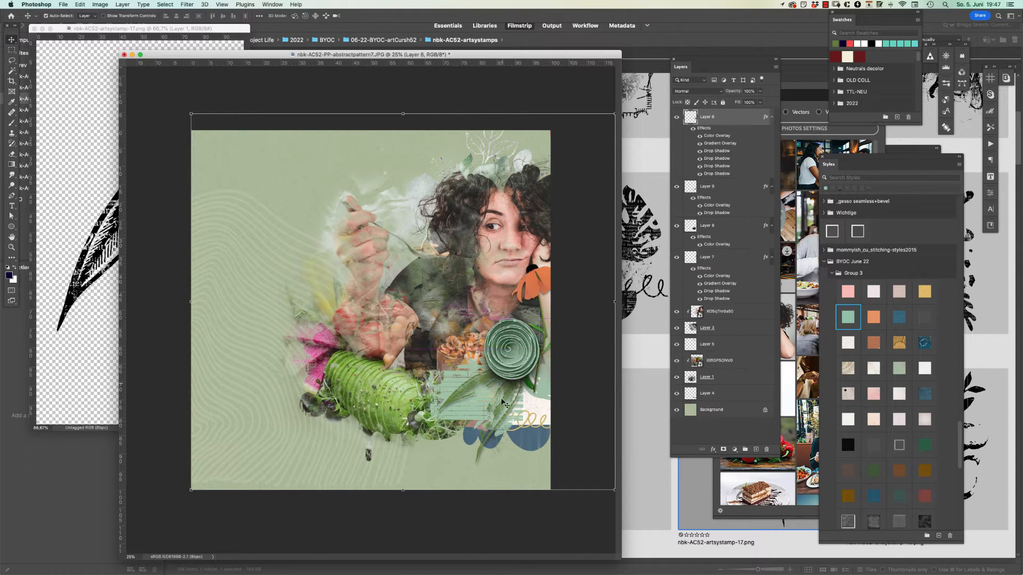
drag(504, 387, 503, 385)
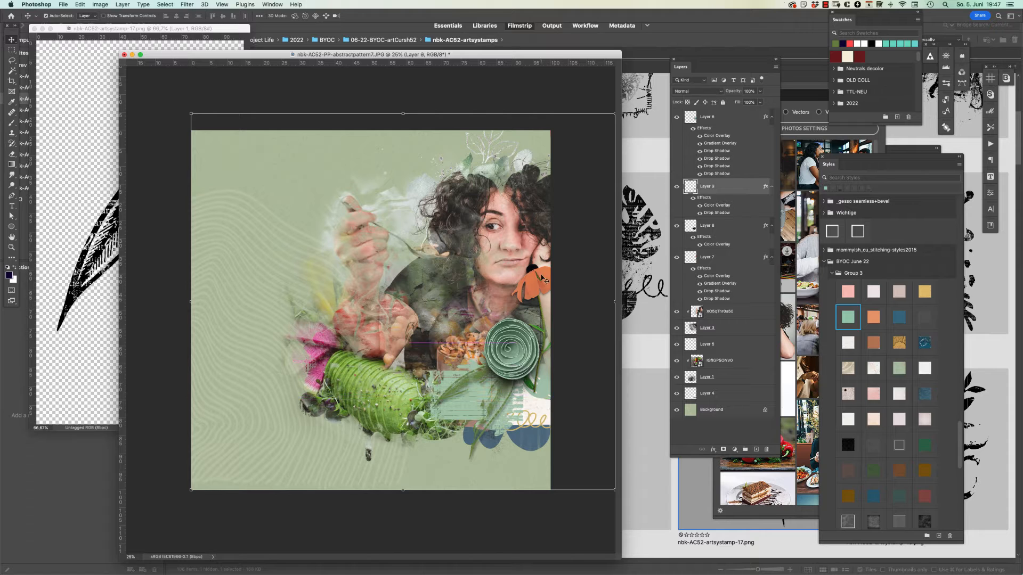
mouse_move(544, 276)
mouse_down()
mouse_move(496, 271)
mouse_move(533, 272)
mouse_up()
click(65, 166)
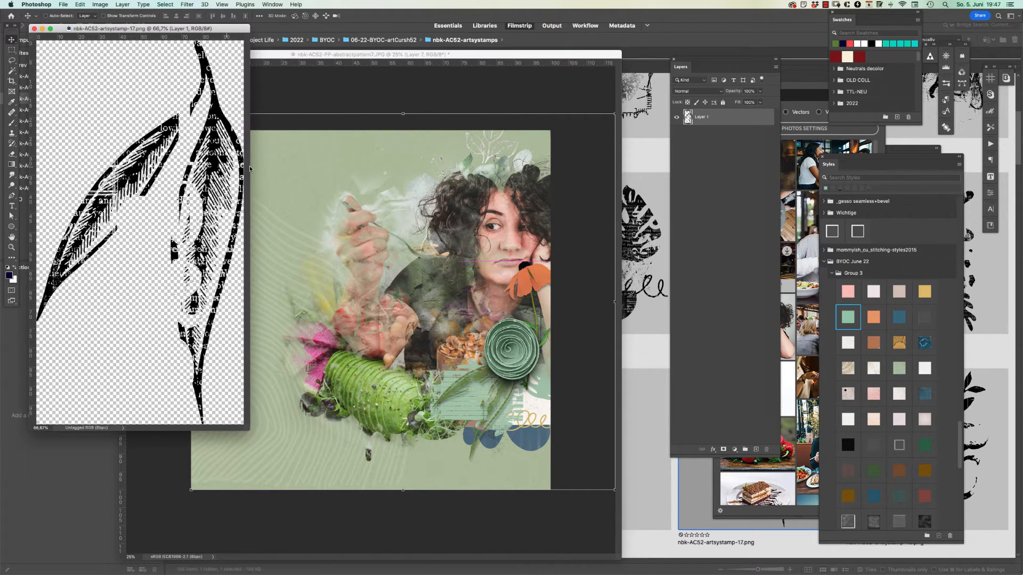
key(super+w)
Switch to Adobe Bridge and look through the stamp images in the nbk-AC52-artsystamps folder
click(645, 106)
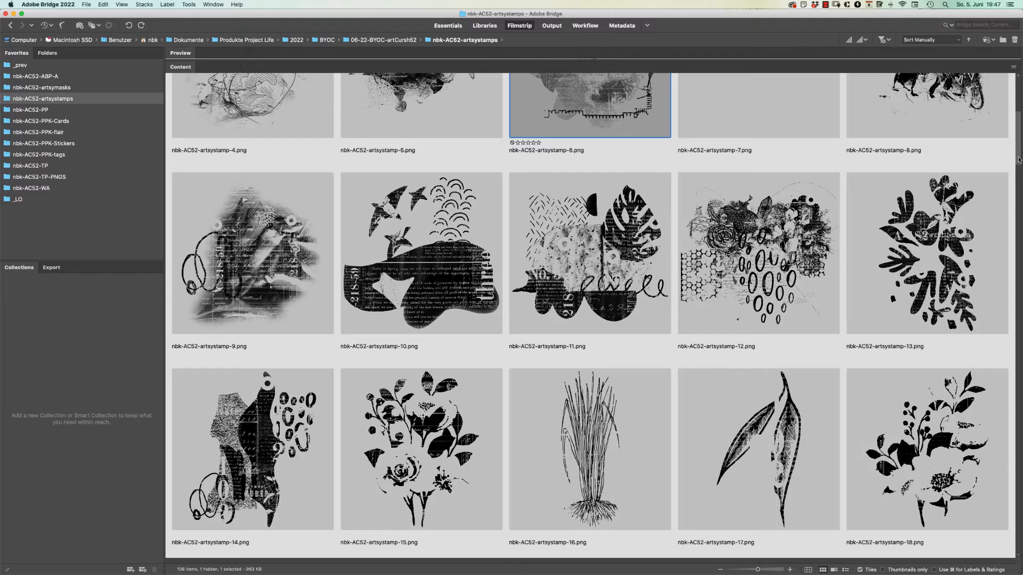
drag(1019, 160, 1017, 116)
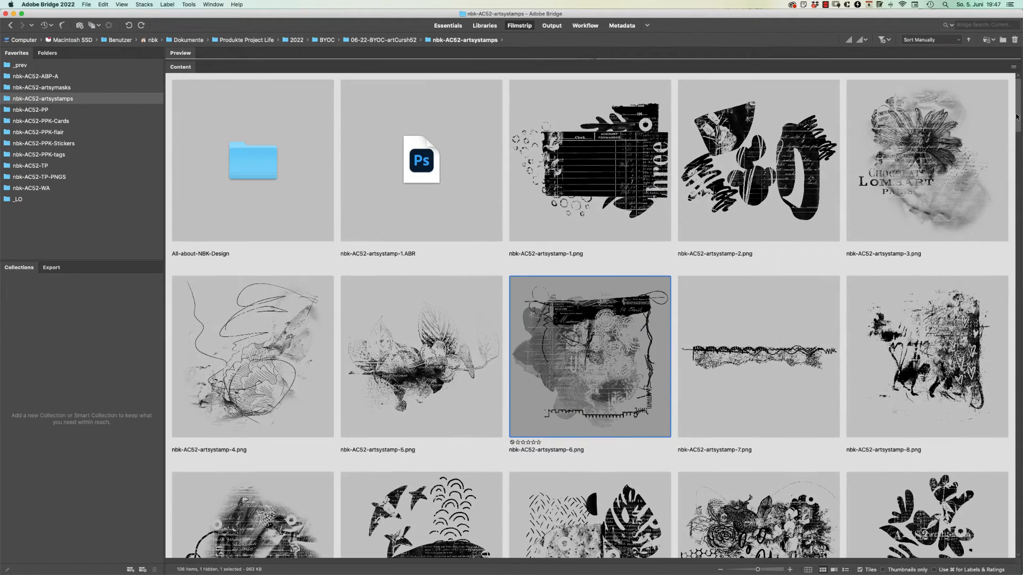
scroll(755, 552, down, 20)
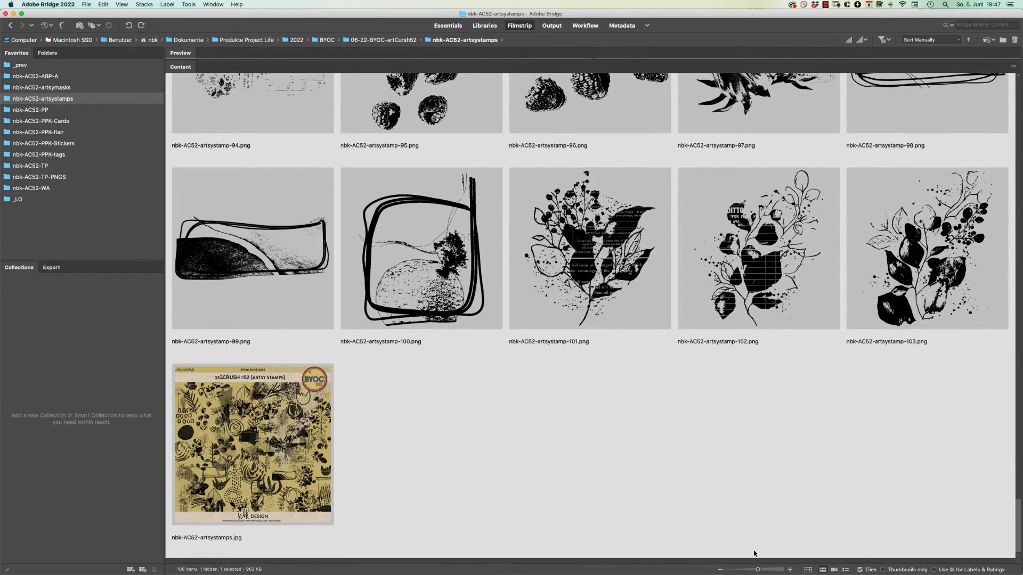
scroll(755, 553, up, 20)
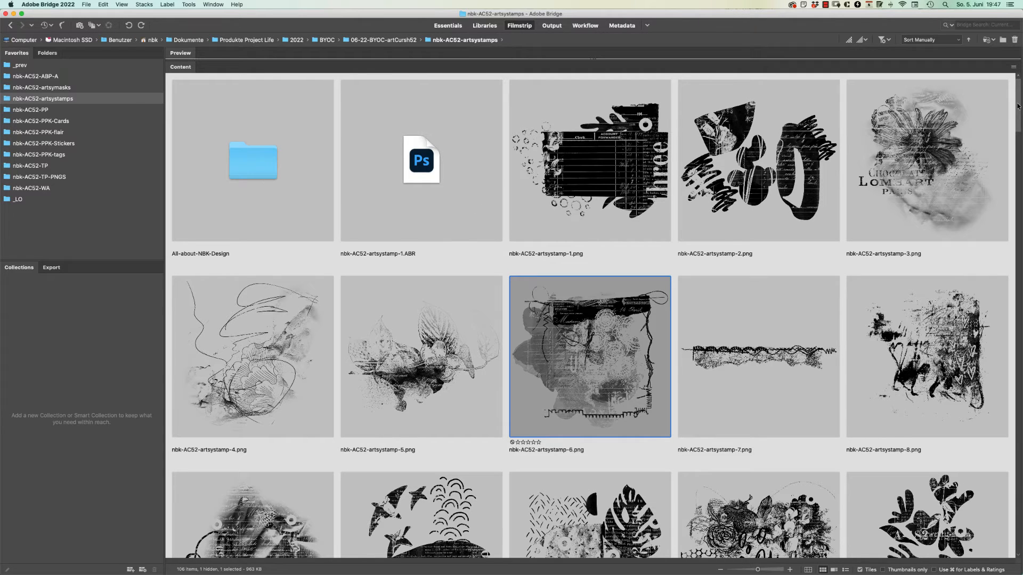
scroll(1018, 106, down, 7)
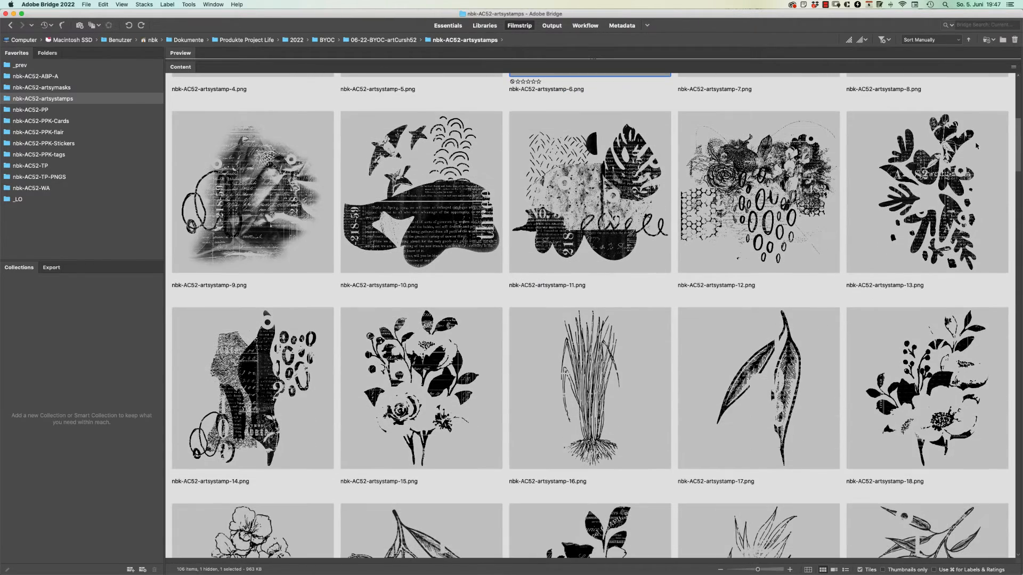
scroll(976, 145, down, 10)
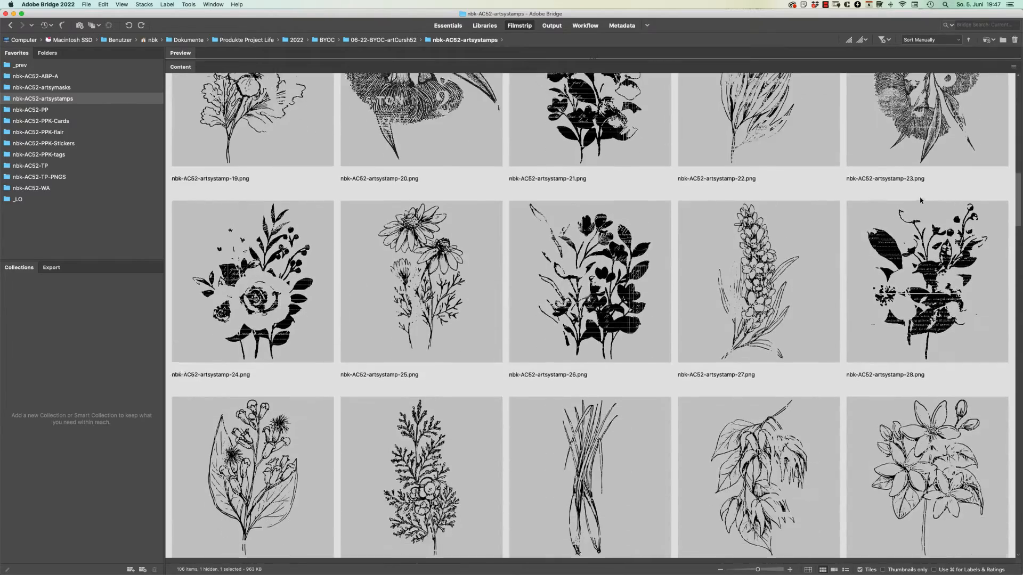
scroll(908, 221, down, 8)
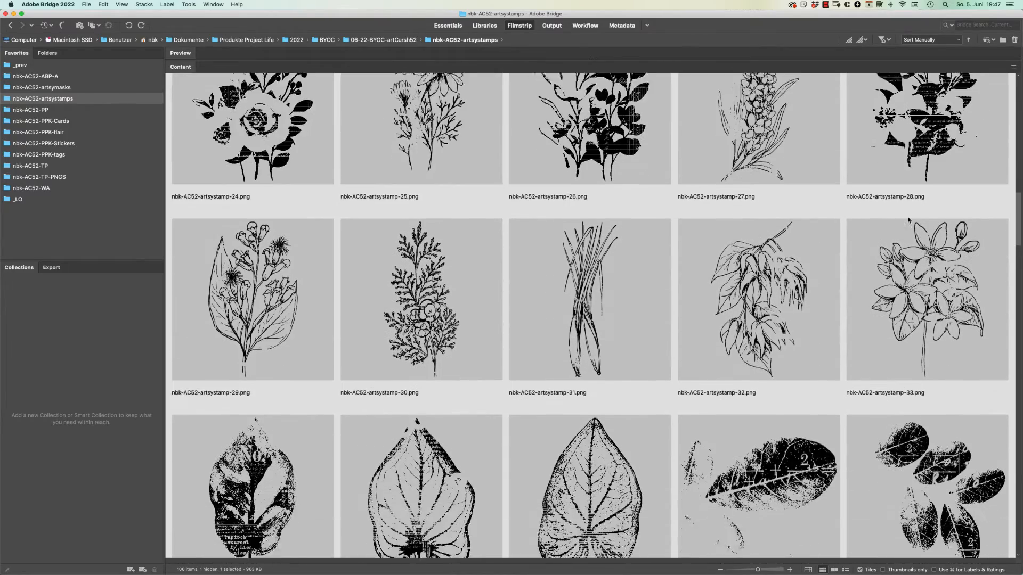
scroll(877, 251, down, 5)
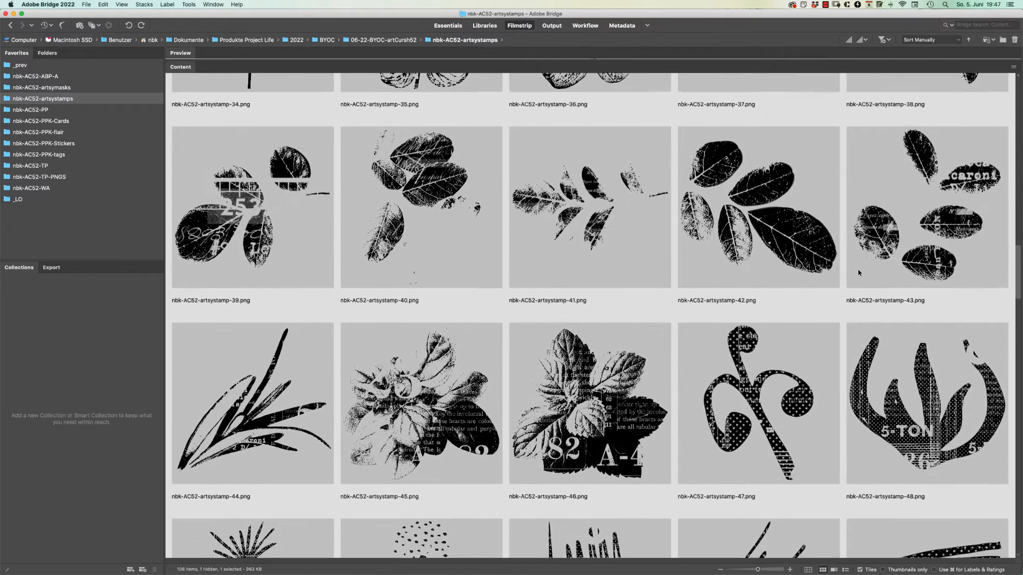
scroll(815, 308, down, 10)
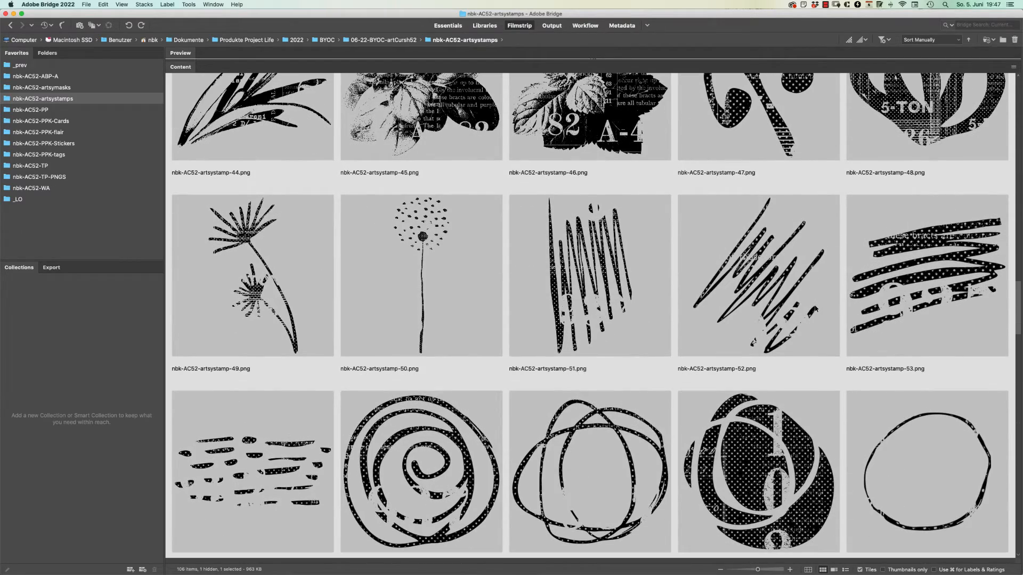
scroll(816, 308, down, 13)
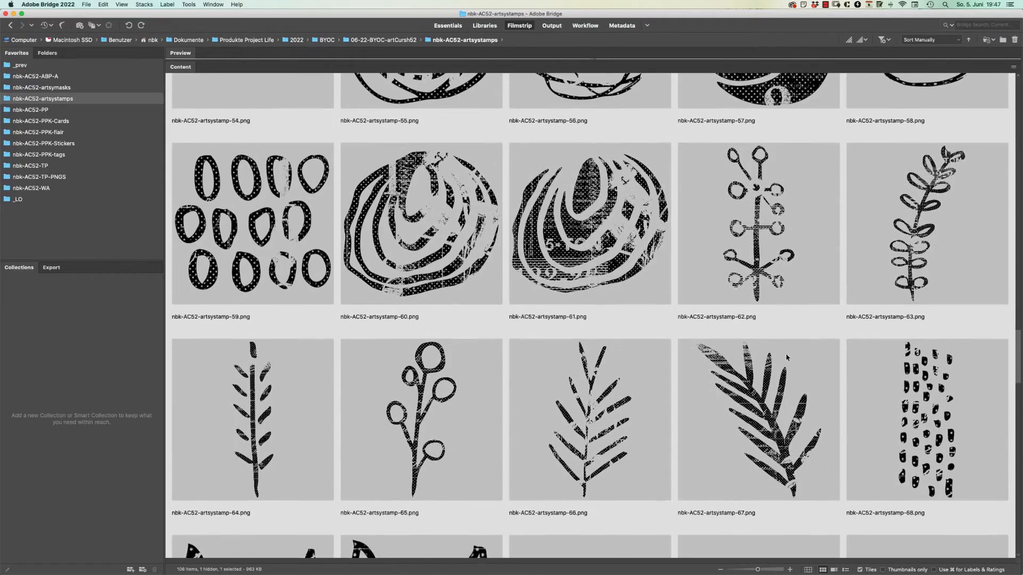
scroll(785, 355, down, 20)
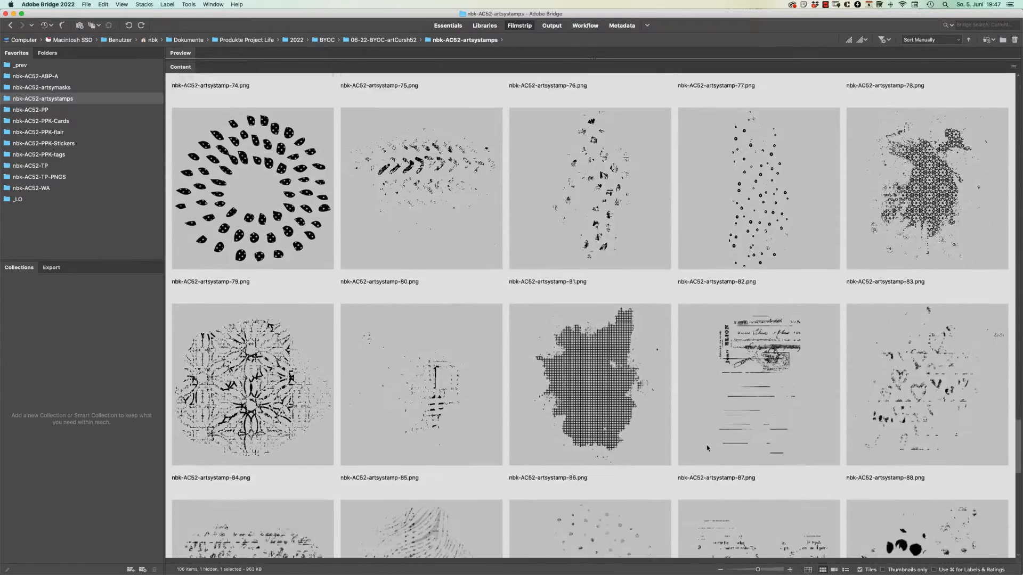
Open nbk-AC52-artsystamp-82.png in Photoshop and copy the whole dot stamp into the food page above Layer 7
click(758, 172)
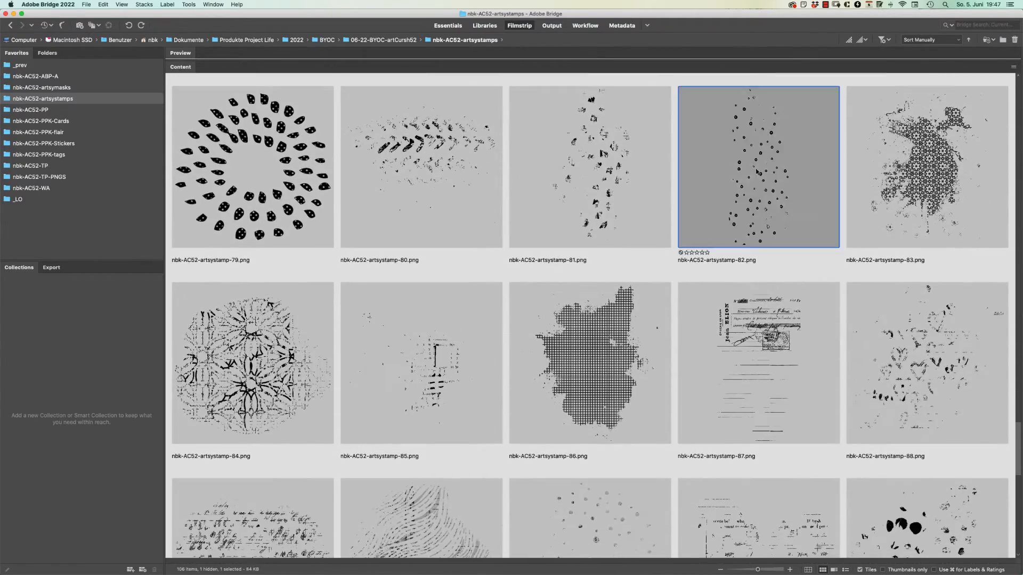
double_click(765, 162)
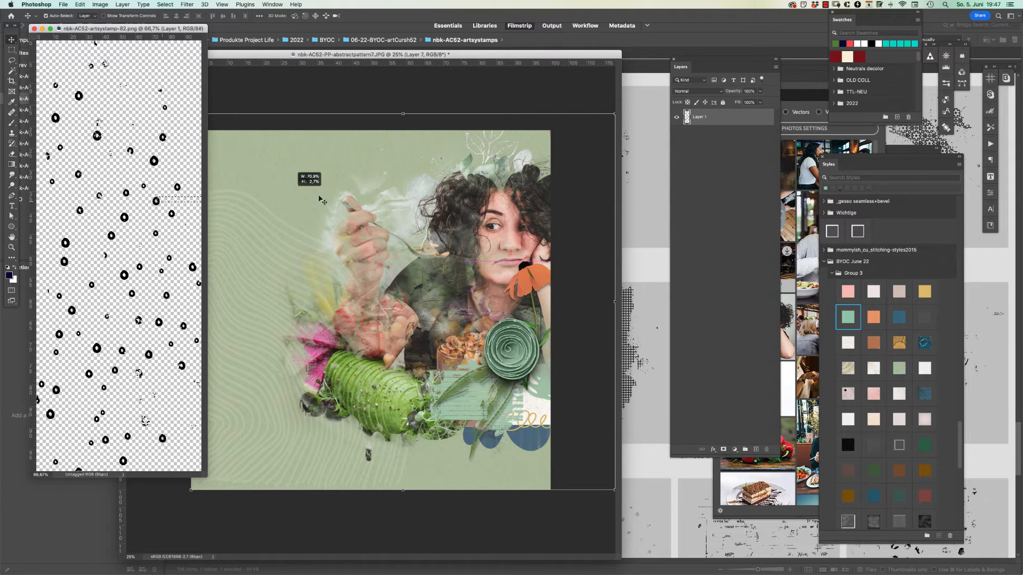
key(super+a)
key(super+c)
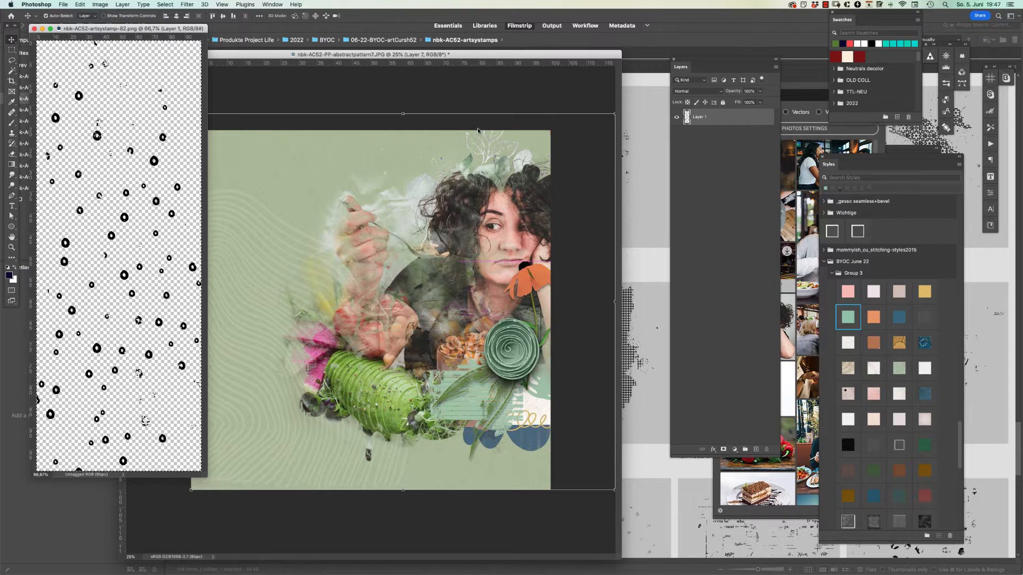
click(230, 156)
key(super+v)
key(super+z)
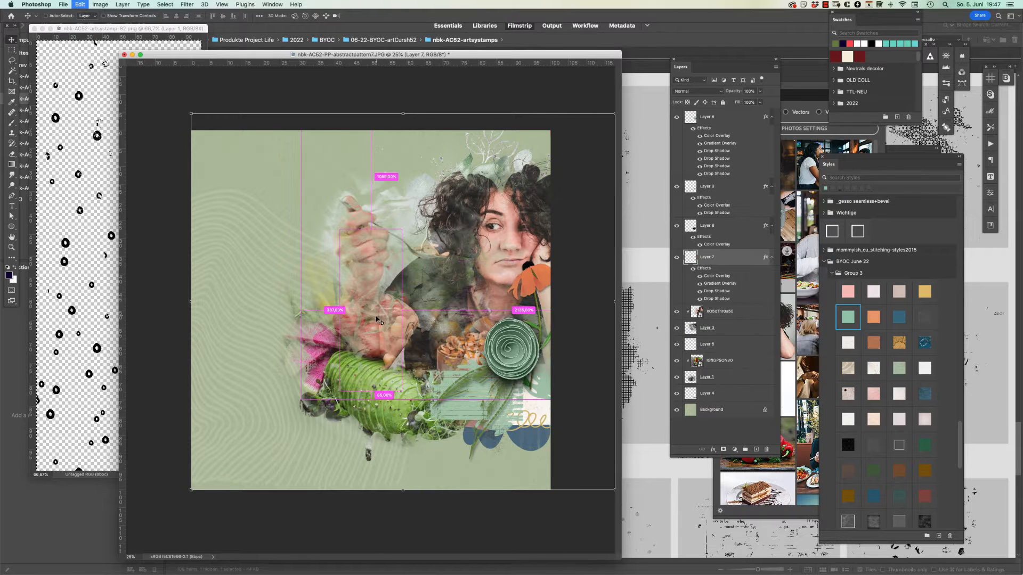
key(super+v)
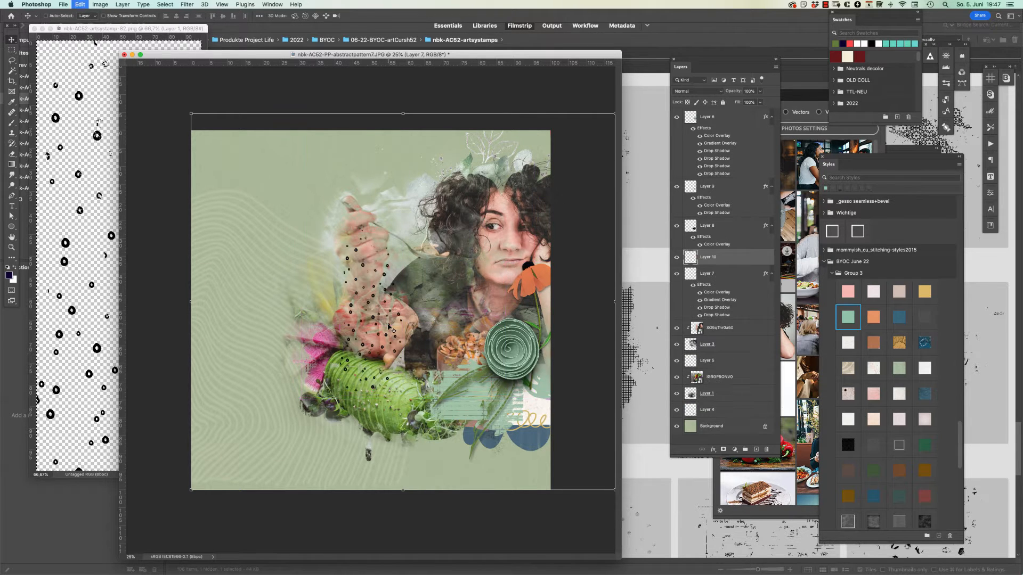
Move the dot stamp below the rolled flower near the page's lower-right corner and place its layer directly above Layer 8
key(super+t)
drag(389, 319, 505, 384)
key(Return)
drag(737, 261, 725, 219)
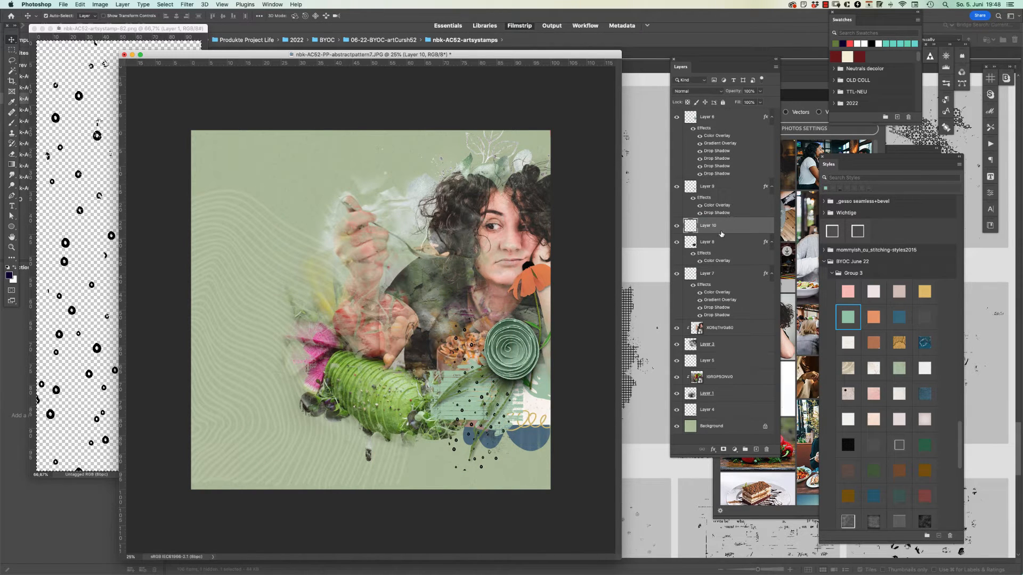
Recolour the dot stamp on Layer 10 with the off-white style from Group 3 of BYOC June 22
click(467, 384)
click(709, 227)
click(874, 293)
Rotate the dot stamp about 85° clockwise, shift it up behind the rolled flower, and close the artsystamp-82 document
key(super+t)
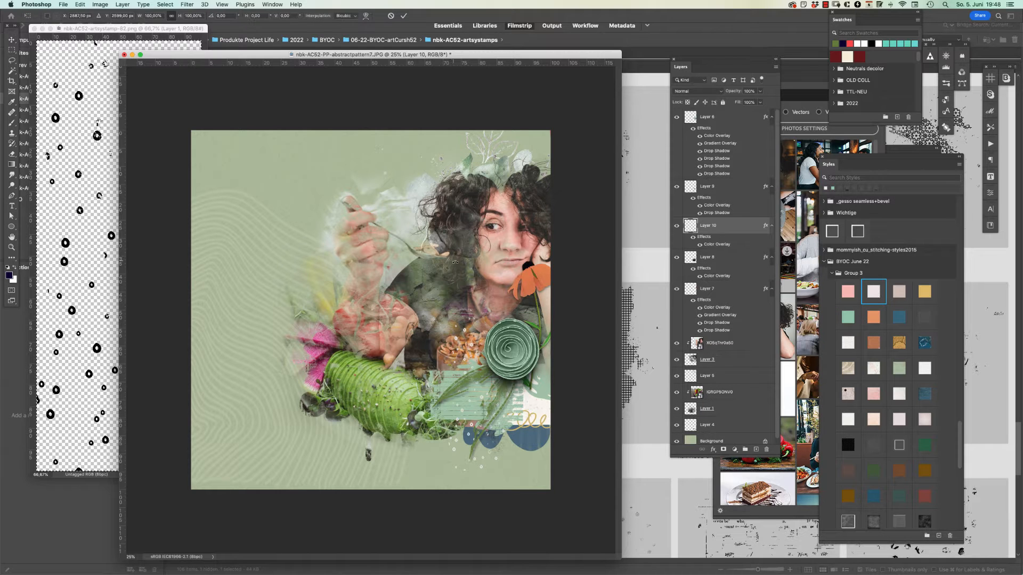
drag(558, 345, 515, 395)
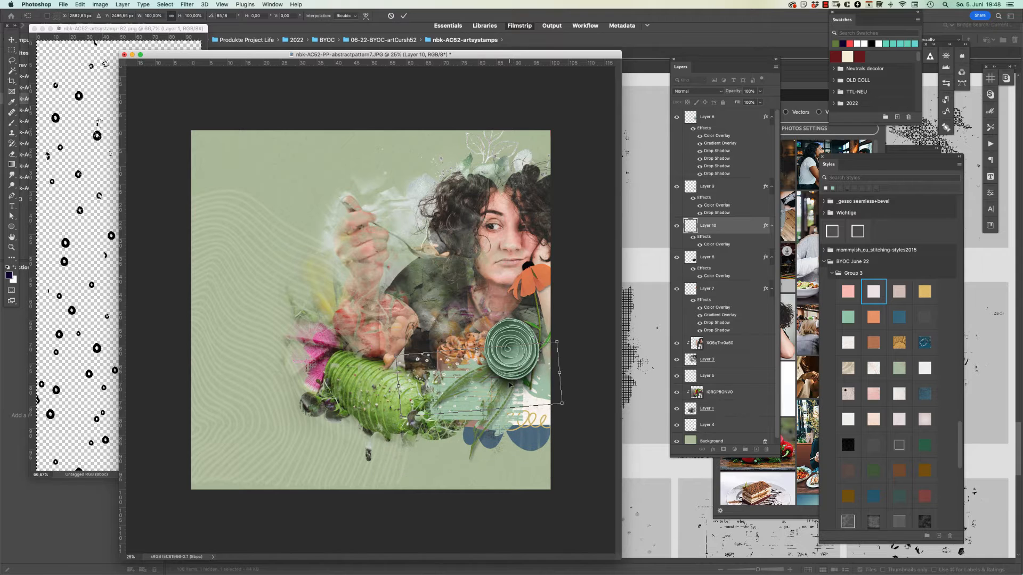
key(Return)
click(89, 120)
key(super+w)
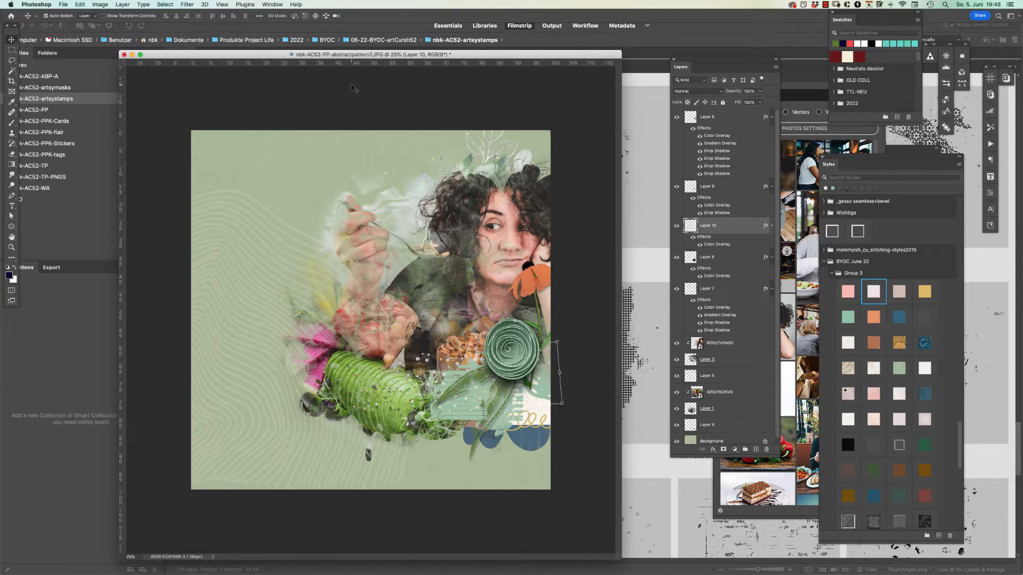
Open the artsystamp-79 seed-ring stamp from Bridge and copy it into the food page above Layer 10
click(647, 187)
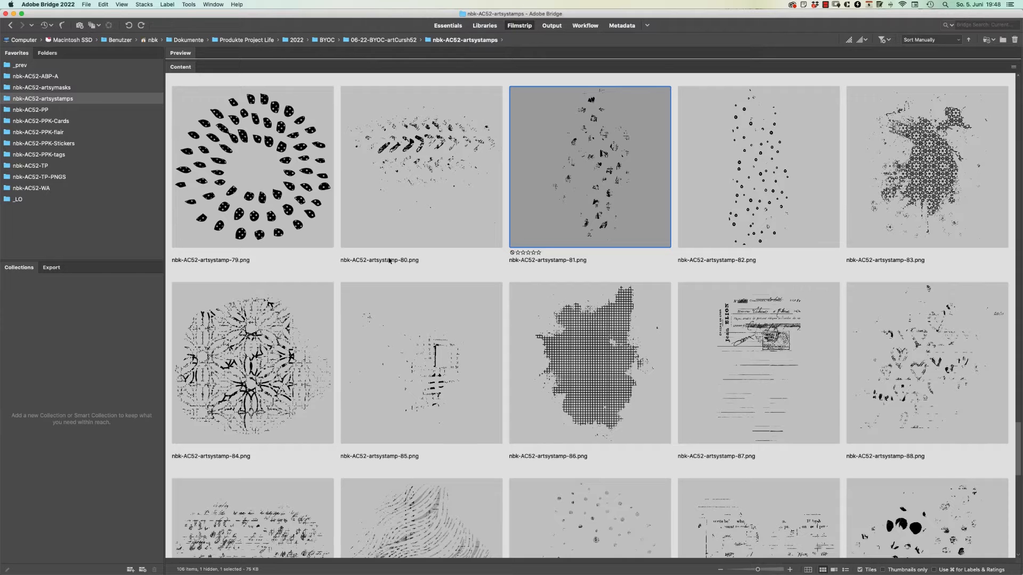
click(265, 140)
key(super+Tab)
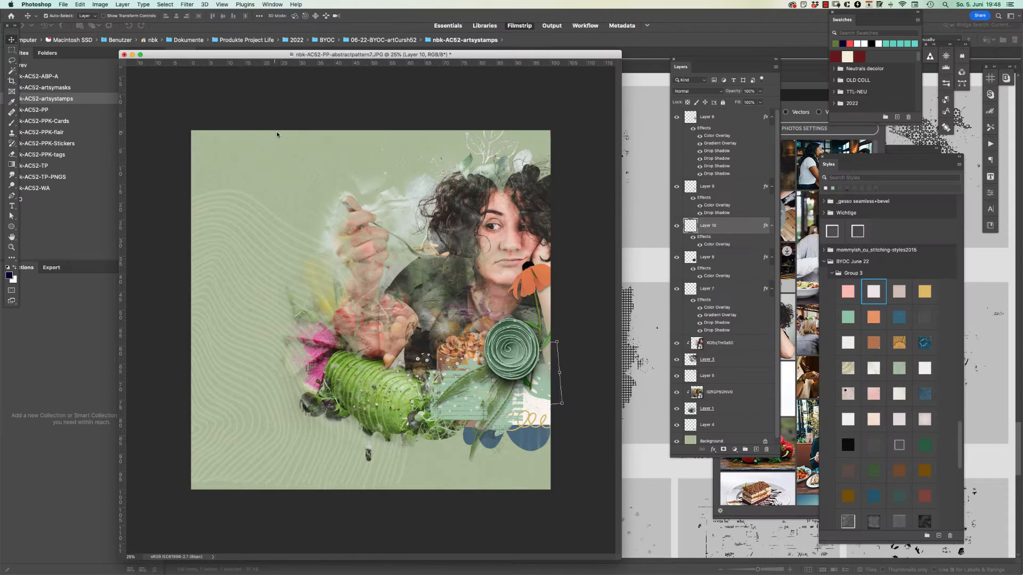
click(450, 82)
key(super+v)
Try to centre the seed-ring stamp behind the rolled flower, discarding the transformation
key(super+t)
drag(391, 307, 525, 347)
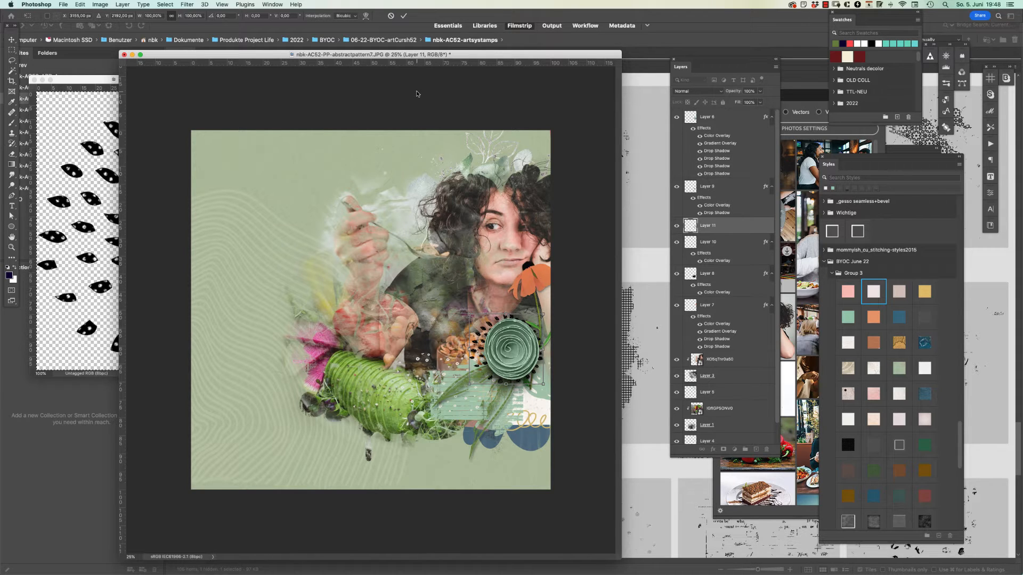
click(80, 117)
key(super+w)
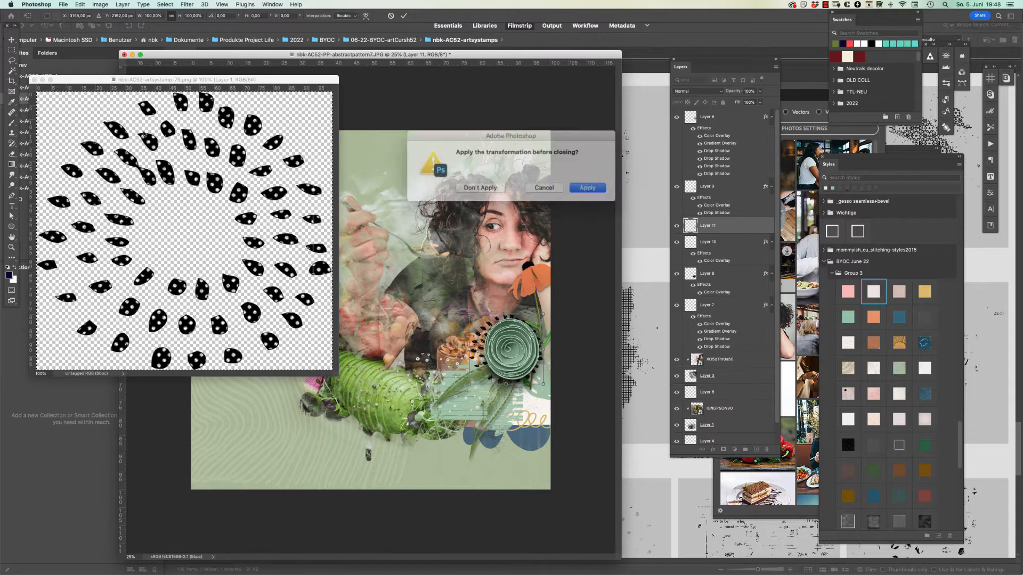
click(478, 185)
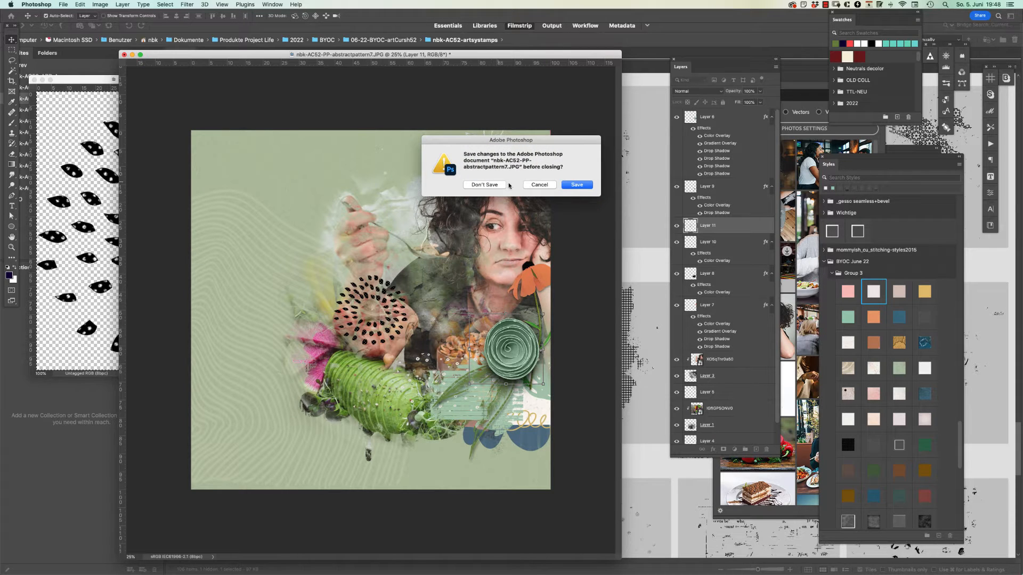
Cancel closing the food page and close the artsystamp-79 document instead
click(539, 184)
click(106, 164)
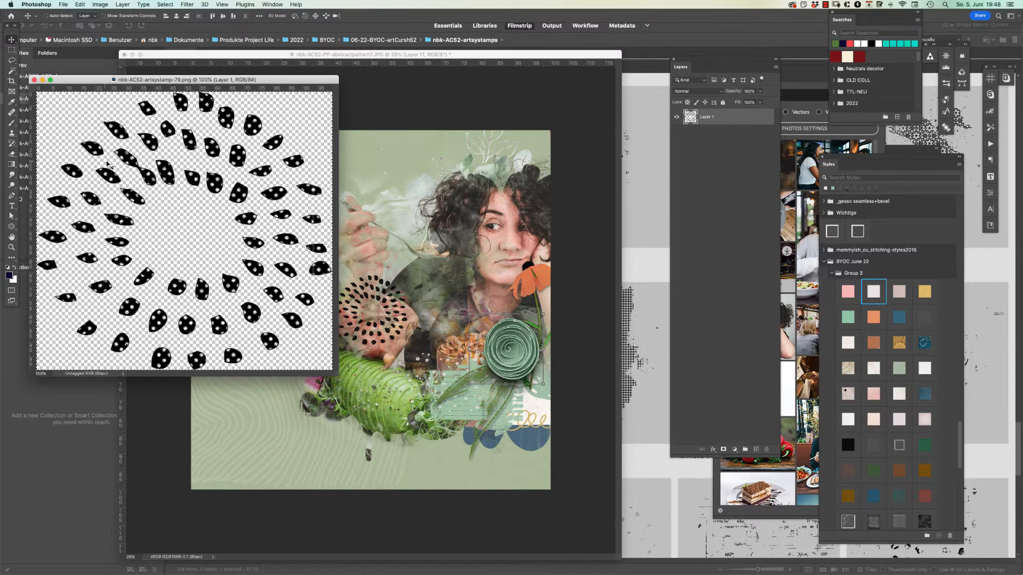
key(super+w)
Paste the seed-ring stamp again, move it behind the rolled flower and order its layer directly below Layer 6
click(506, 345)
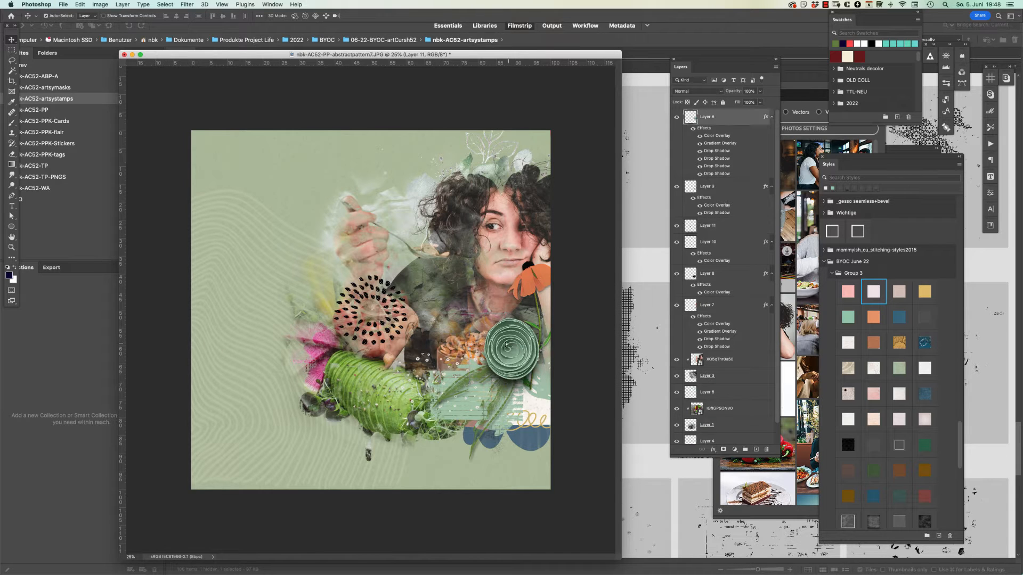
key(super+t)
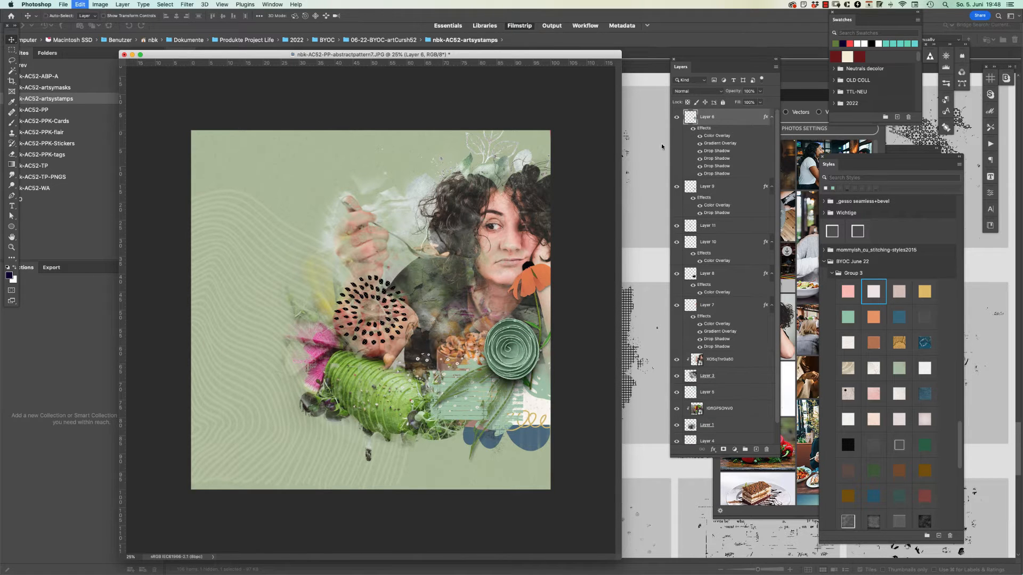
super+click(410, 322)
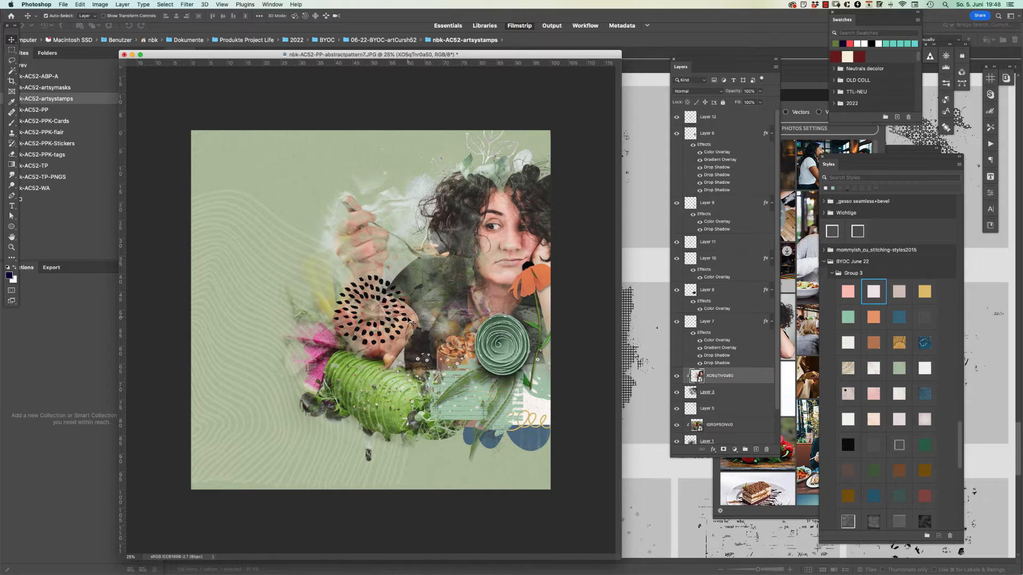
drag(411, 322, 523, 349)
key(super+bracketleft)
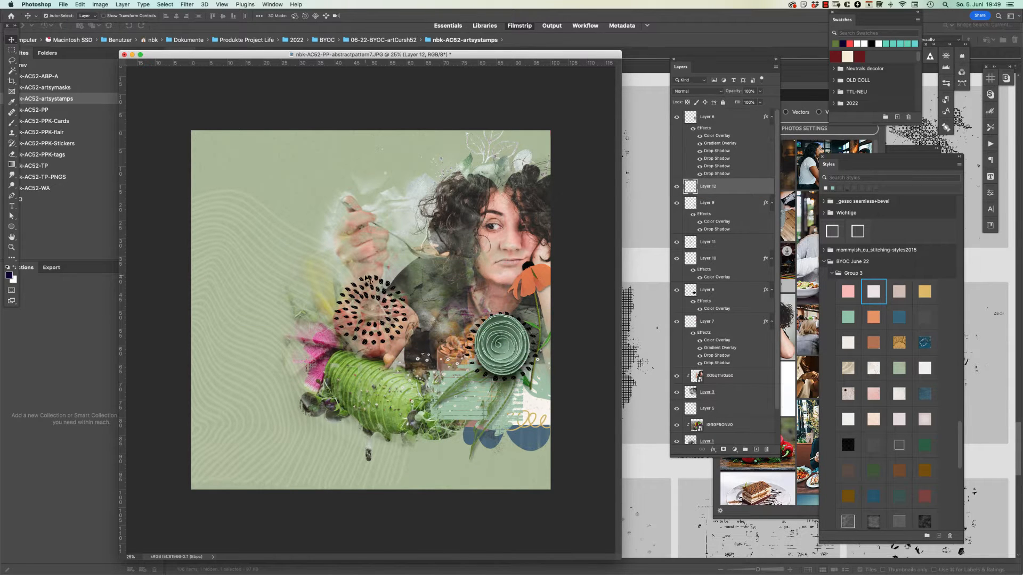
Delete the seed-ring copy covering the woman's hand and nudge the off-white dot stamp slightly left
click(384, 292)
key(BackSpace)
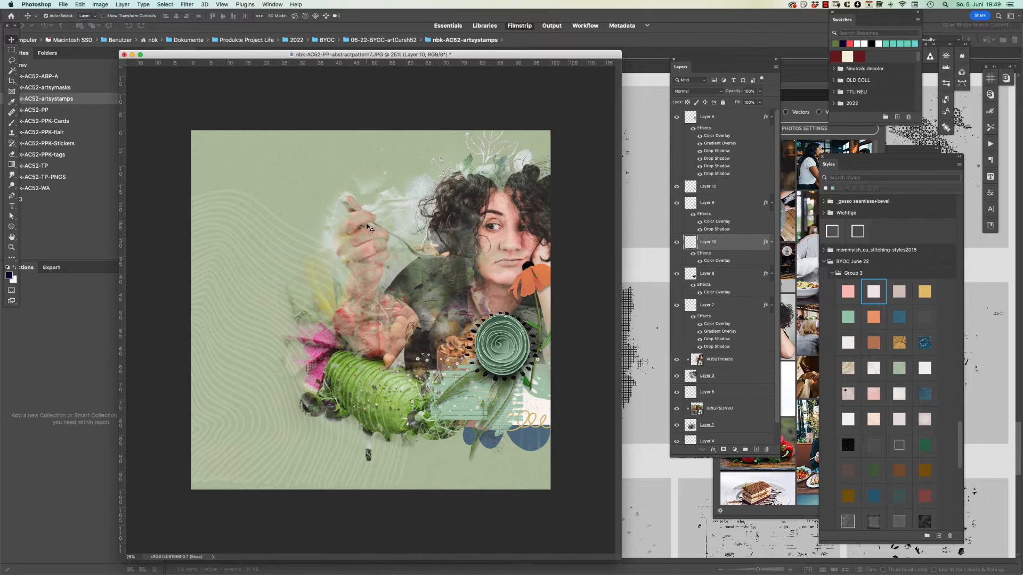
key(super+t)
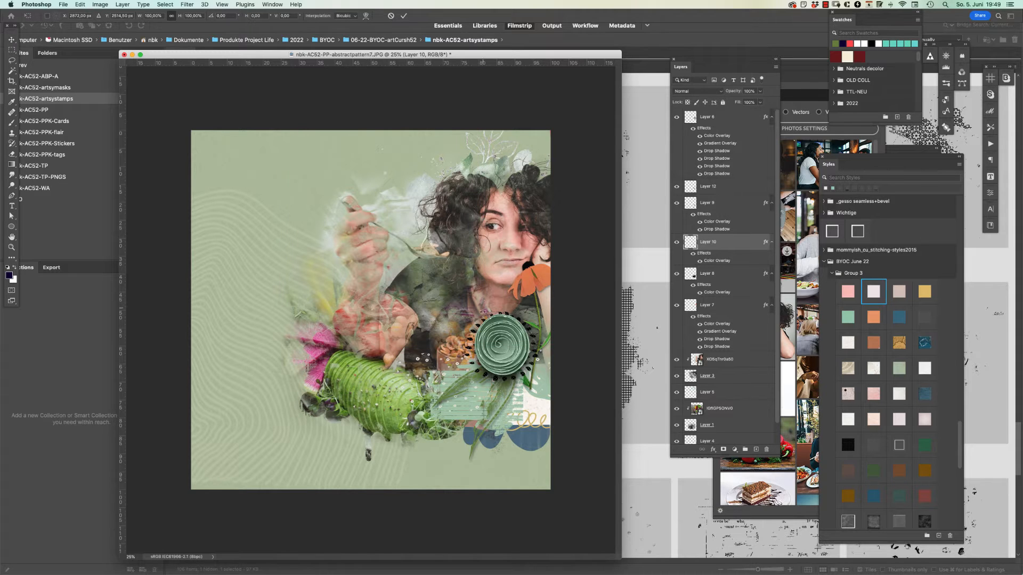
key(Return)
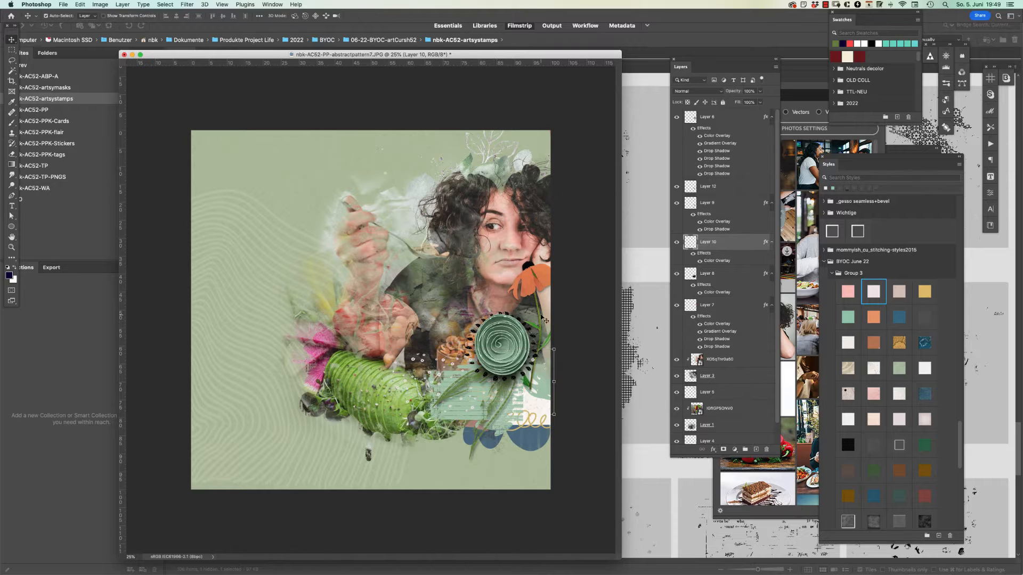
Enlarge the seed-ring stamp behind the rolled flower to about 112% so it frames the flower more widely
super+click(531, 331)
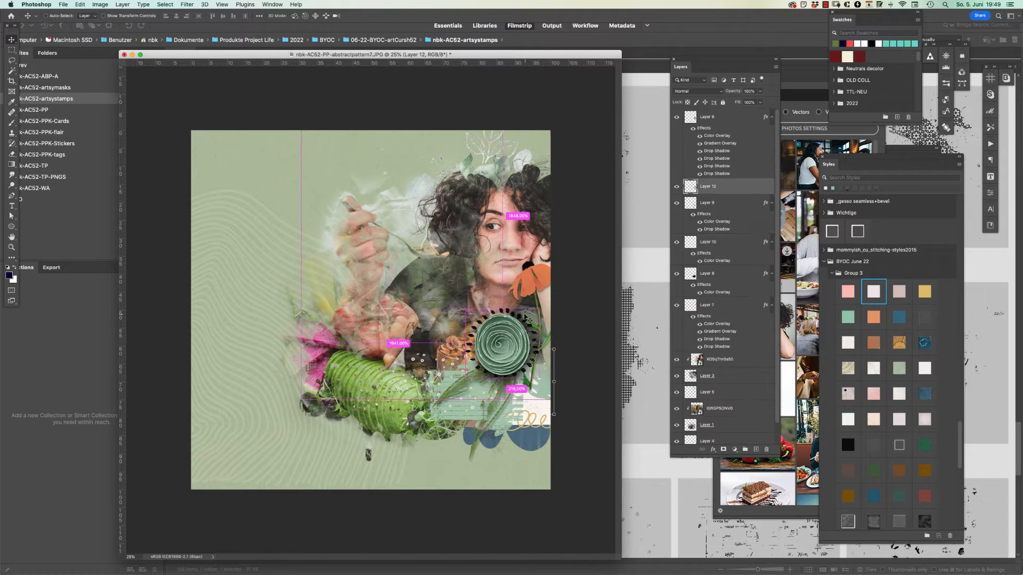
key(super+t)
drag(539, 309, 544, 303)
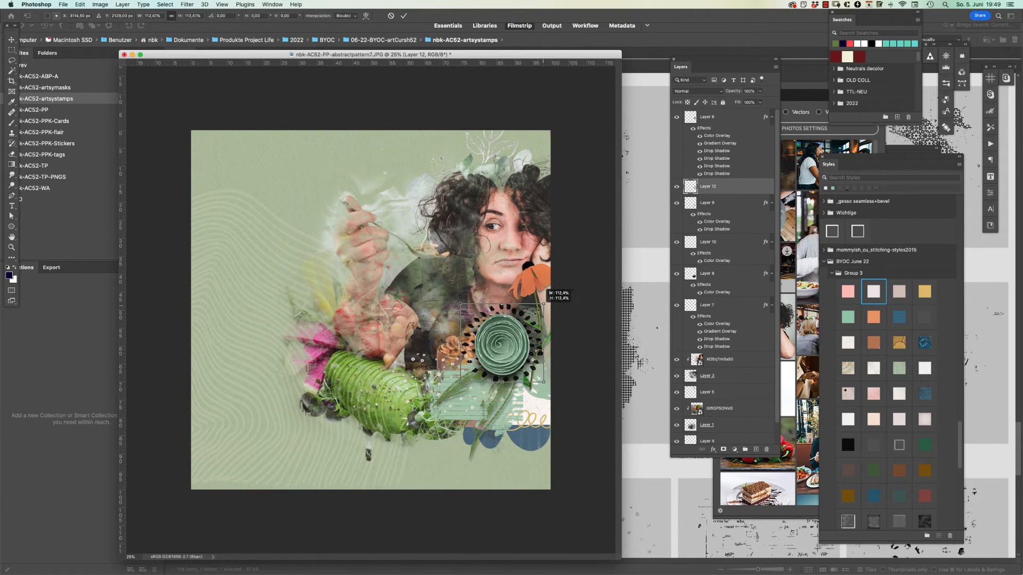
key(Return)
click(536, 312)
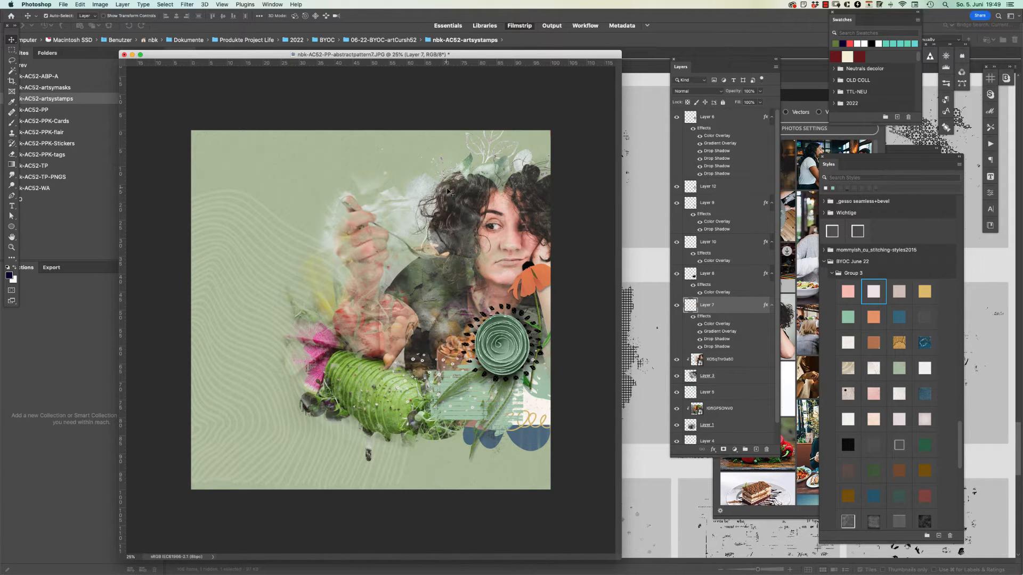
Move the food page's window aside, switch to Adobe Bridge and look through the thumbnails in the nbk-AC52-artsystamps folder
drag(329, 55, 383, 55)
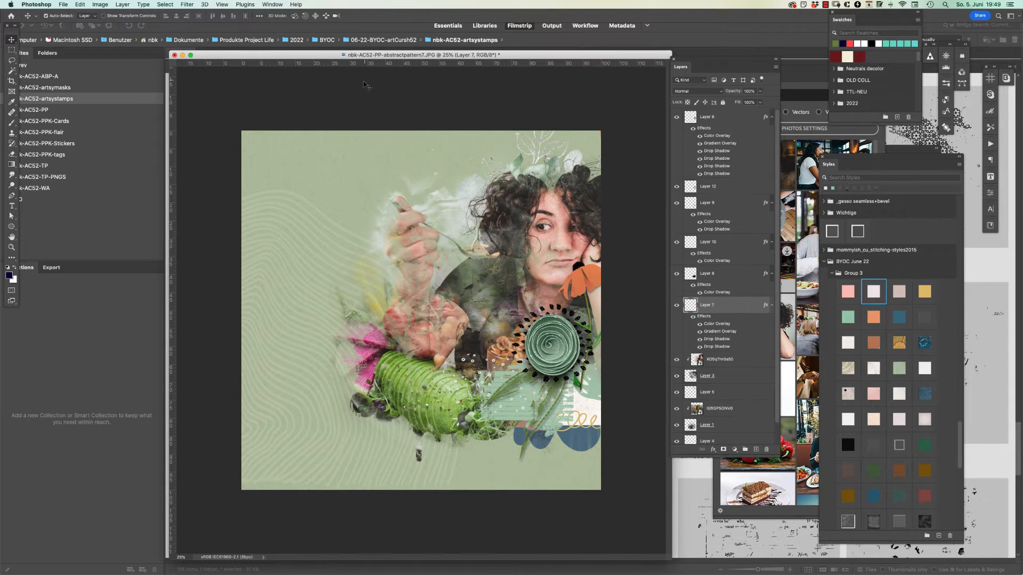
click(107, 96)
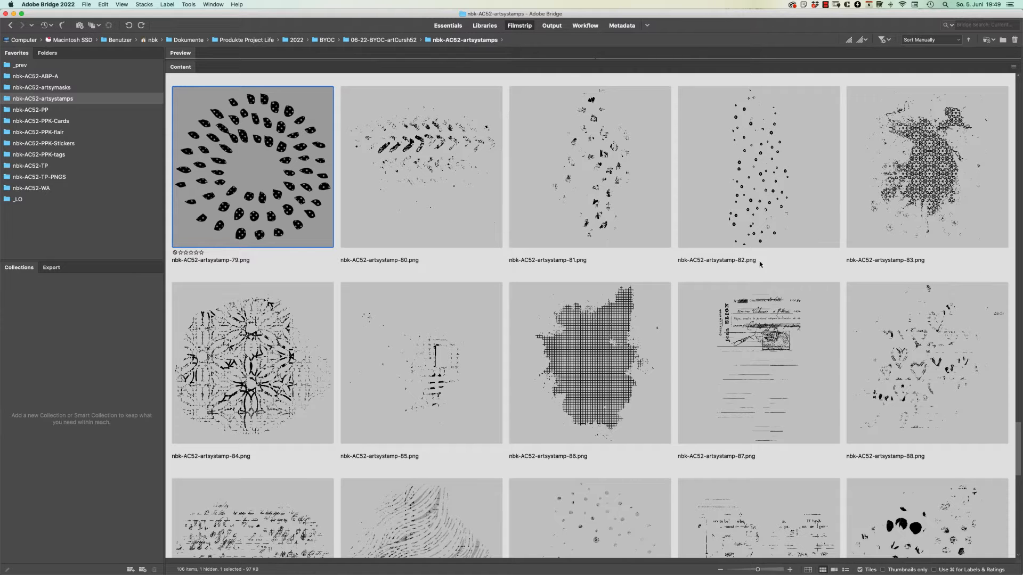
scroll(967, 458, down, 10)
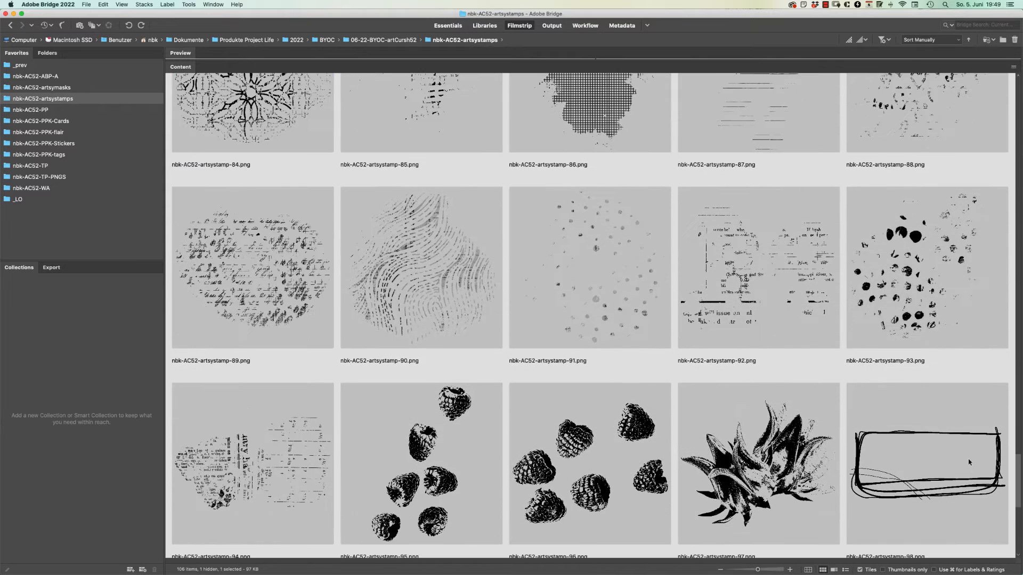
scroll(925, 493, down, 3)
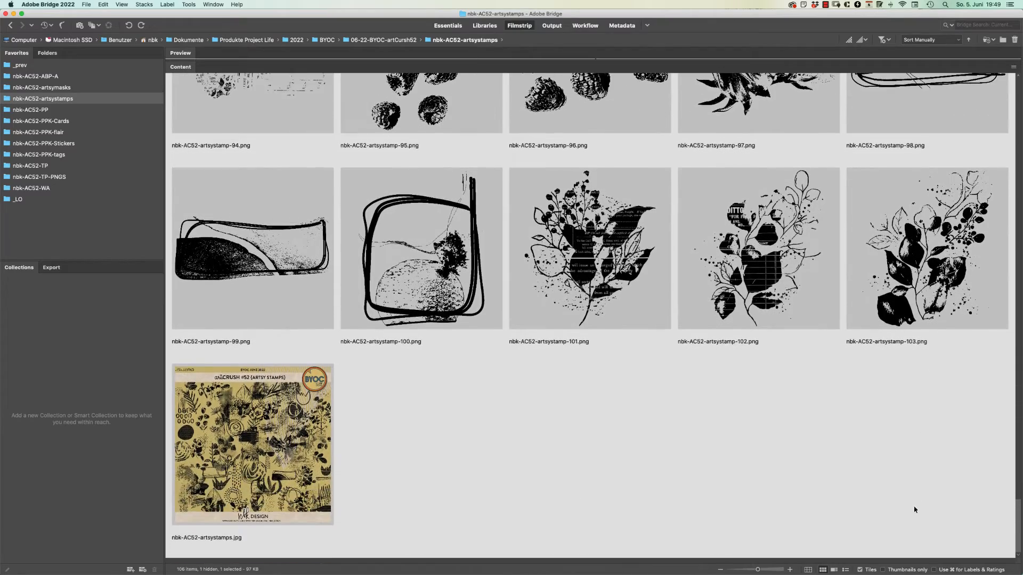
scroll(914, 507, up, 20)
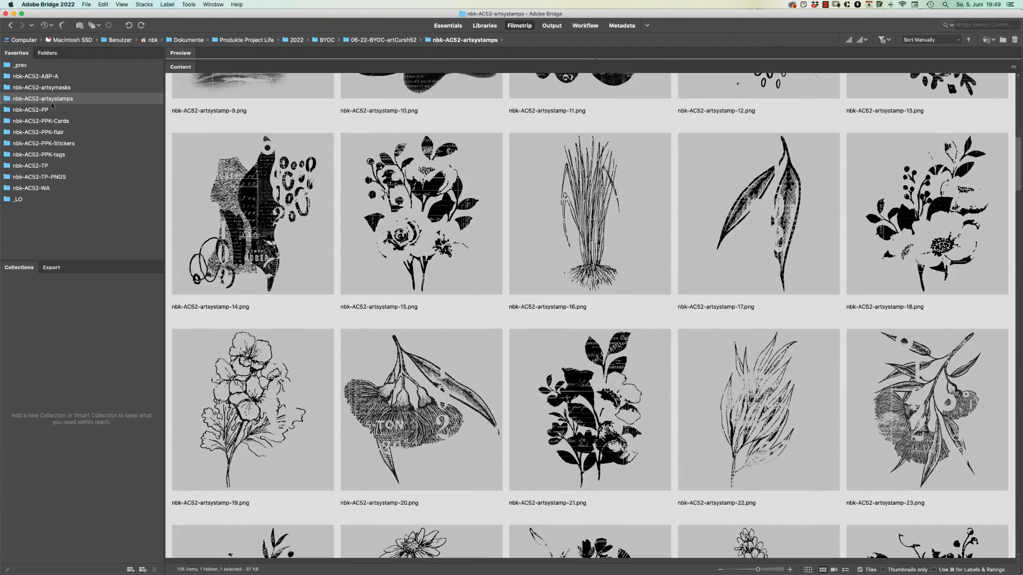
Open the nbk-AC52-PP folder and examine the watercolour papers abstractpattern1 through abstractpattern7 in full-screen preview
click(129, 109)
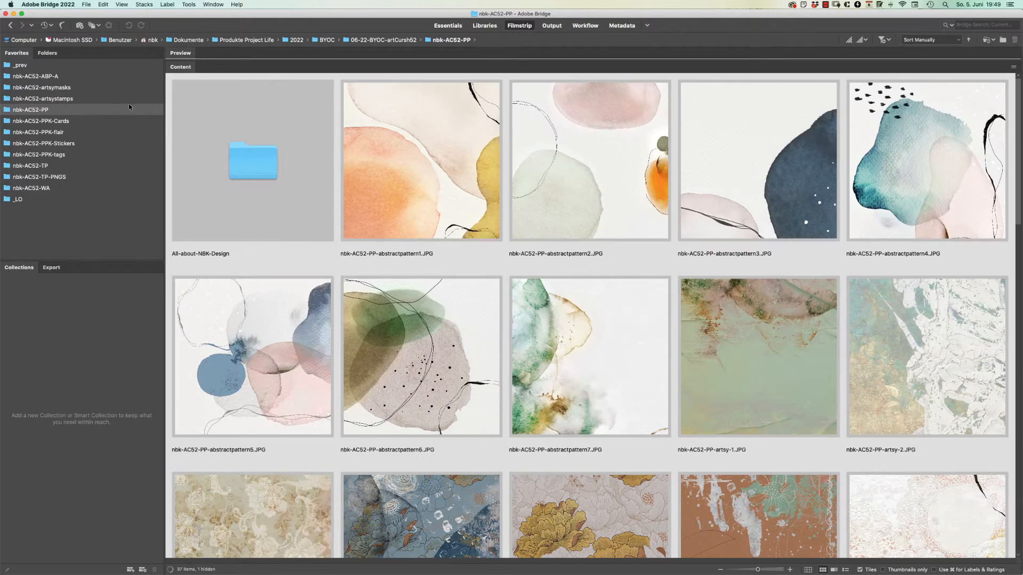
click(494, 184)
key(space)
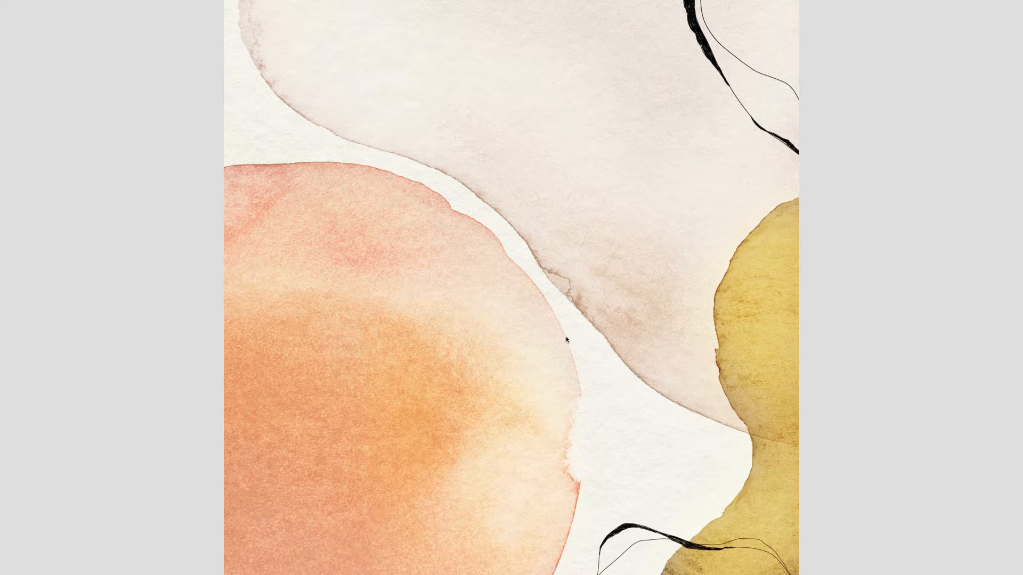
key(Right)
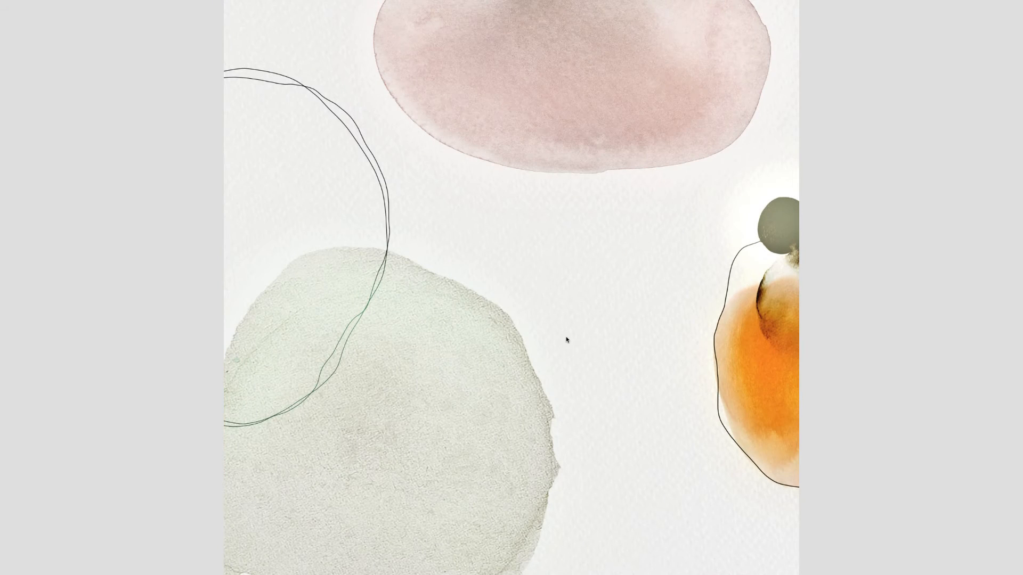
key(Right)
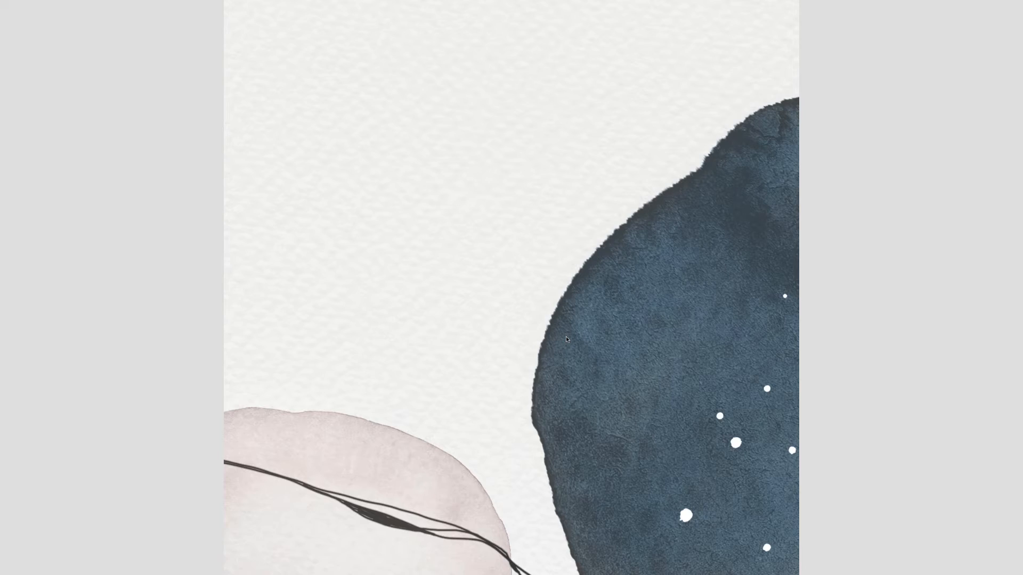
key(Right)
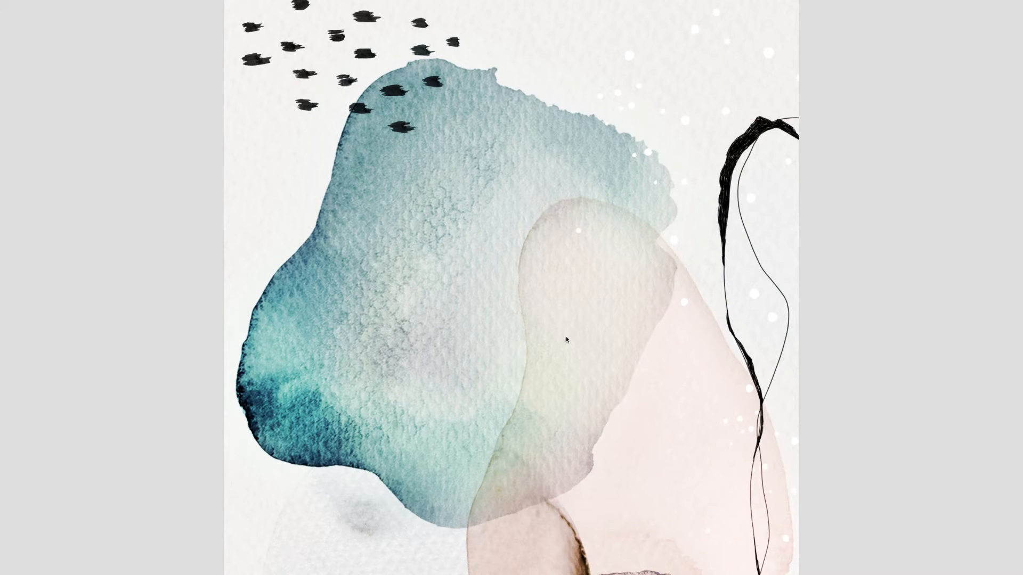
key(Right)
key(Right)
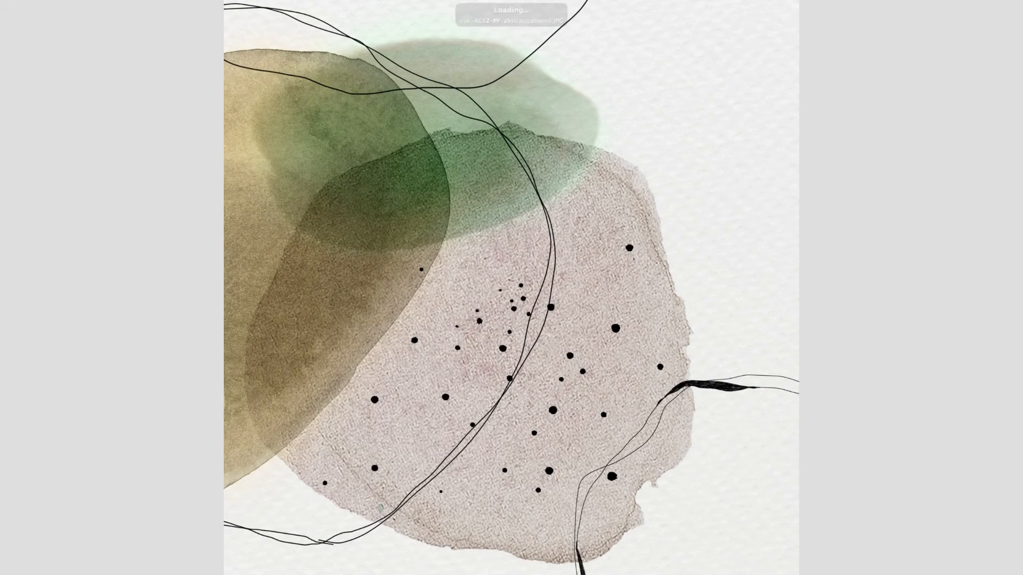
key(Right)
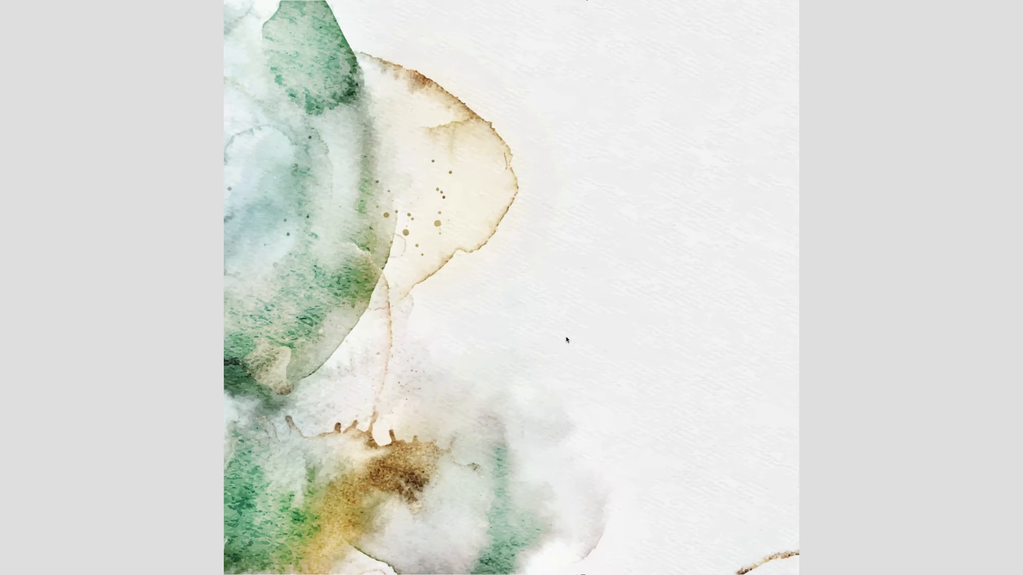
Examine the artsy papers full-screen, from nbk-AC52-PP-artsy-1 through to the green paper with wavy yellow lines
key(Right)
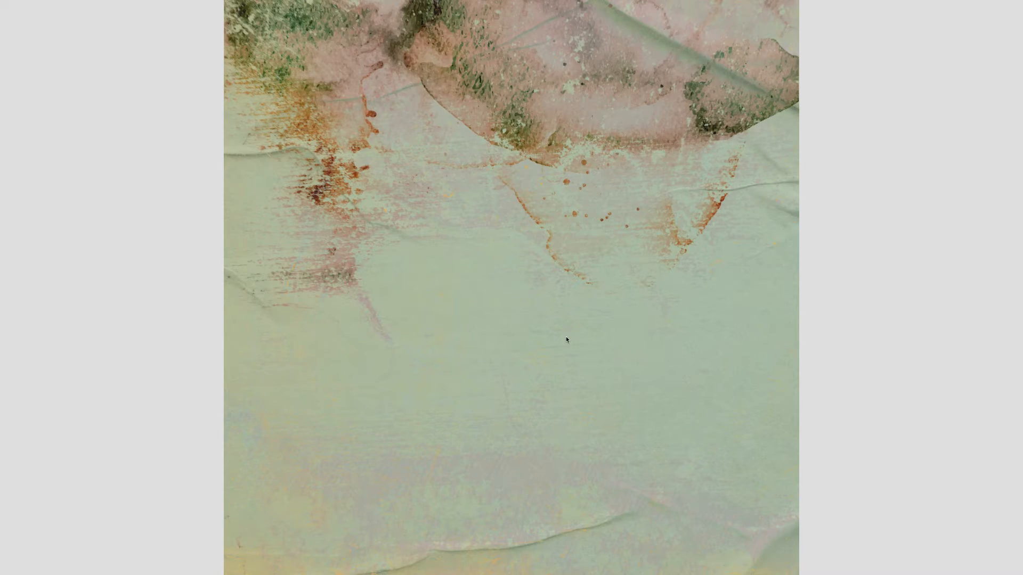
key(Right)
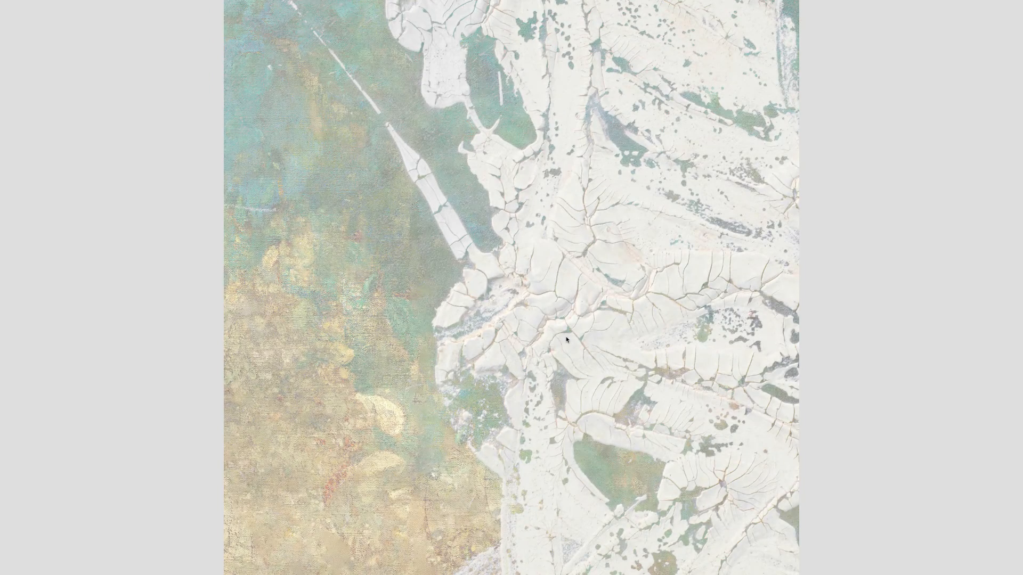
key(Right)
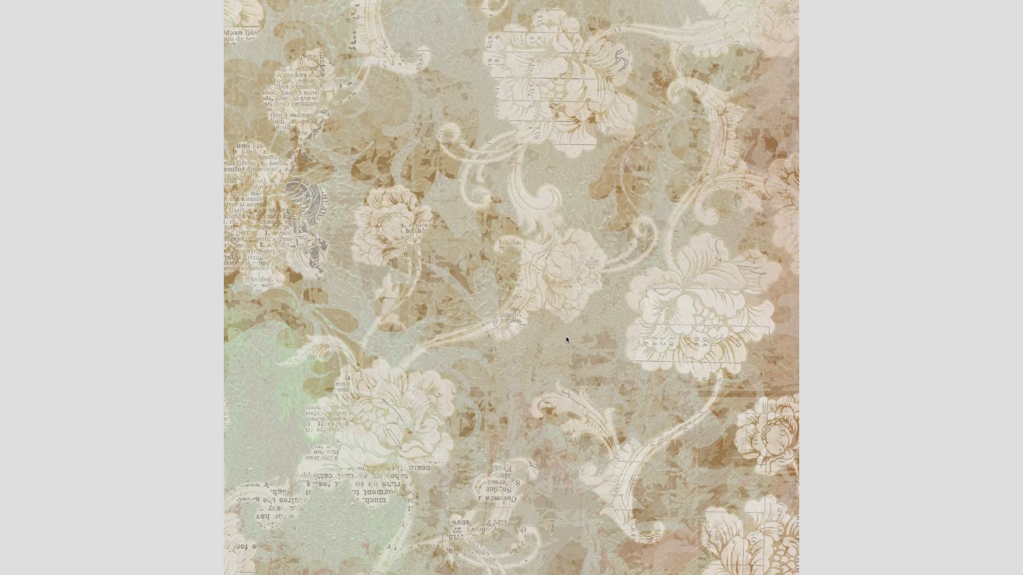
key(Right)
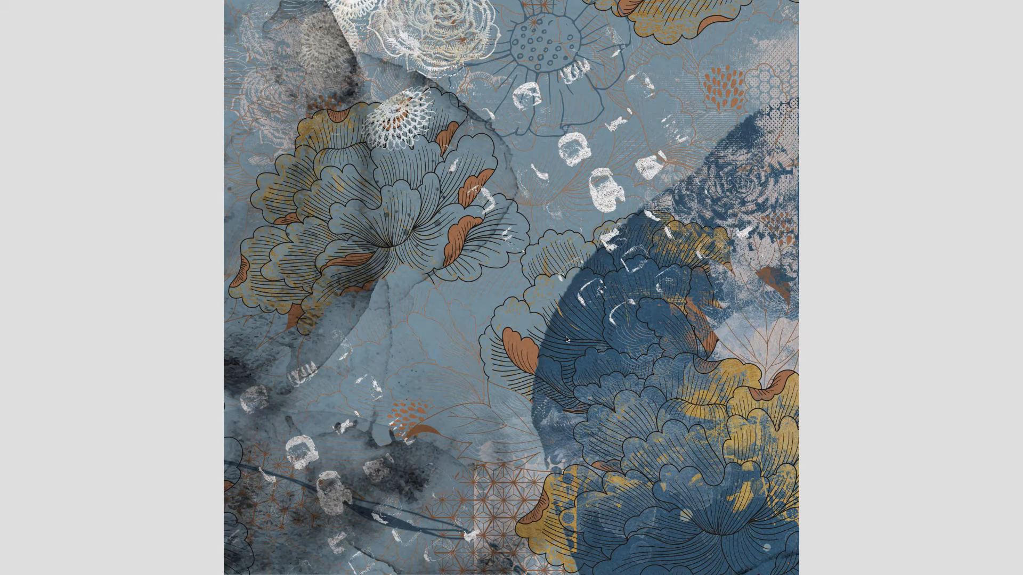
key(Right)
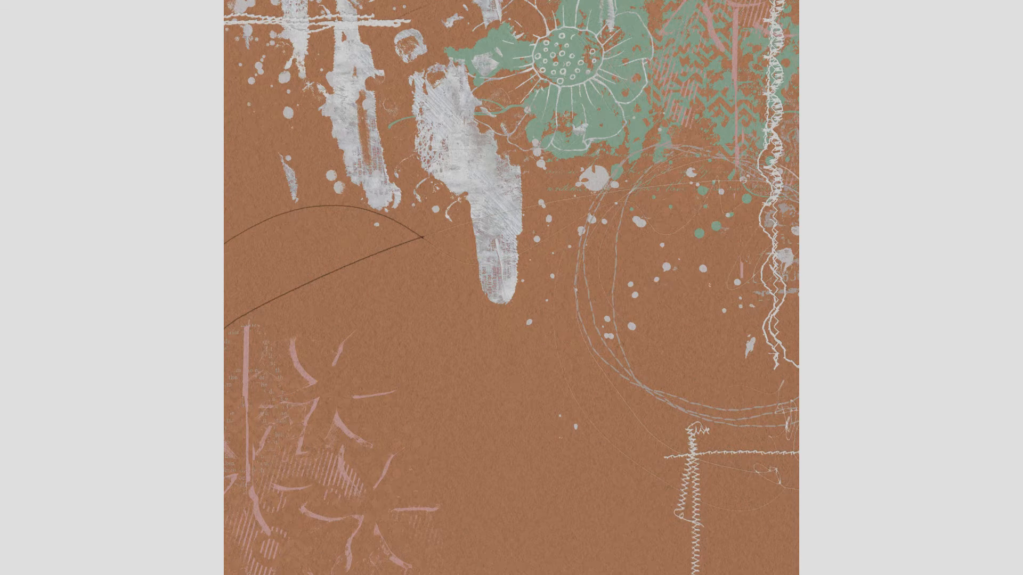
key(Right)
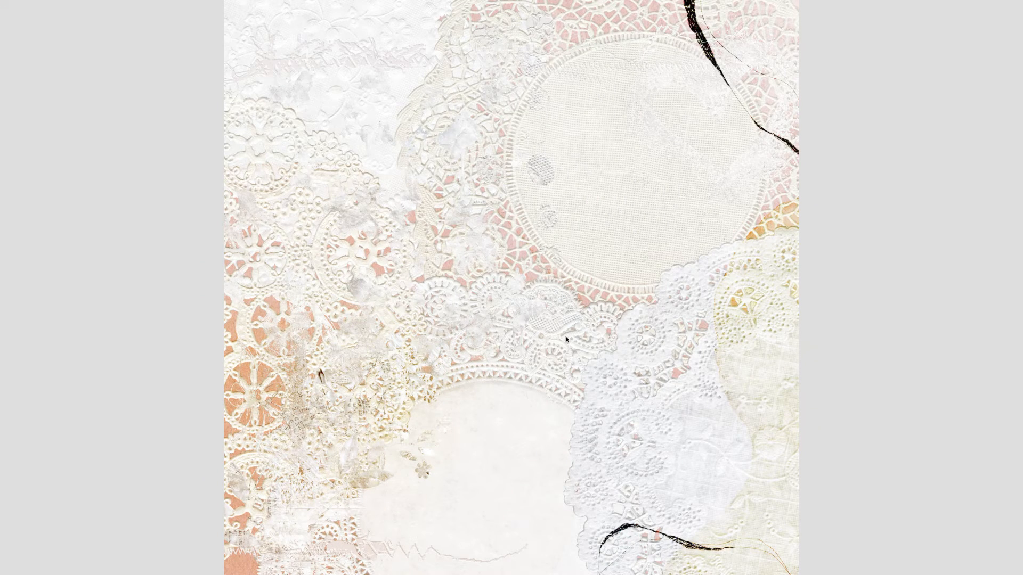
key(Right)
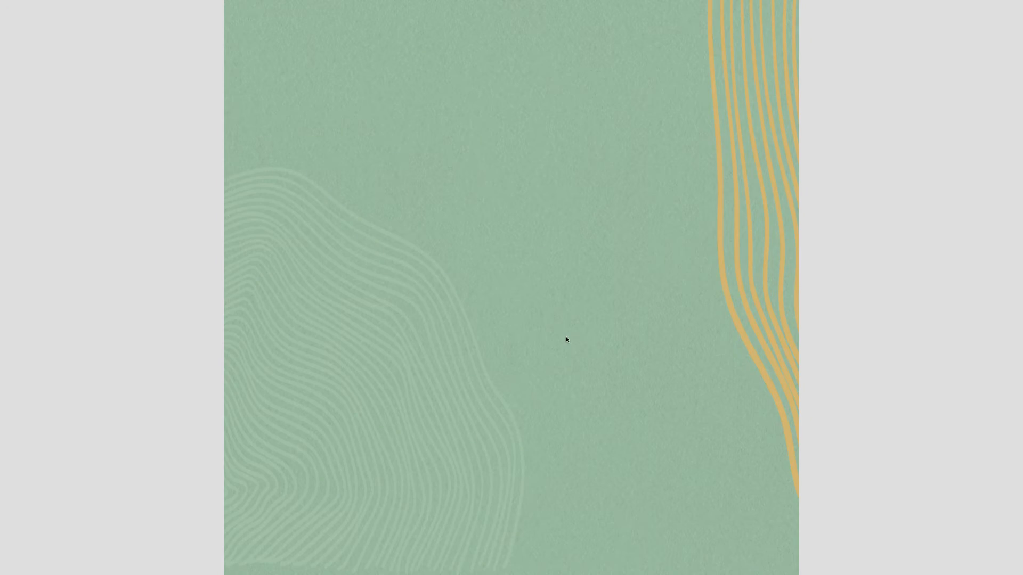
Look through the full-screen previews of the patterned and artsy background papers
key(Right)
key(Right)
key(Right)
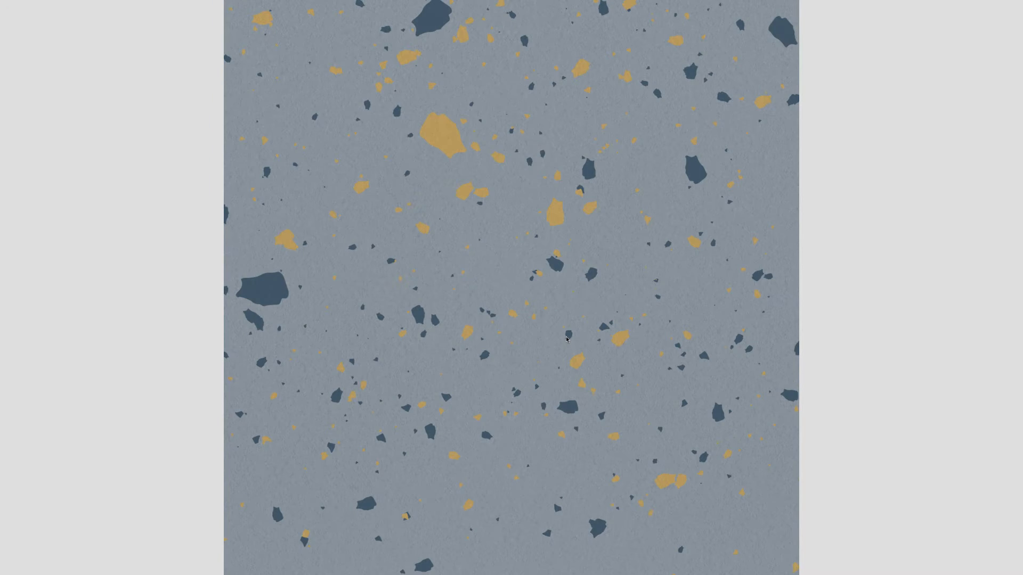
key(Right)
key(Right)
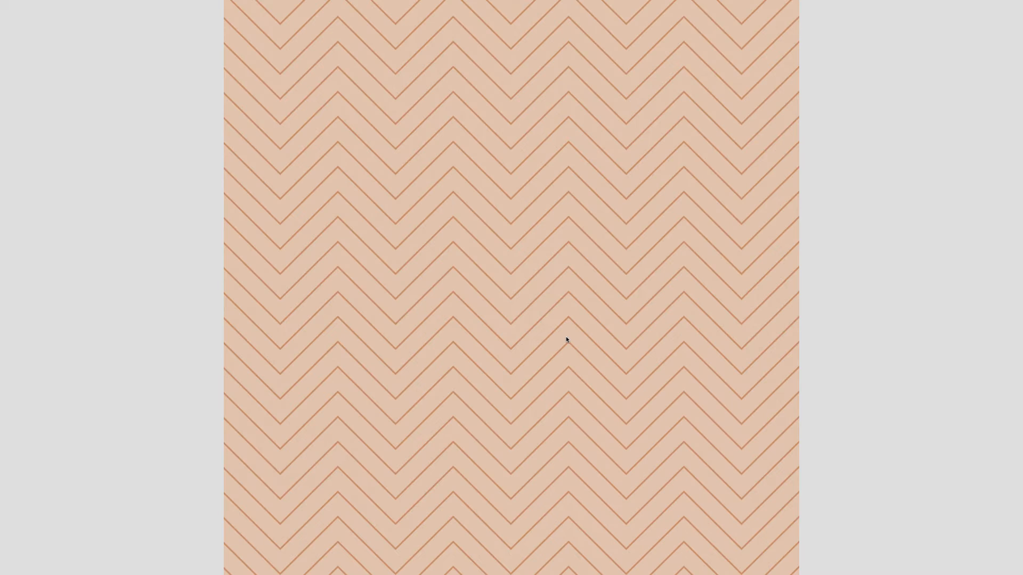
key(Right)
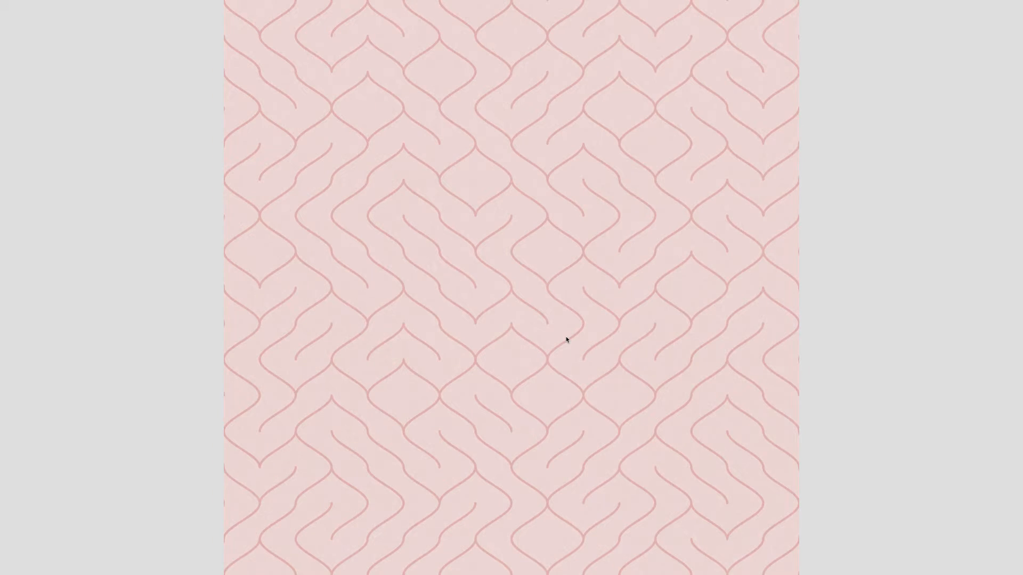
key(Right)
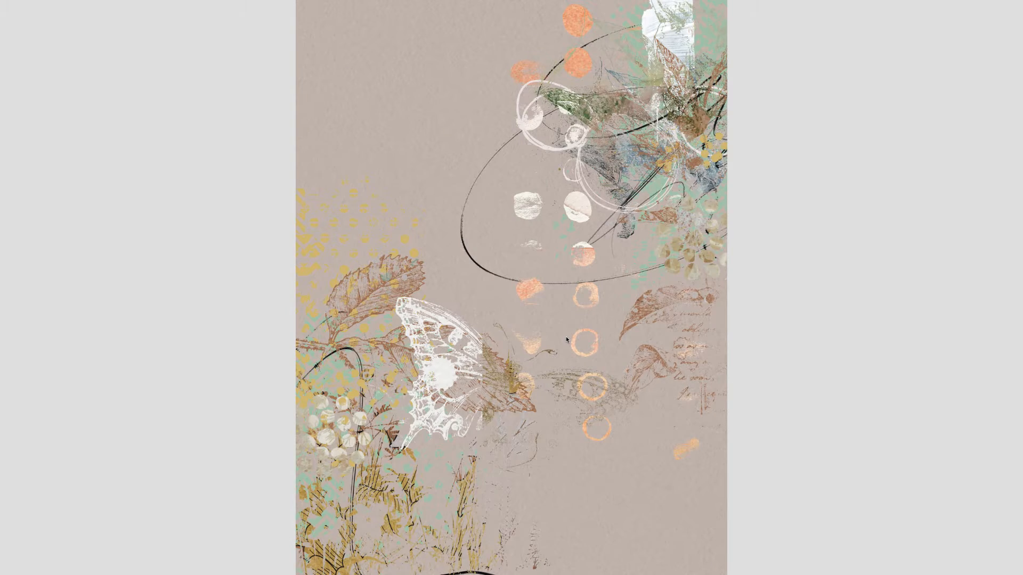
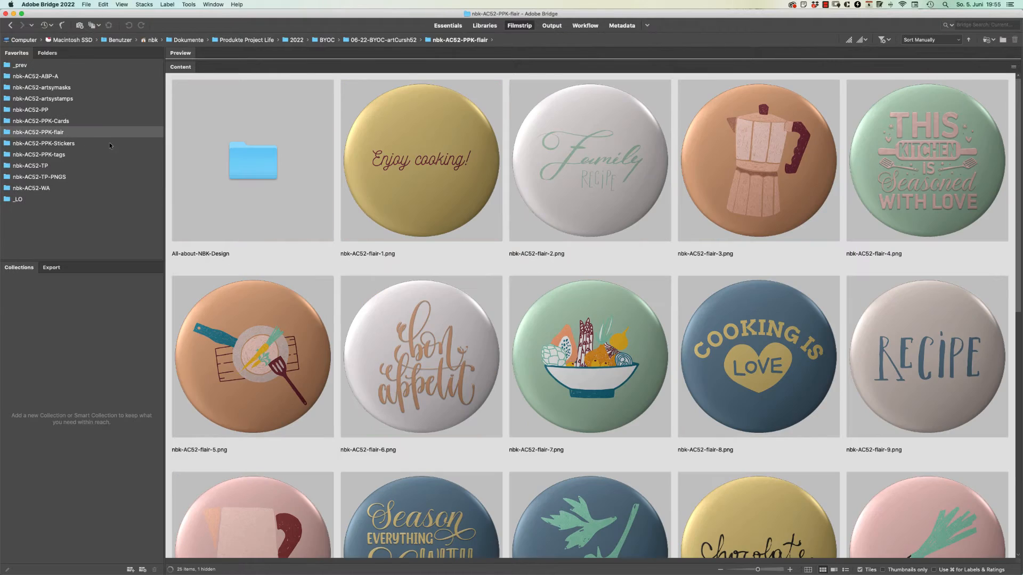
Examine the flair badges and tile magnets in the nbk-AC52-PPK-flair folder
click(983, 195)
scroll(778, 394, down, 10)
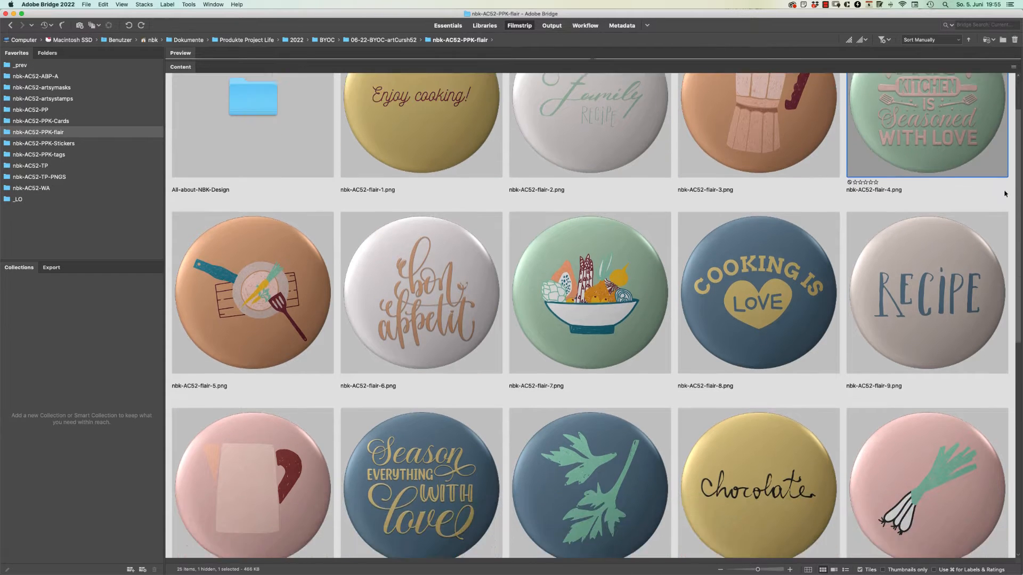
scroll(773, 410, down, 1)
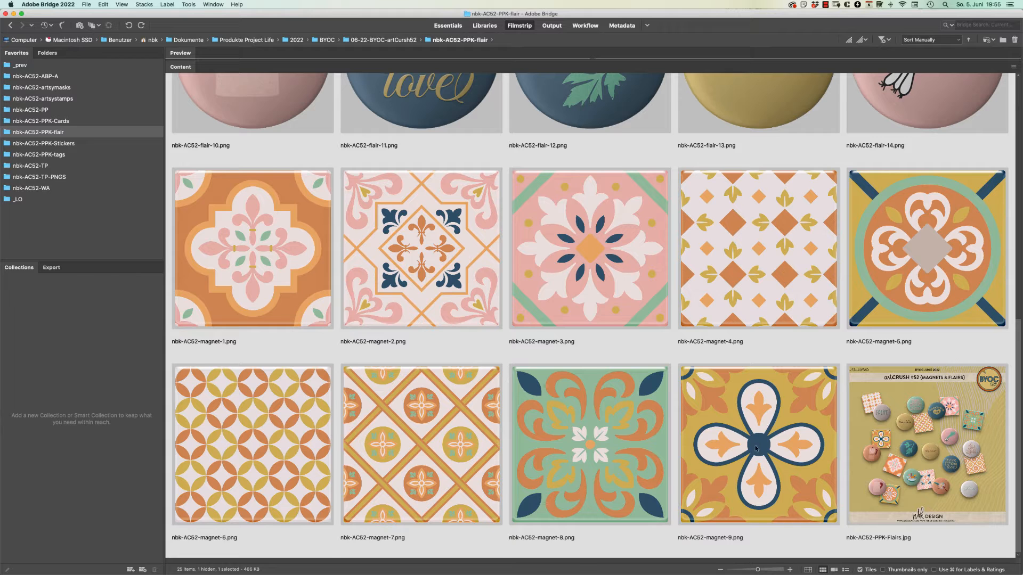
scroll(755, 449, up, 10)
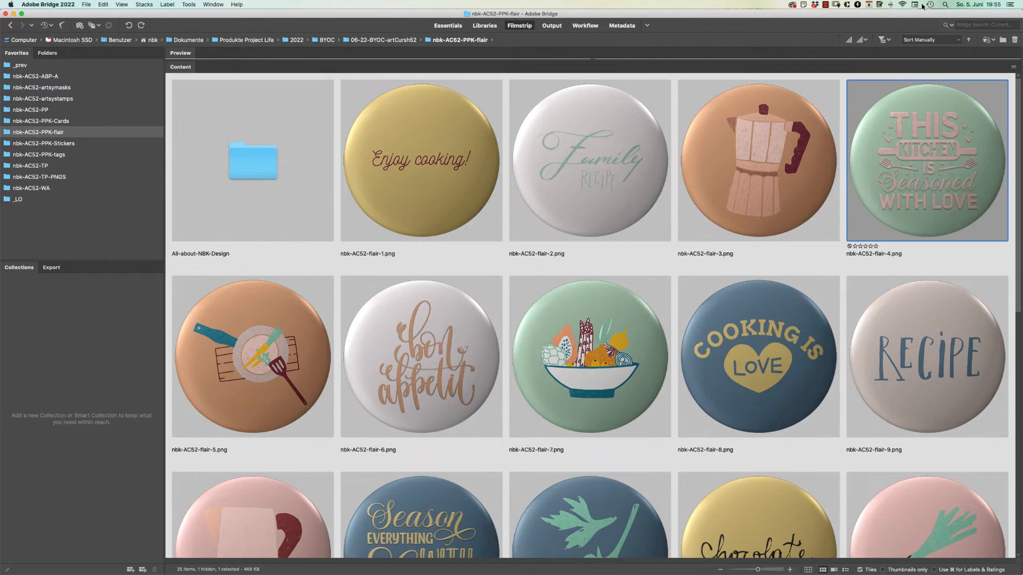
Browse the plastic folder of nbk-AC52-PPK-Stickers and open the beet sticker nbk-AC52-PPK-Sticker-plastic-36.png in Photoshop
click(86, 143)
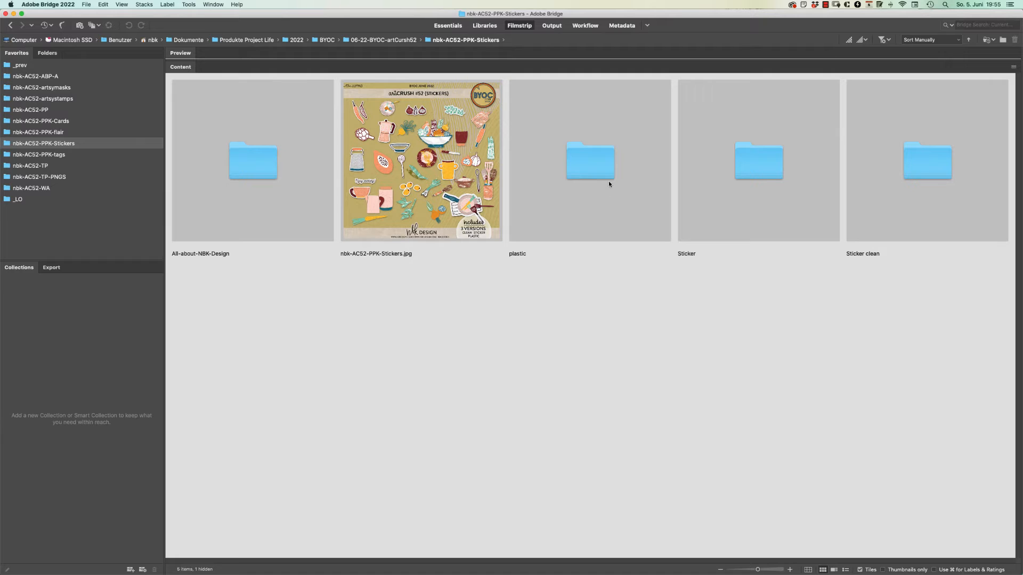
double_click(589, 164)
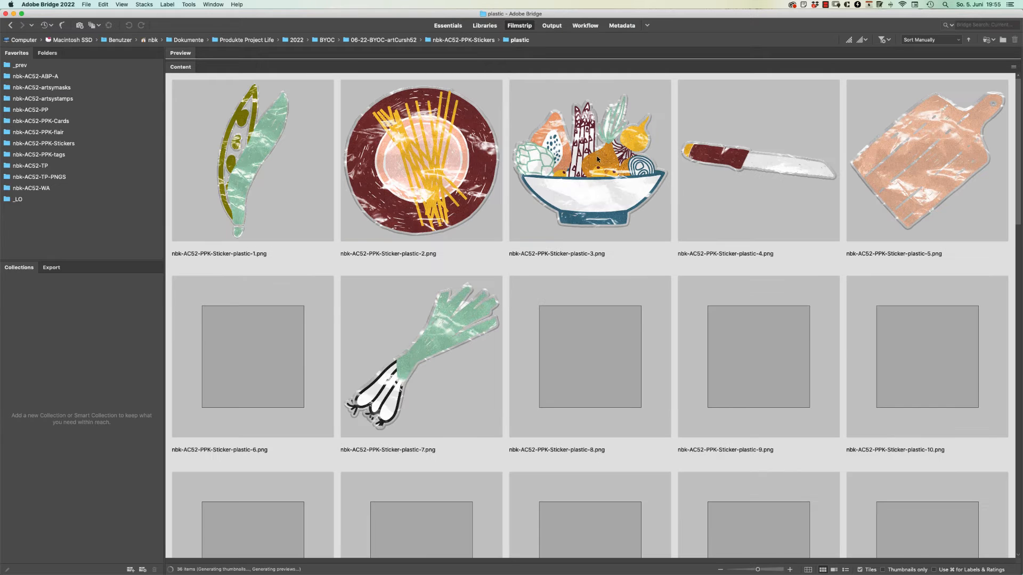
click(485, 158)
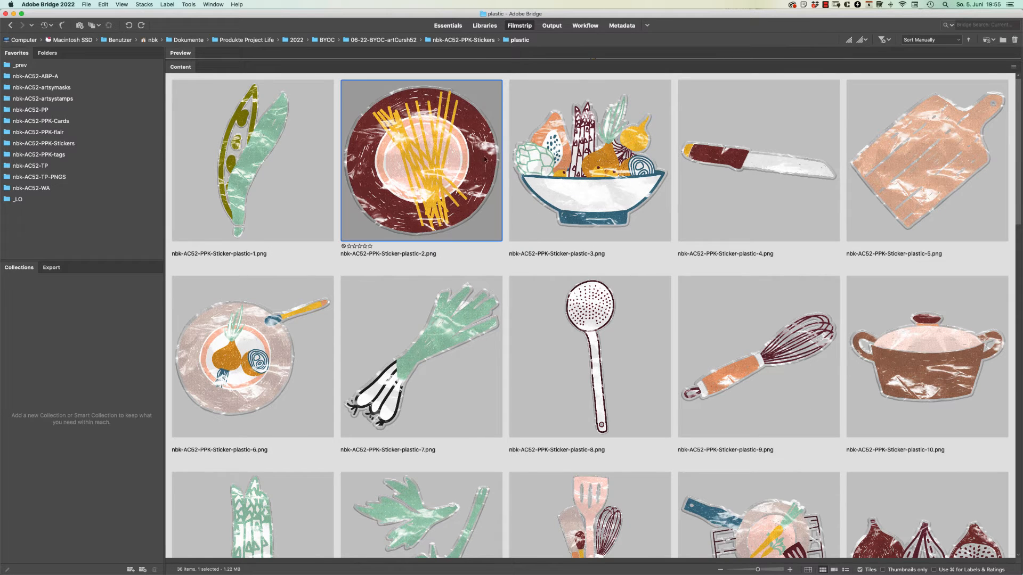
scroll(823, 241, down, 10)
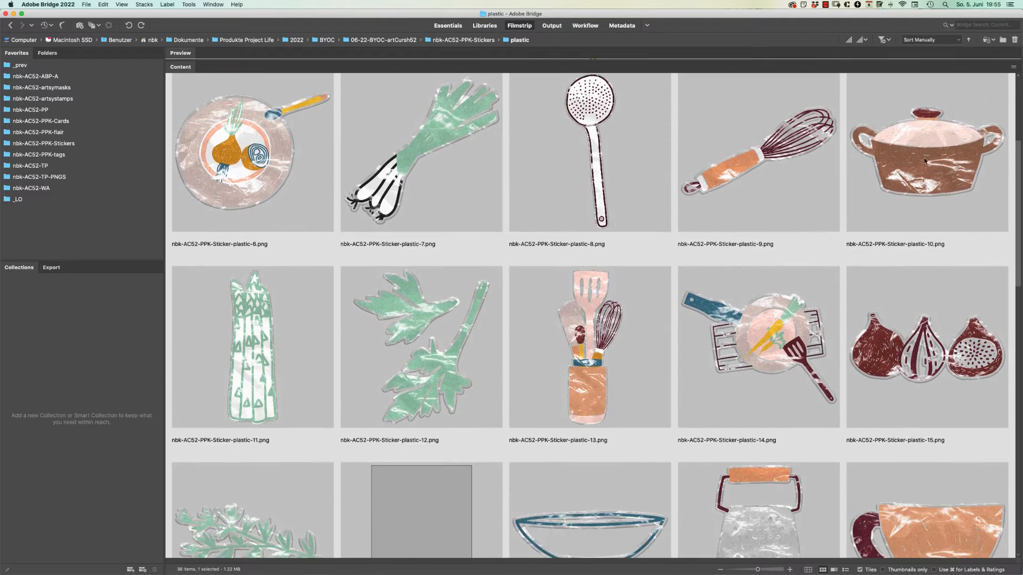
scroll(821, 242, down, 10)
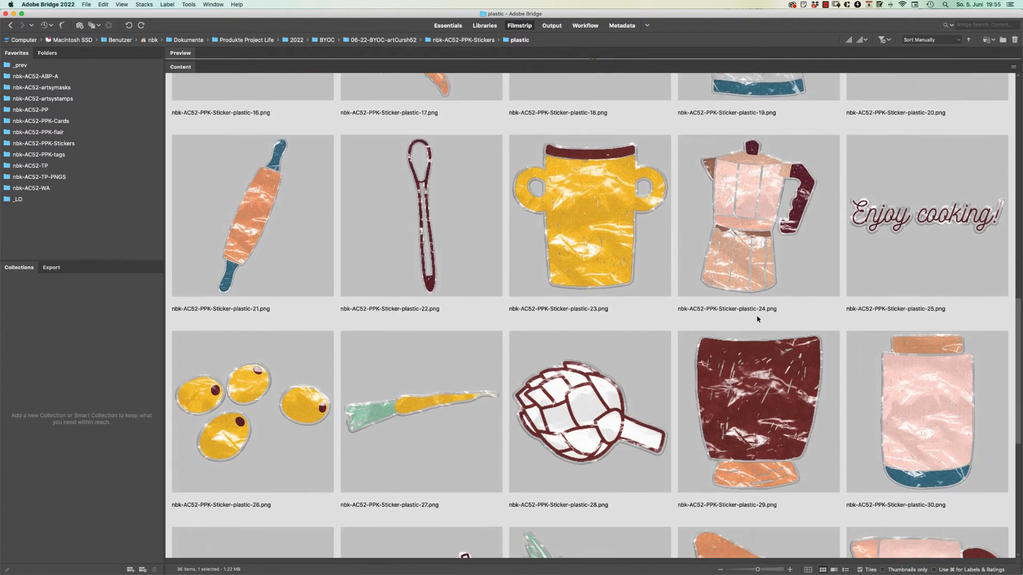
scroll(724, 401, down, 2)
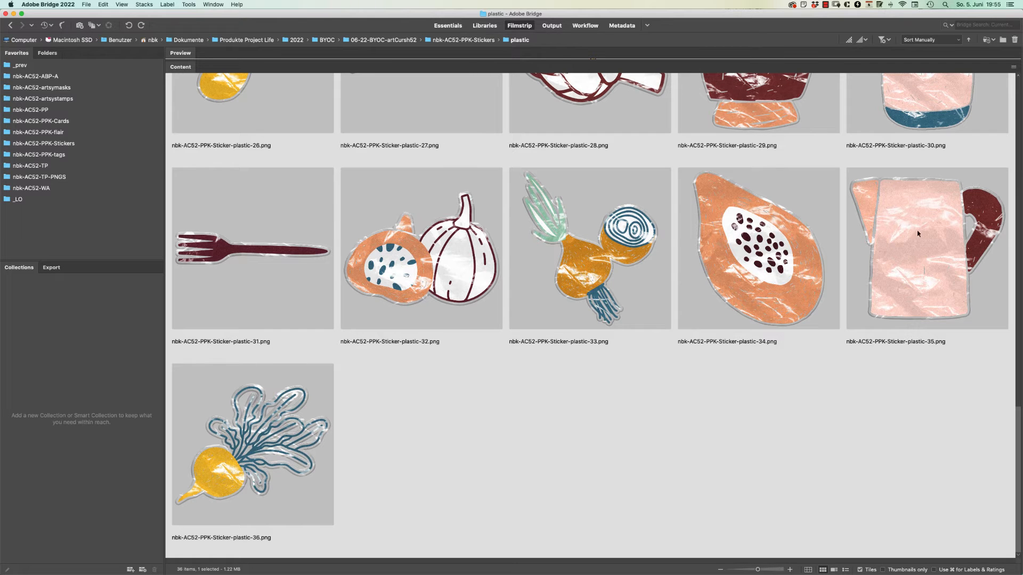
double_click(280, 434)
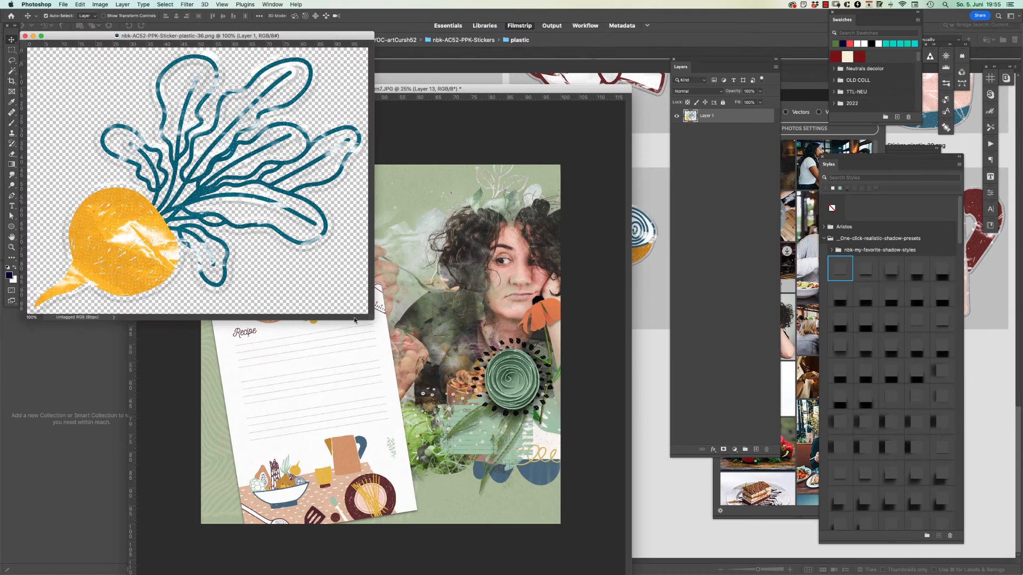
Add the beet sticker to the recipe layout, shrink and rotate it, and place it over the recipe card's right edge
drag(213, 228, 336, 400)
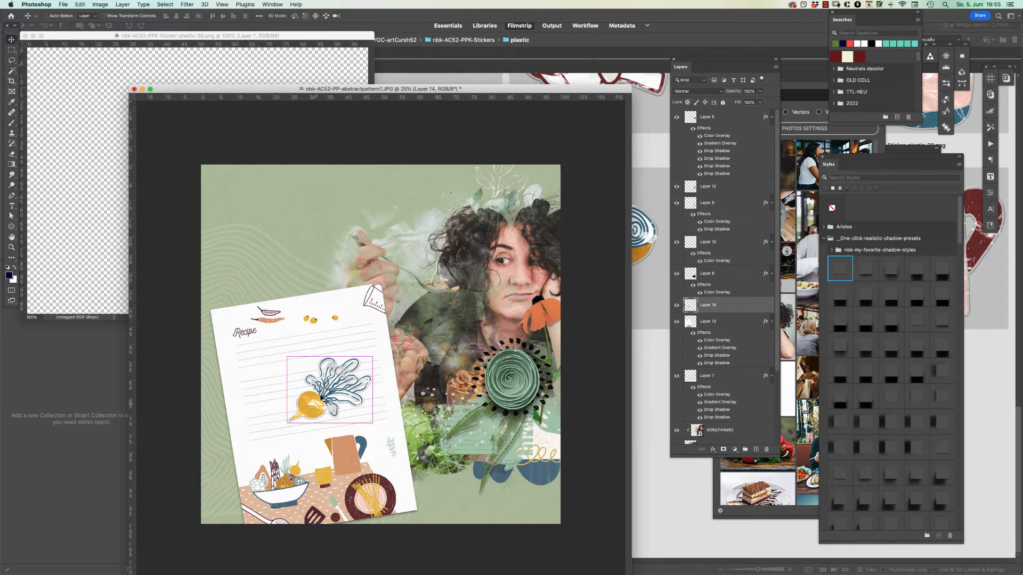
key(super+t)
drag(369, 300, 332, 292)
drag(297, 416, 368, 435)
key(Return)
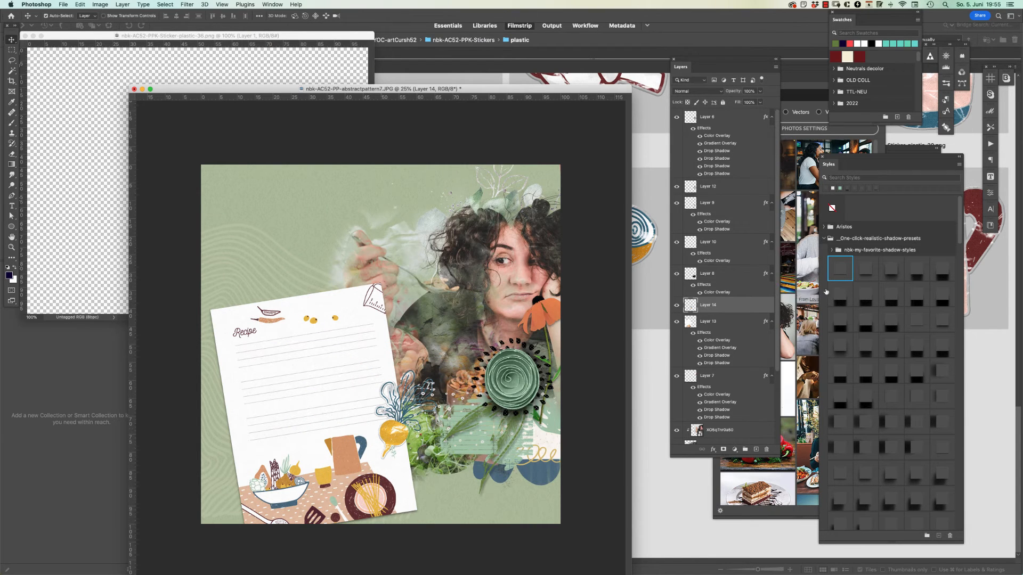
Apply a shadow style with two drop shadows to the beet sticker and scale its layer effects to 50%
click(841, 271)
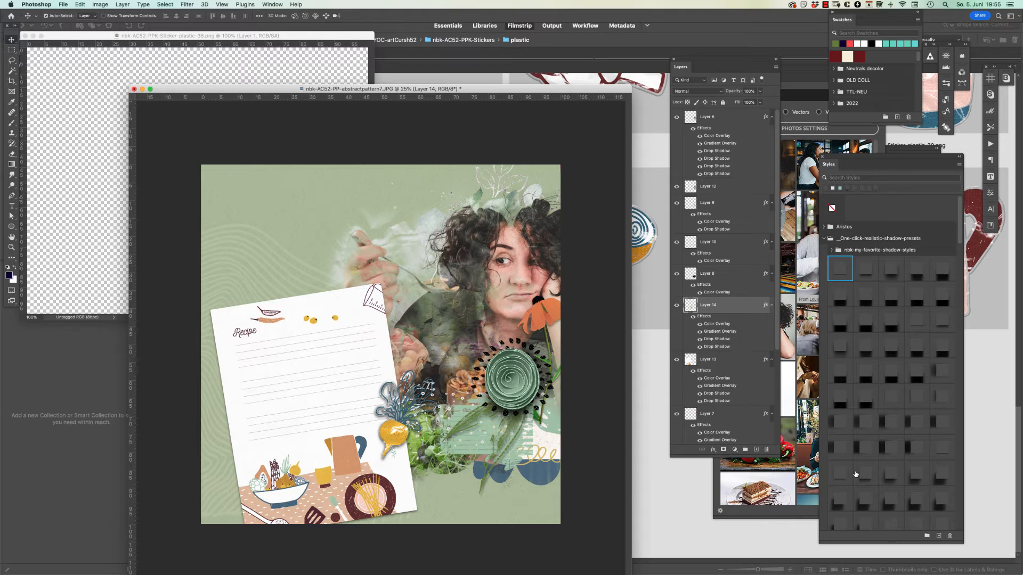
click(941, 449)
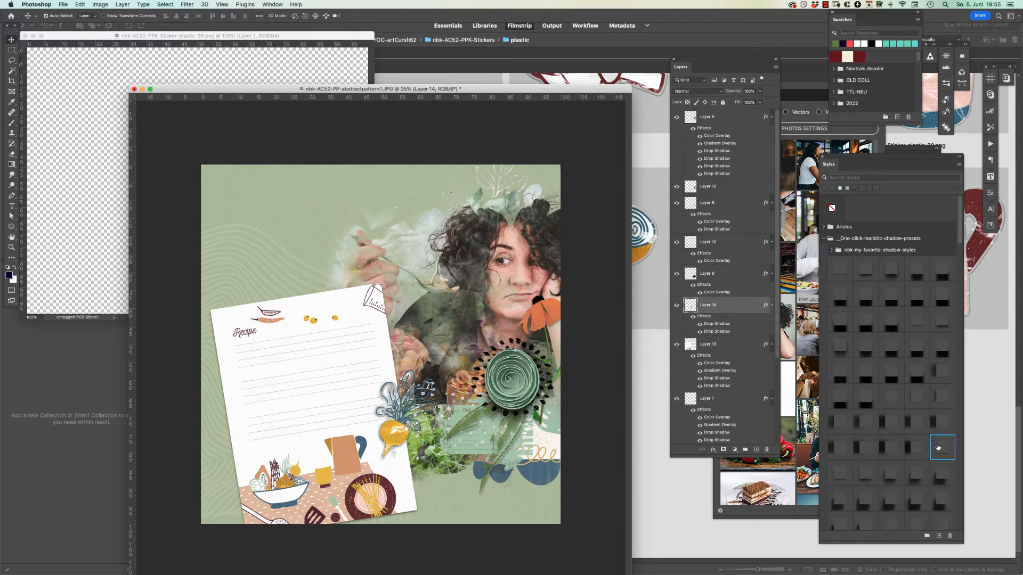
right_click(773, 303)
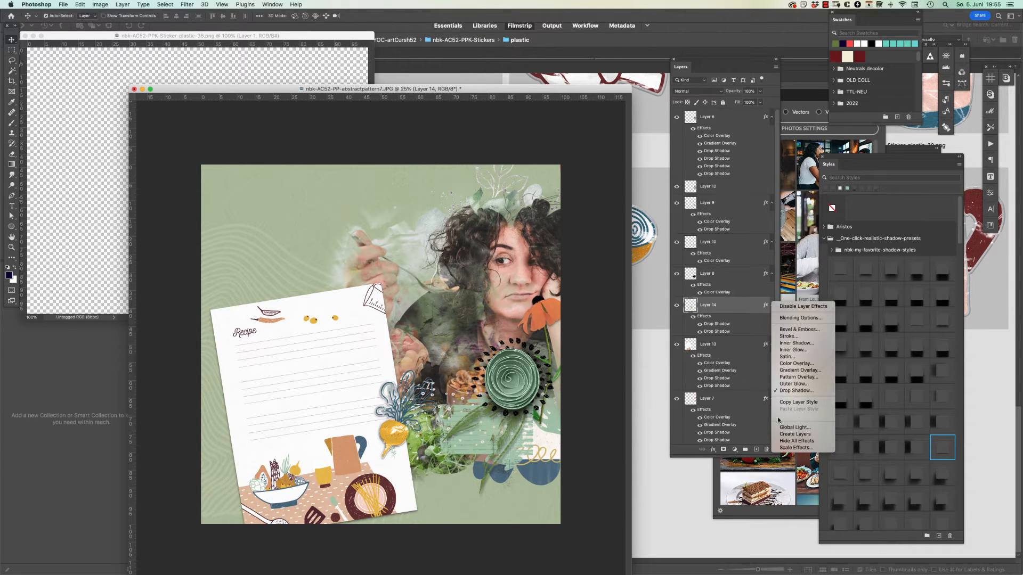
click(789, 448)
text(50)
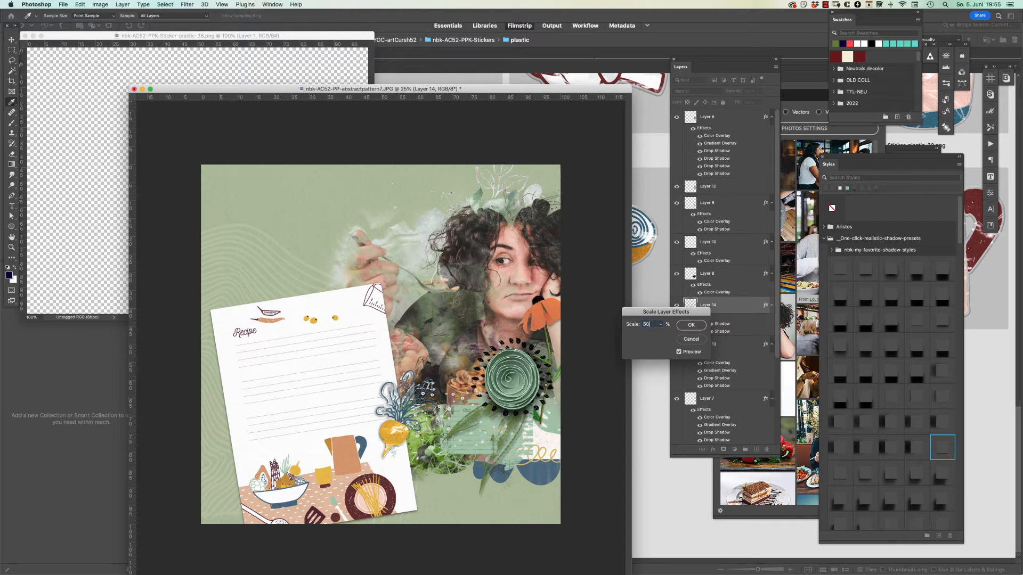
key(Return)
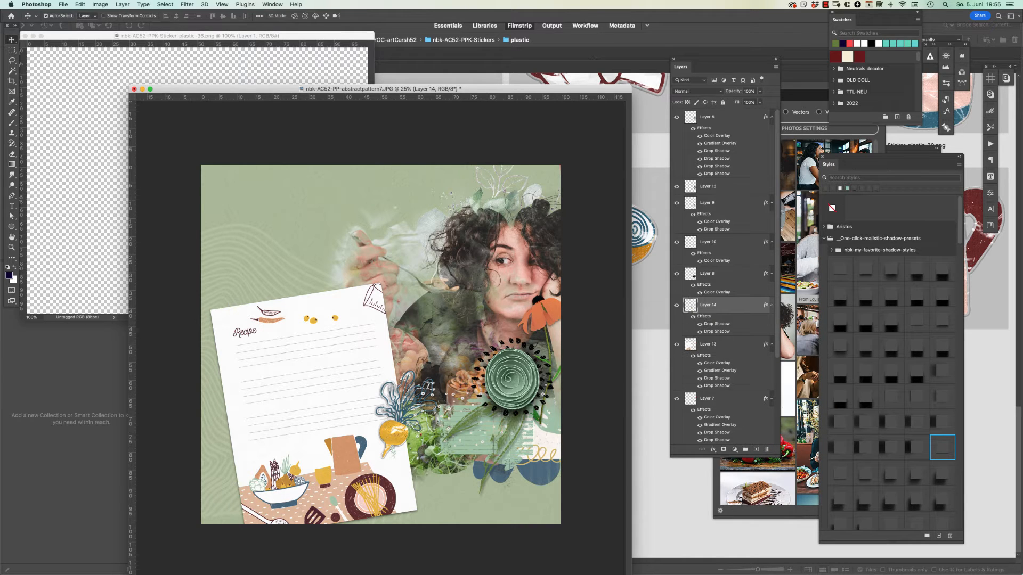
Switch to Adobe Bridge and open the vegetable bowl sticker nbk-AC52-PPK-Sticker-3.png from the Sticker folder
click(548, 26)
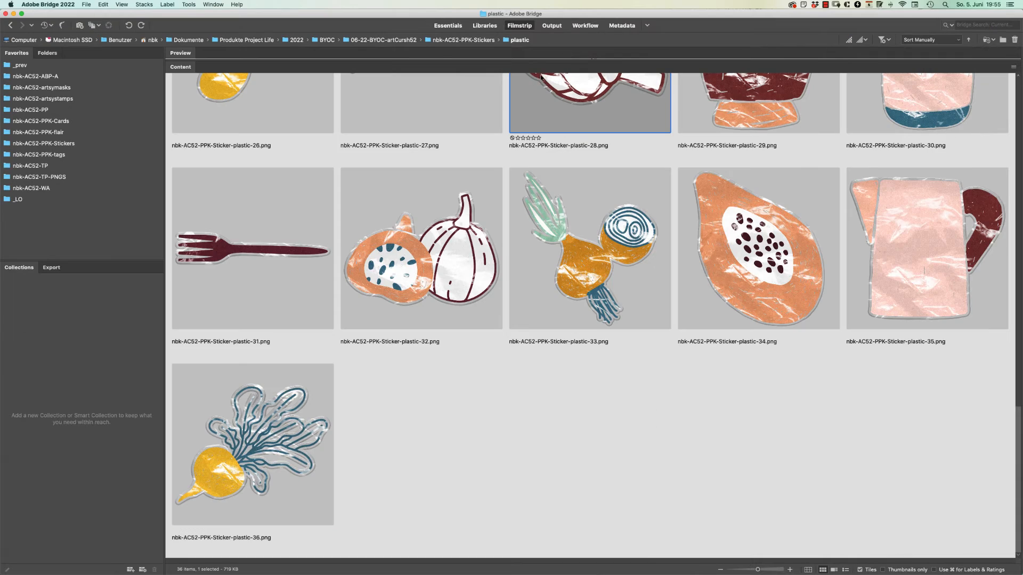
key(super+Up)
click(738, 167)
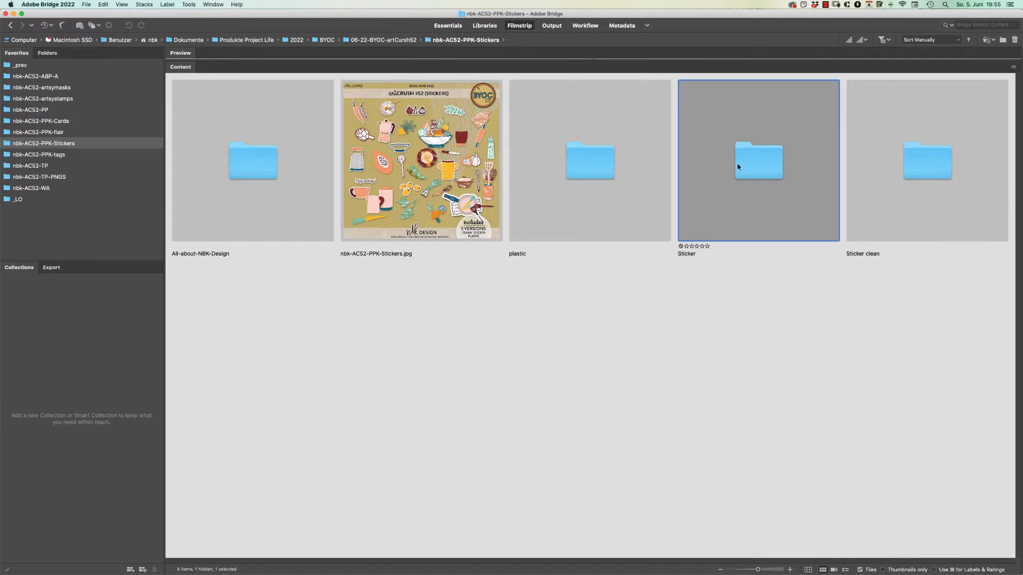
double_click(762, 161)
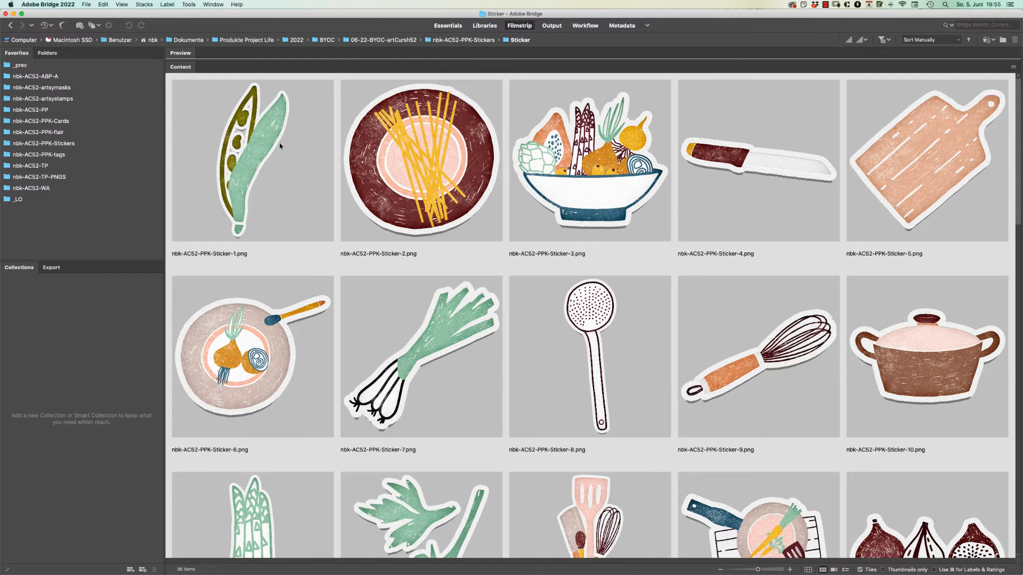
double_click(629, 188)
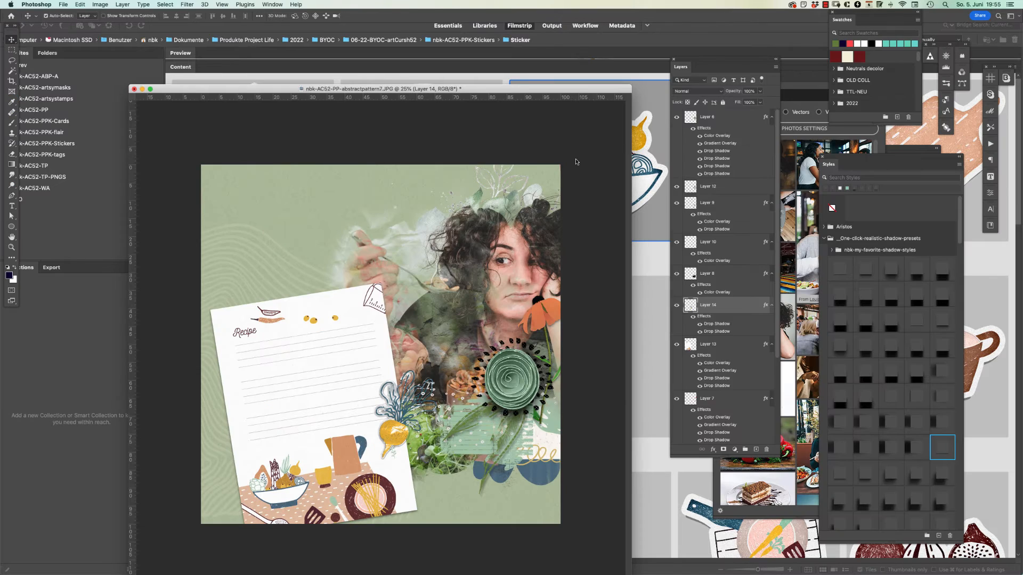
Add the vegetable bowl sticker to the layout, shrink it and align it over the bowl printed on the recipe card
drag(286, 317, 450, 336)
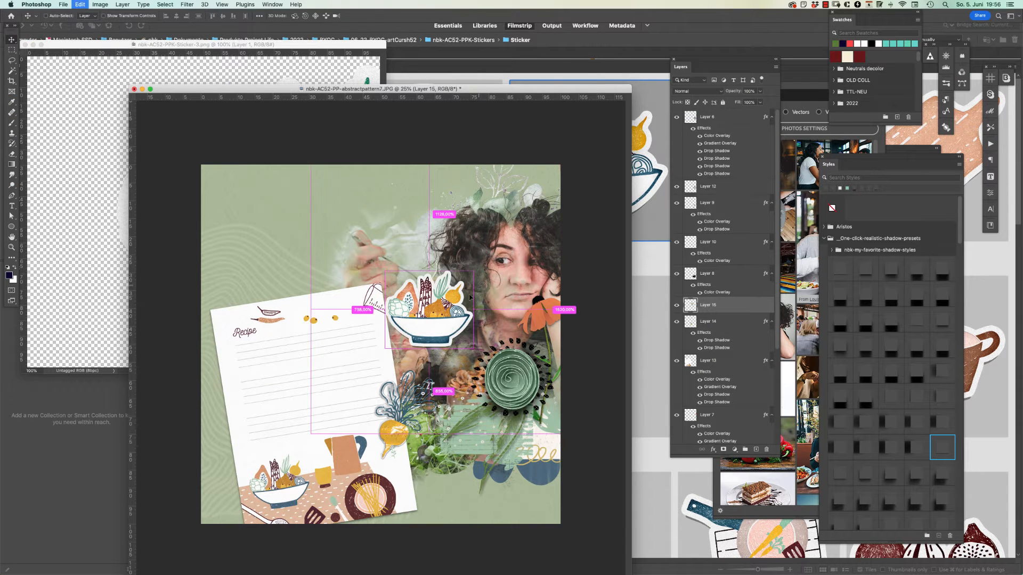
key(super+t)
drag(501, 276, 470, 262)
drag(420, 319, 354, 252)
key(Return)
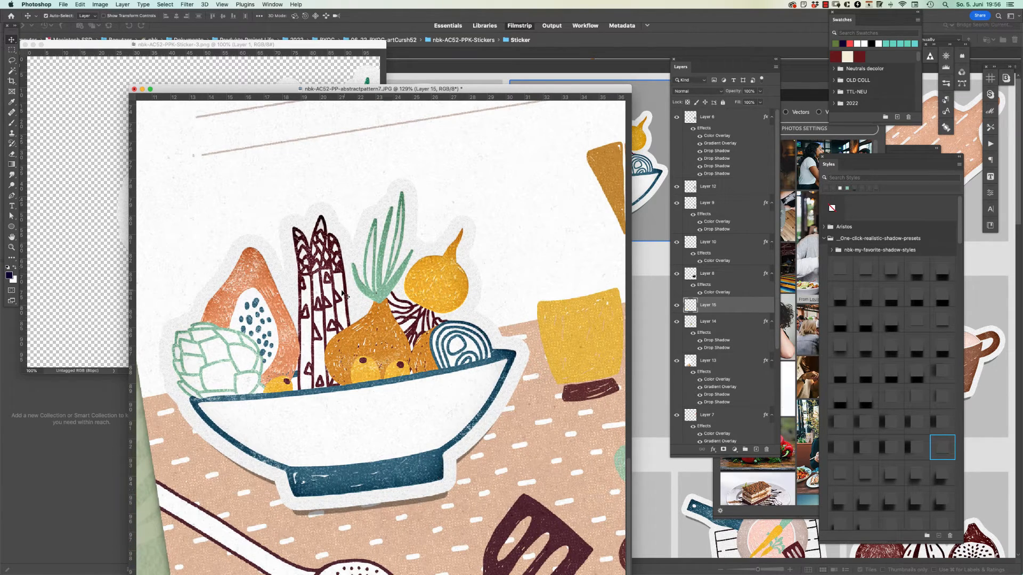
drag(415, 395, 414, 394)
key(super+0)
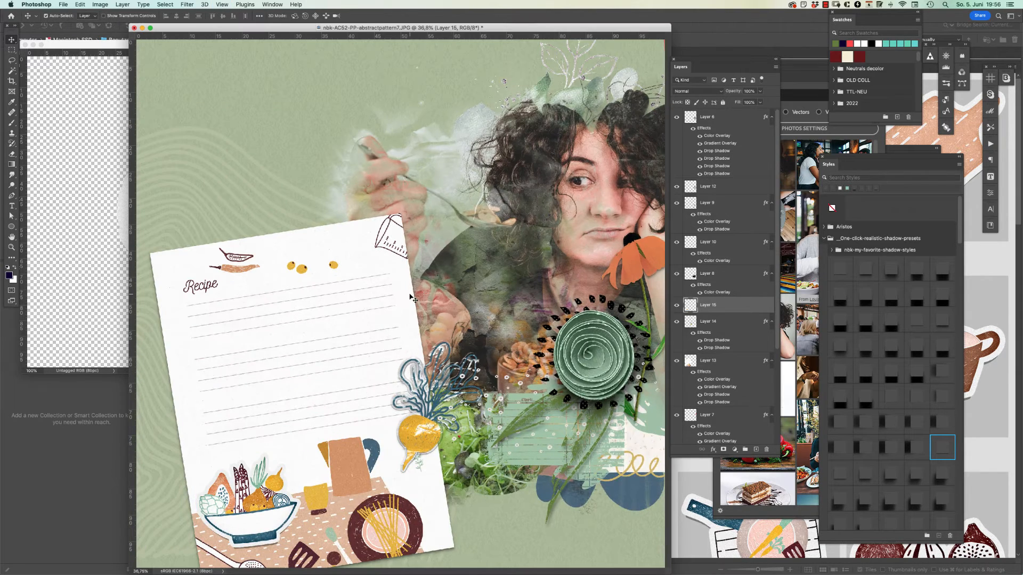
Enlarge the bowl sticker to about 125%, rotate it slightly counterclockwise and reposition it over the card's printed bowl
key(super+t)
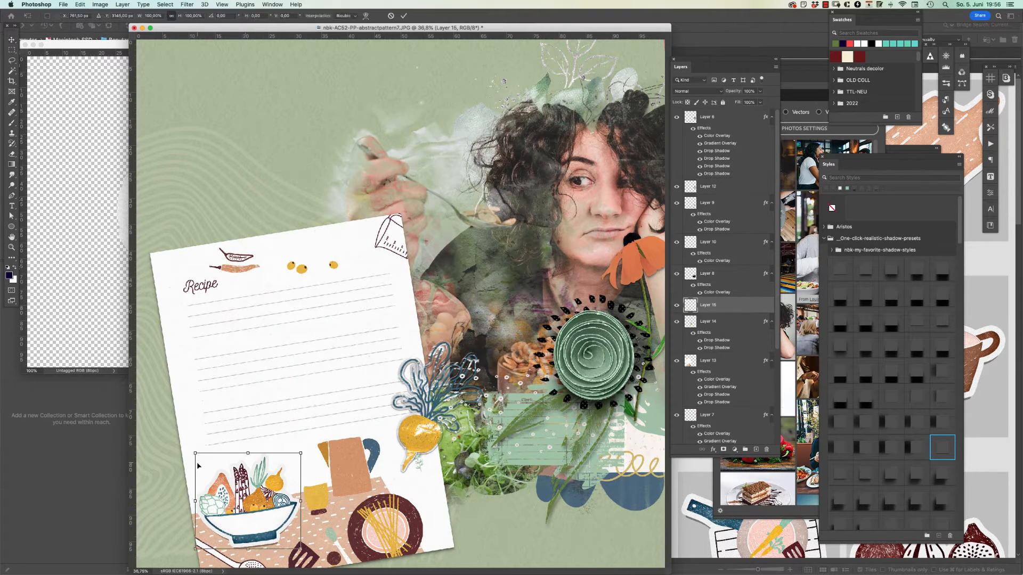
mouse_move(196, 454)
mouse_down()
mouse_move(164, 444)
mouse_move(207, 471)
mouse_up()
drag(181, 435, 175, 430)
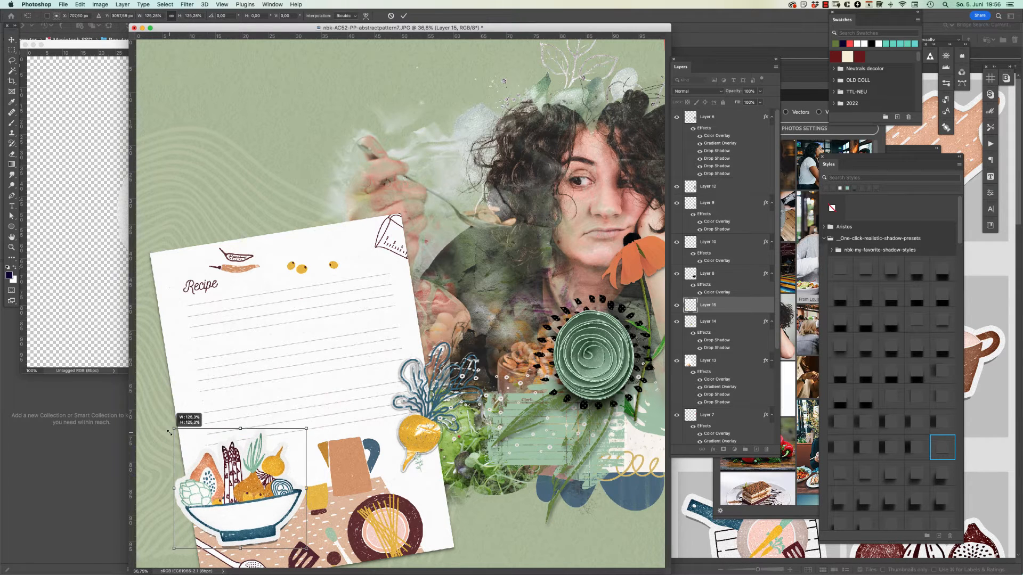
mouse_move(298, 396)
mouse_down()
mouse_move(282, 387)
mouse_move(291, 395)
mouse_up()
drag(269, 450, 269, 454)
key(Return)
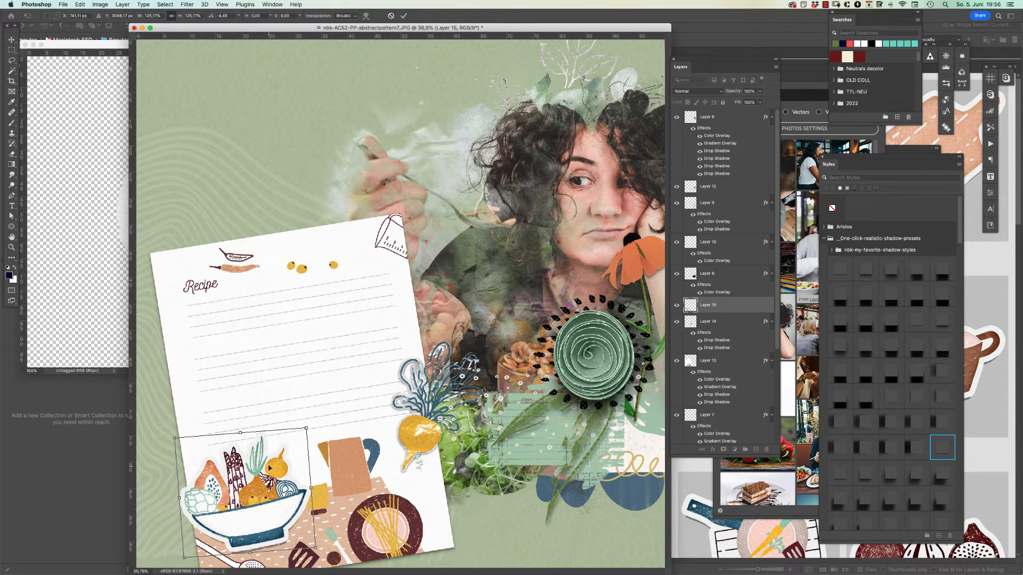
Close the bowl sticker file and open the spaghetti plate sticker nbk-AC52-PPK-Sticker-2.png from Adobe Bridge
click(65, 189)
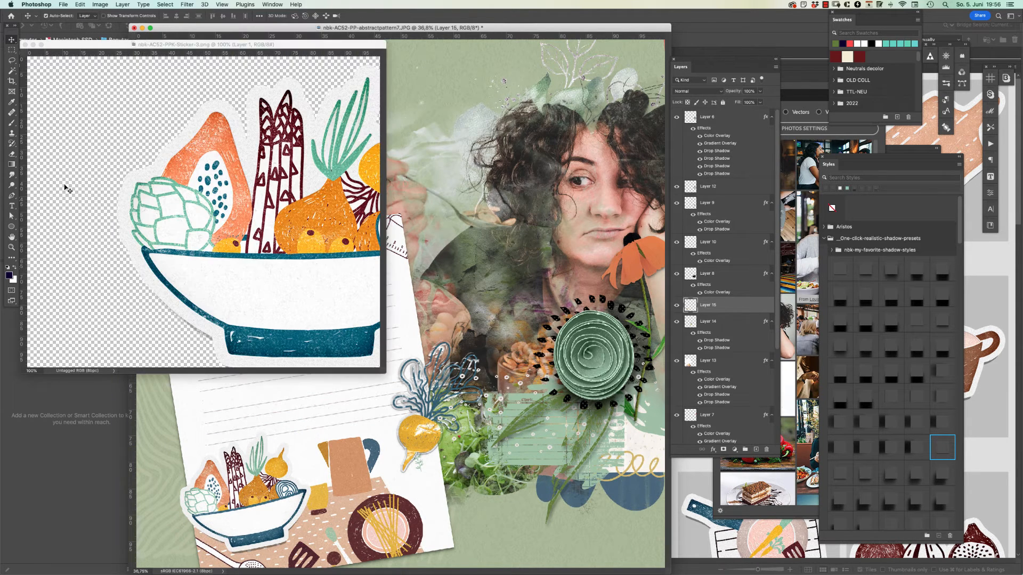
key(super+w)
click(83, 384)
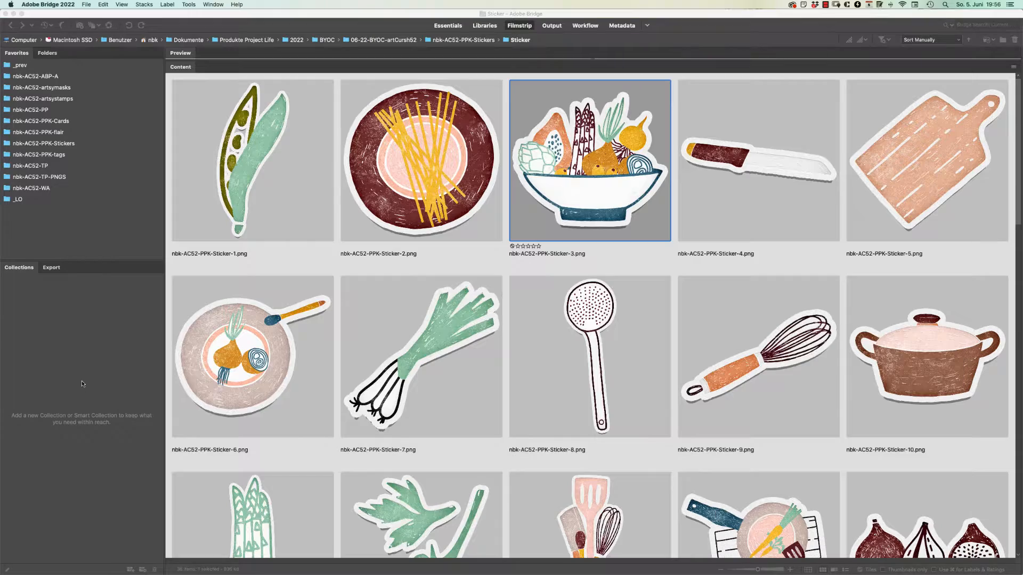
double_click(455, 158)
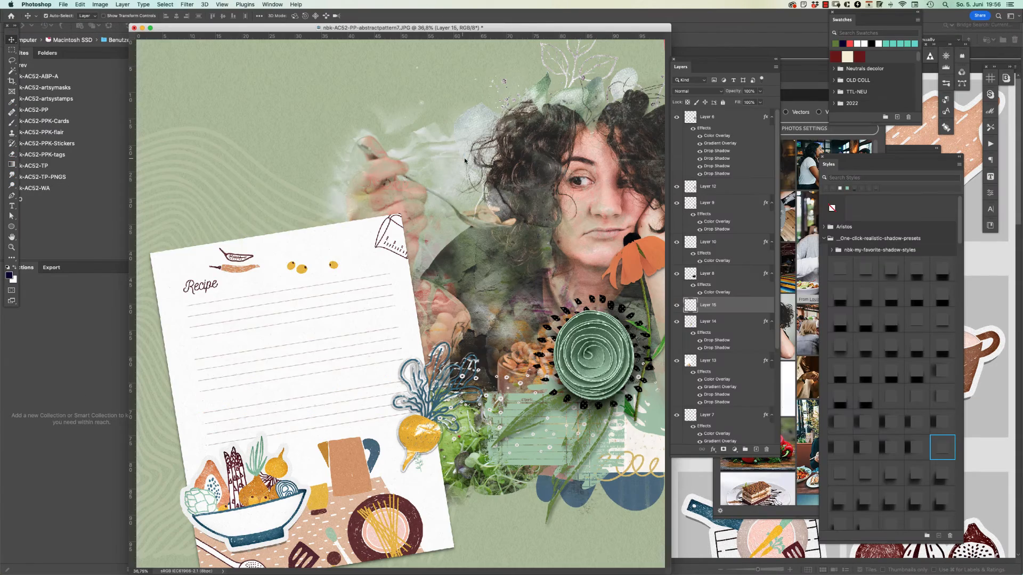
Add the spaghetti plate sticker to the layout and place it over the plate printed on the recipe card
drag(202, 165, 416, 513)
key(super+minus)
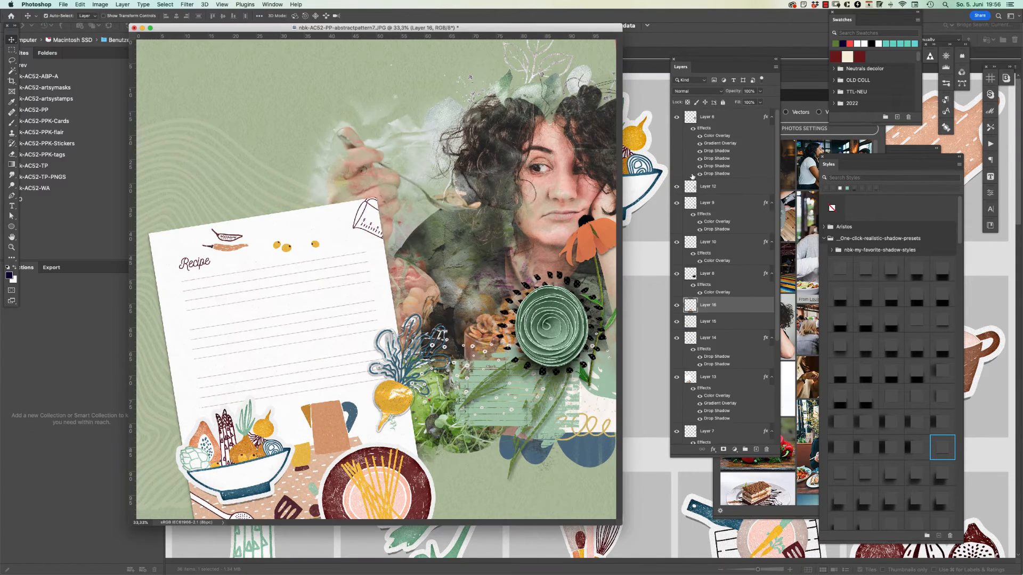
Switch to Adobe Bridge and look through all the stickers in the Sticker folder
click(648, 310)
click(649, 308)
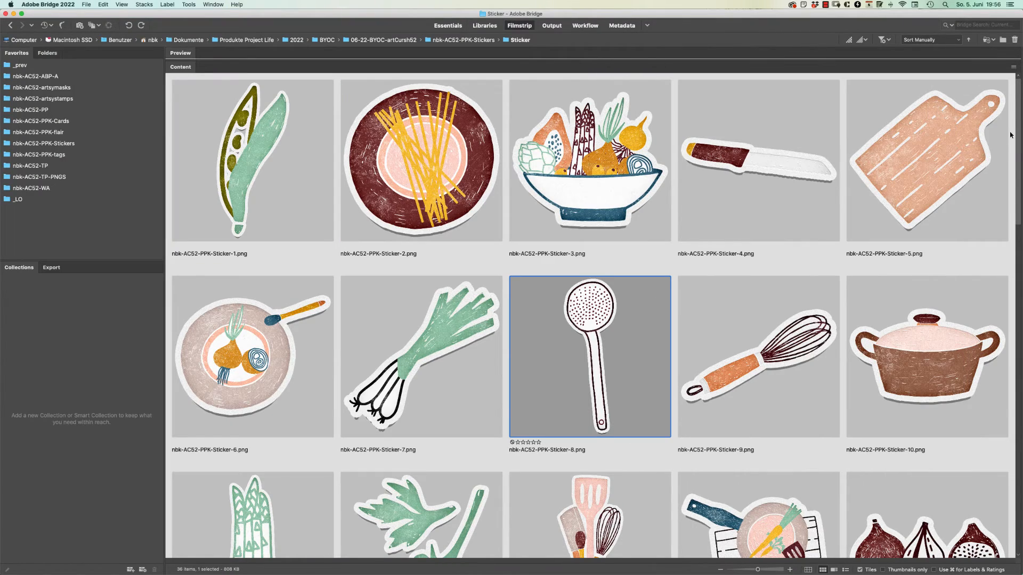
scroll(987, 158, down, 12)
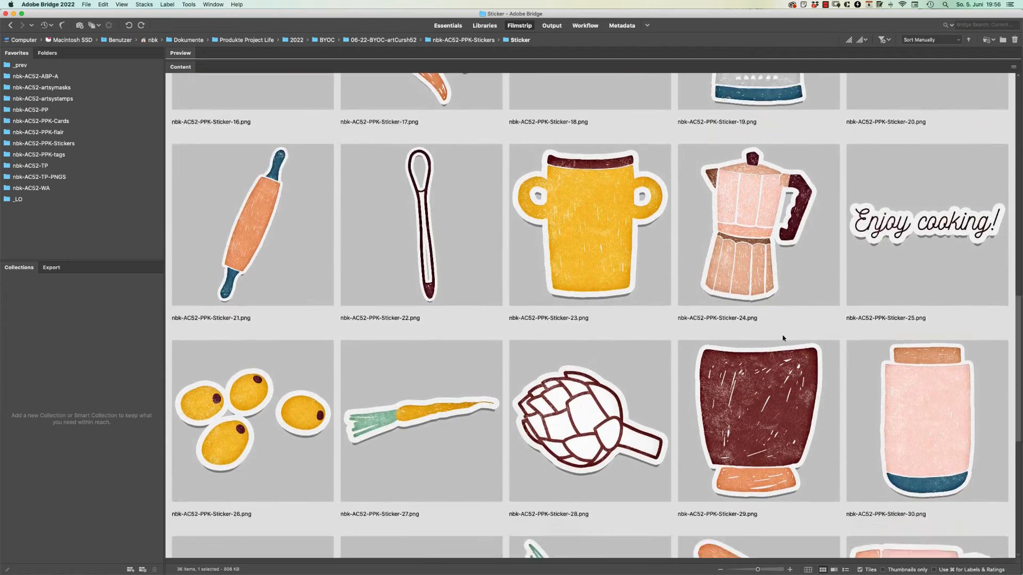
scroll(783, 338, down, 8)
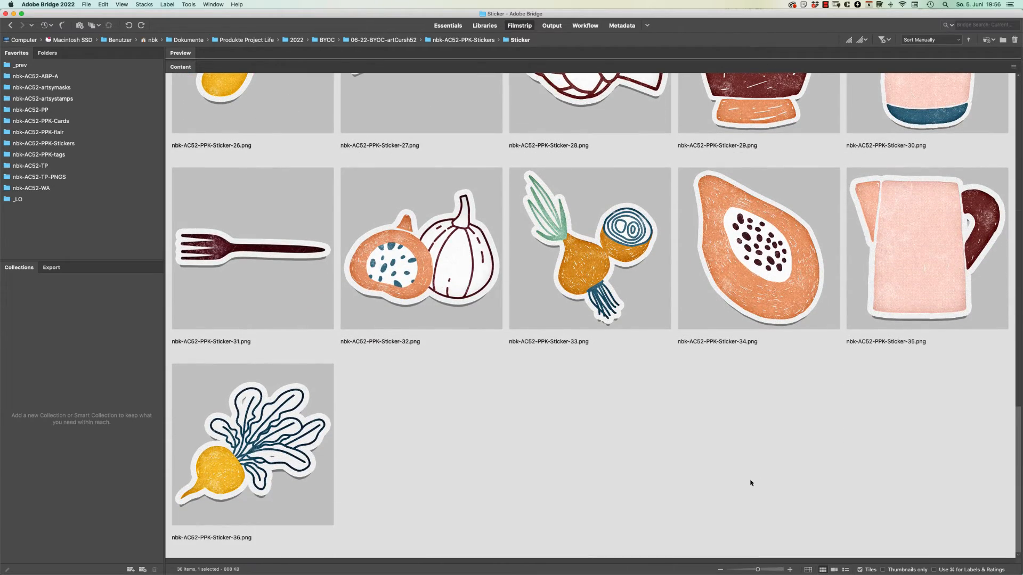
scroll(751, 481, up, 20)
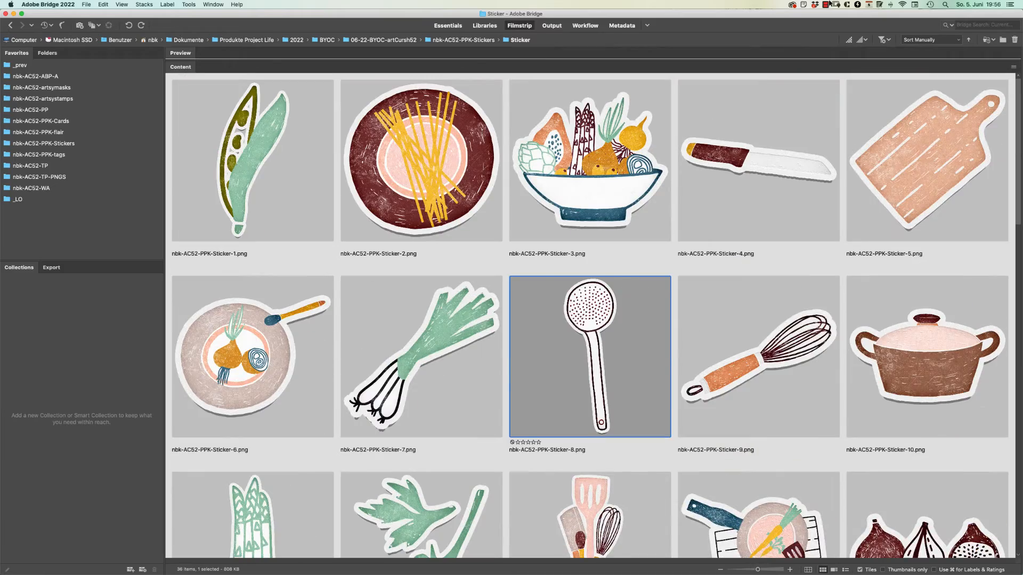
Go to the Sticker clean folder and preview the pea pod sticker nbk-AC52-PPK-Sticker-clean-1.png full screen
key(super+Up)
double_click(933, 171)
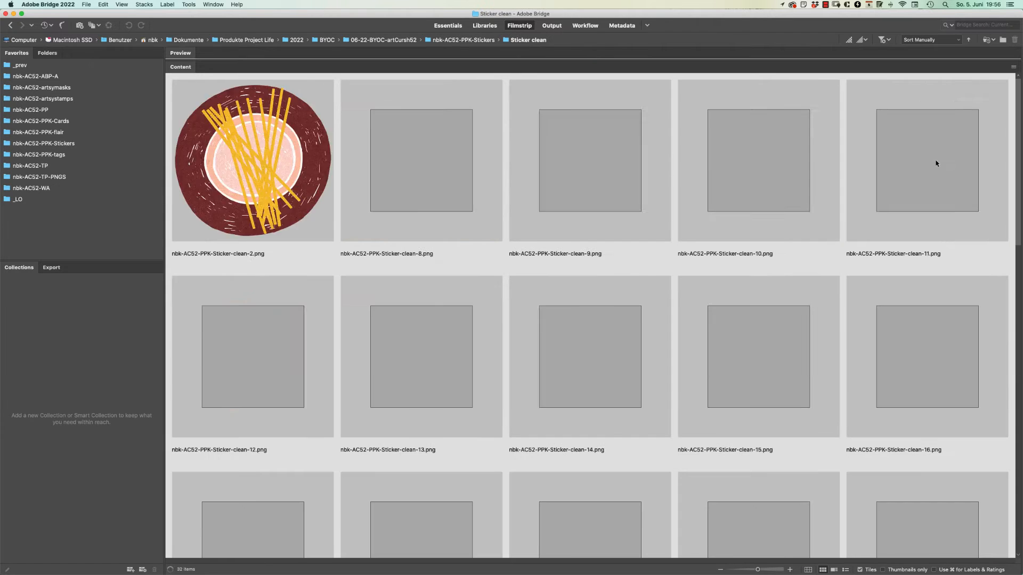
click(250, 99)
key(space)
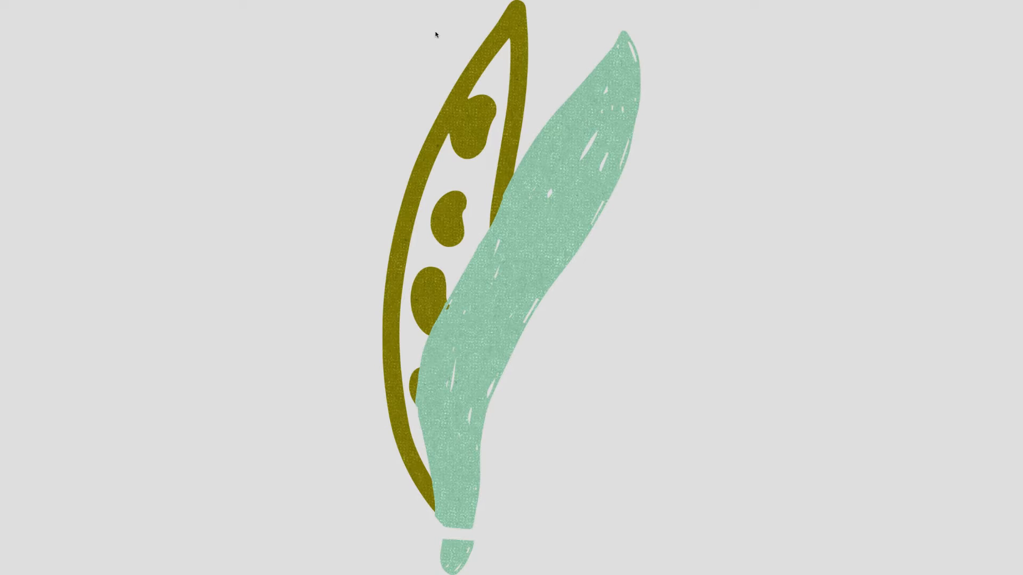
key(space)
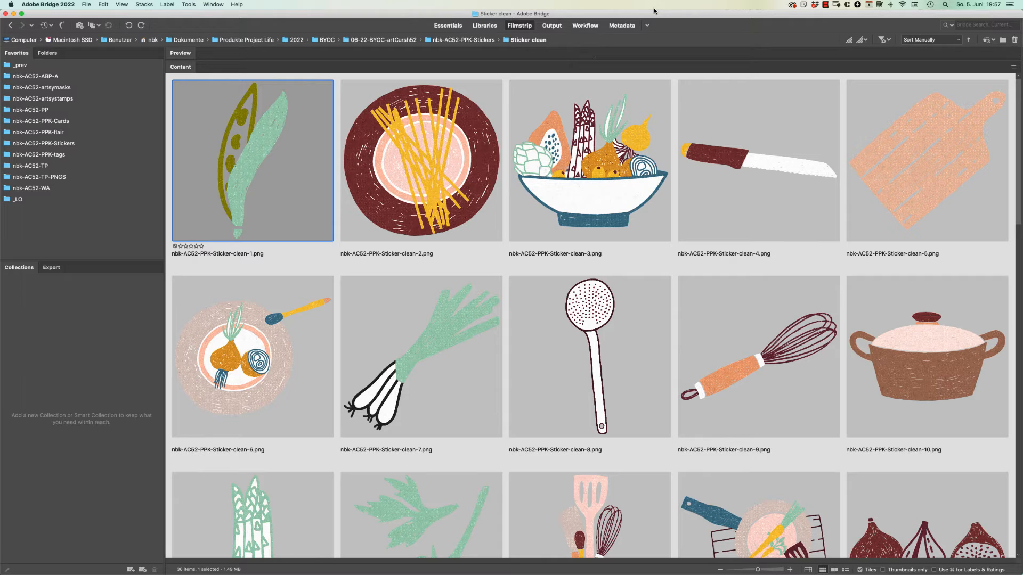
Browse the nbk-AC52-PPK-tags folder and open the bookmark tag nbk-AC52-PPK-tag-18.png
click(20, 26)
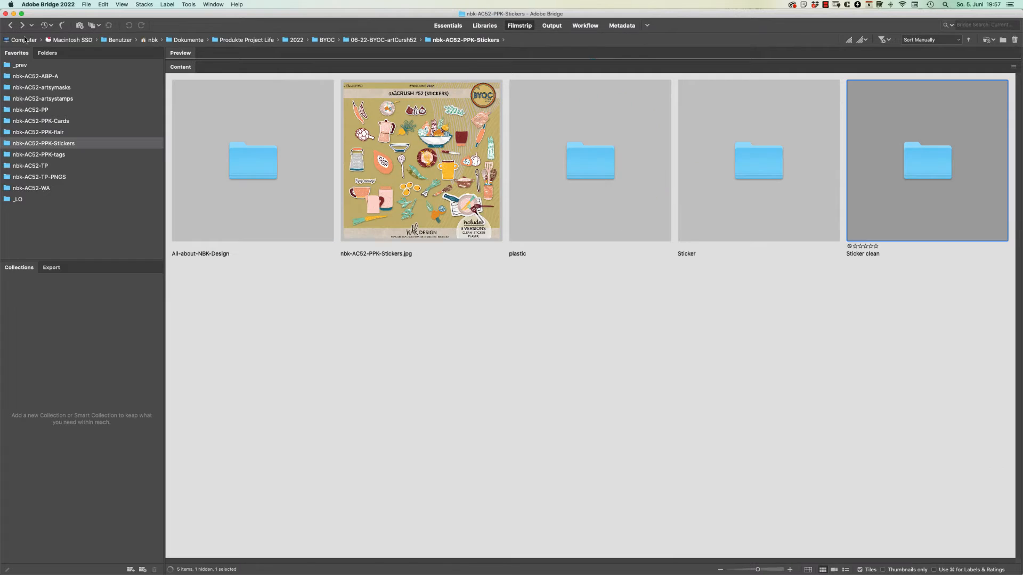
click(81, 154)
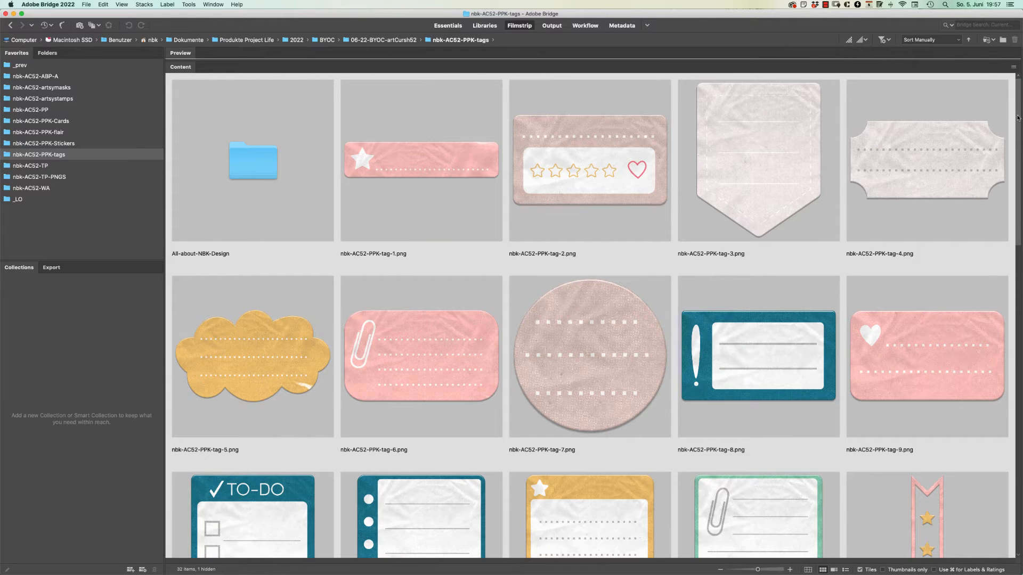
drag(1019, 115, 920, 186)
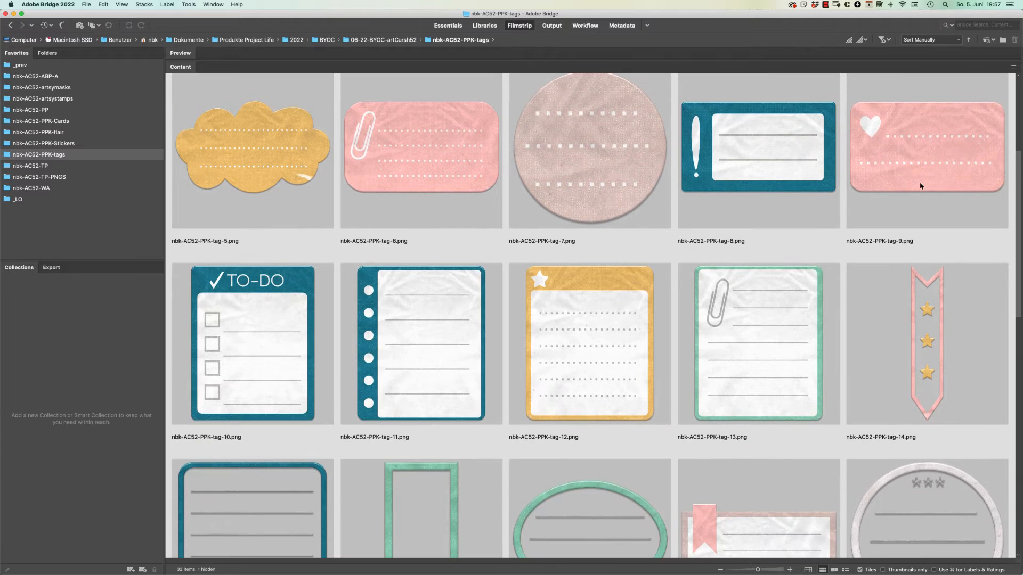
scroll(921, 185, down, 5)
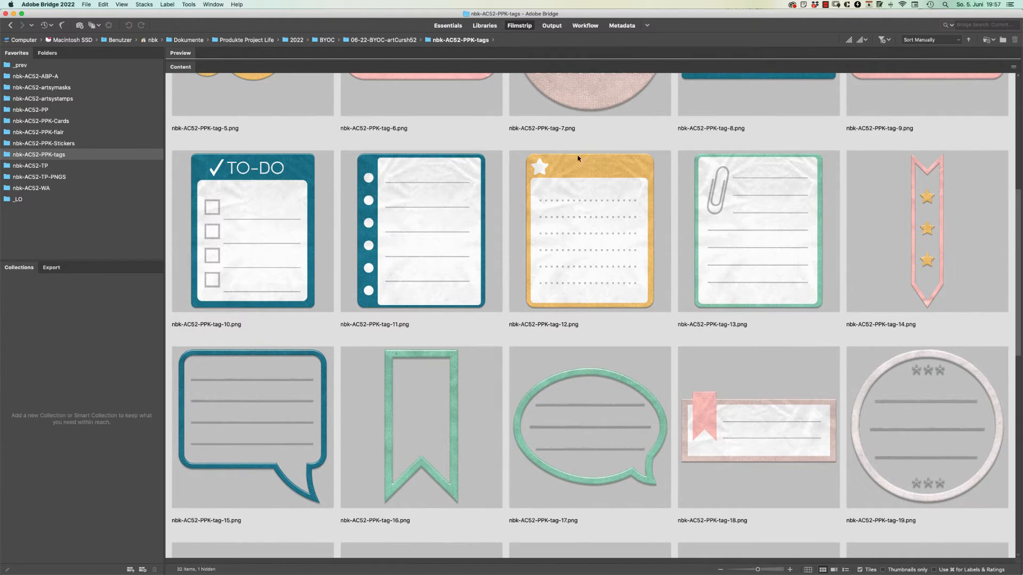
double_click(727, 426)
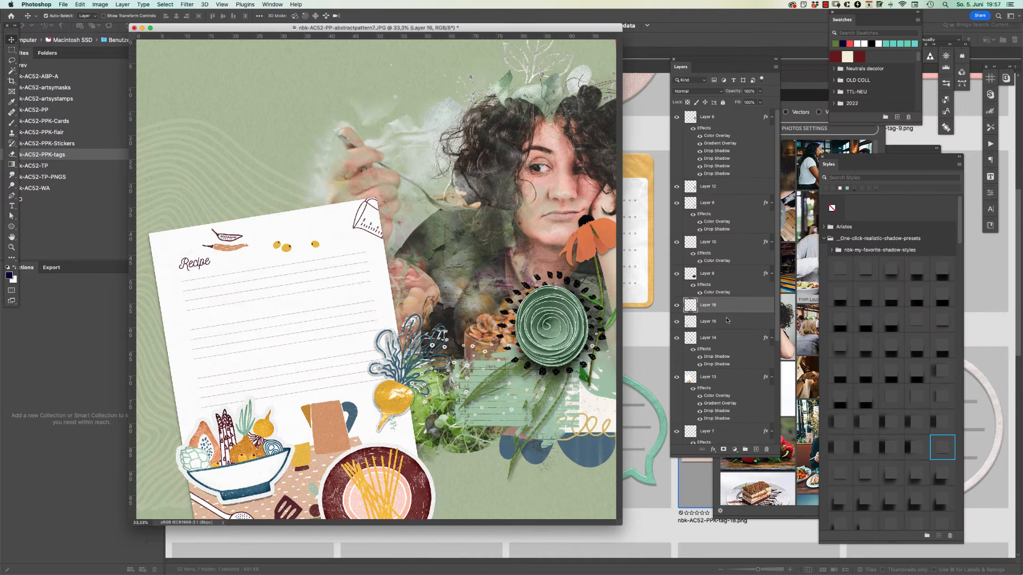
Add the bookmark tag to the layout, shrunk and tilted across the recipe card's upper edge, and apply the first realistic shadow style
drag(347, 272, 376, 254)
key(super+t)
drag(320, 326, 319, 203)
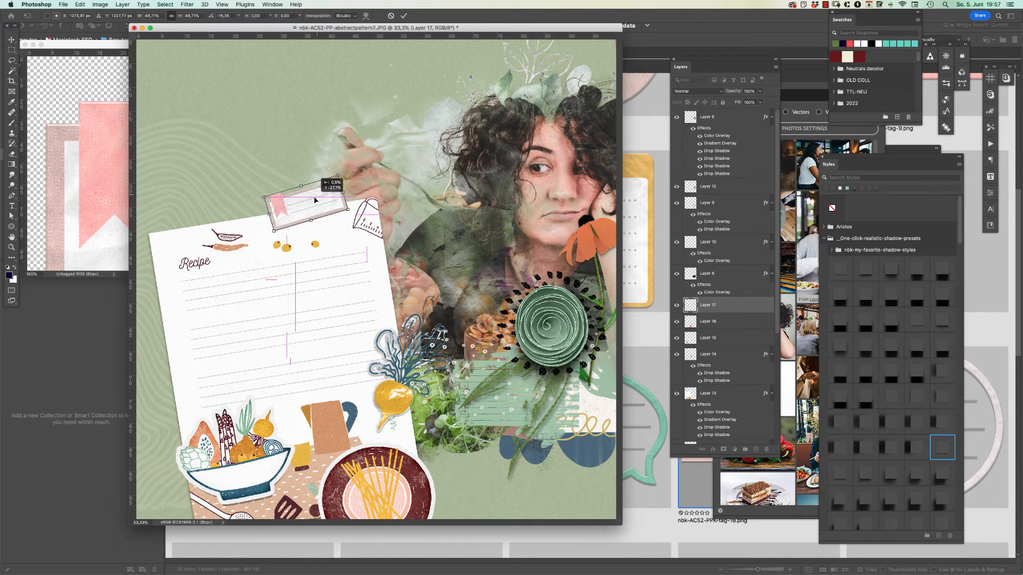
key(Return)
click(841, 270)
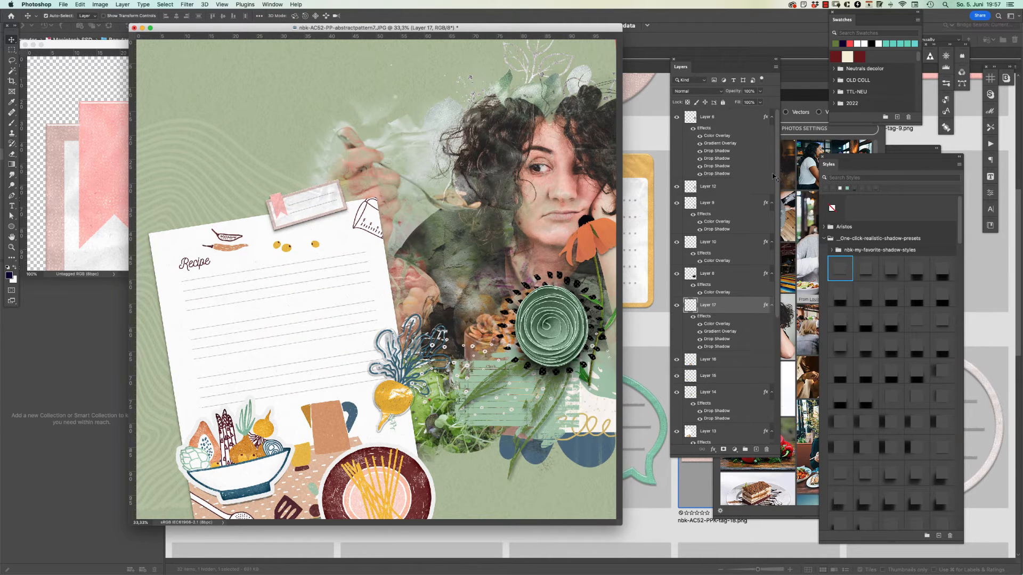
Close the bookmark tag file and switch back to Adobe Bridge
click(116, 160)
key(super+w)
click(107, 318)
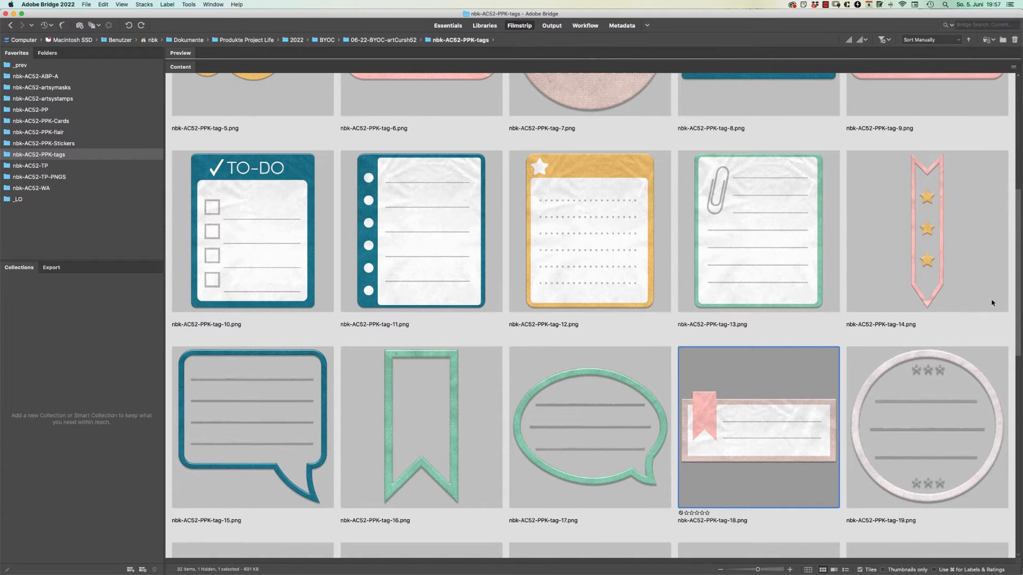
Look through the remaining tags in the folder and preview the pointed tag nbk-AC52-PPK-tag-3.png full screen
scroll(829, 515, down, 10)
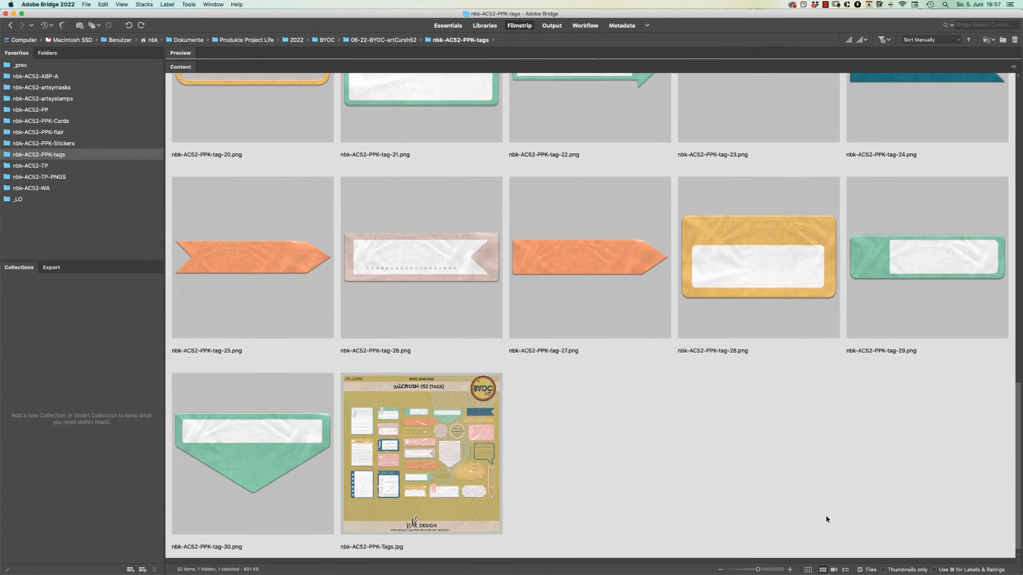
scroll(826, 521, down, 1)
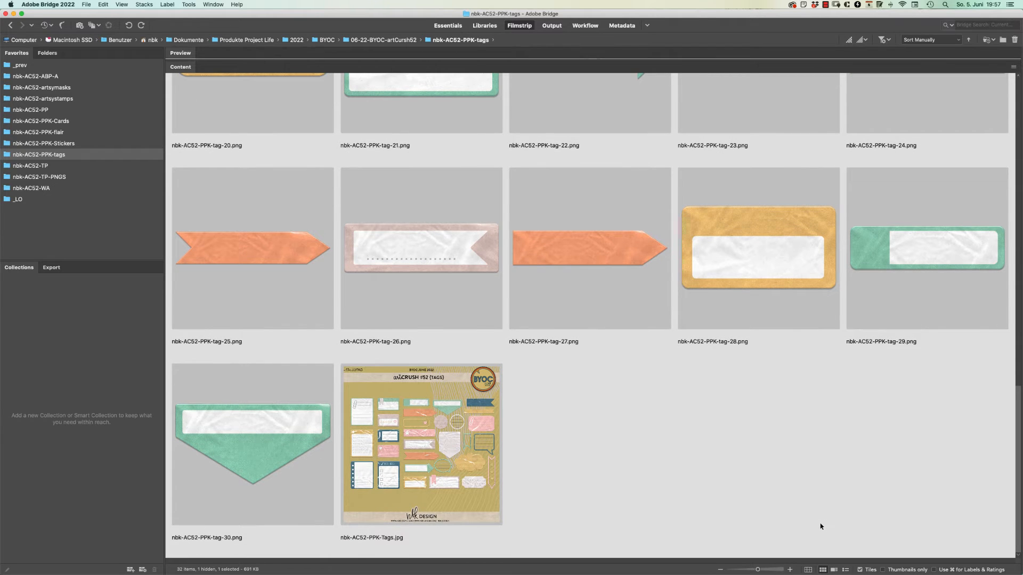
scroll(820, 525, up, 4)
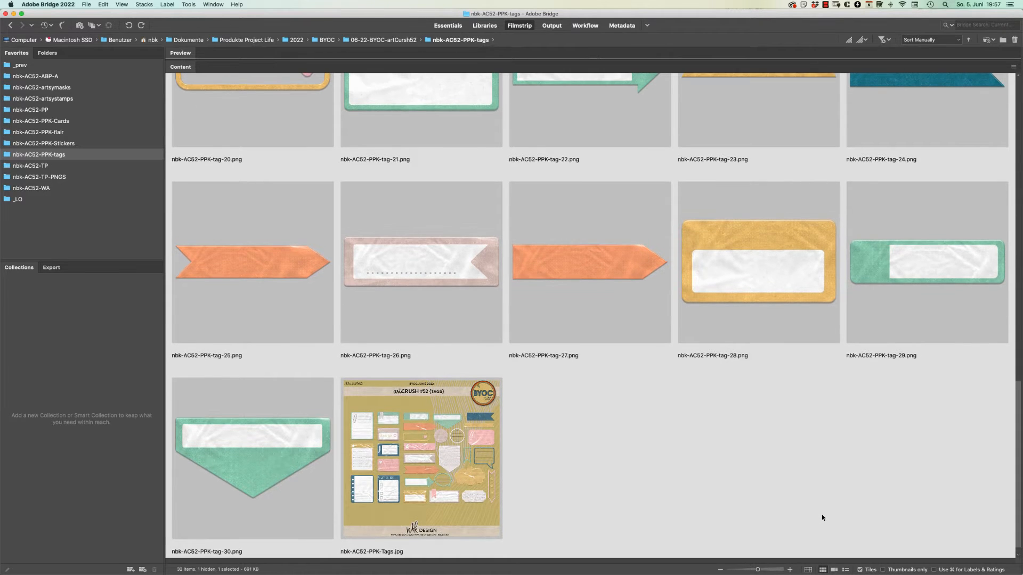
scroll(821, 499, up, 4)
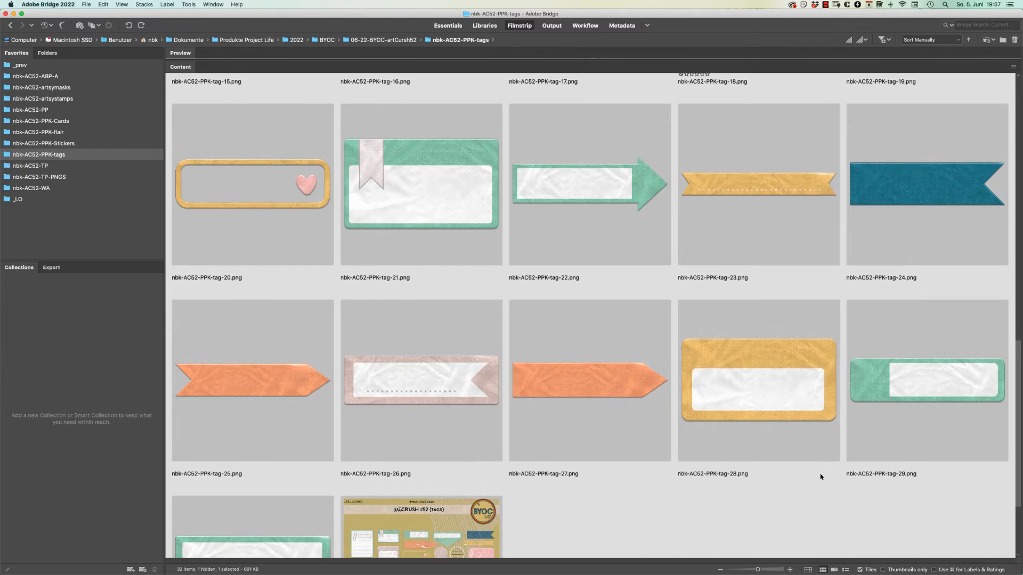
scroll(819, 467, up, 20)
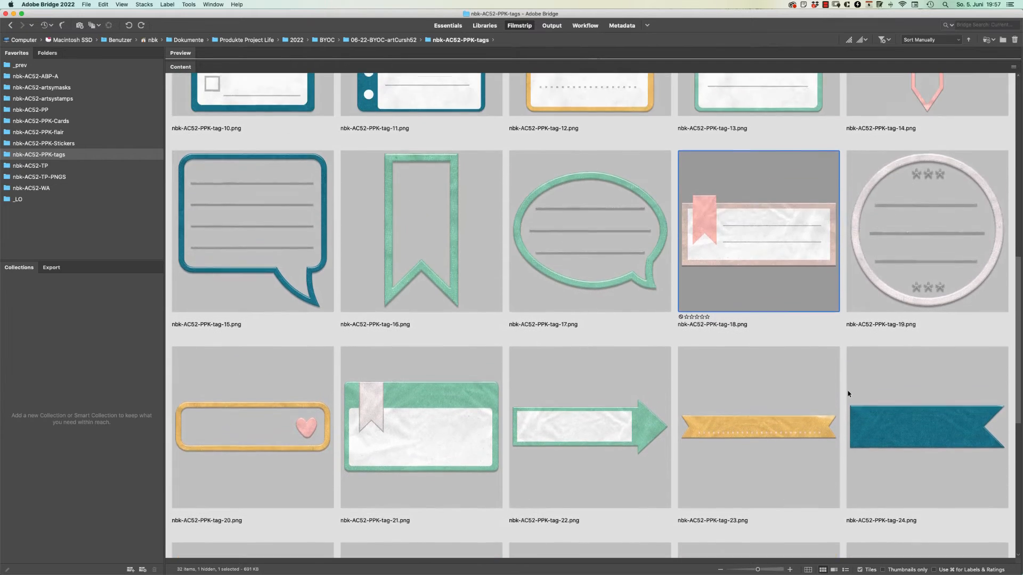
scroll(959, 197, up, 4)
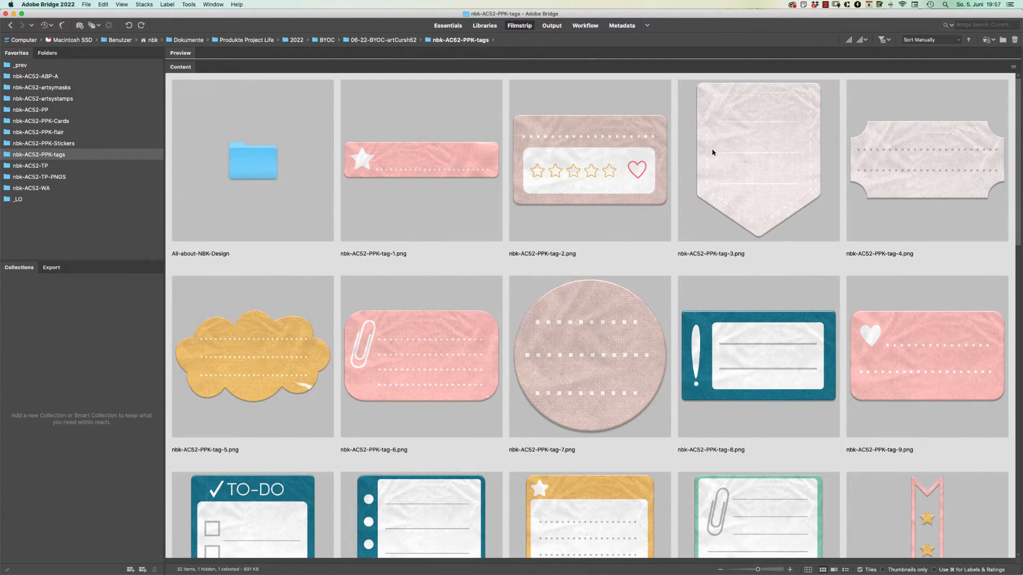
click(797, 176)
key(space)
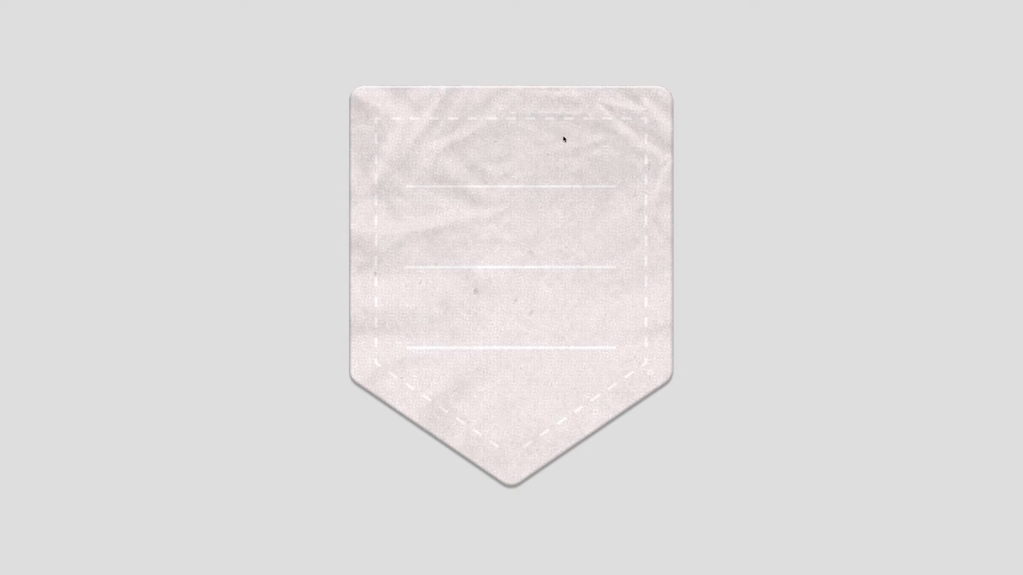
key(space)
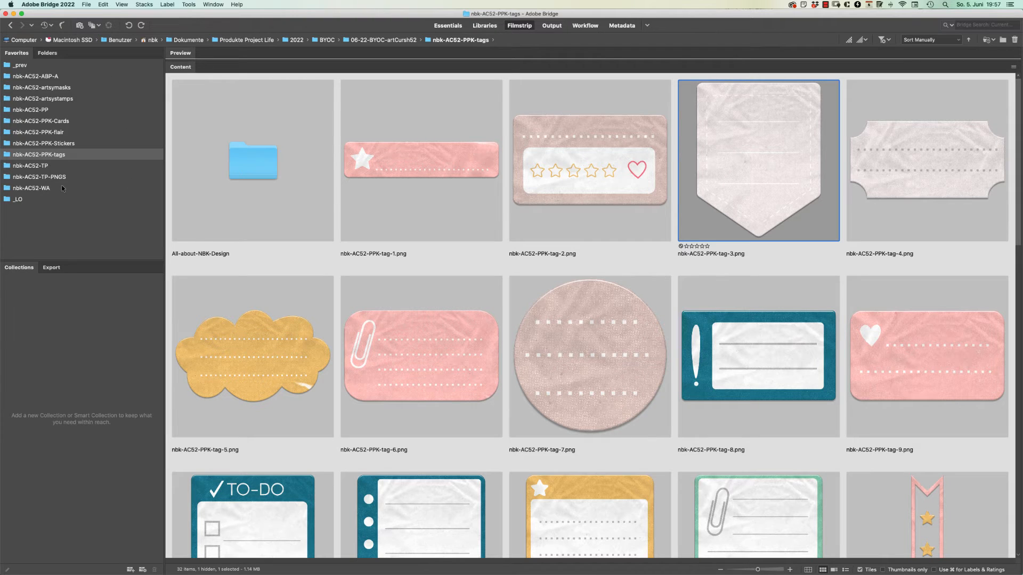
Examine the label strips and lettering designs in the word art folder nbk-AC52-WA
click(75, 187)
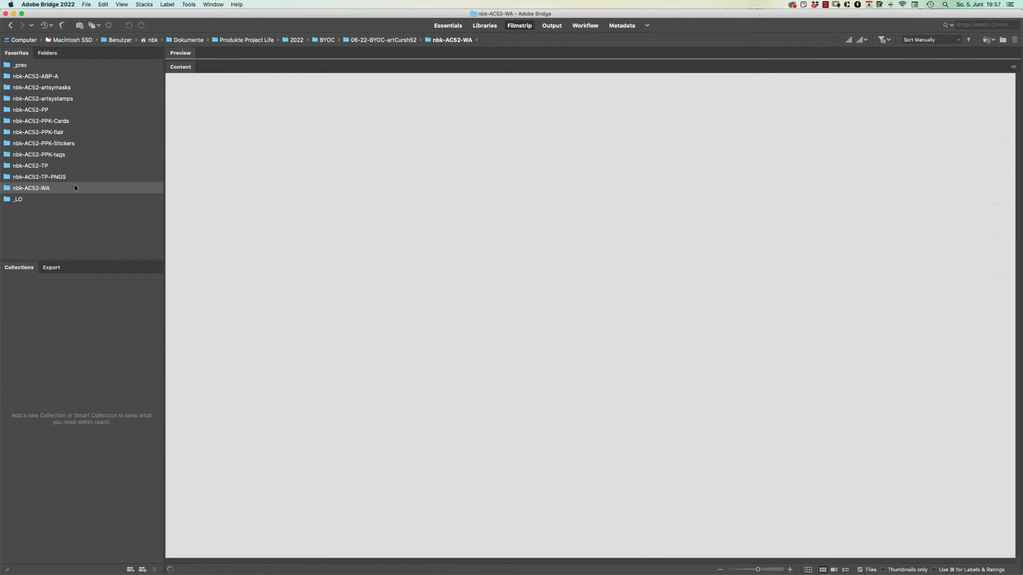
drag(86, 178, 88, 164)
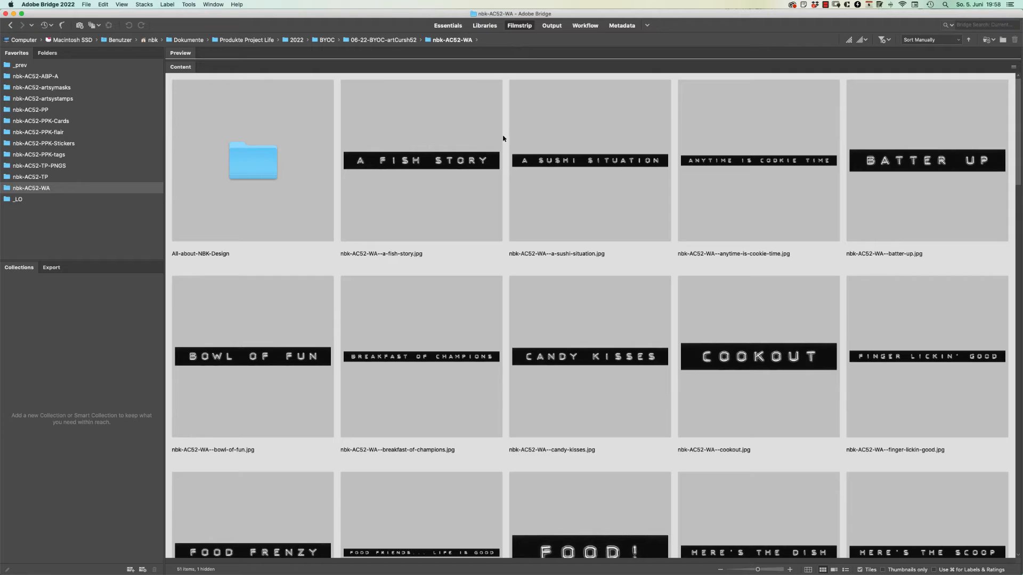
scroll(1009, 100, down, 2)
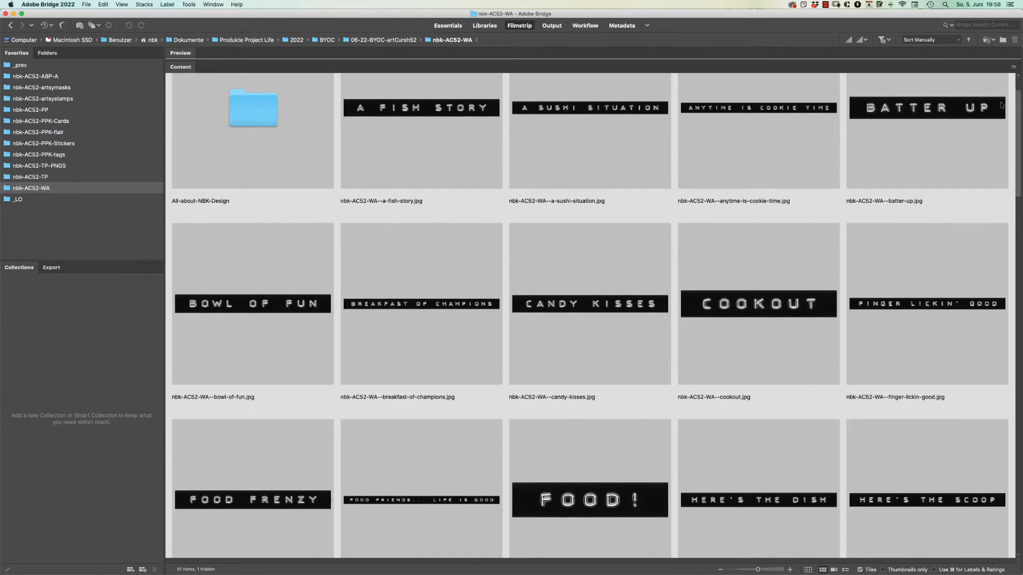
scroll(1002, 105, down, 13)
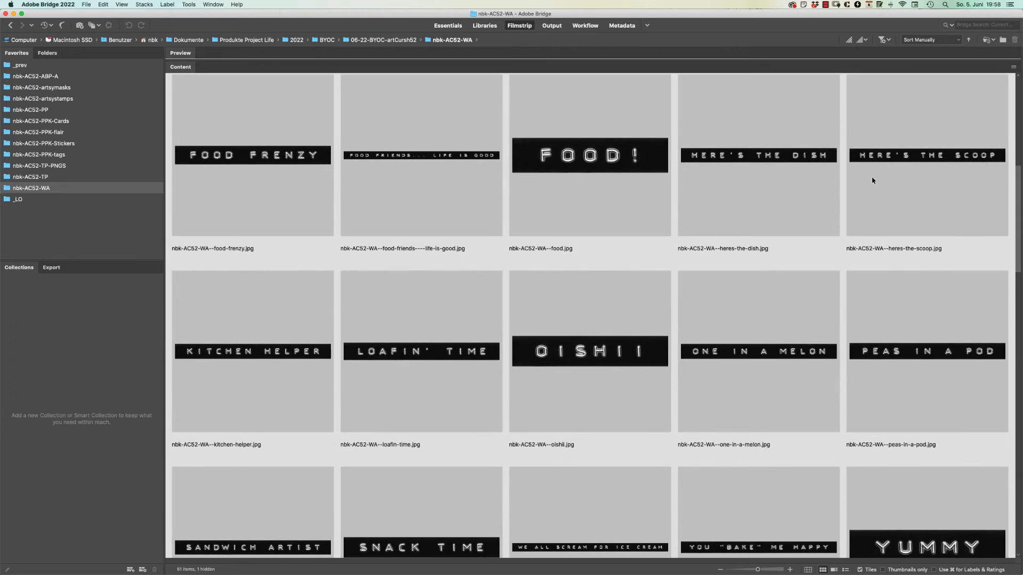
scroll(873, 181, down, 14)
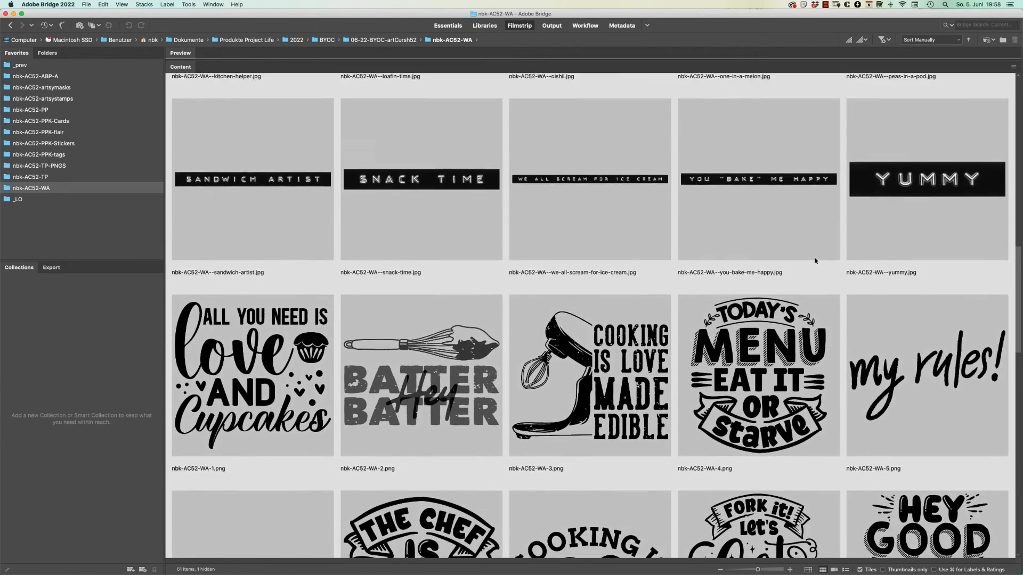
scroll(815, 261, down, 7)
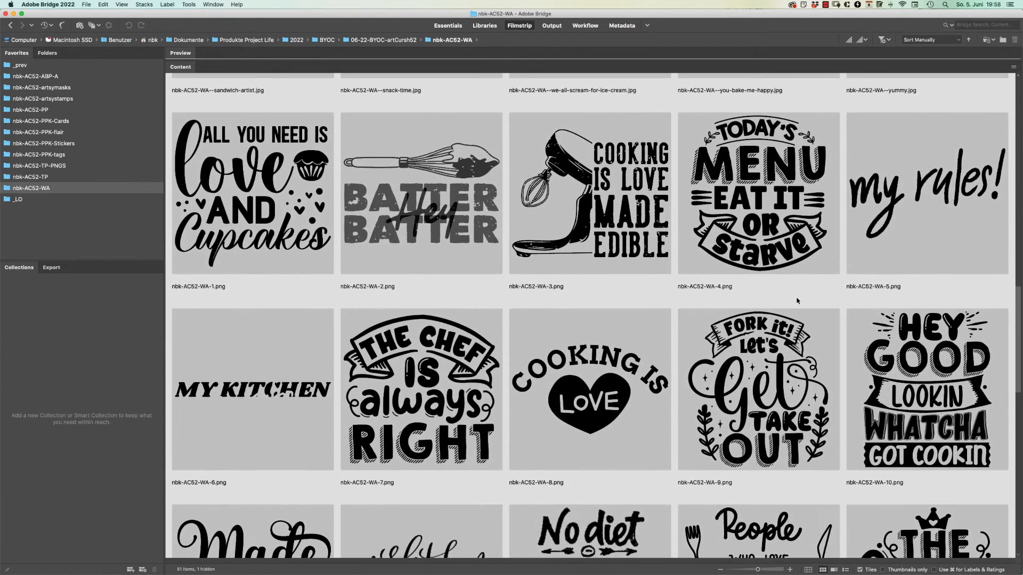
scroll(794, 306, down, 3)
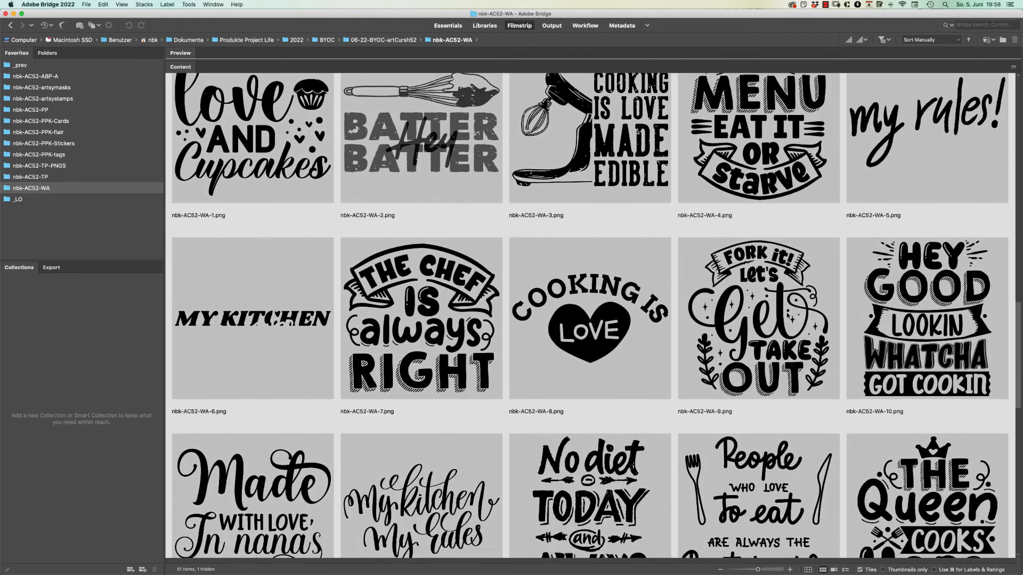
scroll(788, 315, down, 14)
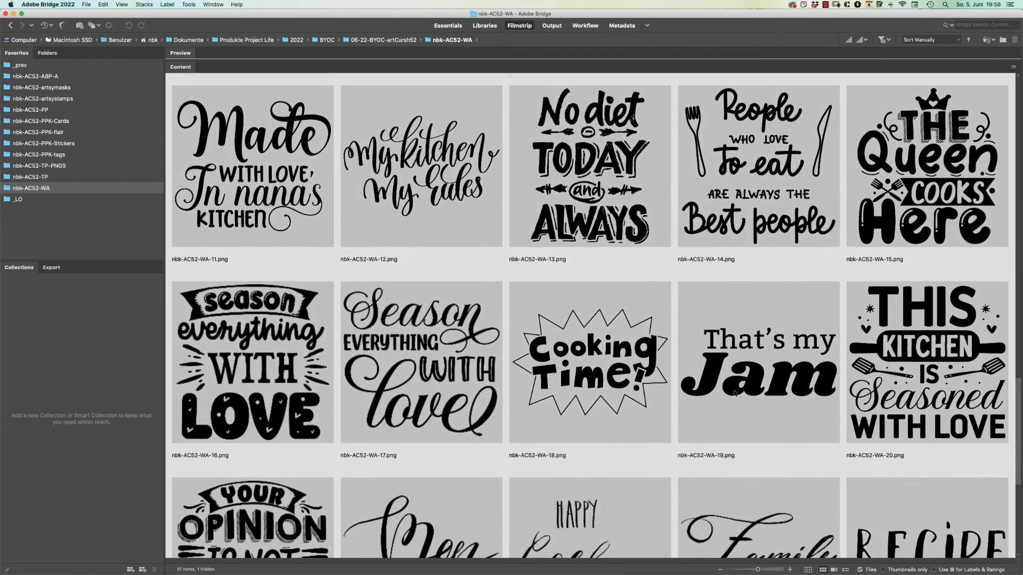
scroll(734, 393, down, 9)
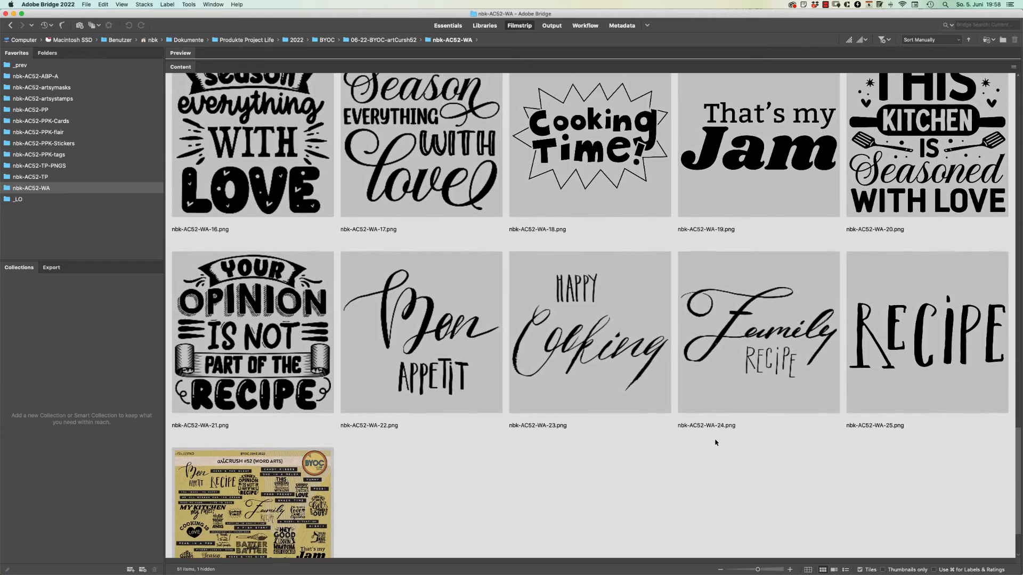
scroll(714, 448, down, 4)
scroll(707, 461, up, 4)
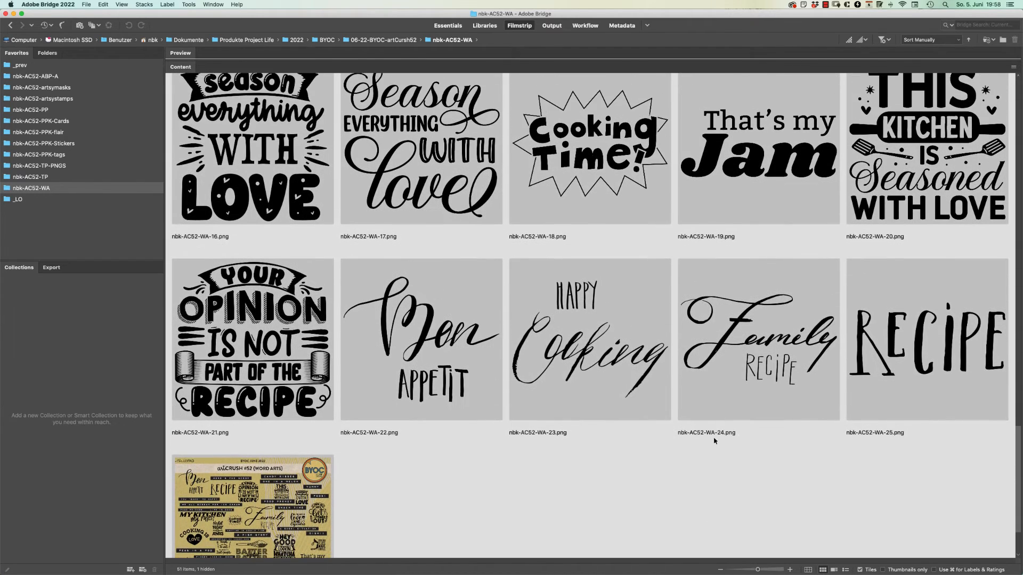
scroll(714, 441, down, 1)
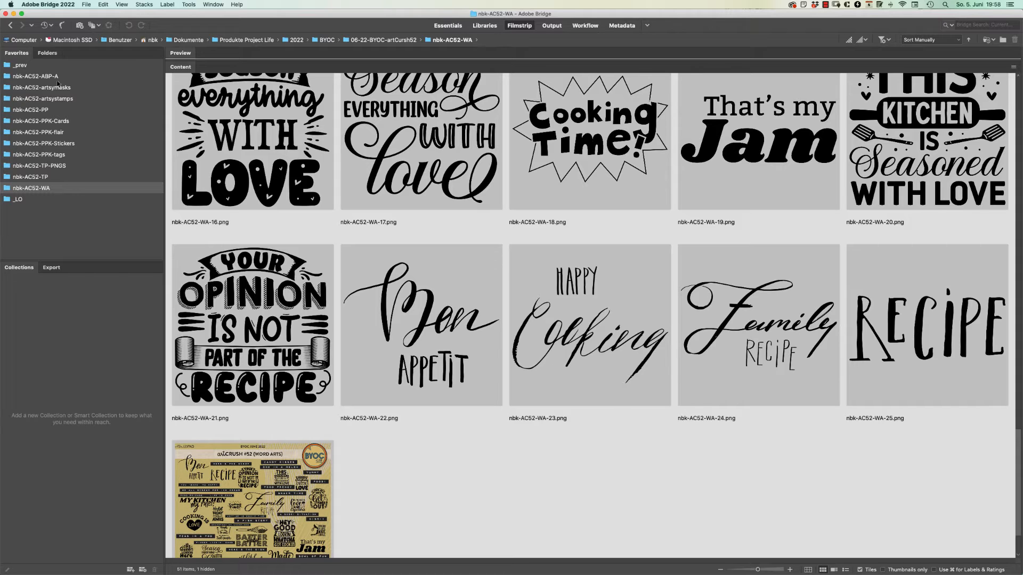
Preview the 3x4 cards in nbk-AC52-PPK-Cards and examine the label strips and lettering in the word art folder nbk-AC52-WA
click(69, 121)
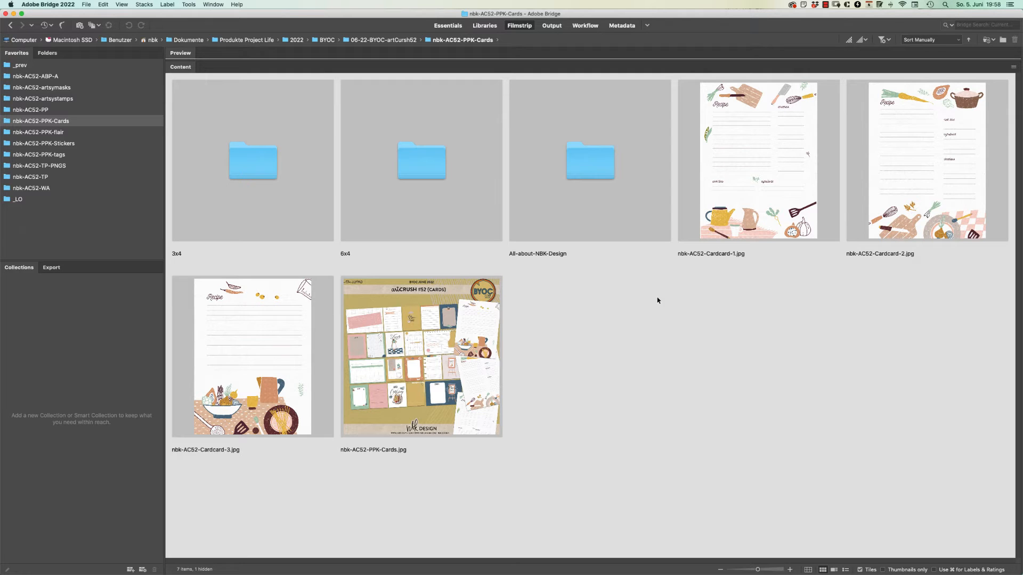
double_click(257, 177)
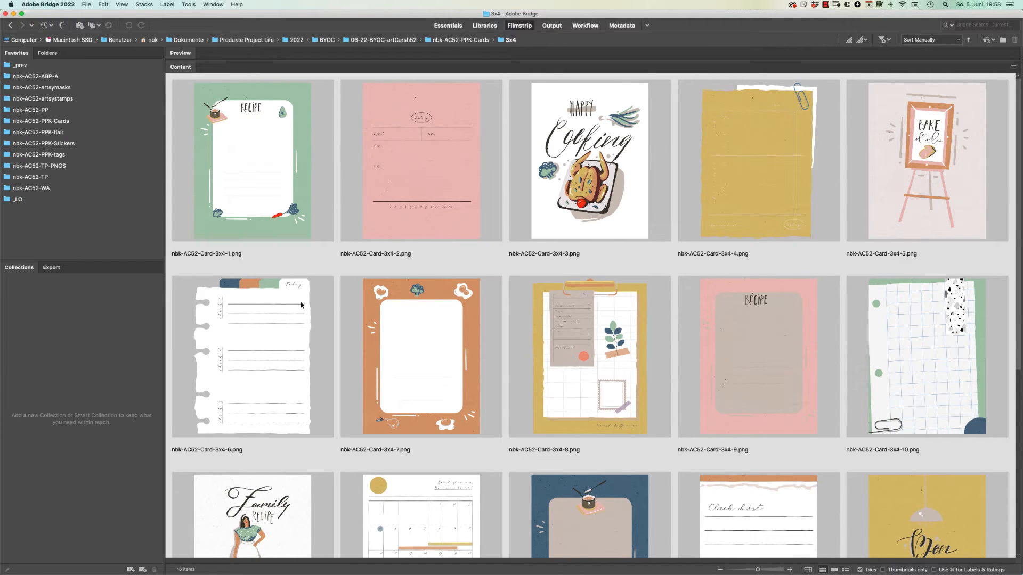
click(50, 187)
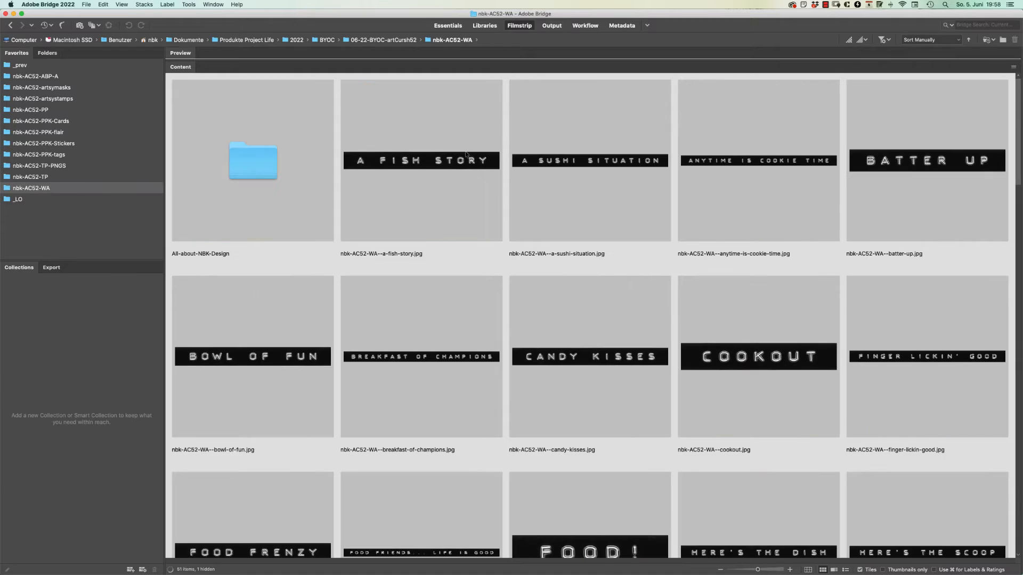
scroll(975, 170, down, 15)
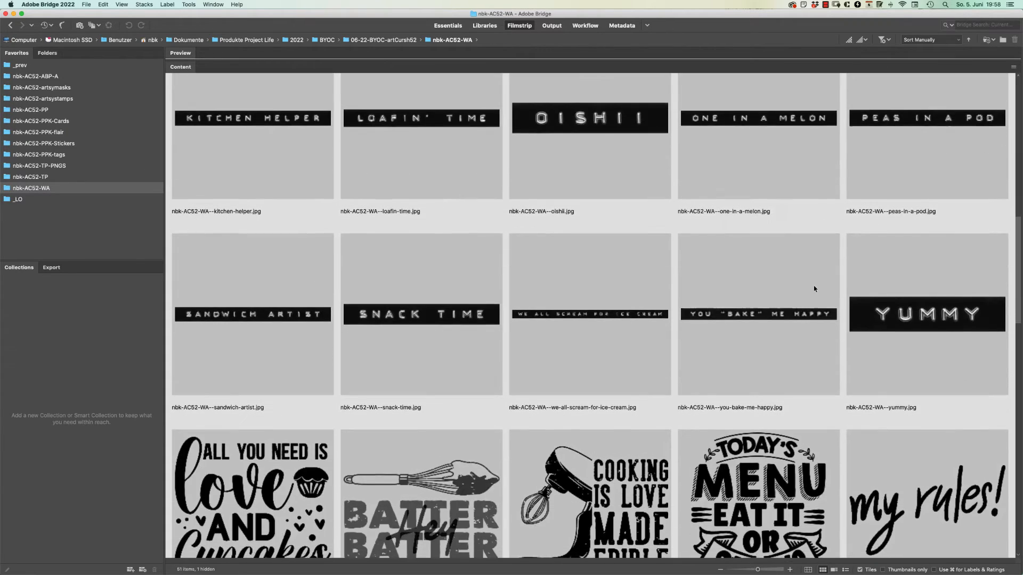
scroll(741, 365, down, 5)
scroll(741, 365, up, 3)
scroll(693, 453, down, 10)
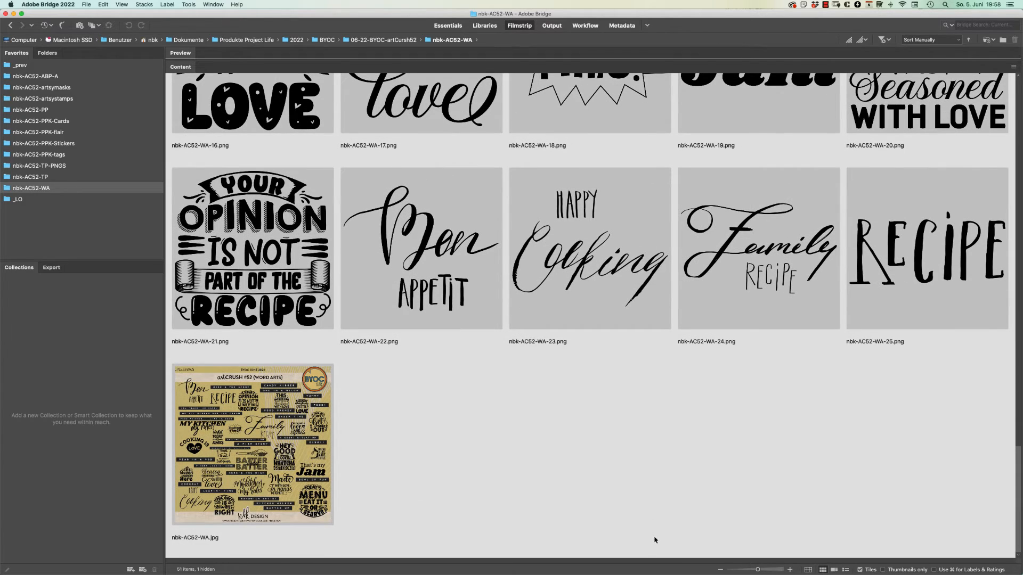
scroll(656, 539, up, 20)
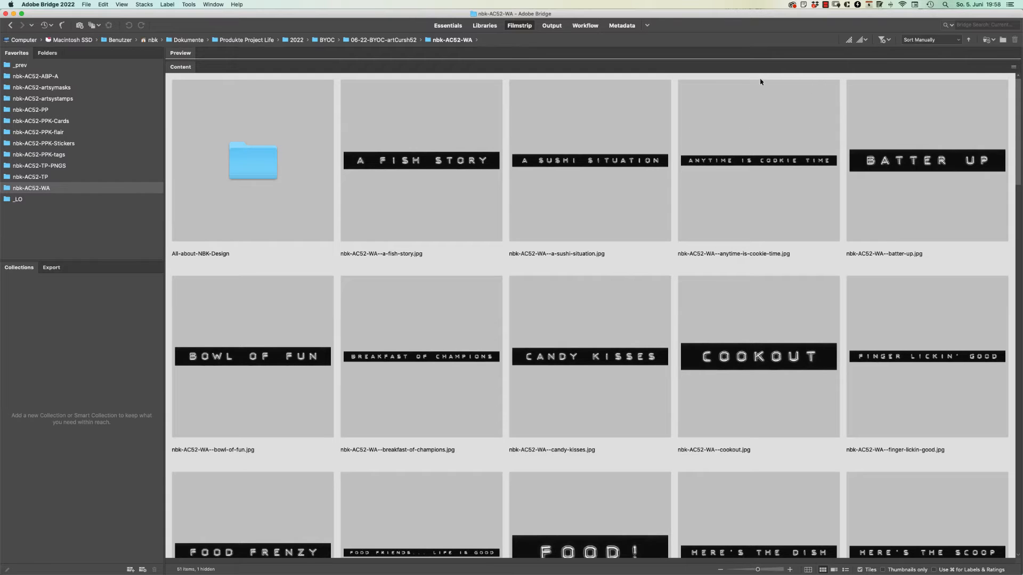
scroll(909, 192, down, 15)
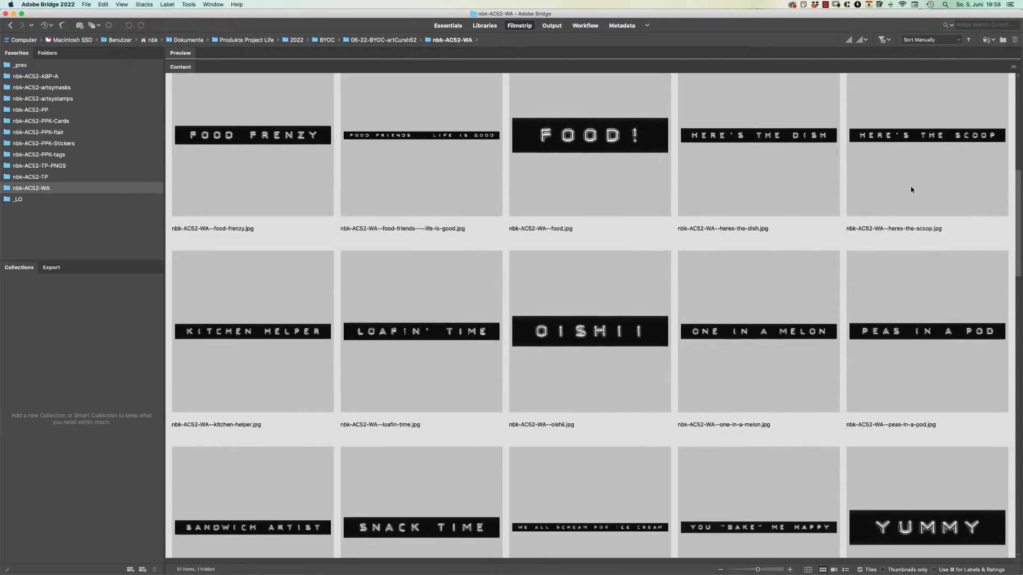
scroll(830, 272, down, 5)
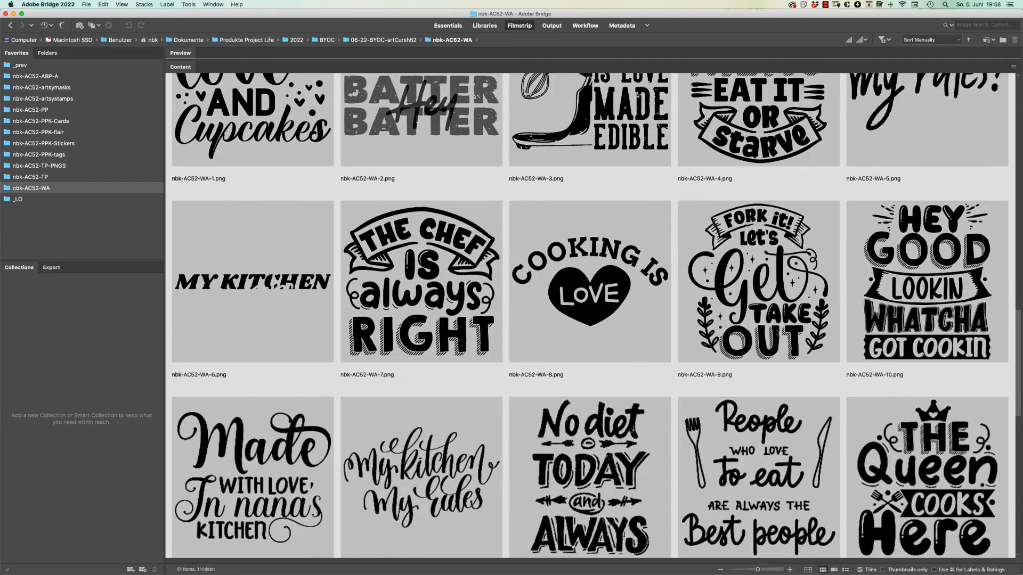
scroll(830, 272, up, 20)
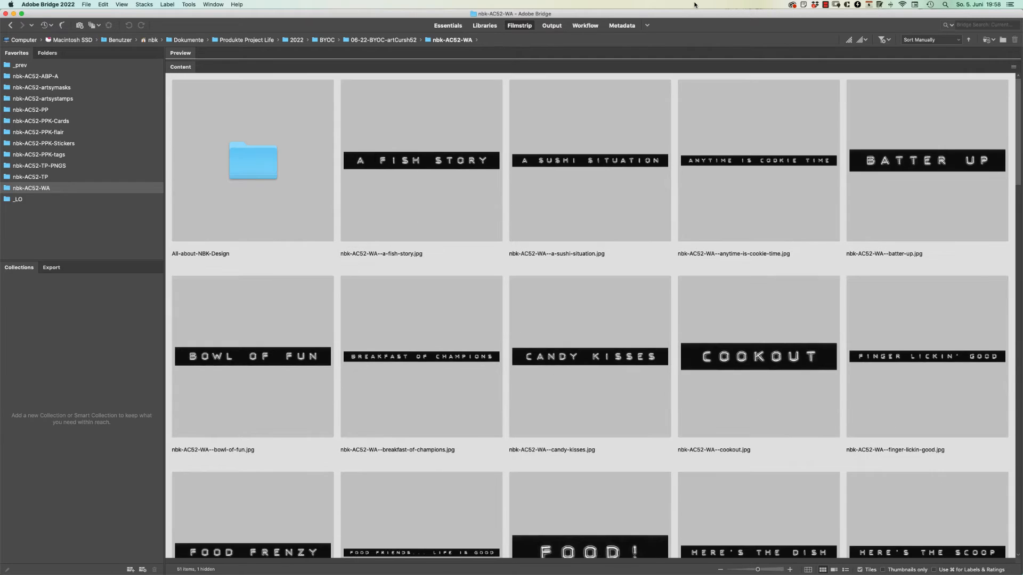
Look through the cookbook page templates in the folder nbk-AC52-TP, from the cover page to the notebook files
click(97, 176)
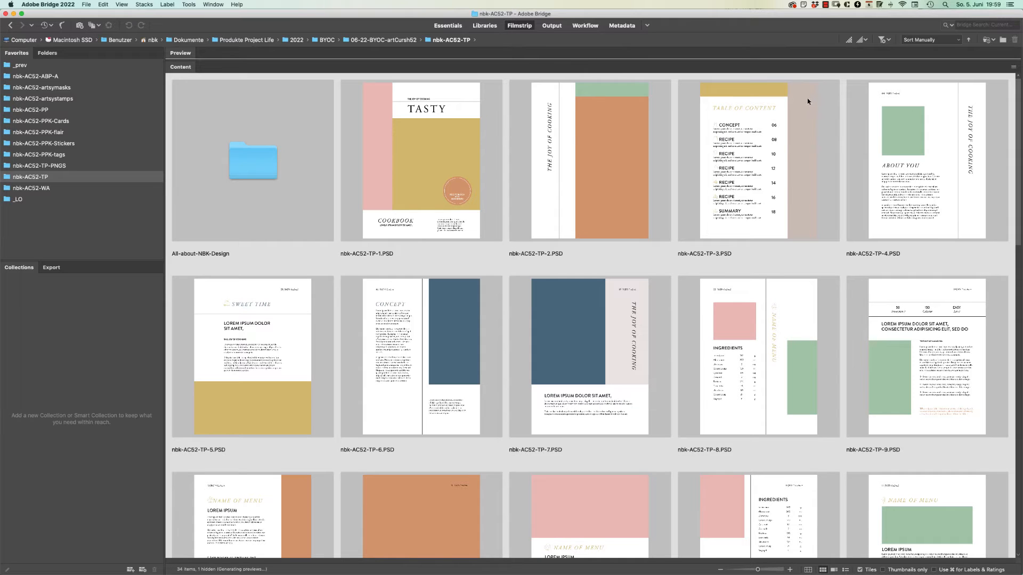
scroll(1019, 100, down, 1)
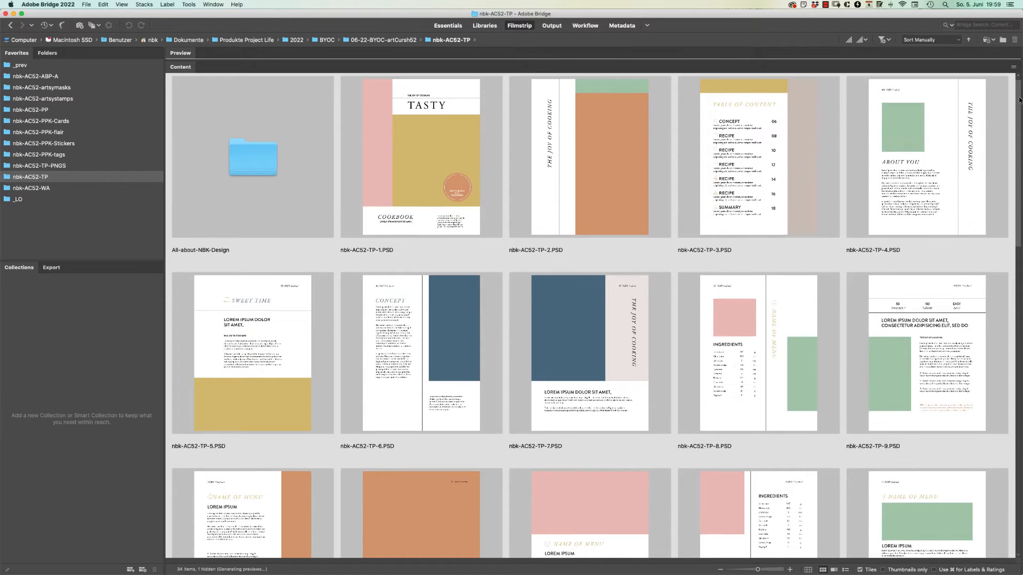
drag(1019, 100, 1019, 84)
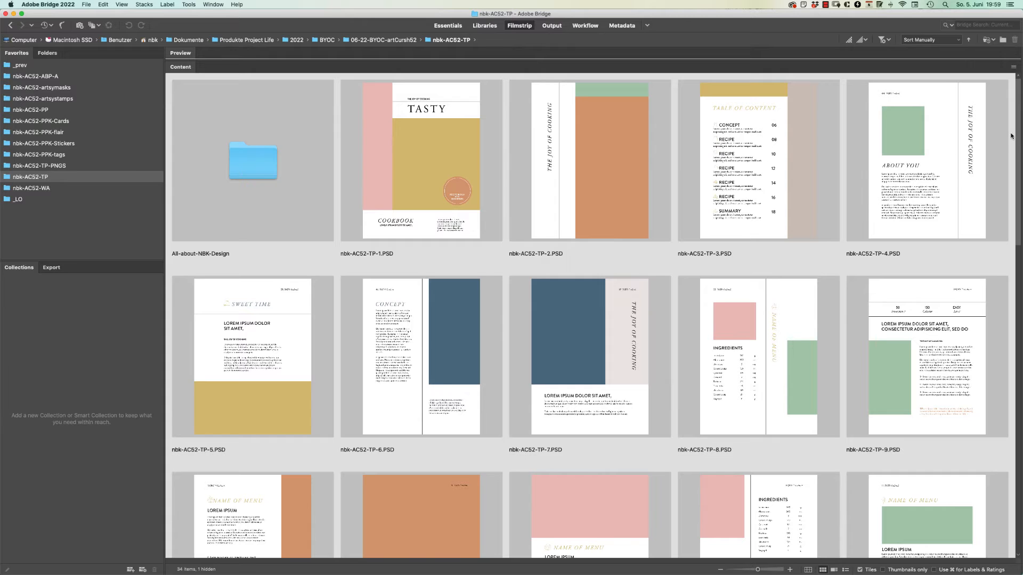
drag(1021, 106, 906, 122)
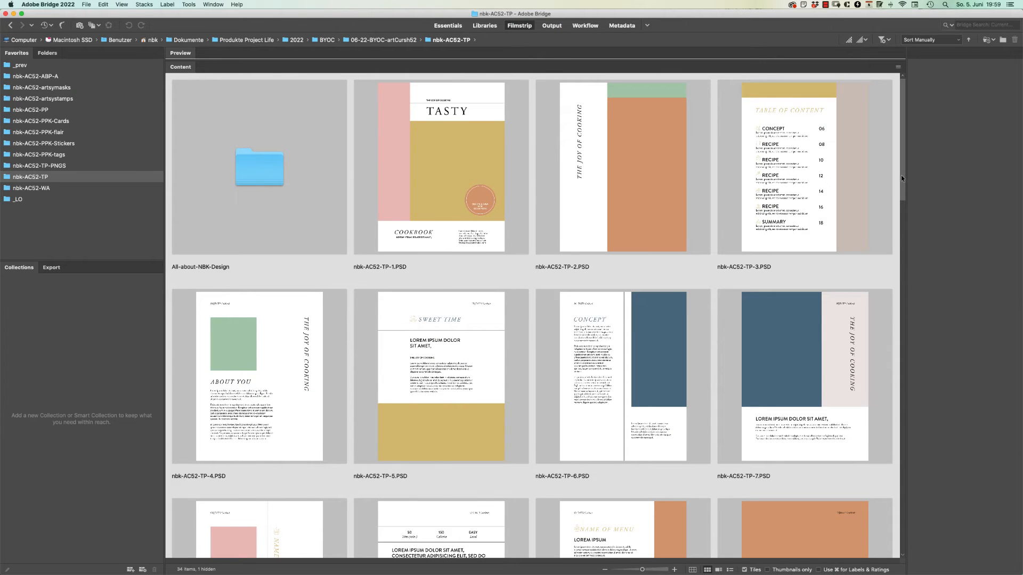
drag(902, 179, 765, 555)
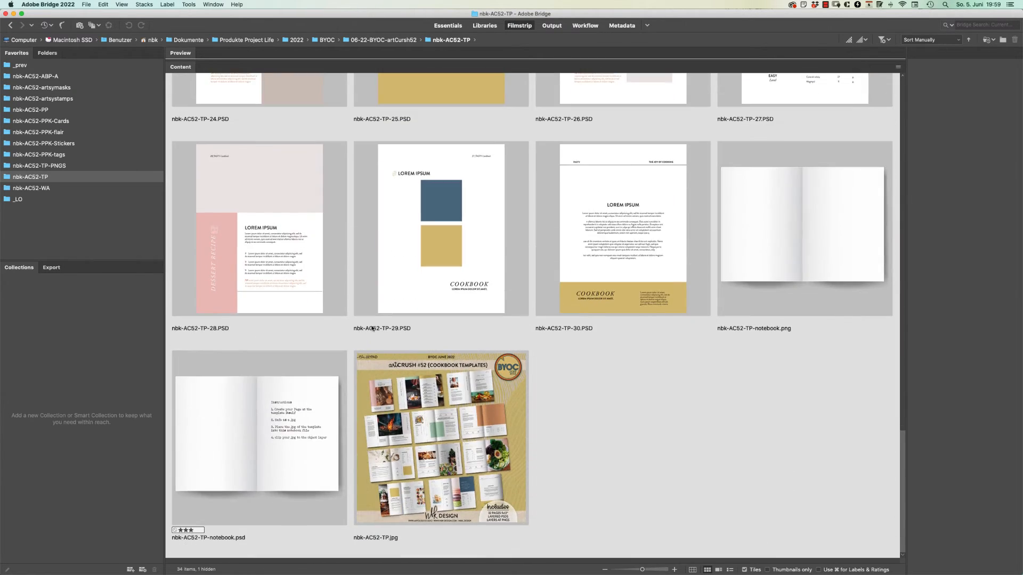
click(650, 241)
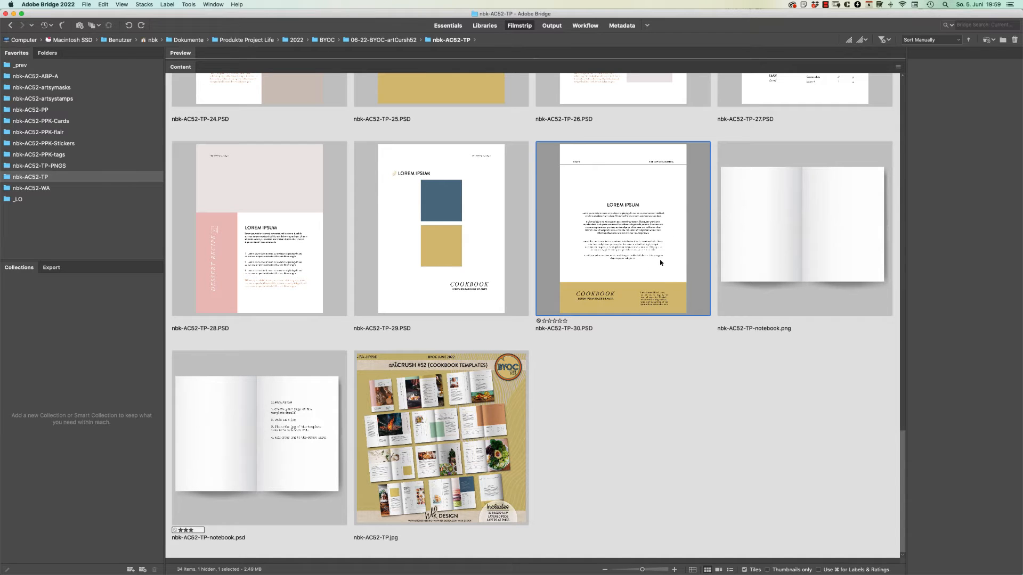
drag(904, 449, 831, 190)
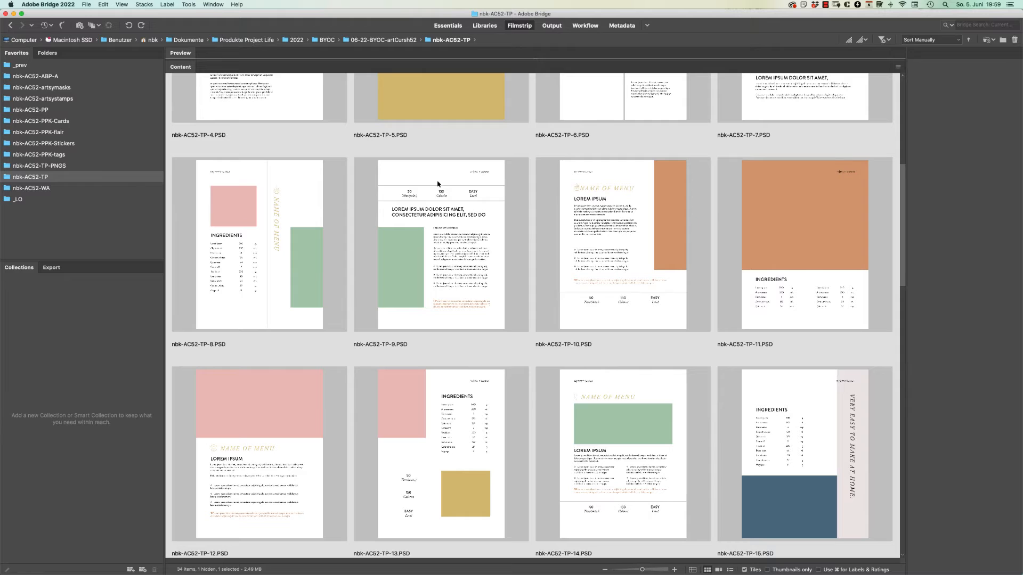
drag(909, 250, 920, 168)
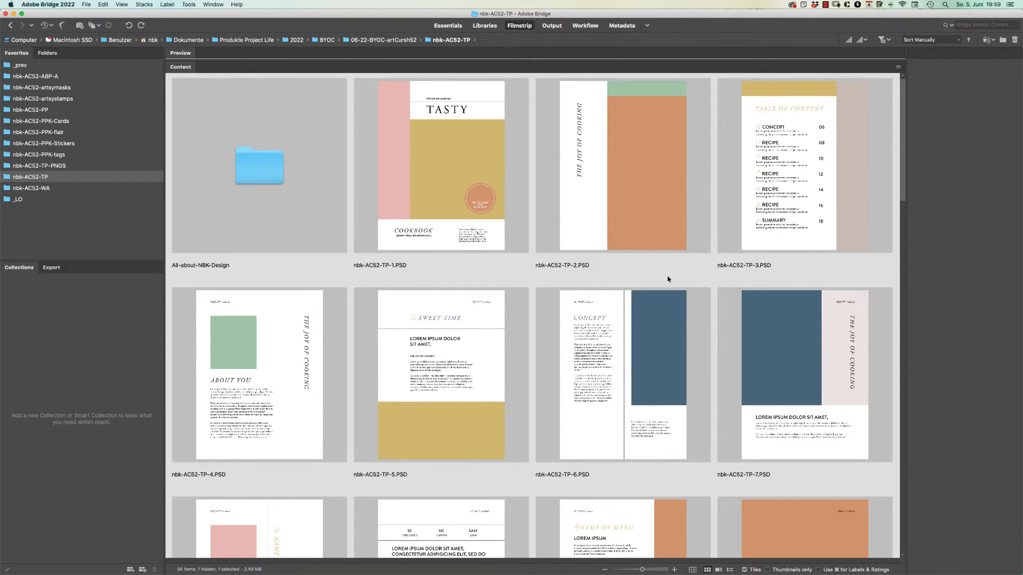
Open the cookbook template nbk-AC52-TP-6.PSD in Photoshop and check its image size without changing it
click(627, 312)
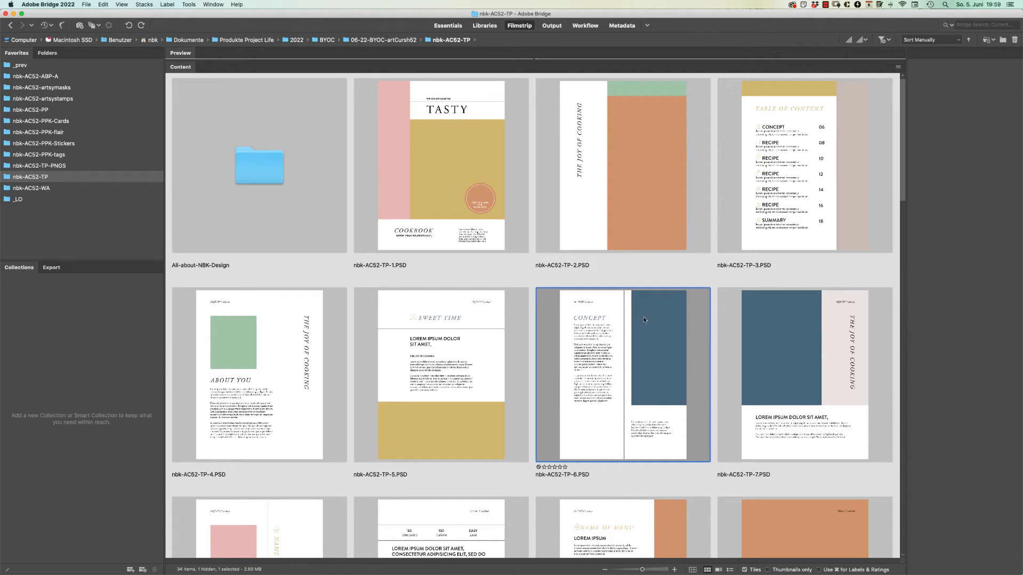
double_click(647, 320)
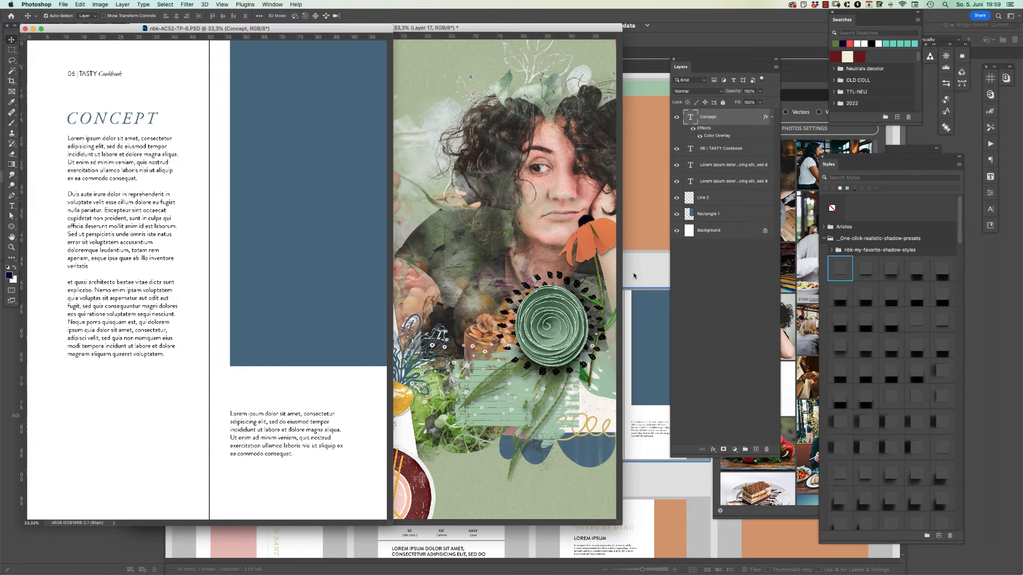
click(100, 4)
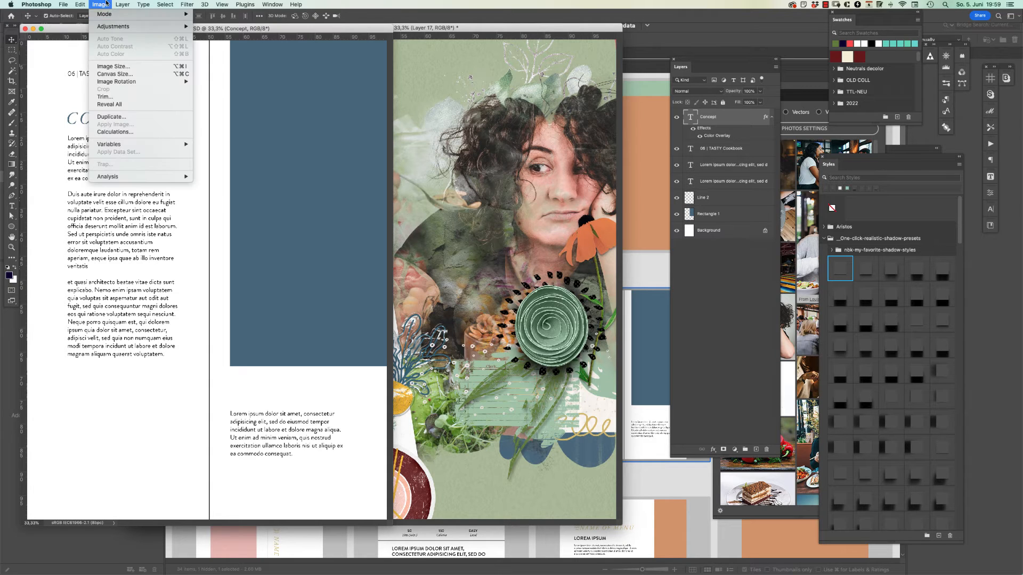
click(163, 66)
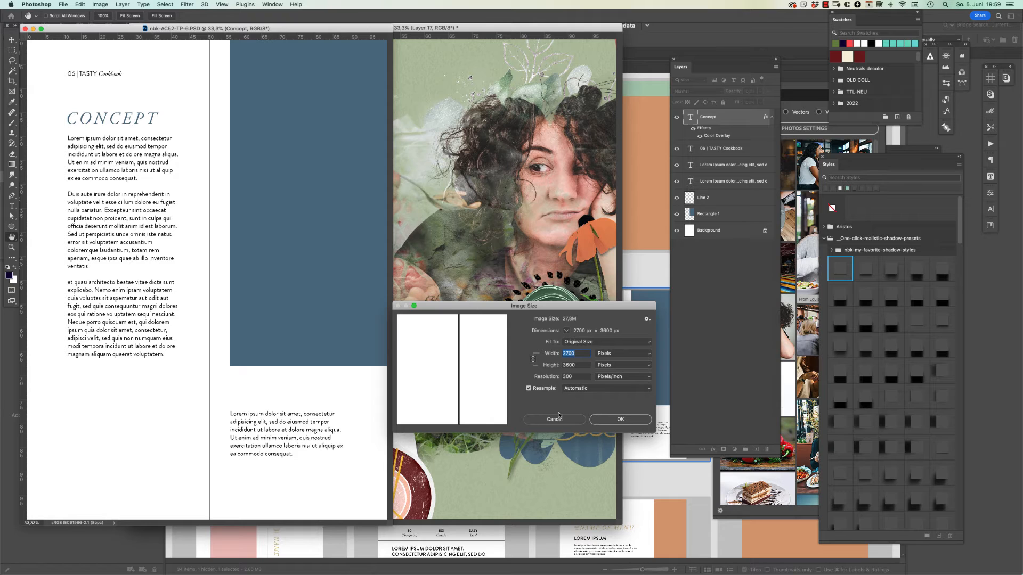
click(574, 419)
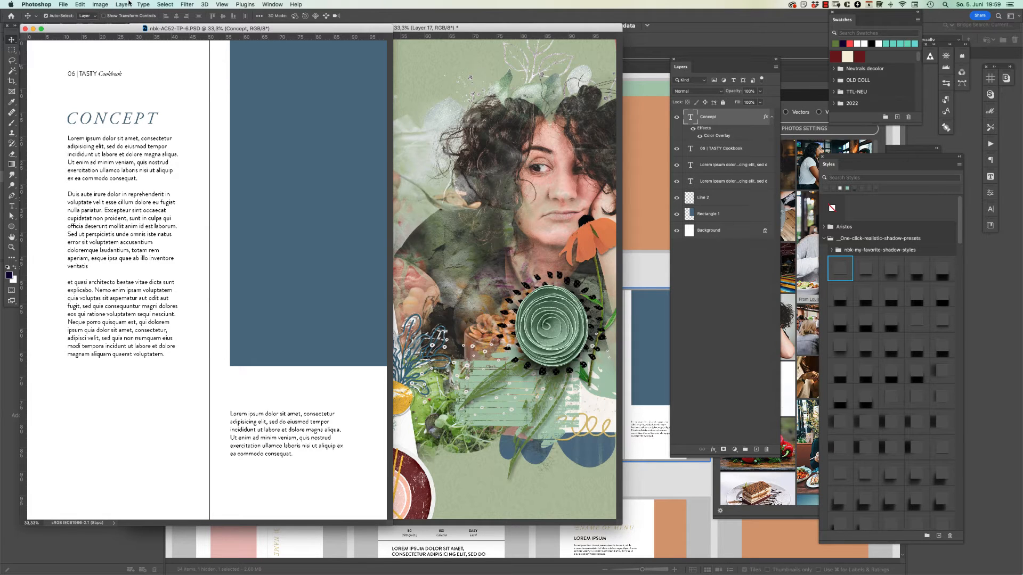
Extend the template's canvas to 18 inches wide, anchored at its left edge, and enlarge the document window around the whole spread
click(101, 4)
mouse_move(130, 82)
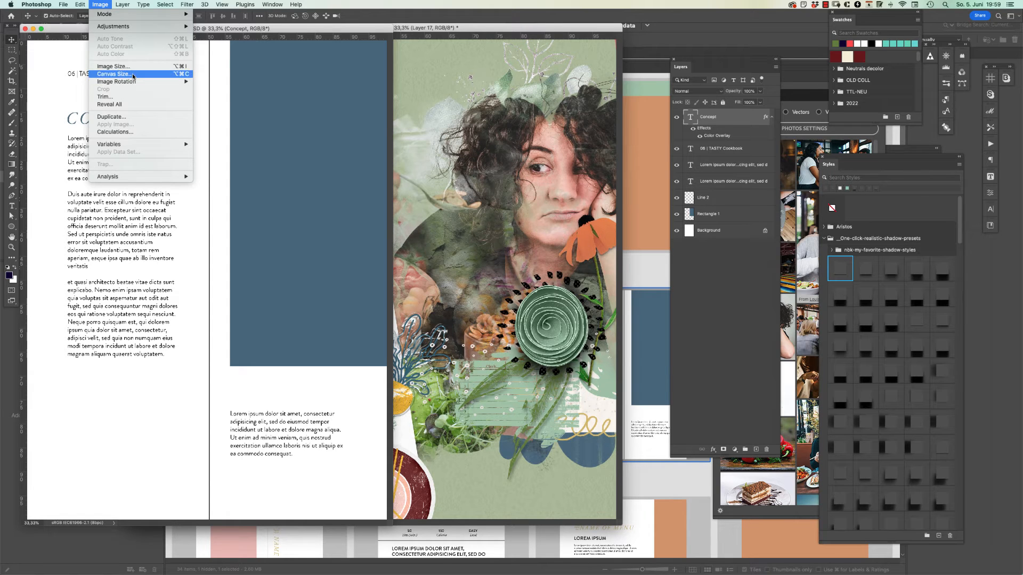
click(131, 74)
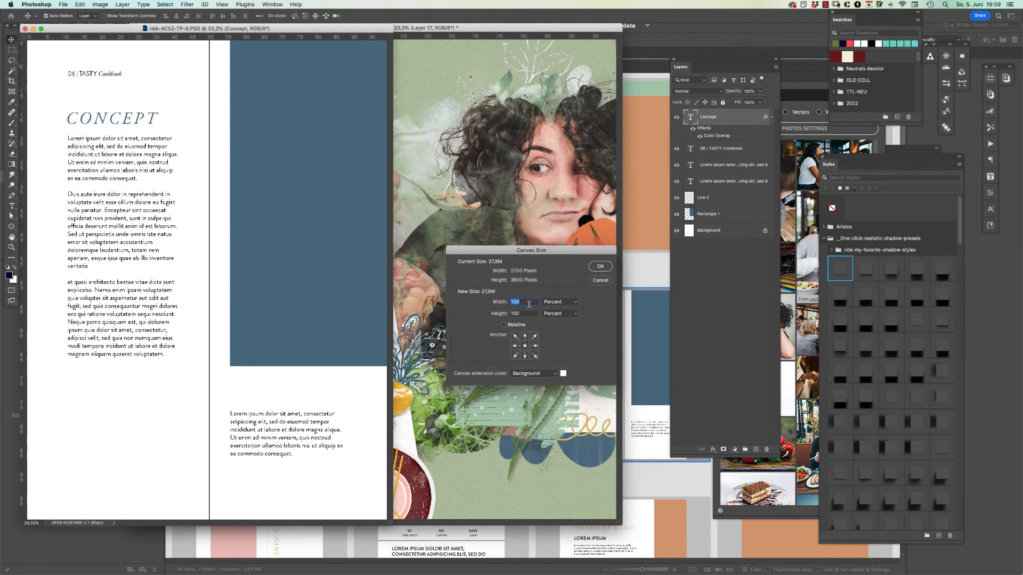
click(565, 303)
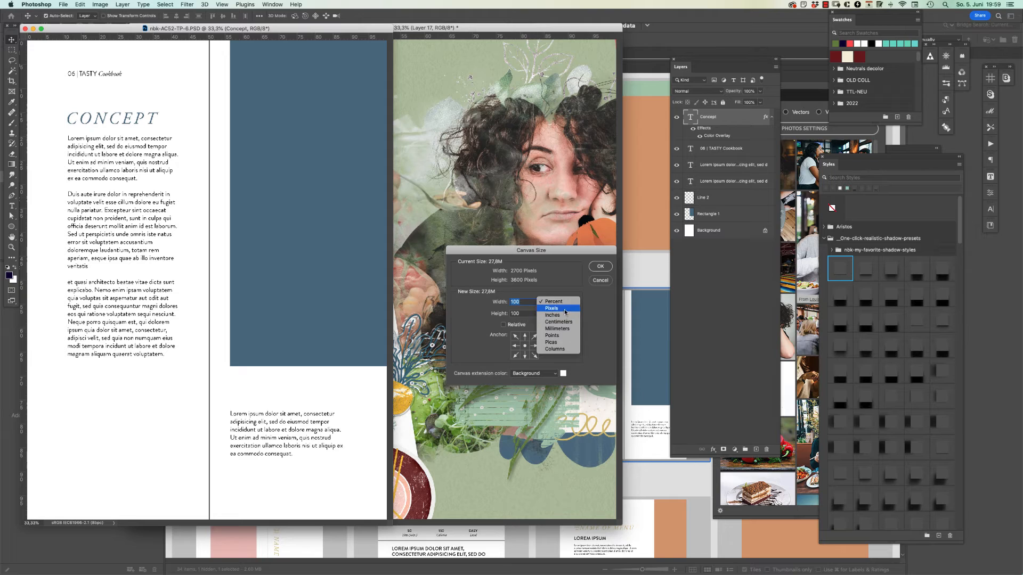
click(565, 316)
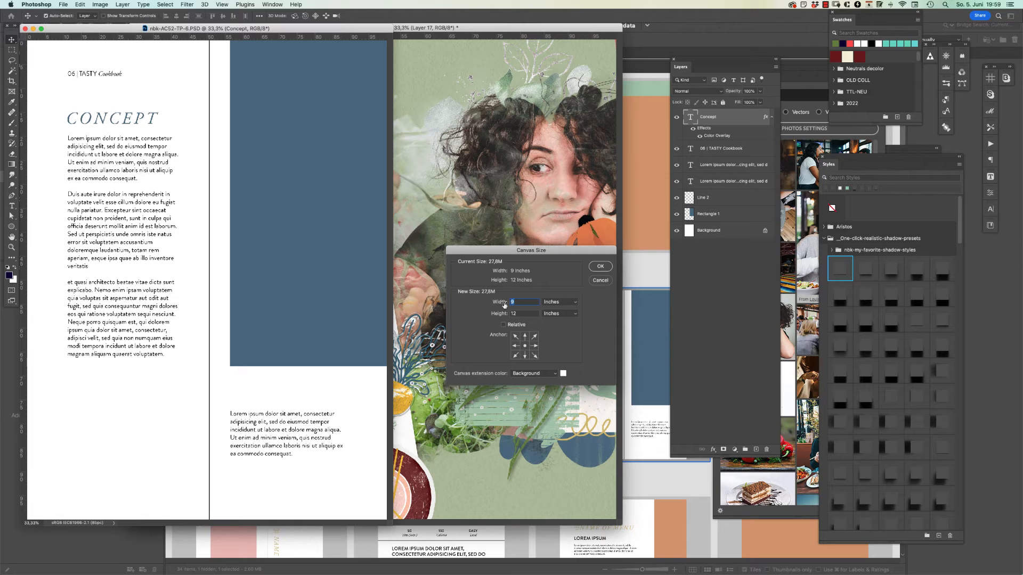
text(18)
click(515, 347)
click(600, 267)
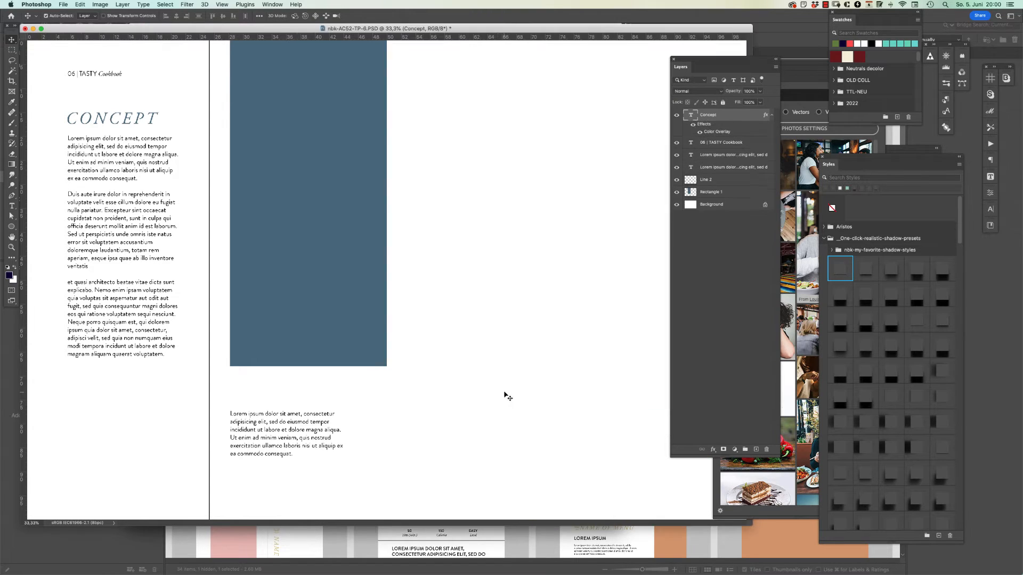
key(super+minus)
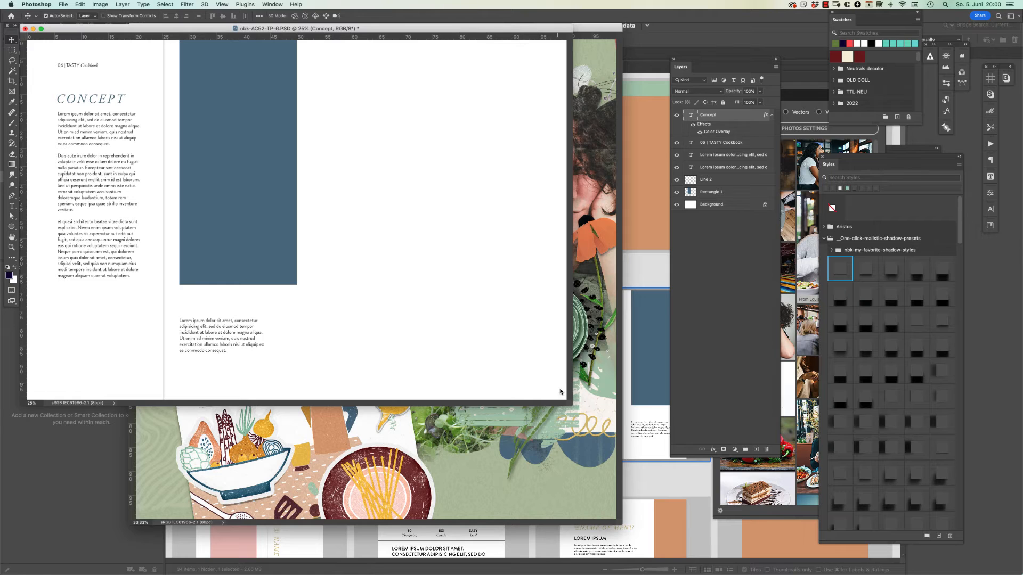
drag(571, 402, 666, 496)
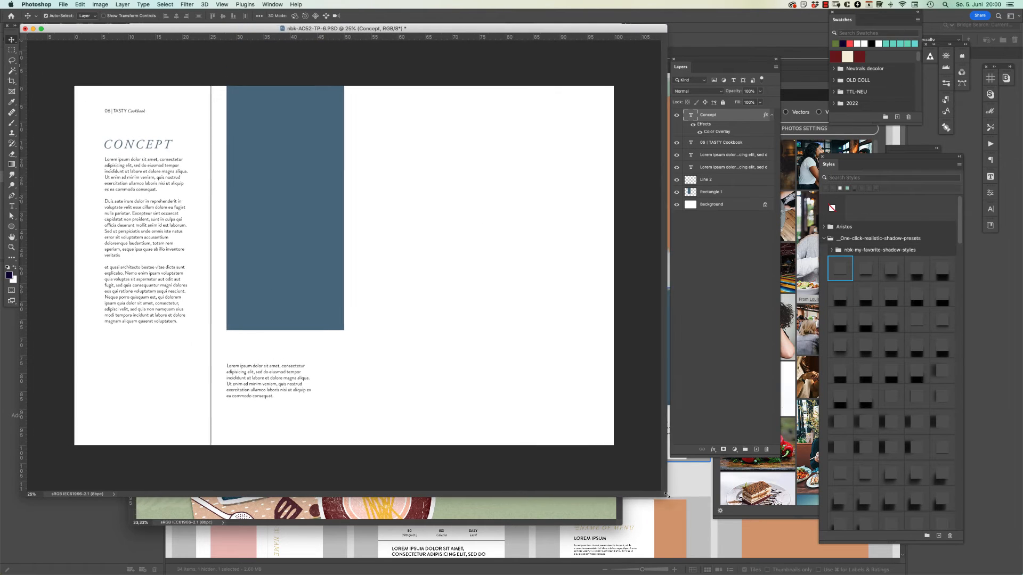
Switch back to Adobe Bridge and open the matching page template nbk-AC52-TP-7.PSD in Photoshop
click(674, 523)
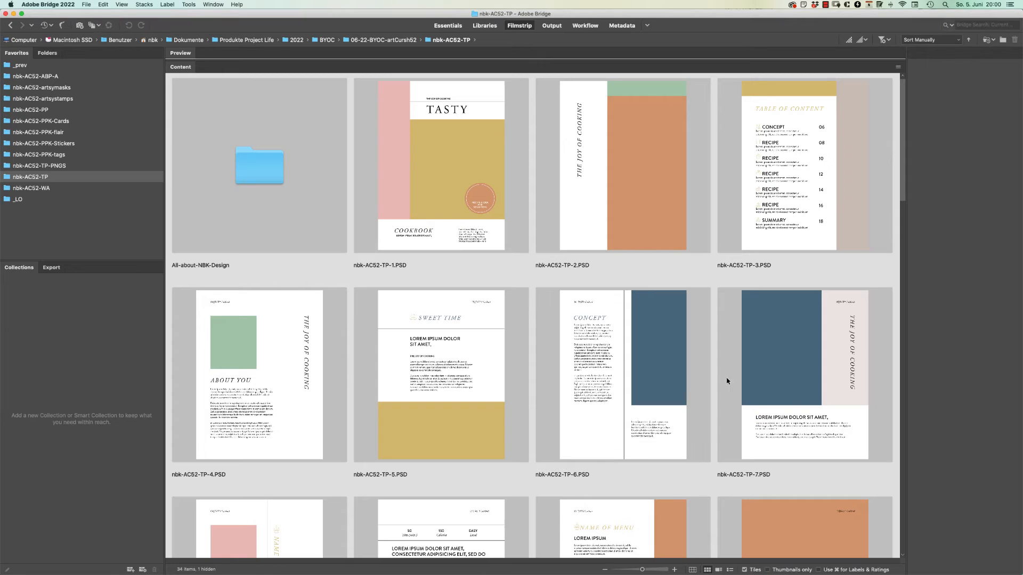
click(813, 356)
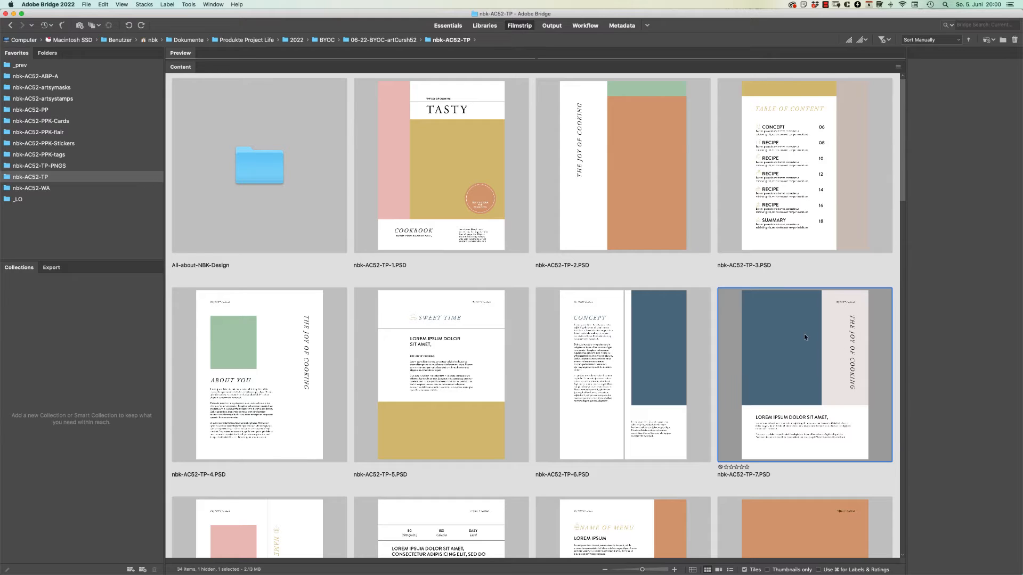
double_click(822, 348)
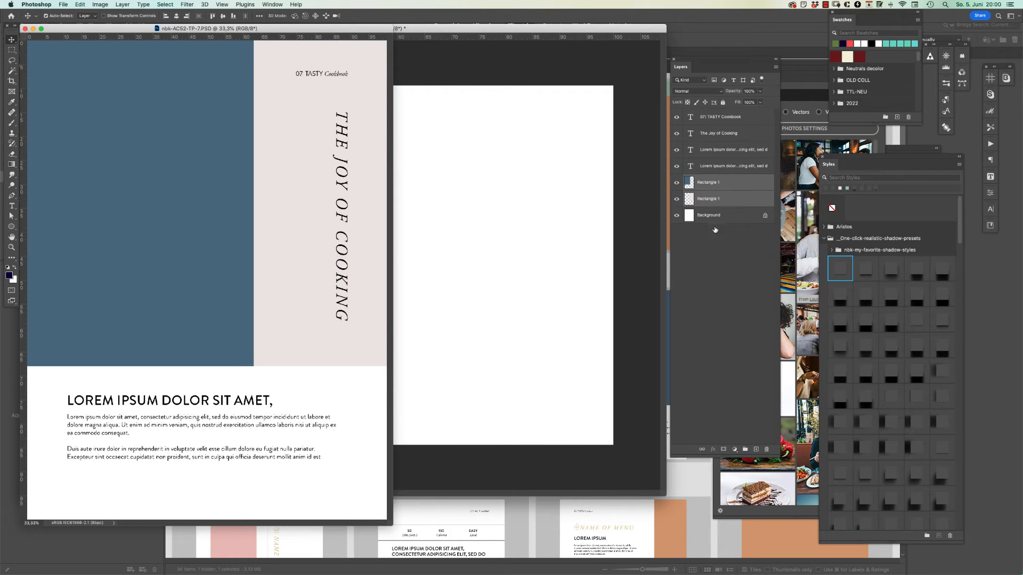
Duplicate all text and rectangle layers above the background of nbk-AC52-TP-7.PSD into the document nbk-AC52-TP-6.PSD
click(718, 204)
shift+click(736, 120)
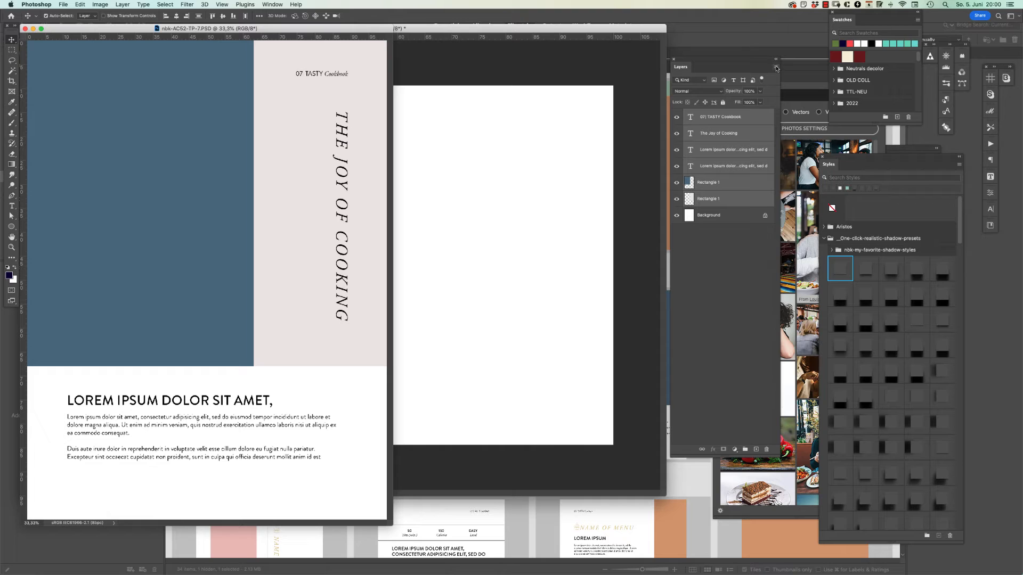
click(776, 67)
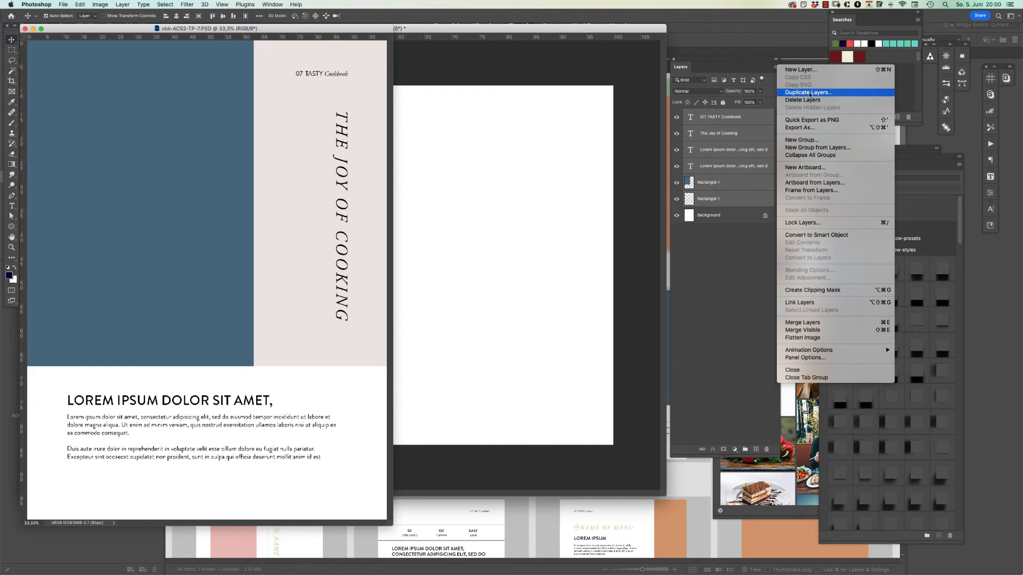
click(823, 94)
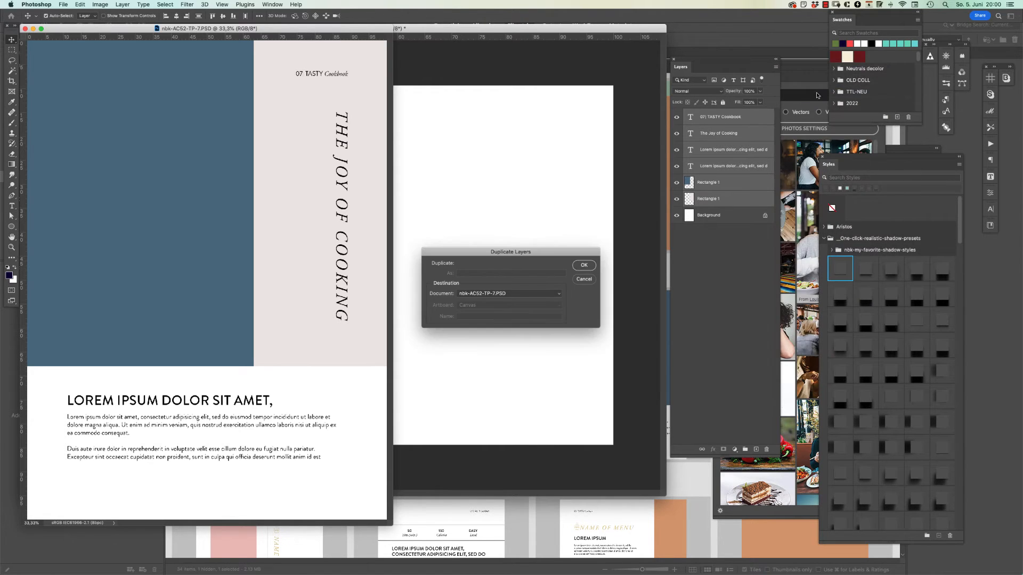
click(501, 293)
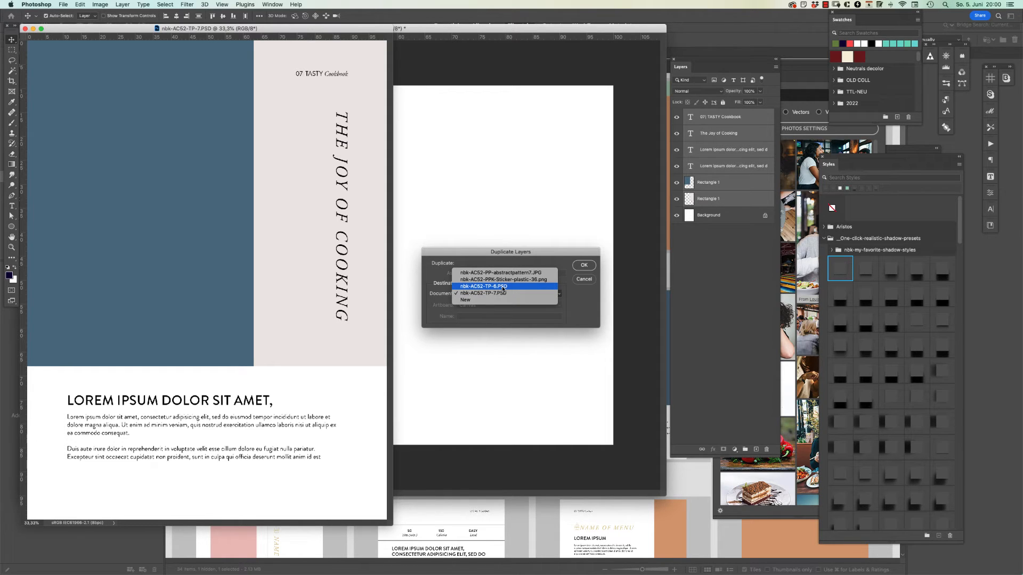
click(503, 287)
click(584, 264)
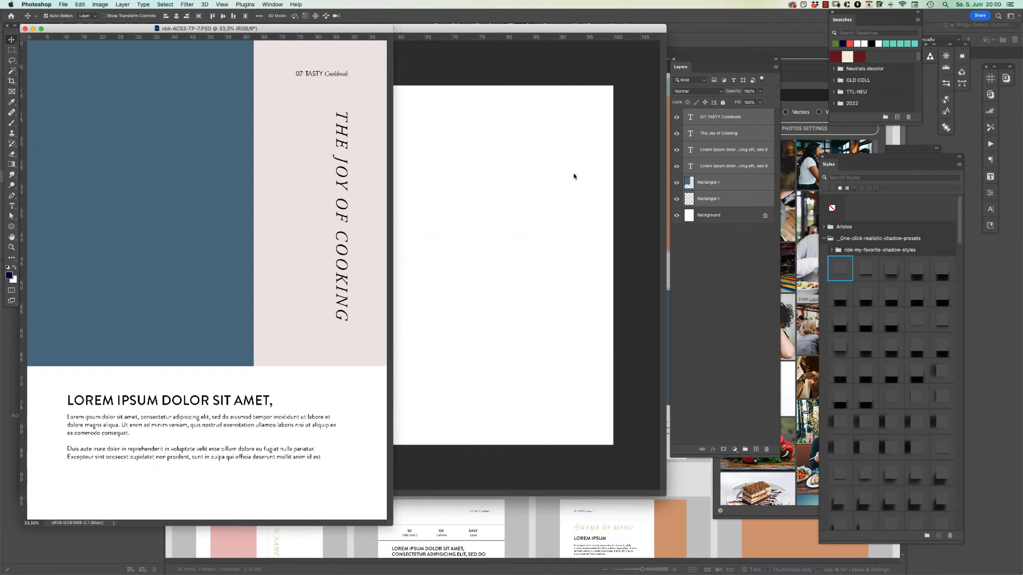
Bring the nbk-AC52-TP-6.PSD spread forward and shift the duplicated page layers together onto the empty right half of the canvas
click(542, 47)
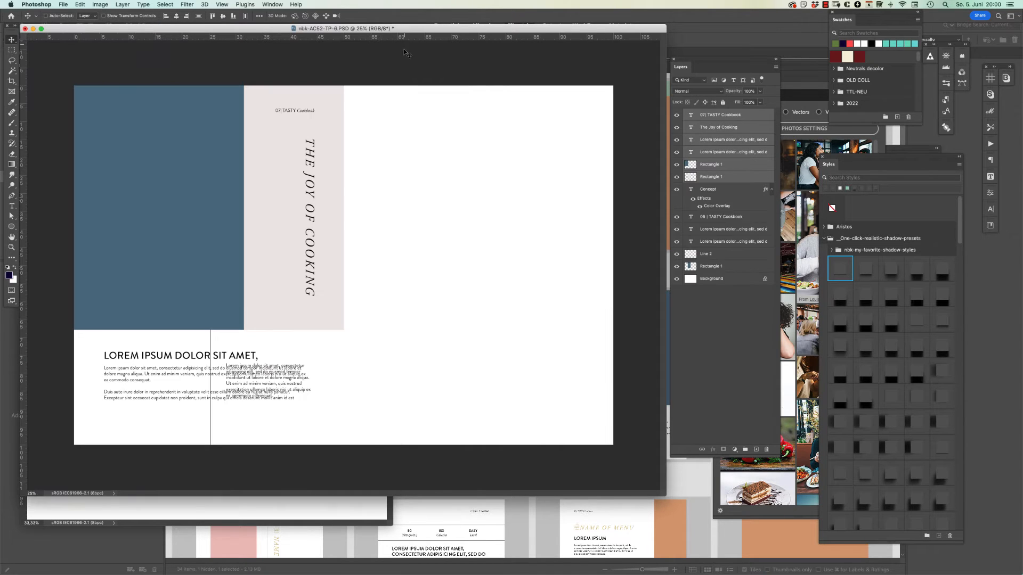
key(super)
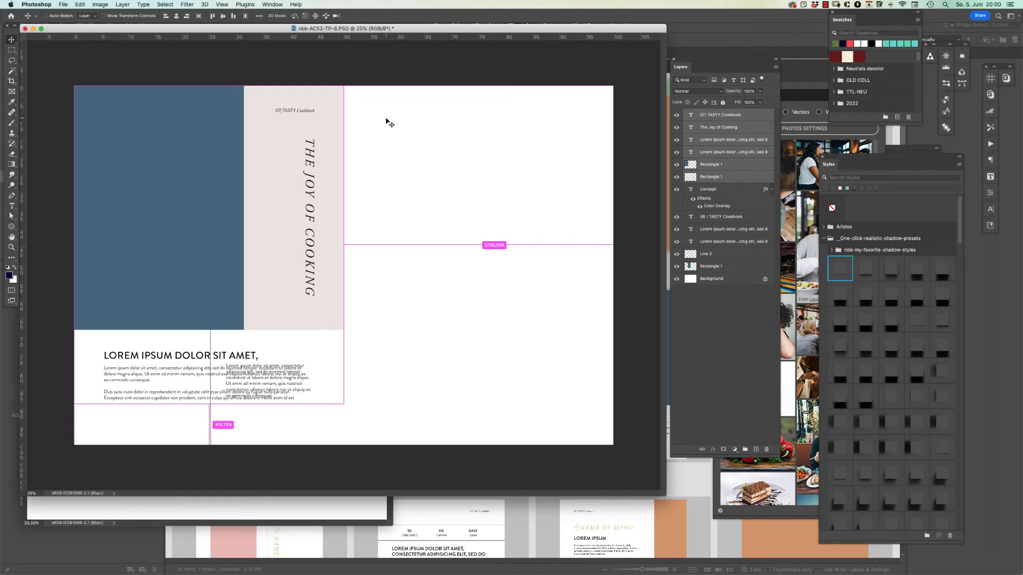
key(super+t)
drag(240, 200, 510, 185)
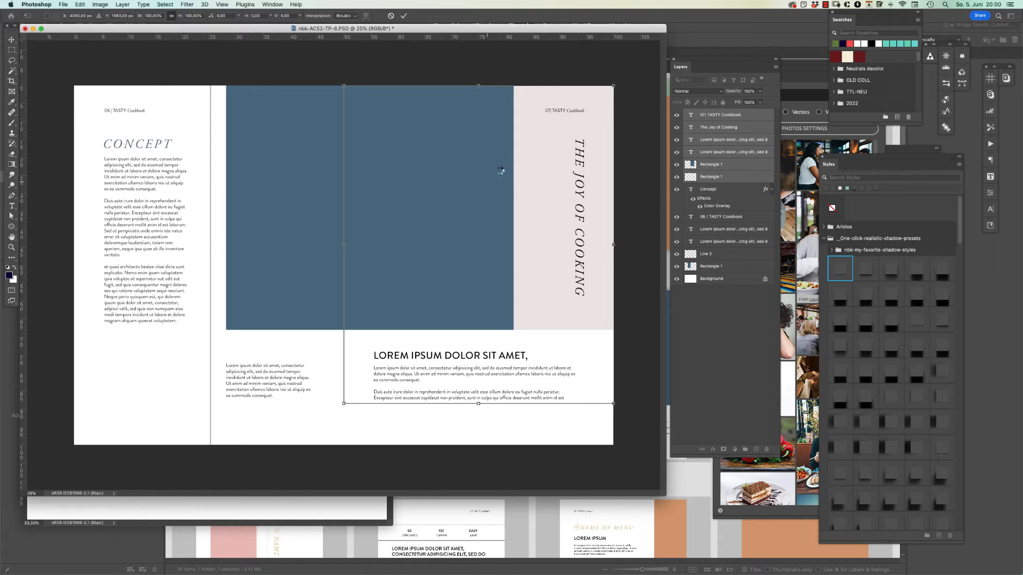
key(Return)
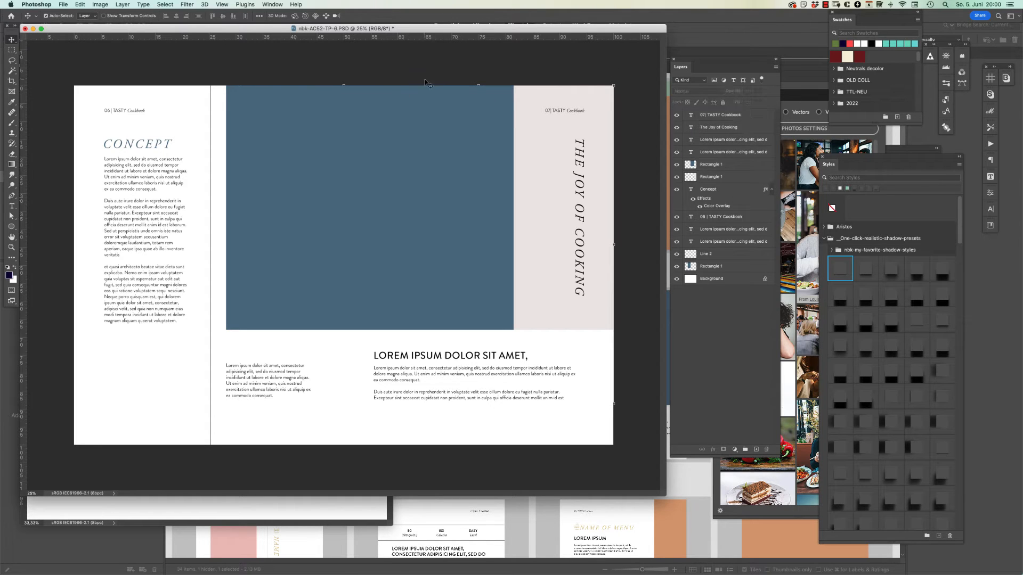
Place the right page's blue rectangle layer directly above the left page's blue rectangle layer and merge the two
drag(443, 67, 304, 190)
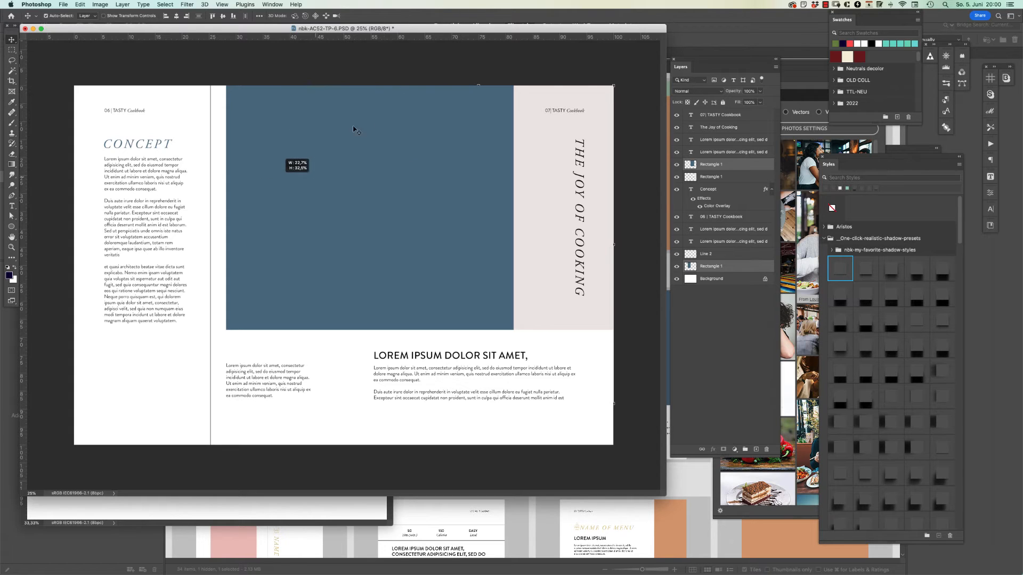
click(393, 75)
click(316, 132)
shift+click(458, 127)
drag(728, 171, 731, 259)
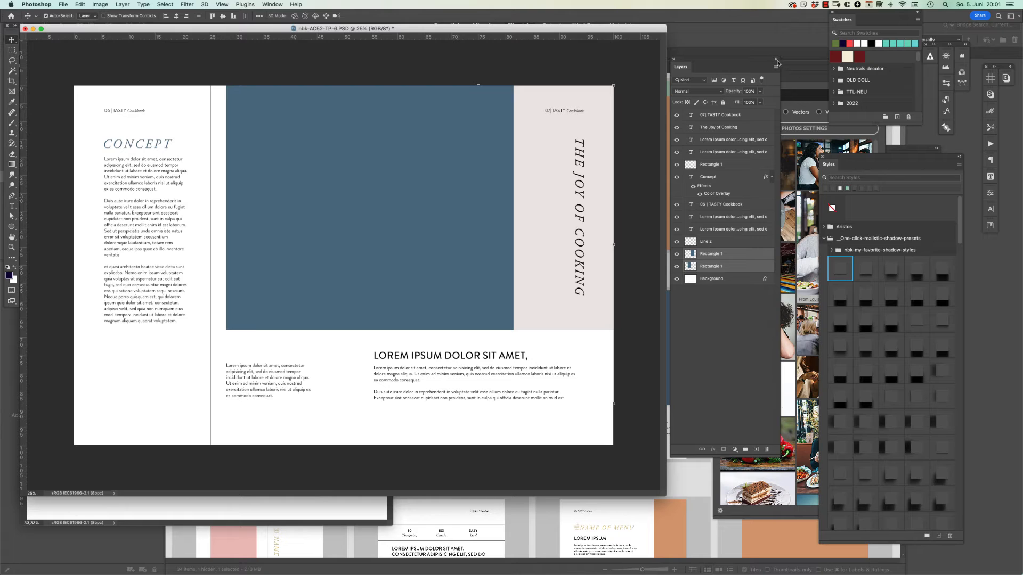
drag(777, 67, 775, 67)
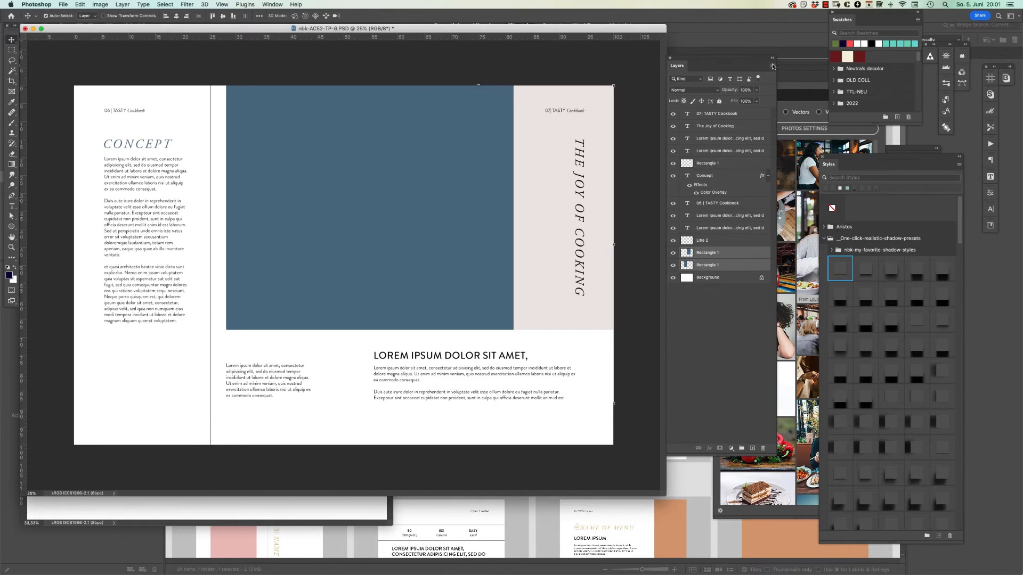
click(773, 67)
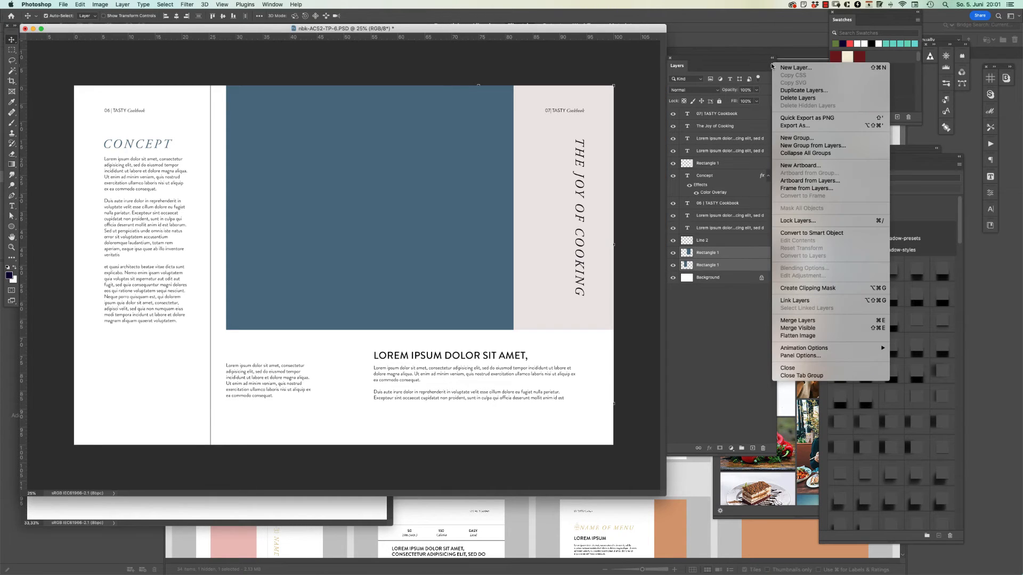
click(821, 320)
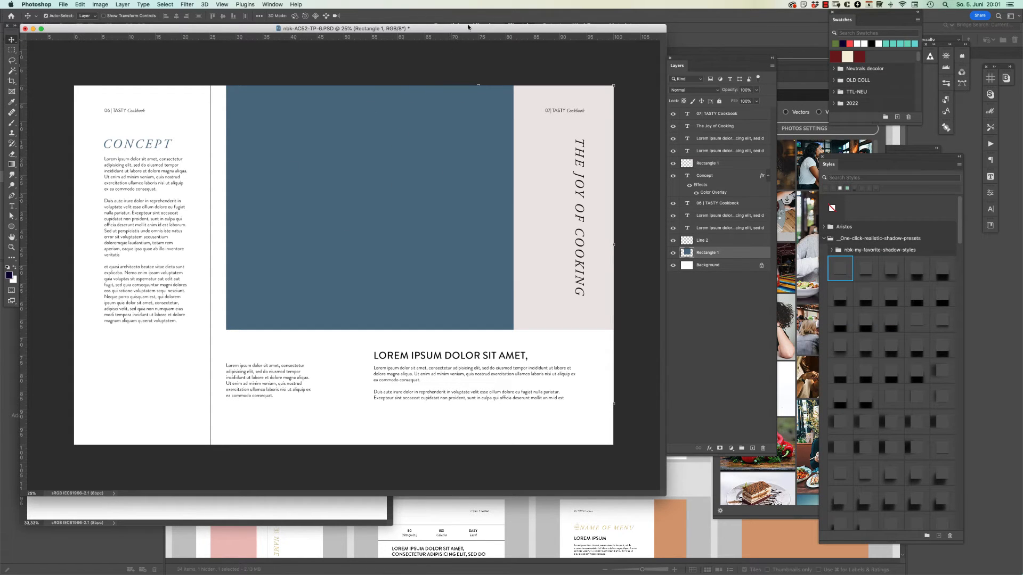
Place the stock photo of a hand reaching over waffles and plates on the spread and clip it to the merged blue rectangle
drag(469, 29, 463, 60)
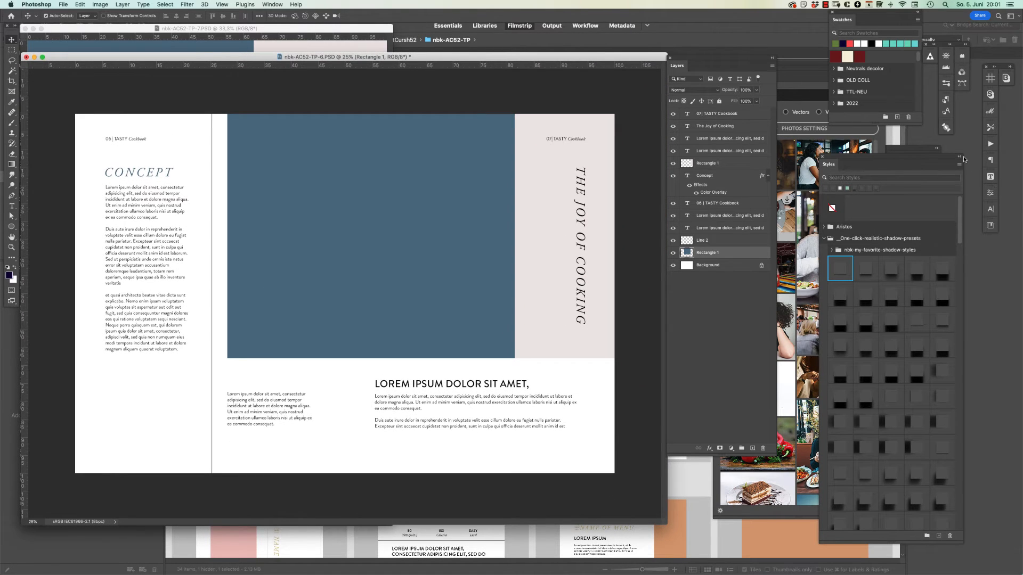
drag(247, 55, 265, 78)
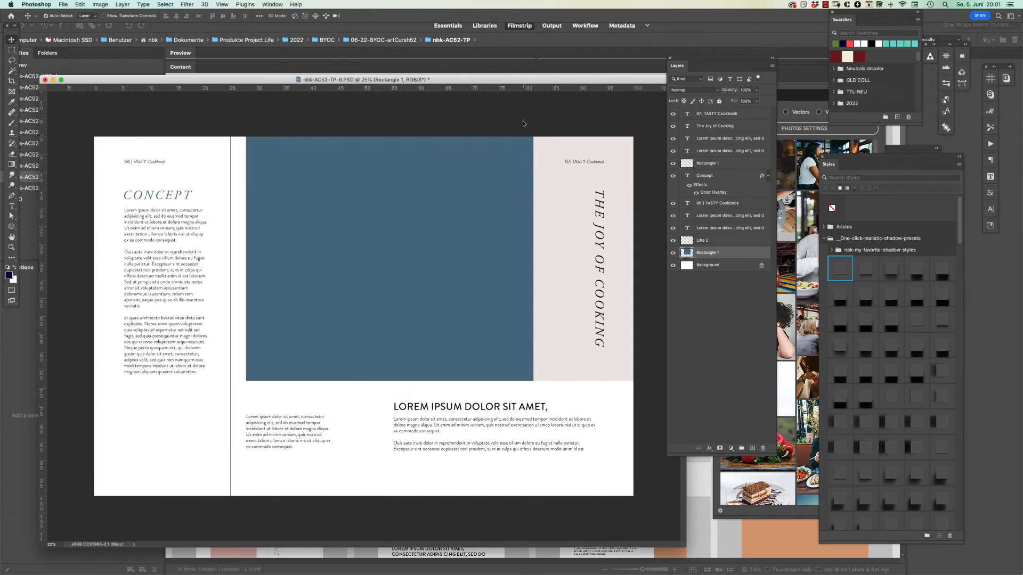
drag(526, 83, 519, 58)
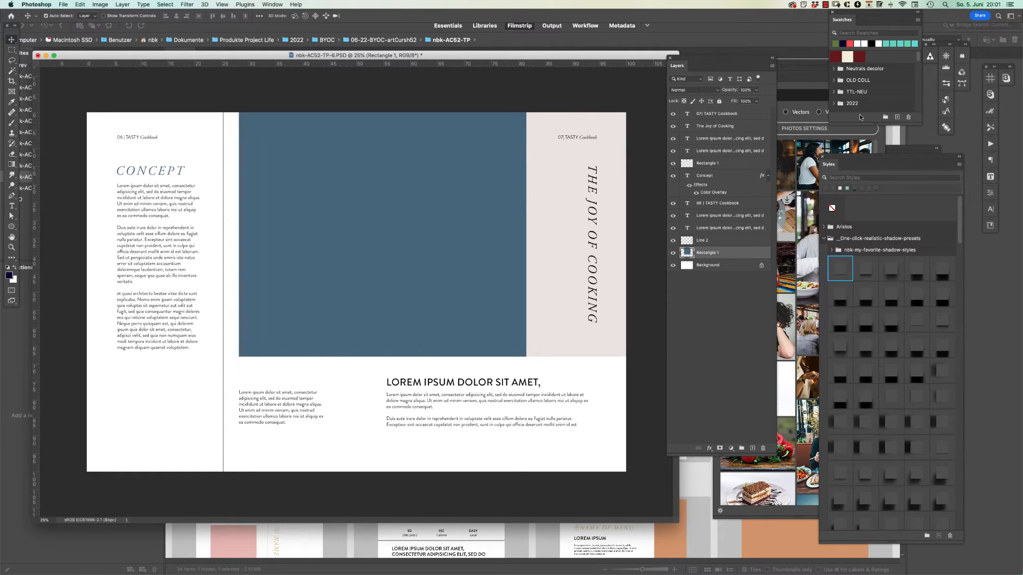
click(815, 89)
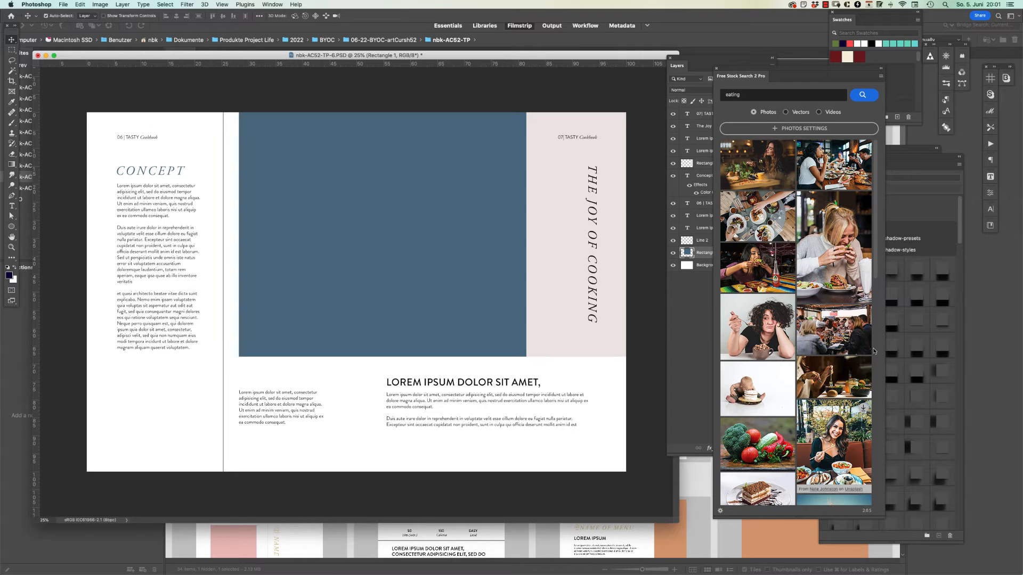
click(788, 227)
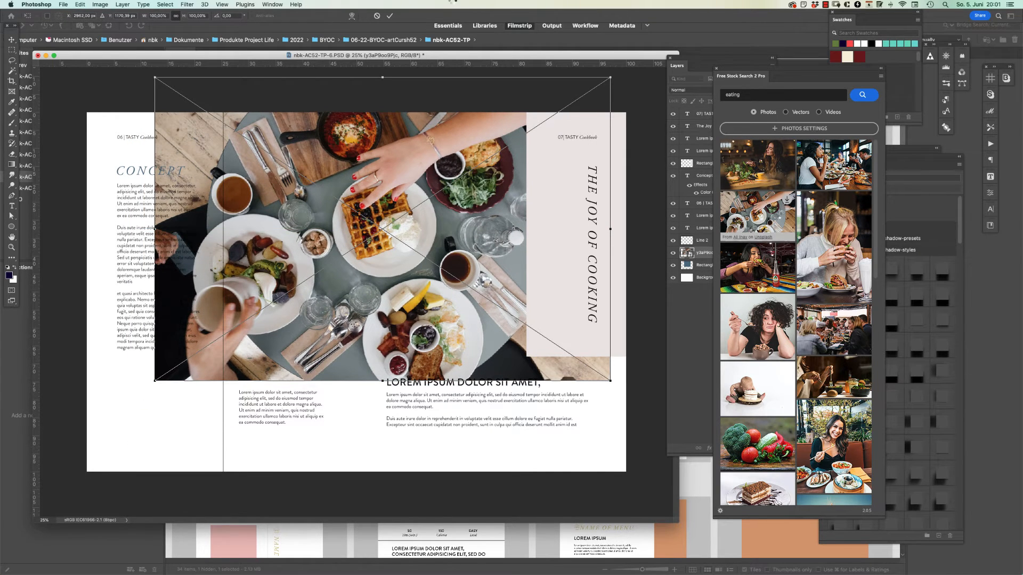
key(Return)
key(alt+super+g)
drag(463, 159, 461, 175)
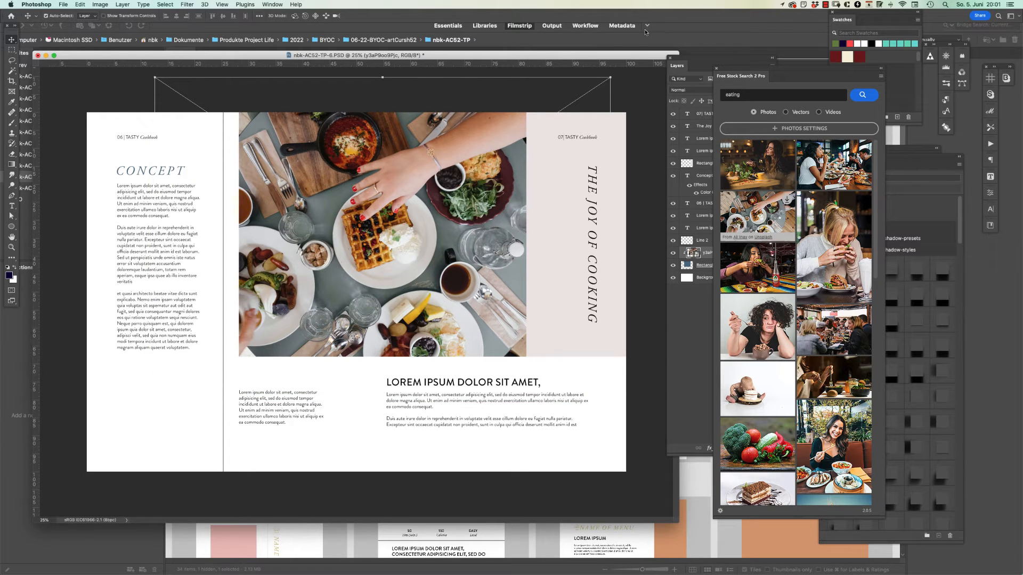
Shrink the spread's view, open nbk-AC52-TP-7.PSD again from Adobe Bridge and select its blue rectangle layer
key(super+minus)
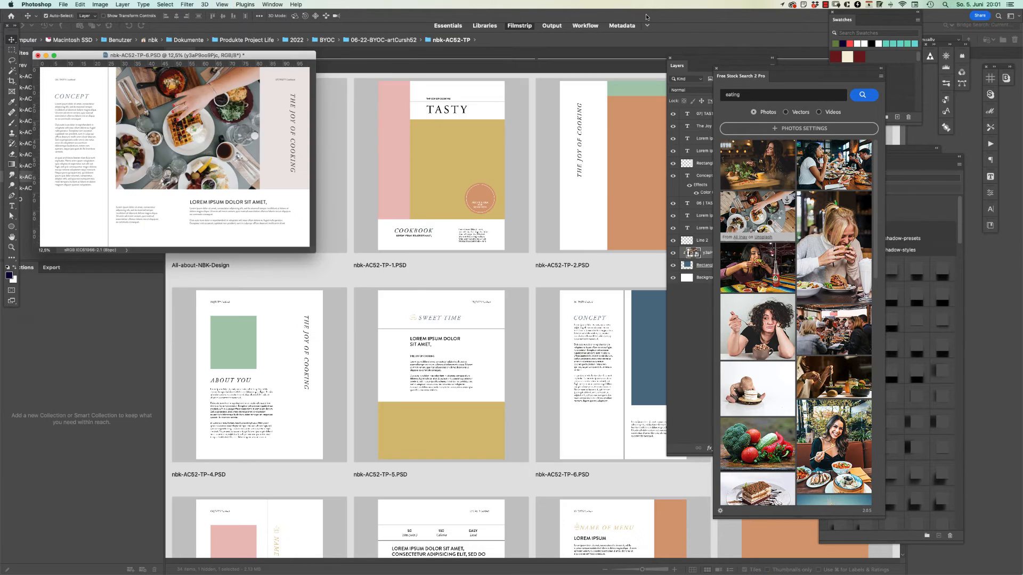
click(661, 260)
double_click(811, 340)
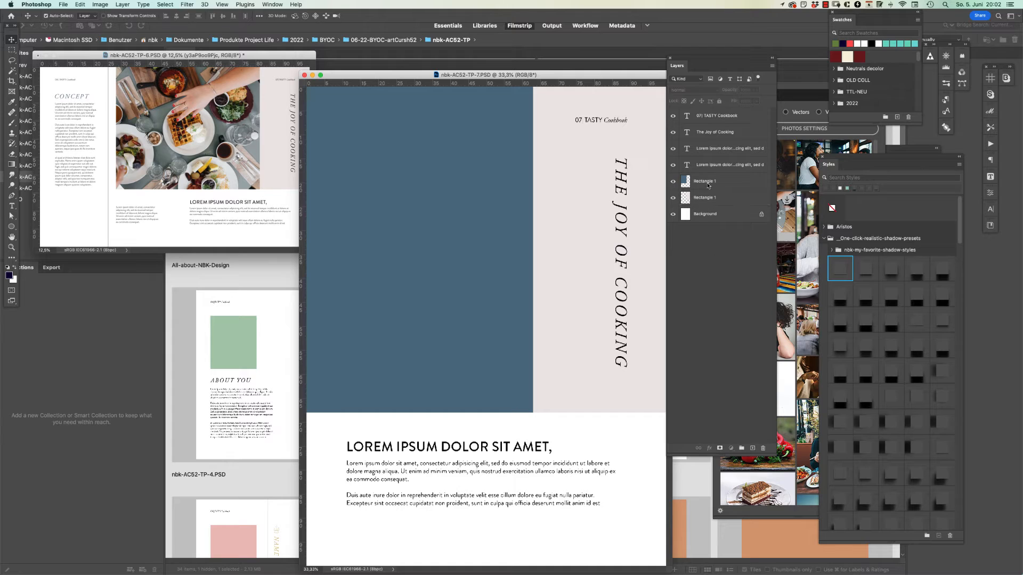
click(703, 183)
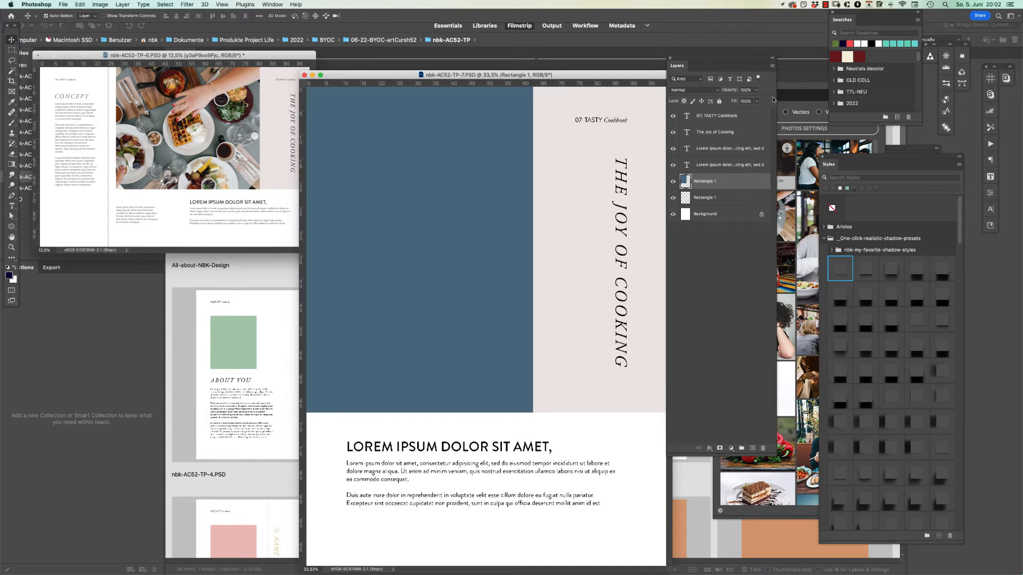
Go to Adobe Bridge and back to Photoshop, bring the photo spread's window forward and enlarge its view to 25%
click(147, 452)
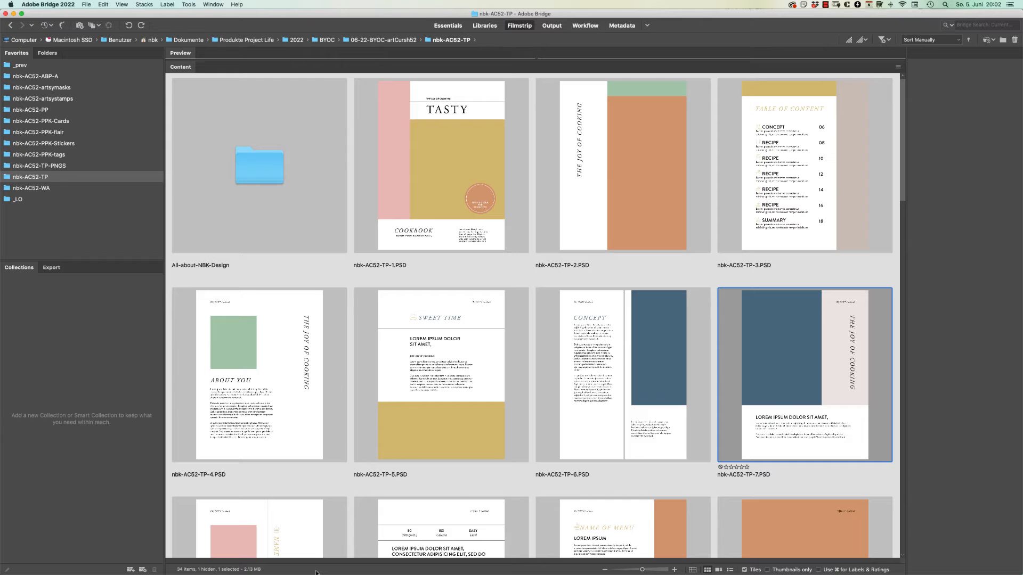
click(389, 552)
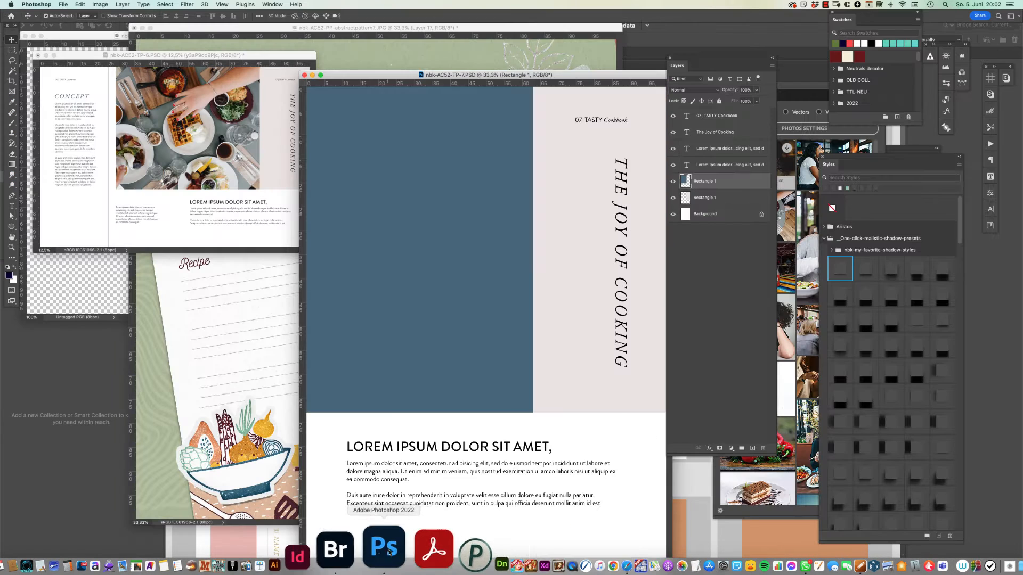
drag(184, 55, 288, 47)
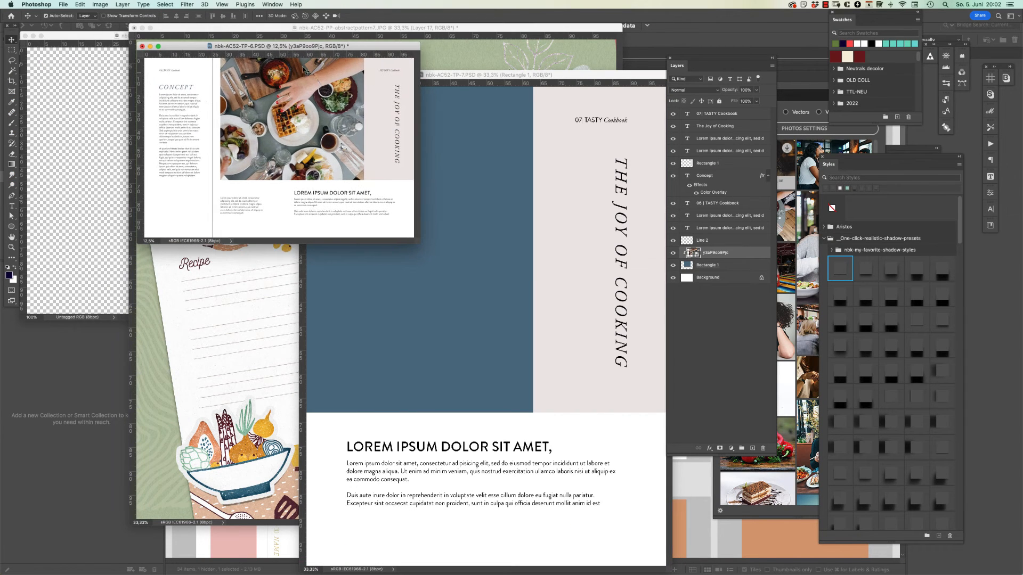
drag(418, 240, 554, 321)
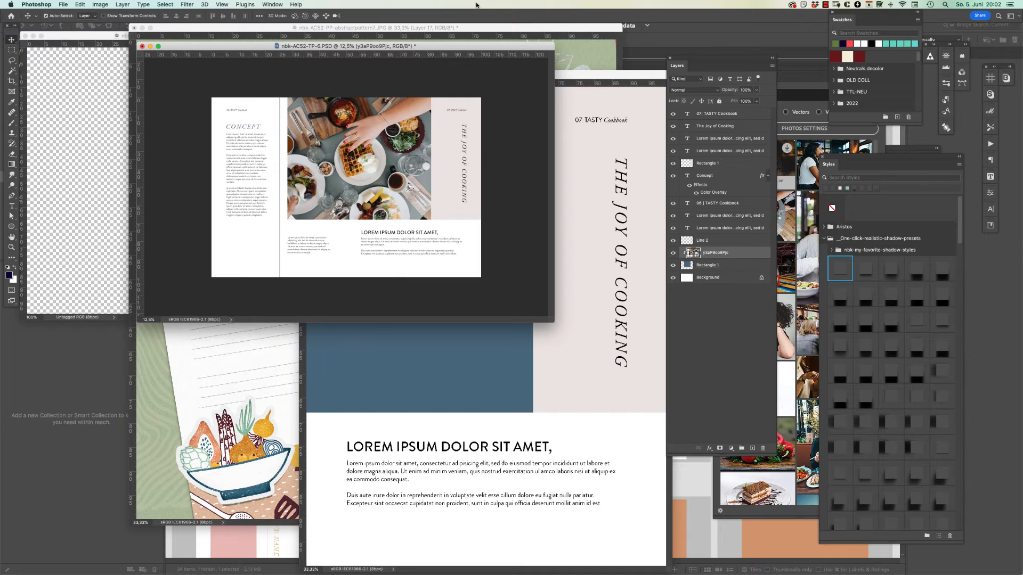
key(super+plus)
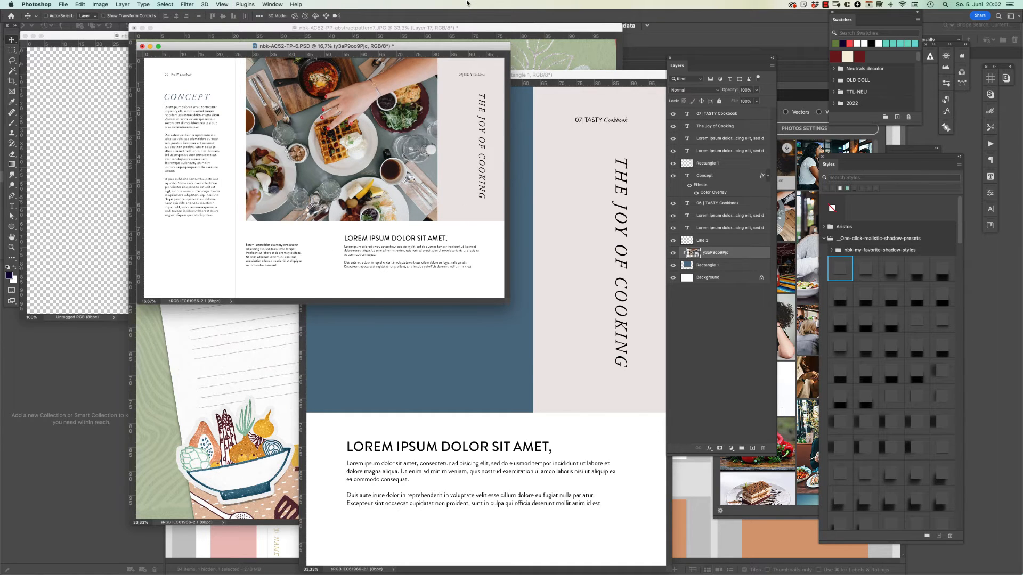
key(super+plus)
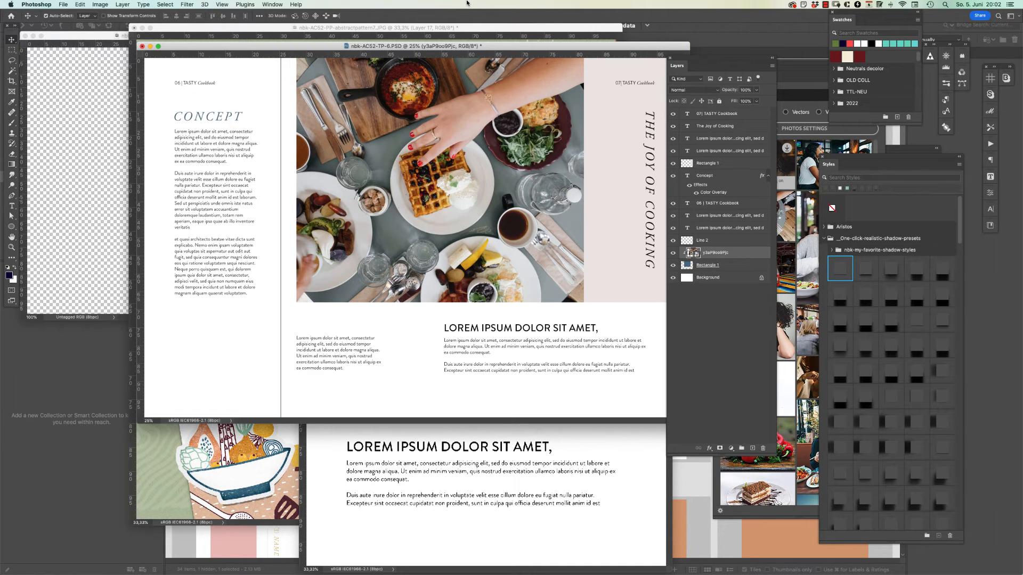
drag(433, 48, 368, 76)
Switch to Adobe Bridge and preview the table of content template nbk-AC52-TP-3.PSD and the following About You page full screen
click(402, 21)
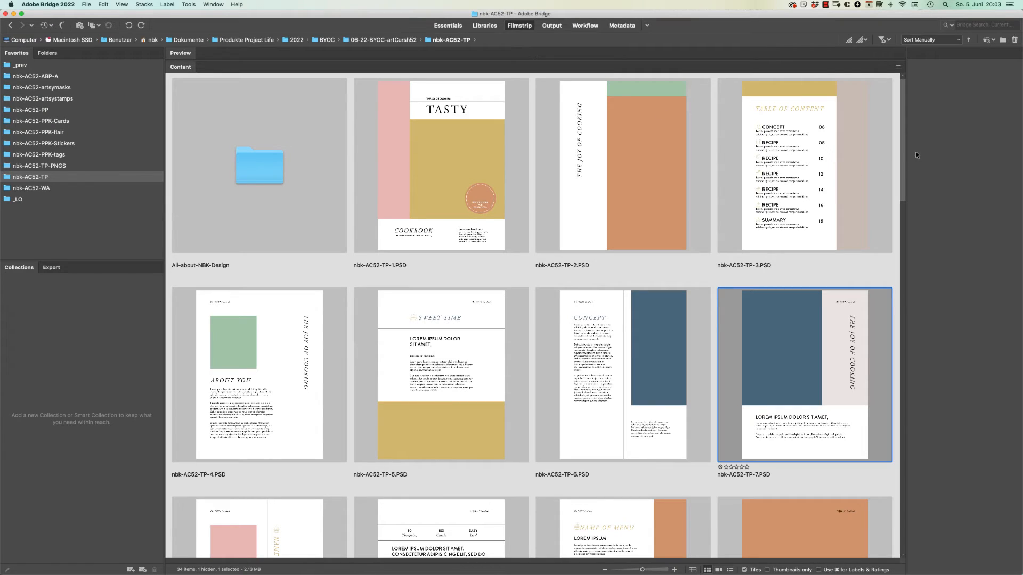
click(769, 139)
key(space)
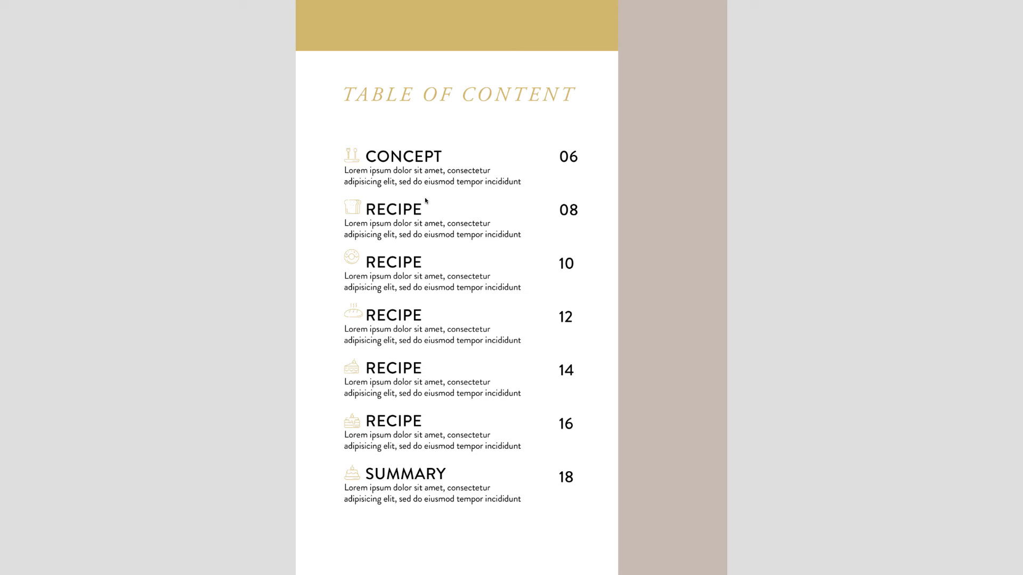
key(Right)
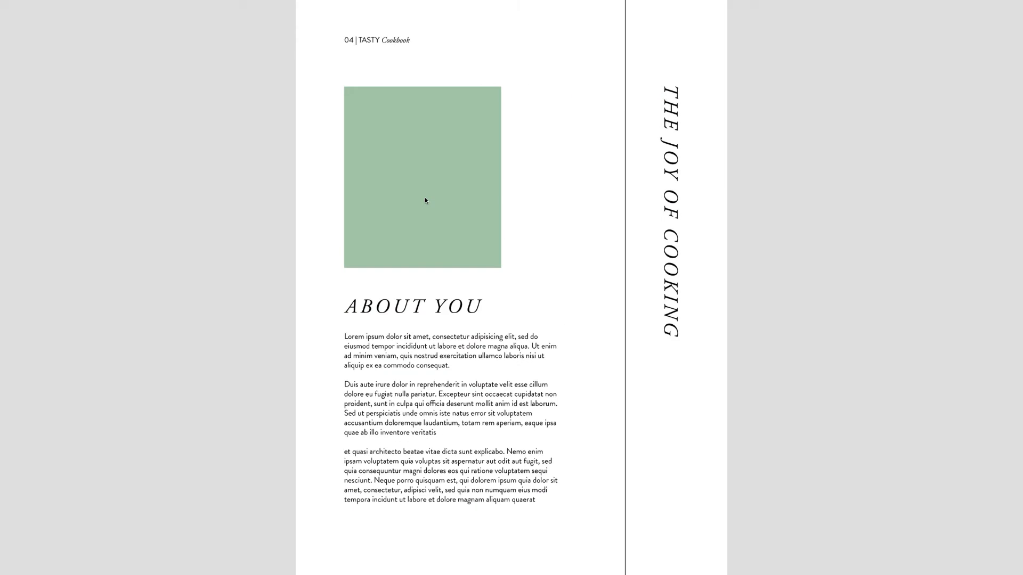
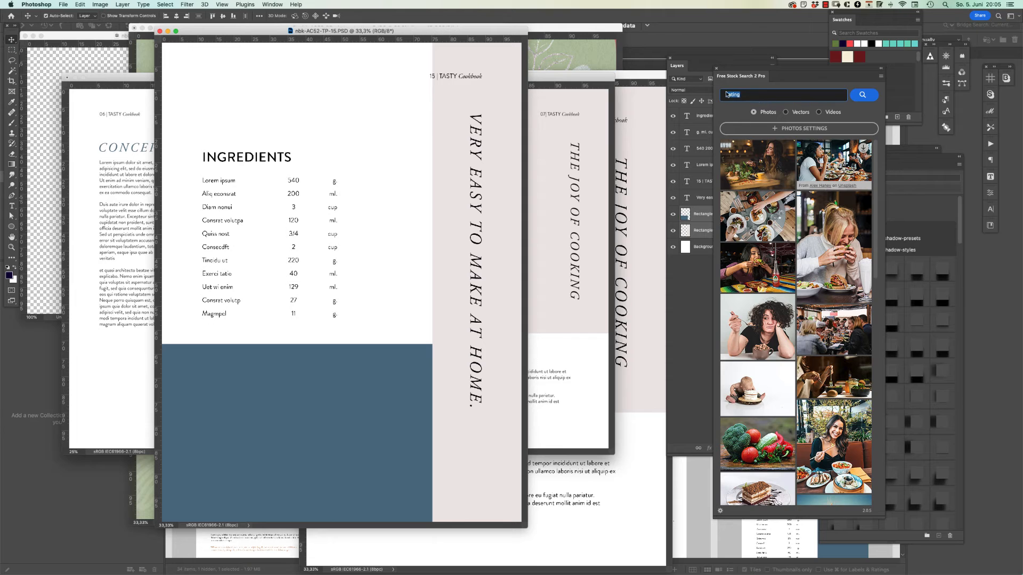
Search the stock photos for food, place the raspberry cake photo clipped to the blue rectangle and scale it to about 57.7%
key(Return)
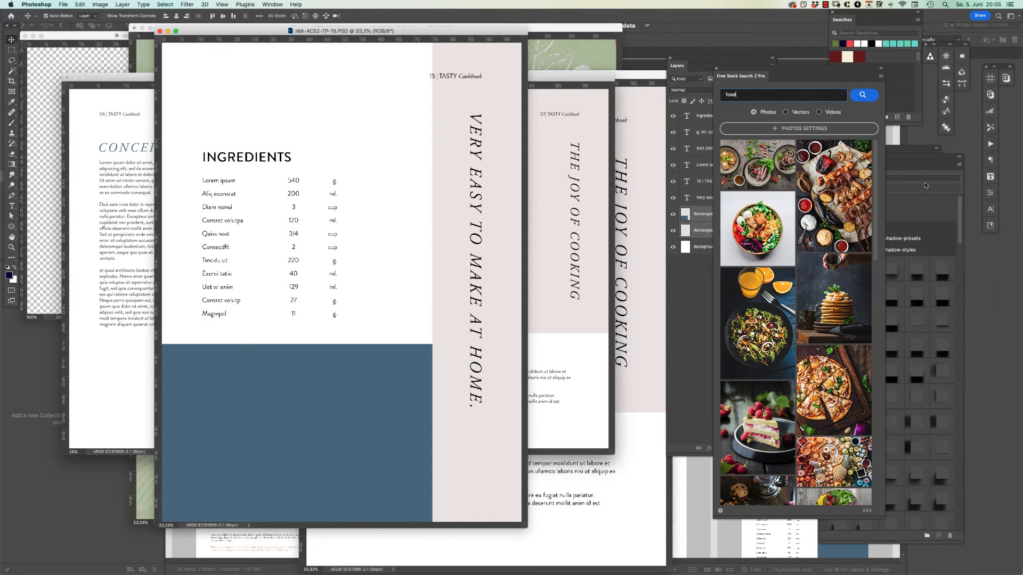
click(419, 394)
click(780, 405)
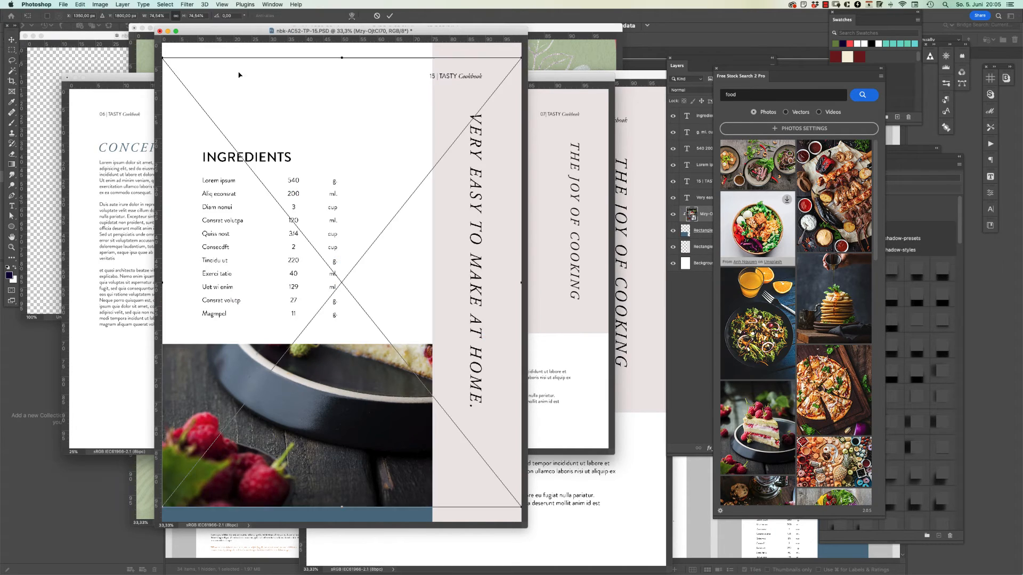
drag(359, 176, 329, 290)
drag(492, 150, 333, 363)
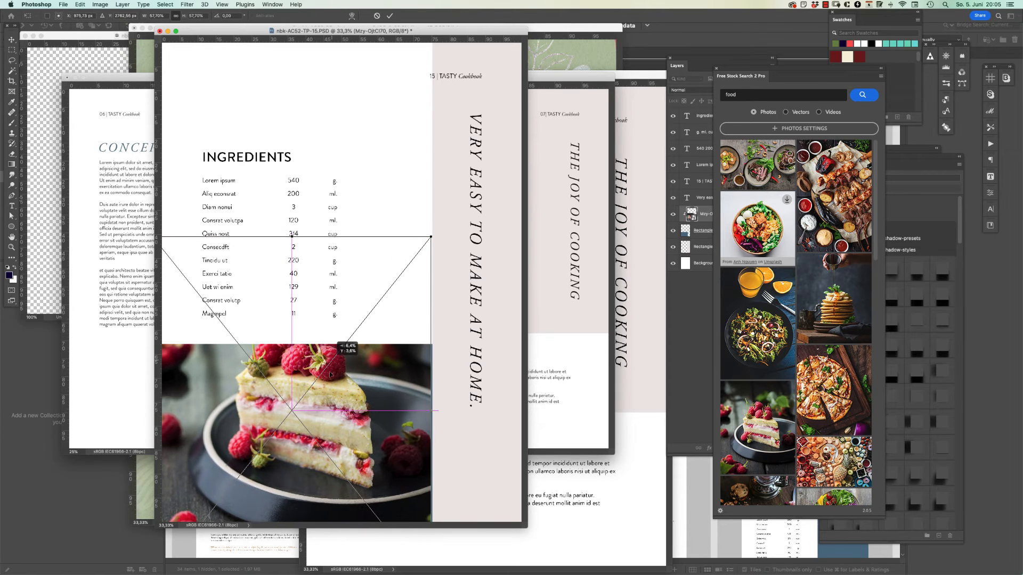
key(Return)
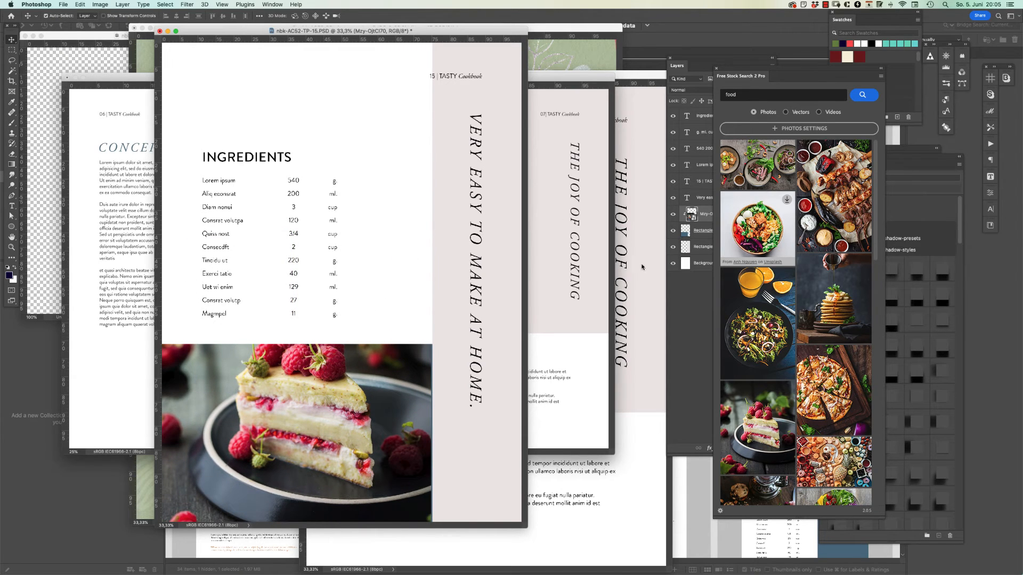
Duplicate the clipped cake photo layer and bring the copy to the top of the layer stack
click(698, 218)
key(super+j)
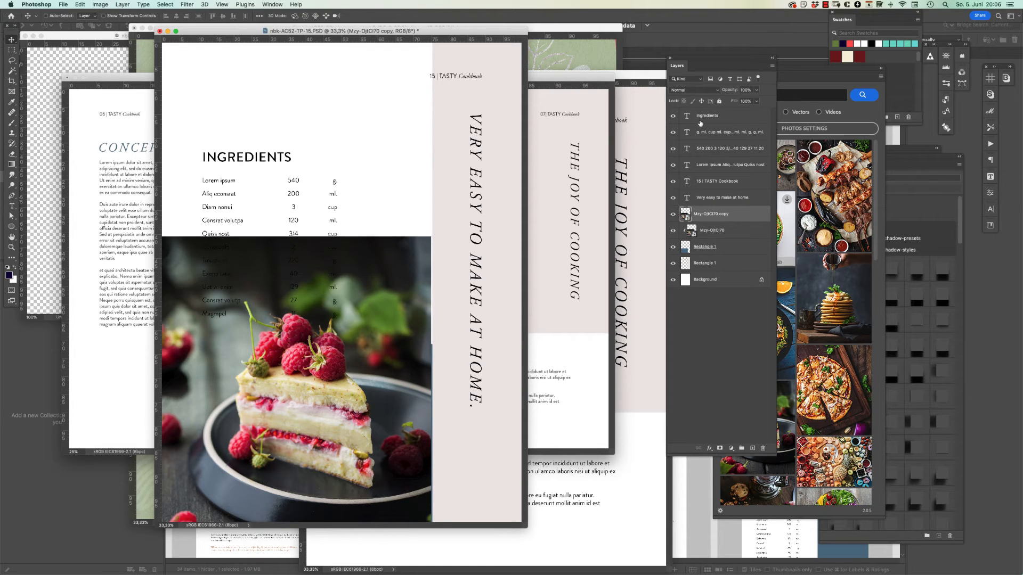
key(super+shift+bracketright)
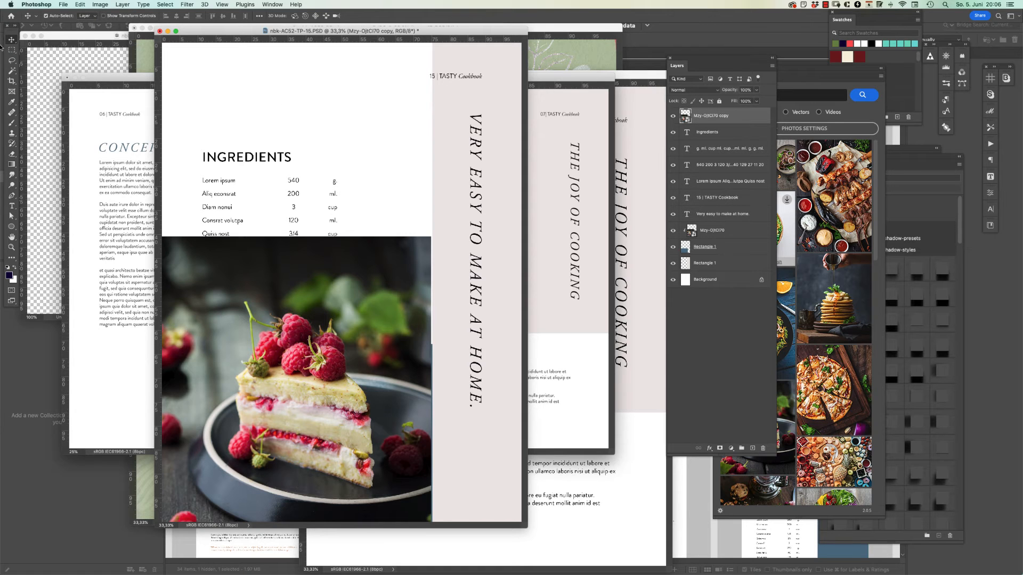
Select the raspberries on top of the cake in the copied photo with the Quick Selection tool
click(11, 70)
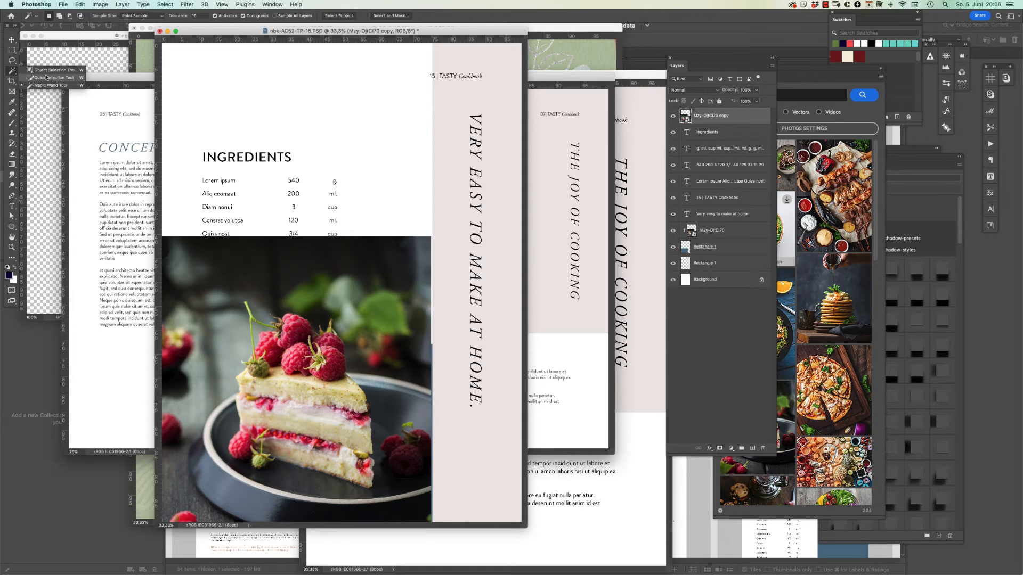
click(51, 79)
mouse_move(291, 363)
mouse_down()
mouse_move(290, 331)
mouse_move(267, 346)
mouse_move(285, 353)
mouse_up()
key(alt)
drag(246, 317, 256, 318)
mouse_move(303, 359)
mouse_down()
mouse_move(327, 344)
mouse_move(334, 357)
mouse_up()
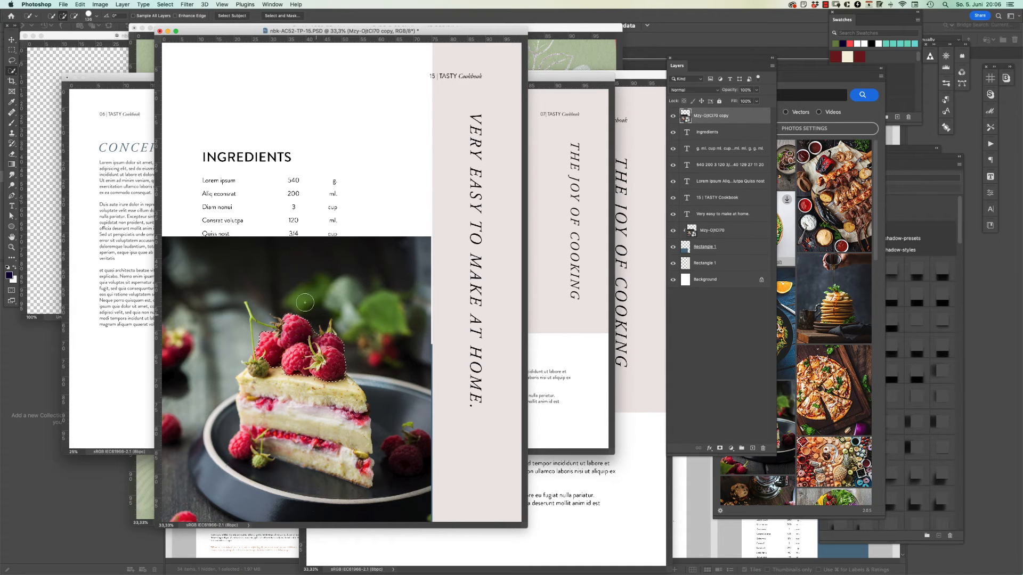
Refine the raspberry selection with the Lasso tool to include the berry leaves and the thin green stem
click(12, 61)
drag(290, 313, 353, 243)
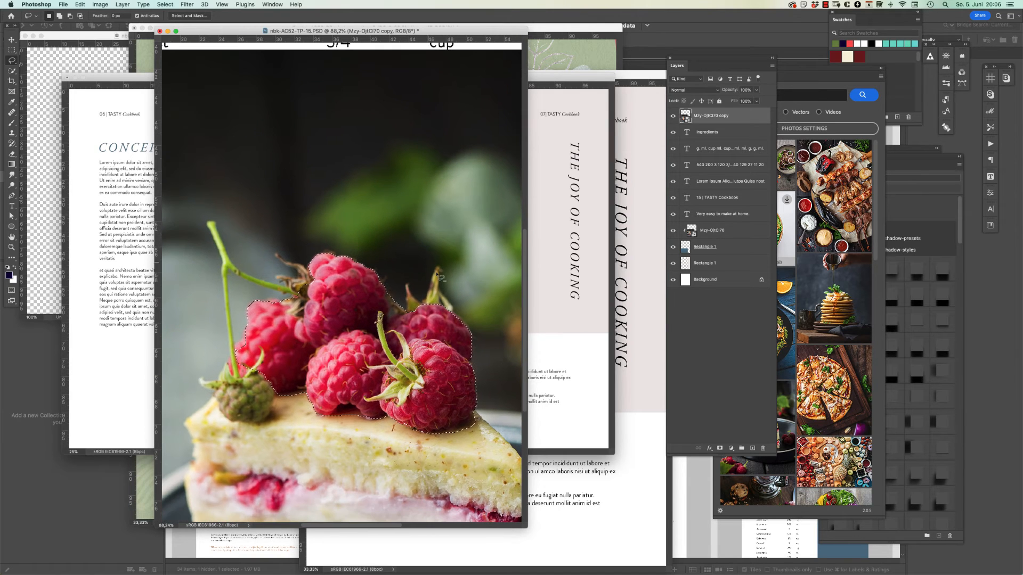
mouse_move(414, 298)
mouse_down()
mouse_move(413, 317)
mouse_move(408, 289)
mouse_move(427, 312)
mouse_move(425, 331)
mouse_move(439, 271)
mouse_move(456, 313)
mouse_move(440, 327)
mouse_up()
mouse_move(229, 327)
mouse_down()
mouse_move(225, 264)
mouse_move(208, 222)
mouse_move(232, 265)
mouse_up()
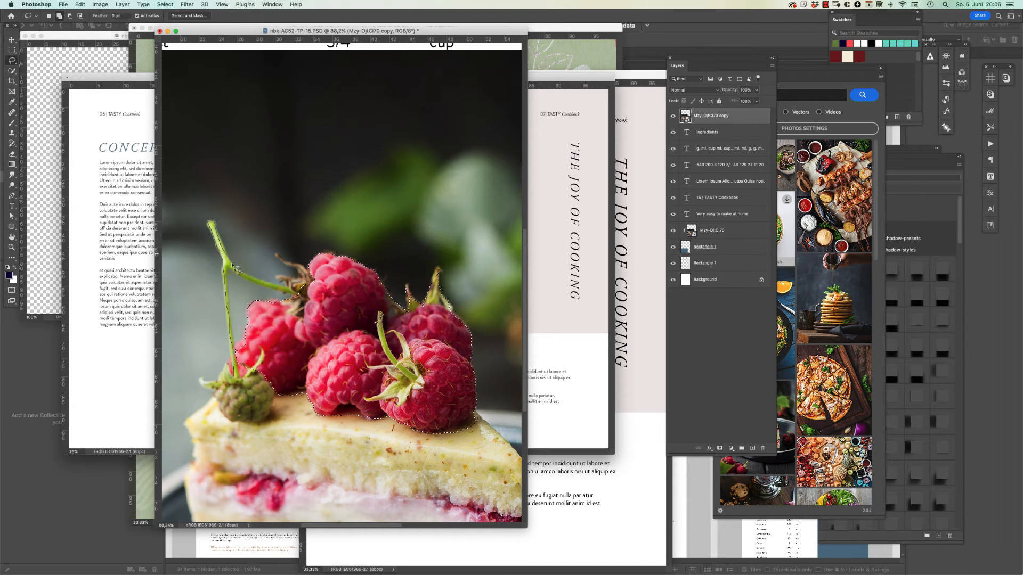
mouse_move(293, 292)
mouse_down()
mouse_move(305, 297)
mouse_move(286, 368)
mouse_up()
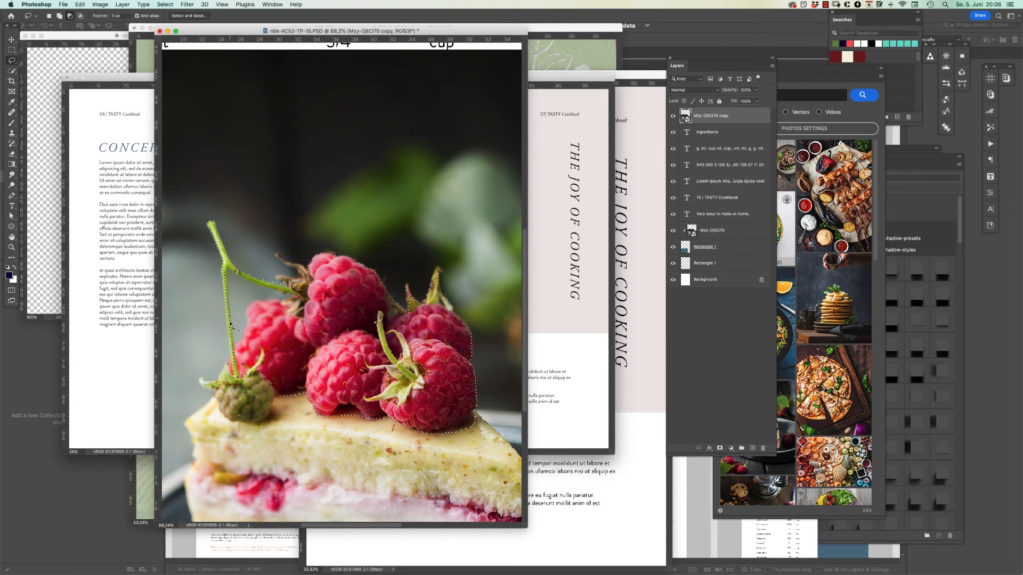
mouse_move(234, 343)
mouse_down()
mouse_move(258, 299)
mouse_move(291, 296)
mouse_move(234, 276)
mouse_up()
Mask the copied cake photo to the selection so the raspberries overlap the ingredients area
click(720, 448)
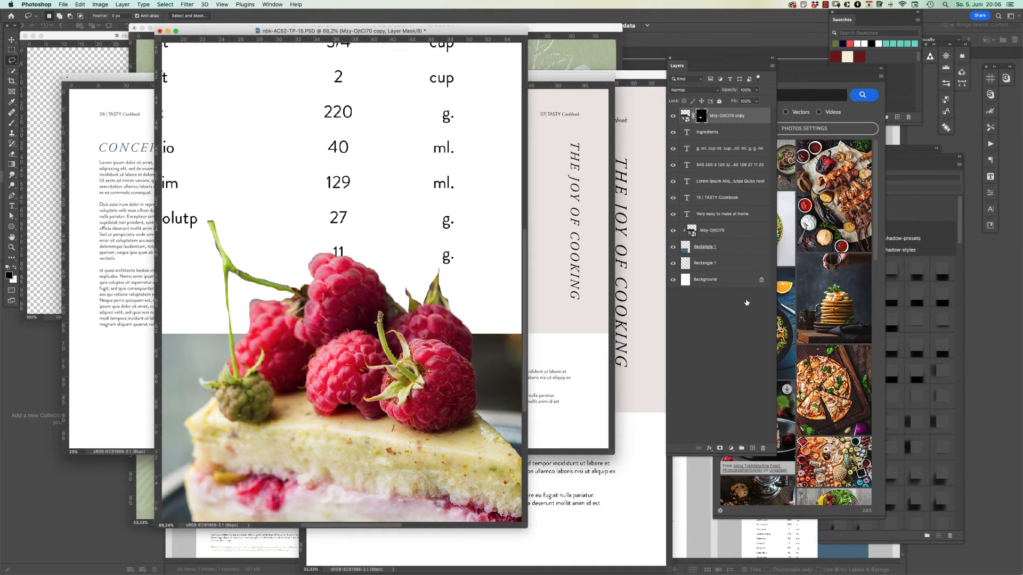
key(super+minus)
key(super+minus)
key(super+minus)
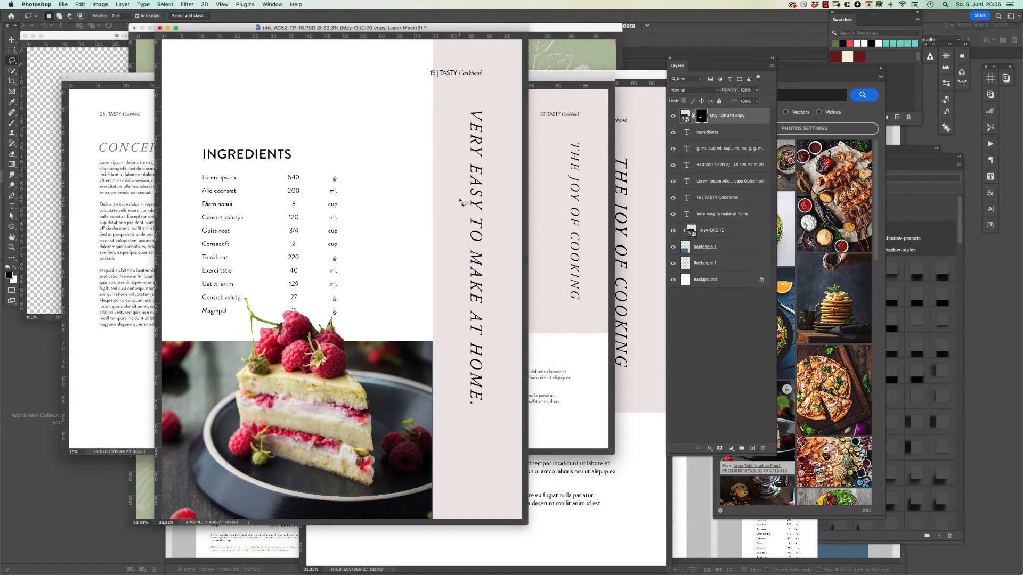
Add a solid color fill in a pink sampled from the raspberries and clip it to the pale vertical strip behind the slogan
key(v)
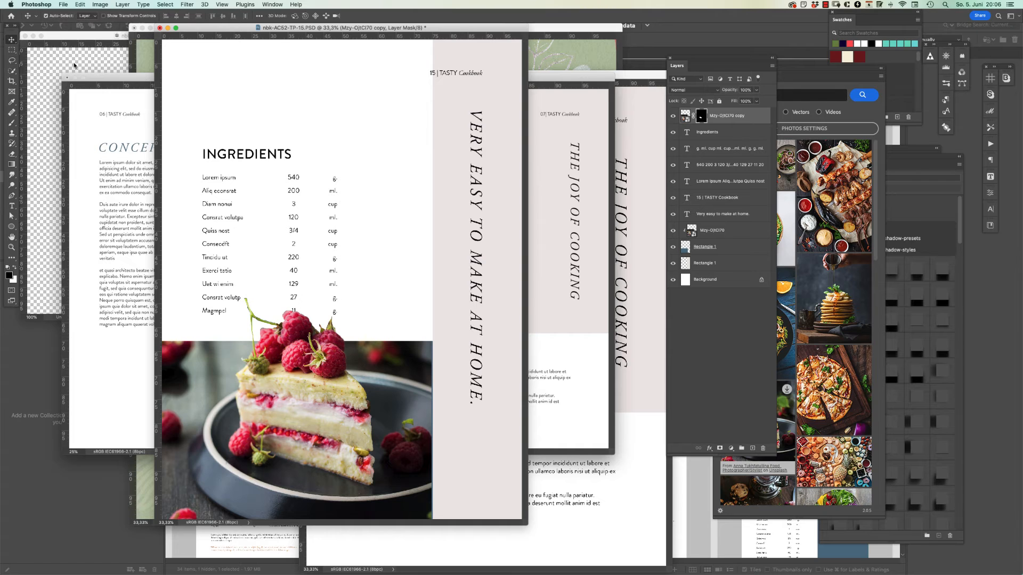
click(451, 167)
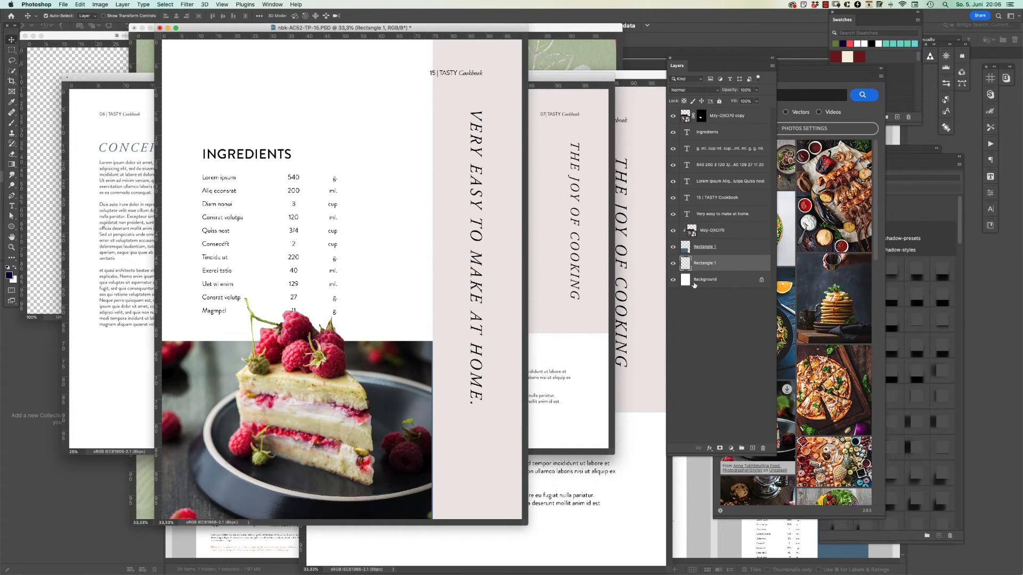
click(731, 450)
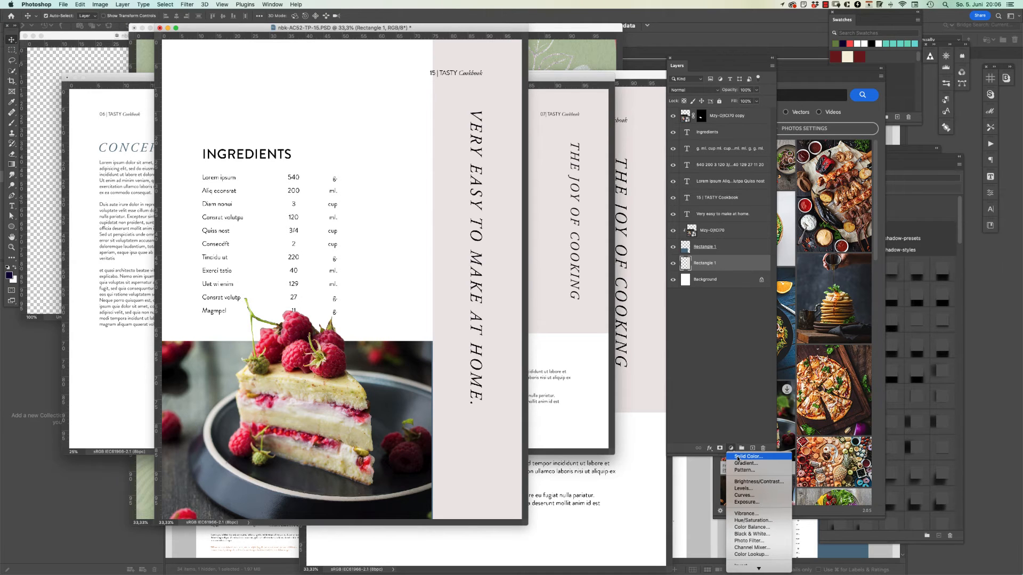
click(740, 457)
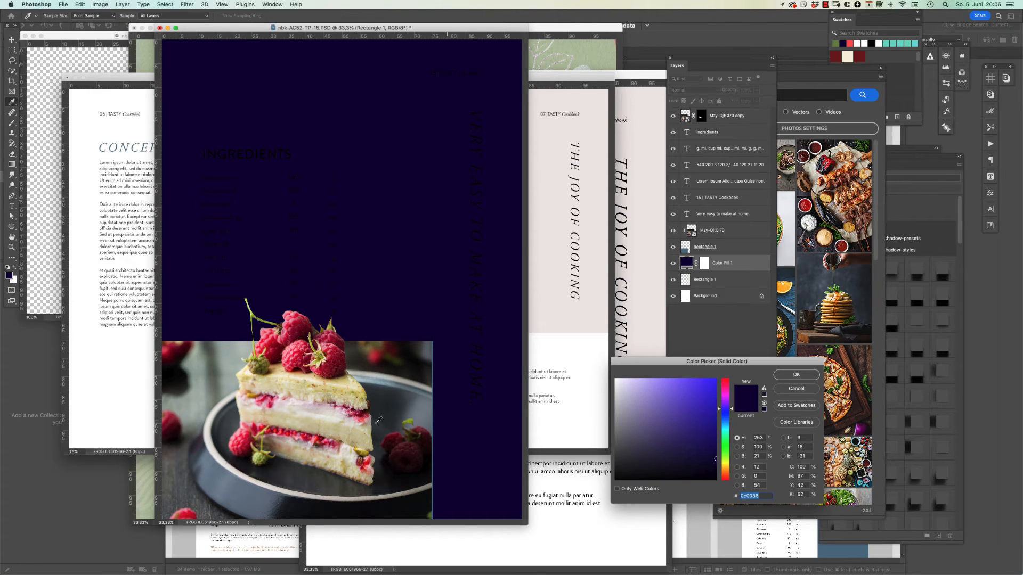
click(292, 348)
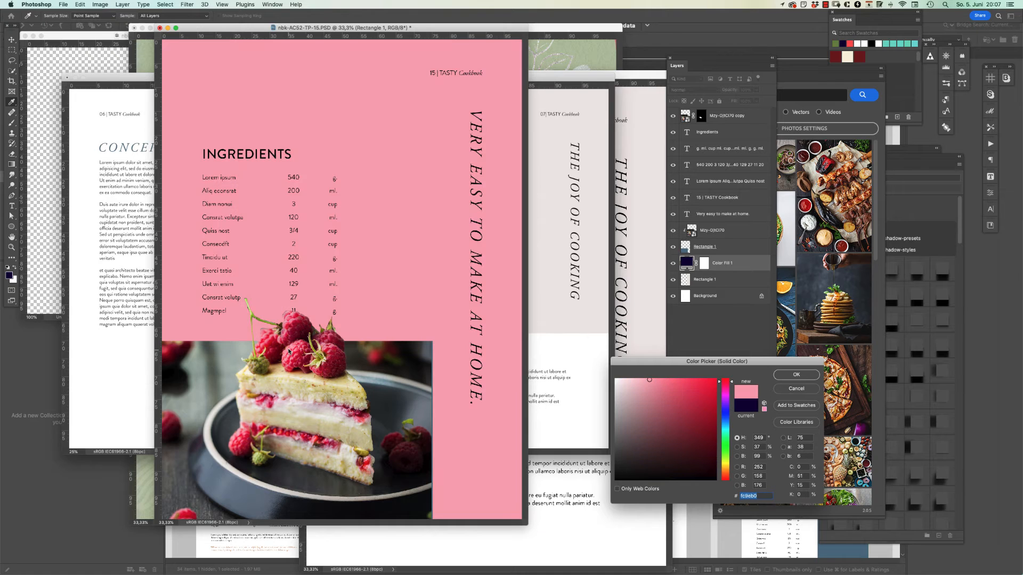
click(783, 376)
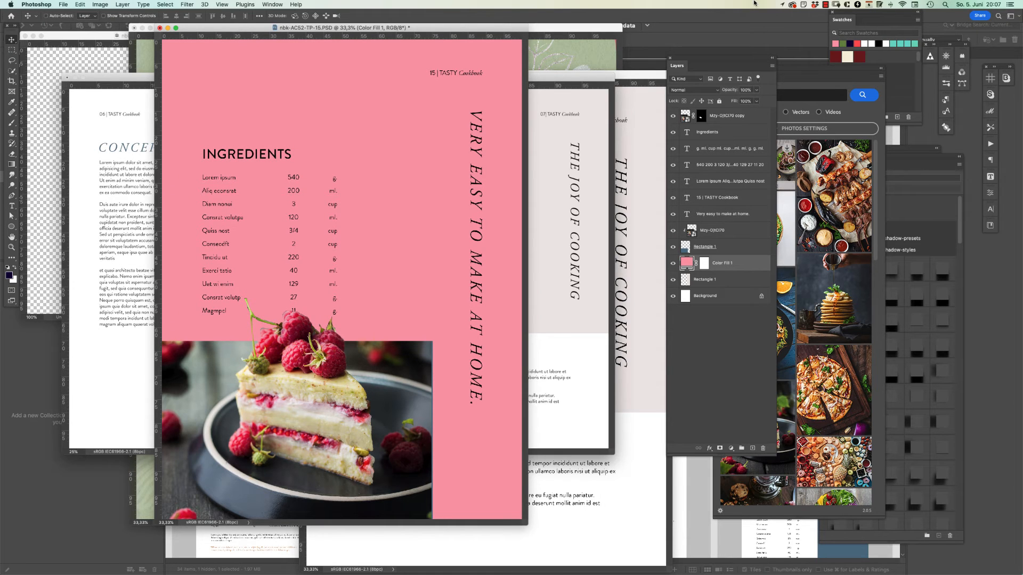
key(super+alt+g)
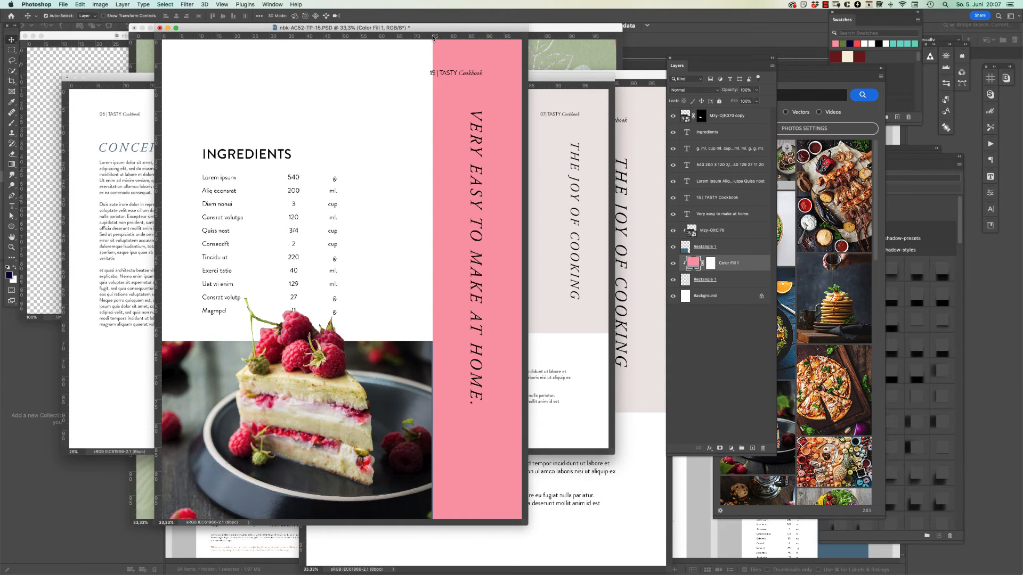
Switch to Adobe Bridge and open the full-page template nbk-AC52-TP-17.PSD in Photoshop
key(super+Tab)
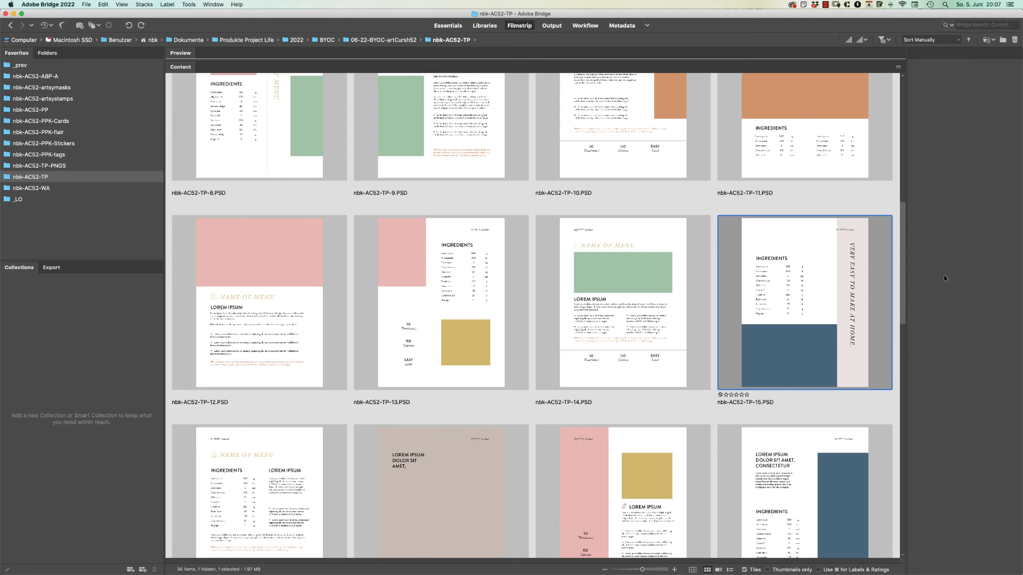
scroll(885, 288, down, 5)
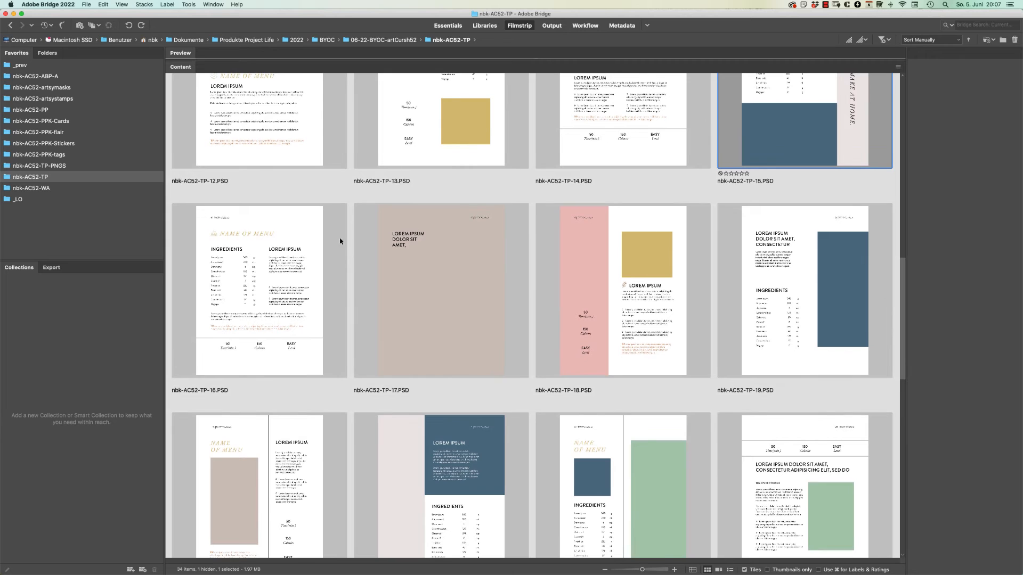
double_click(471, 267)
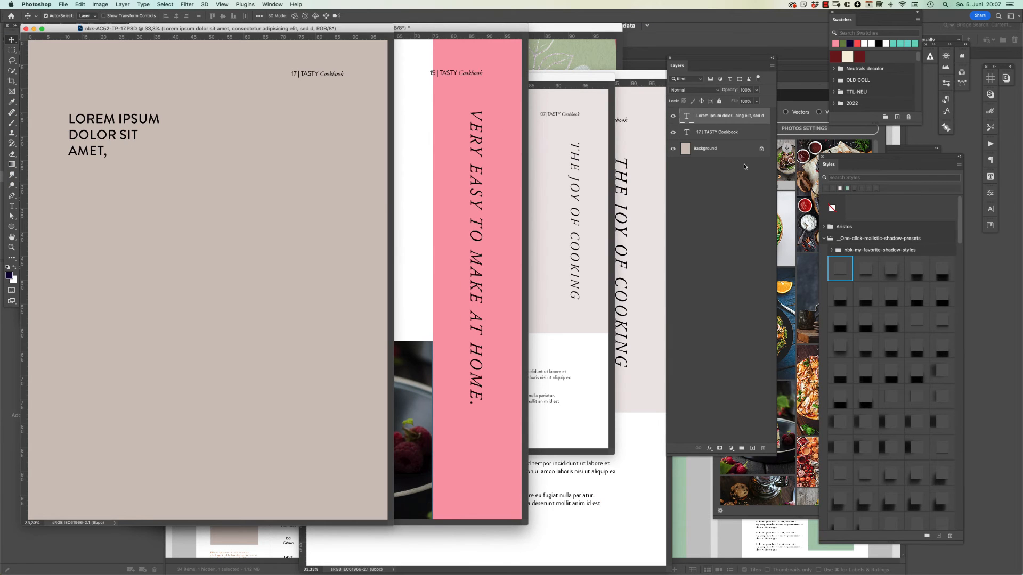
Place the stock photo of salad and orange juice above the Background layer and enlarge it to cover the whole page
click(711, 151)
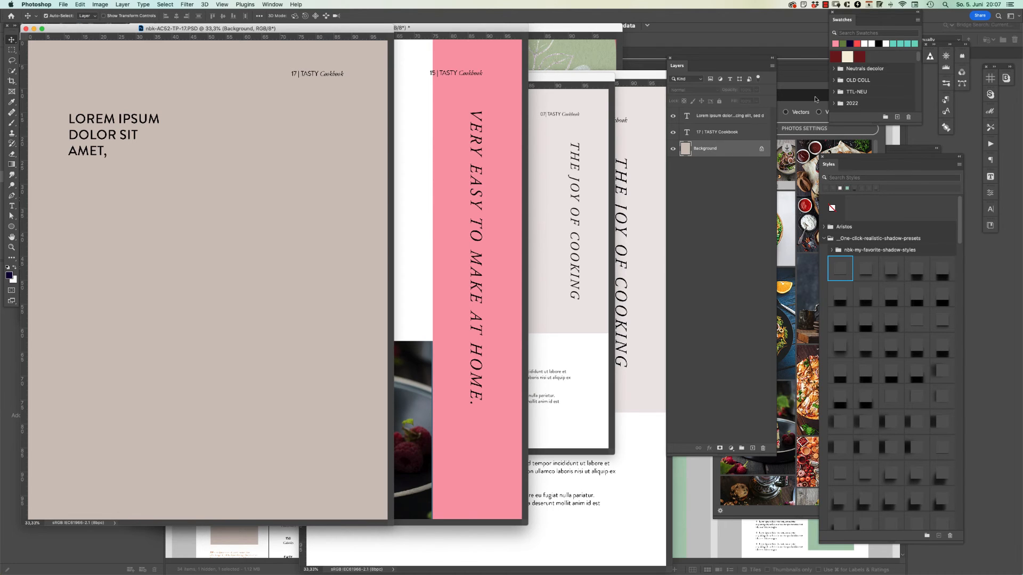
click(817, 105)
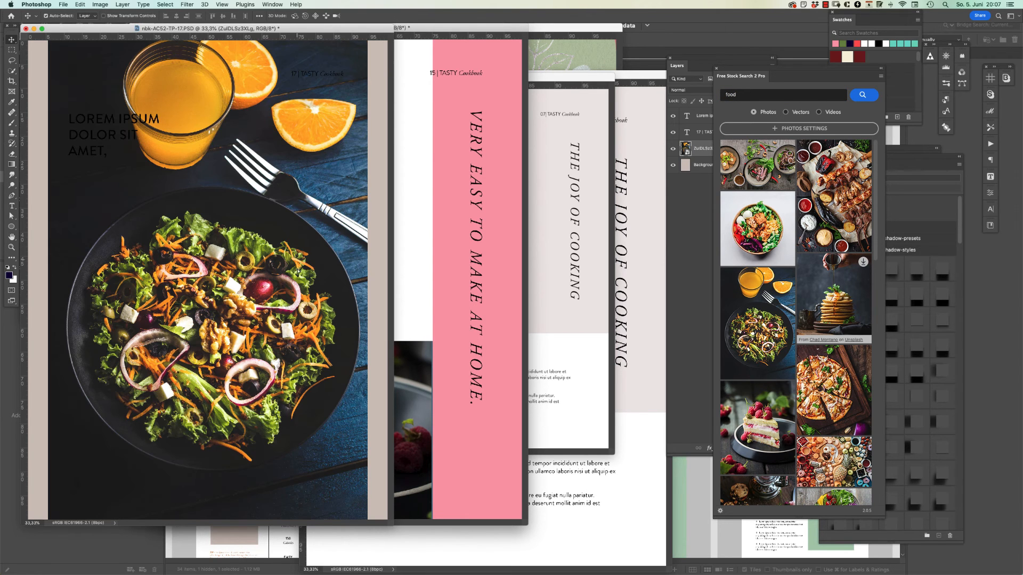
drag(369, 114, 400, 57)
drag(343, 223, 345, 139)
key(Return)
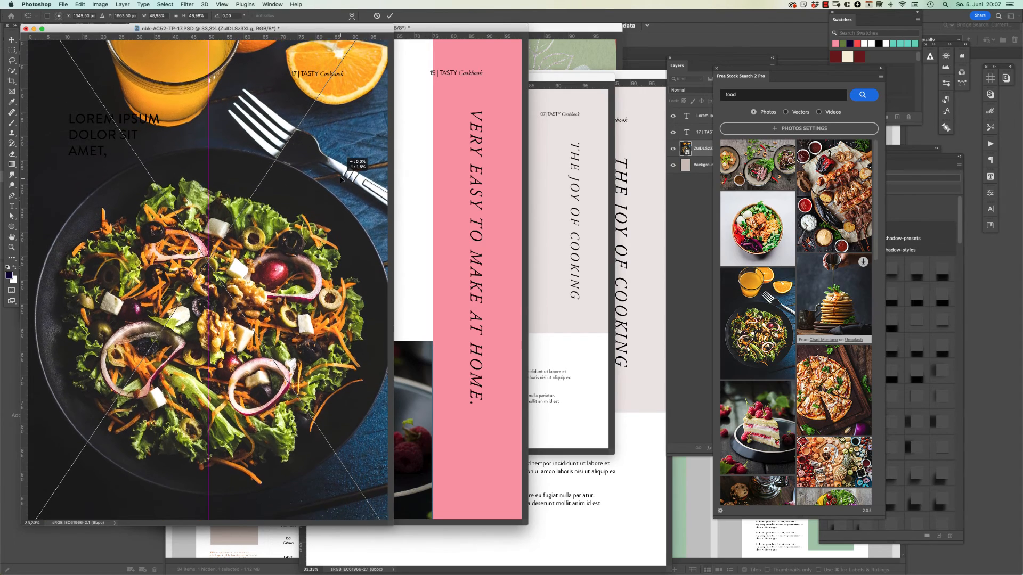
Recolor the page's LOREM IPSUM DOLOR SIT AMET heading white
click(88, 122)
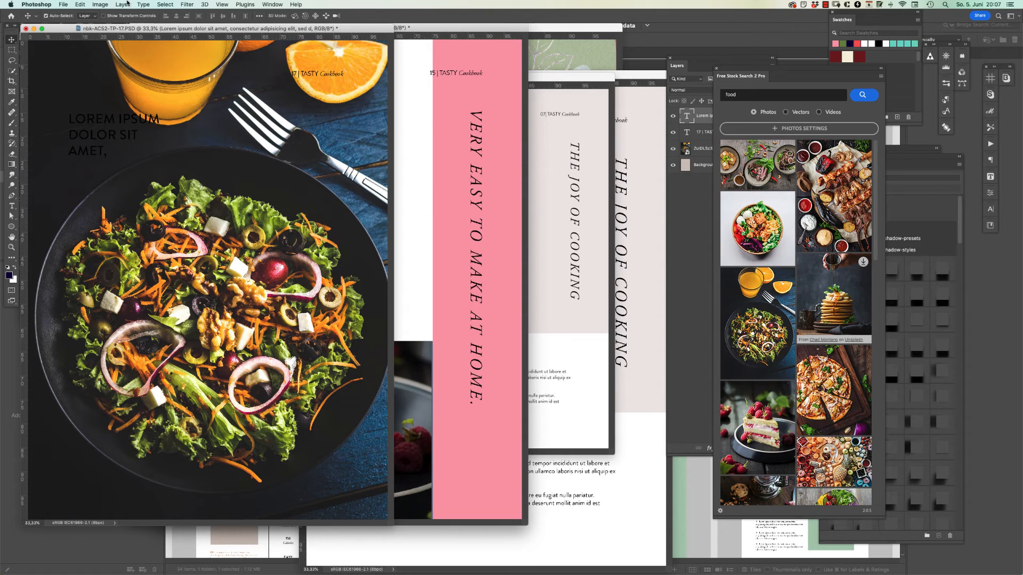
key(super+BackSpace)
drag(122, 125, 120, 119)
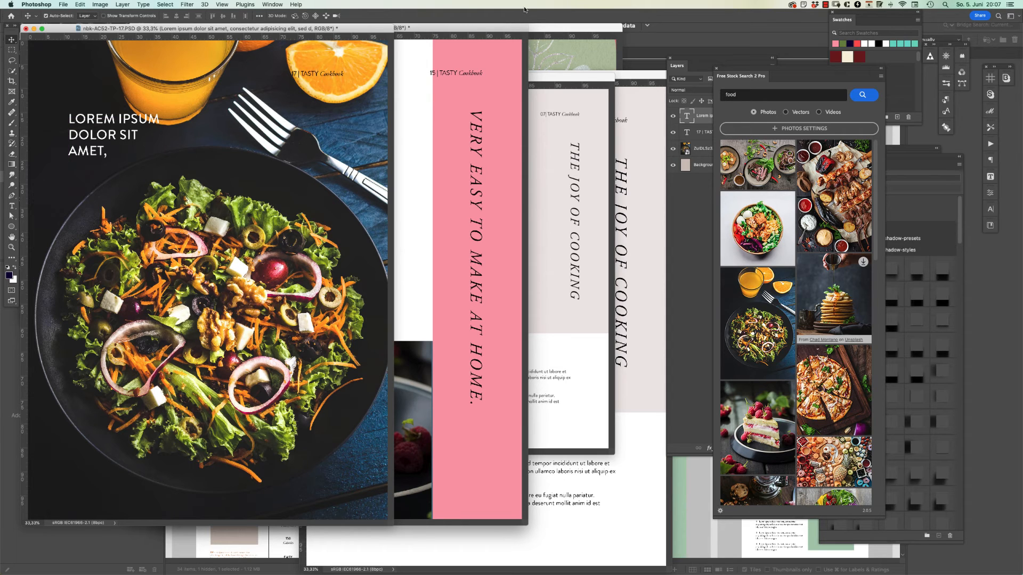
Shrink the salad page's view, open nbk-AC52-TP-18.PSD from Adobe Bridge, and move its window beside the salad page and enlarge it
key(super+minus)
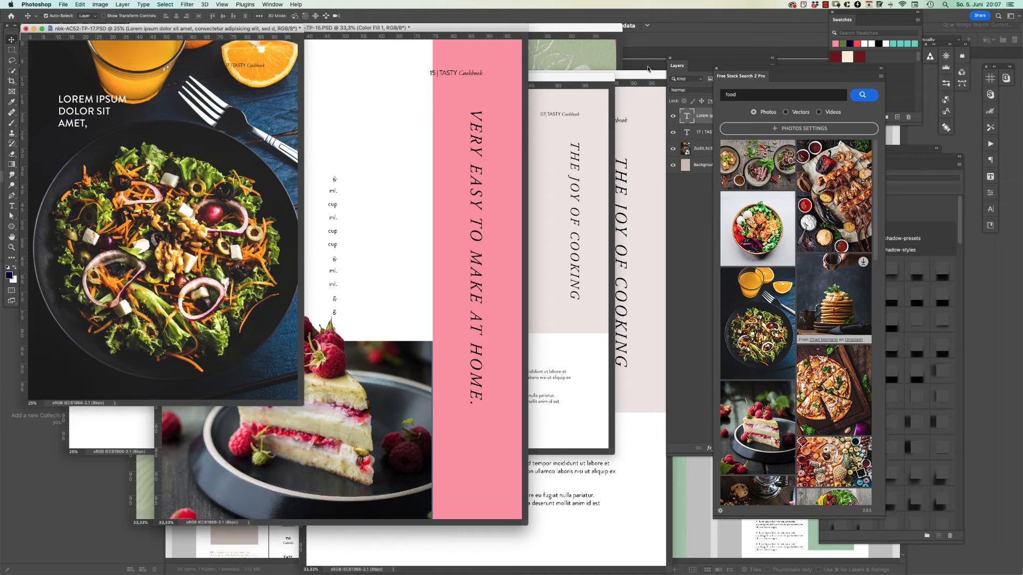
click(661, 44)
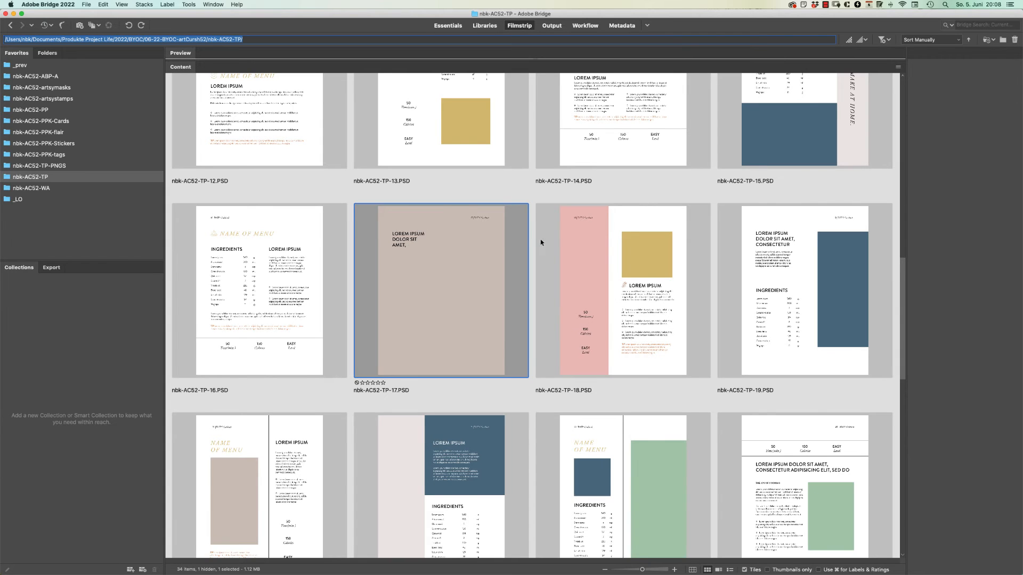
click(587, 264)
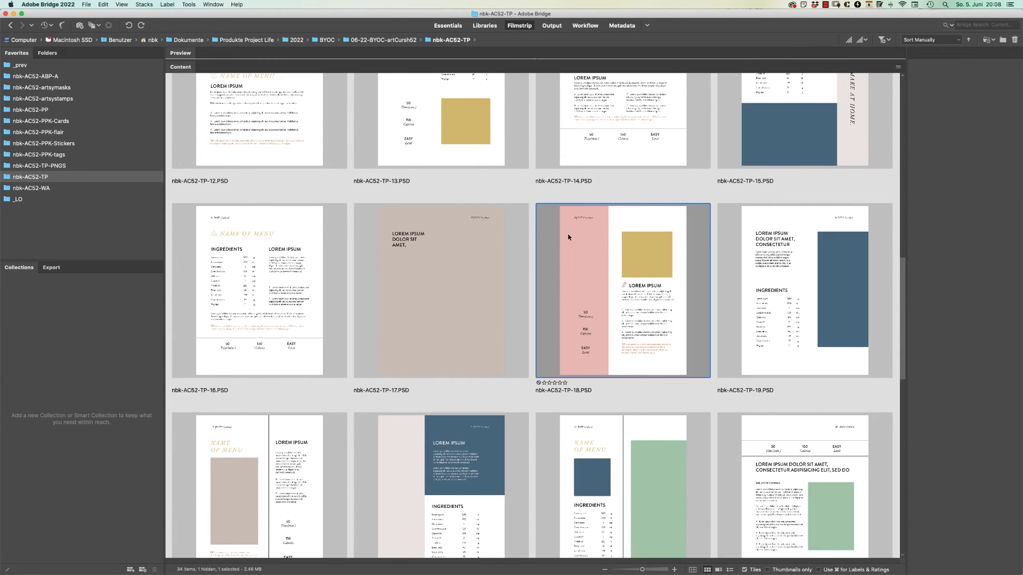
double_click(590, 252)
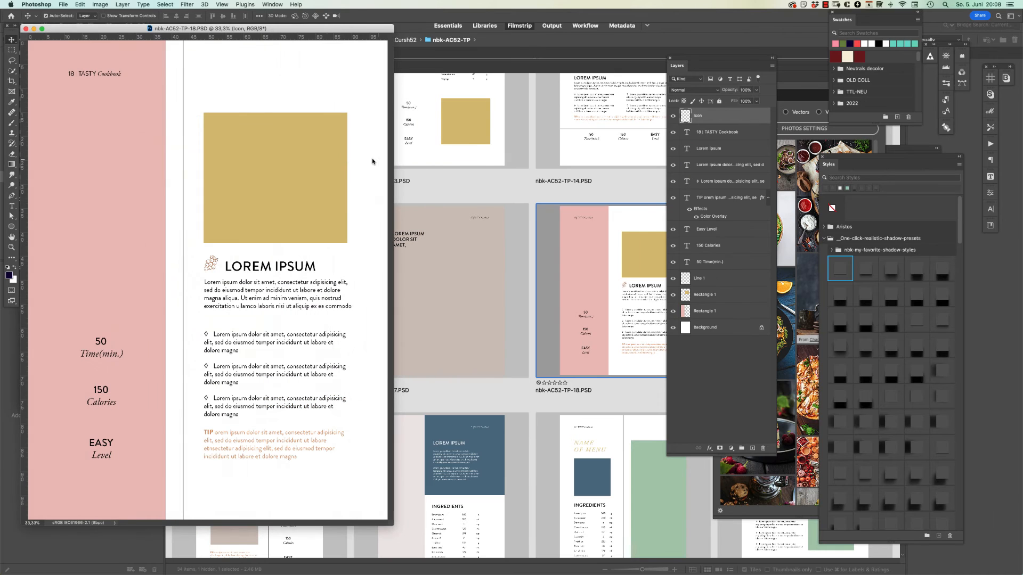
drag(134, 31, 371, 37)
drag(628, 530, 664, 560)
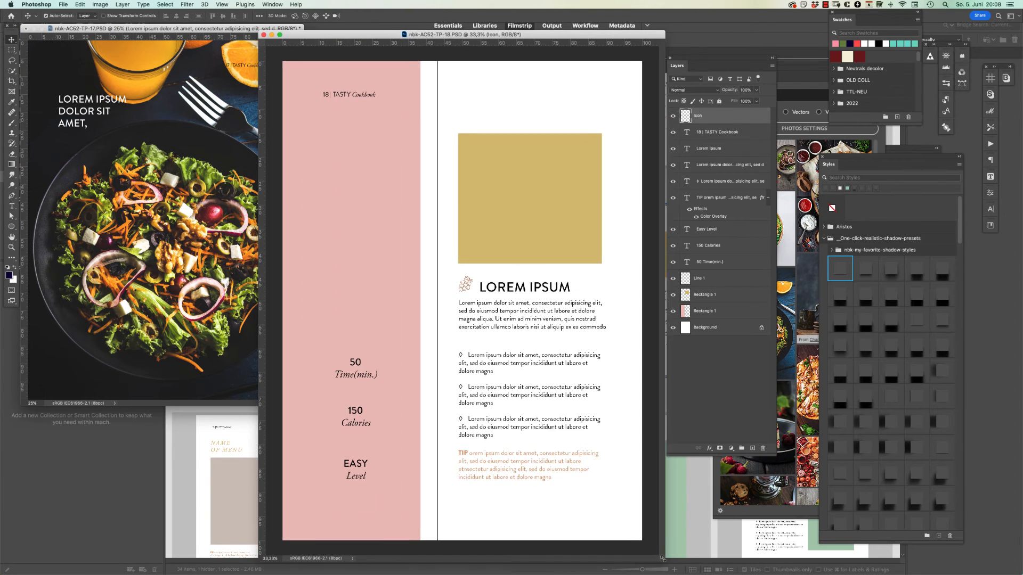
Place the stock photo of stacked pancakes with honey and blackberries directly above the pink column rectangle
click(393, 212)
click(818, 118)
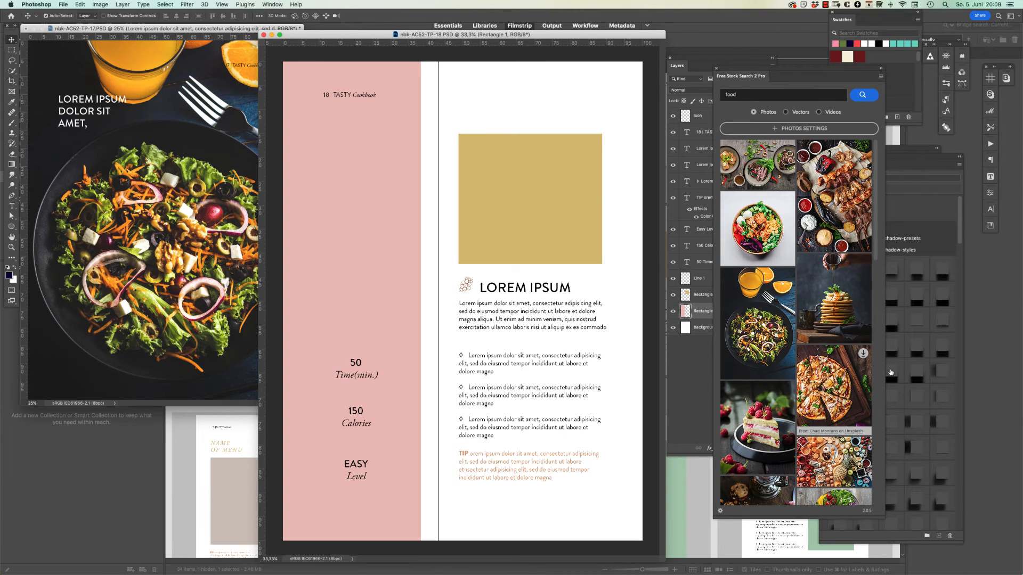
drag(876, 241, 832, 446)
click(775, 356)
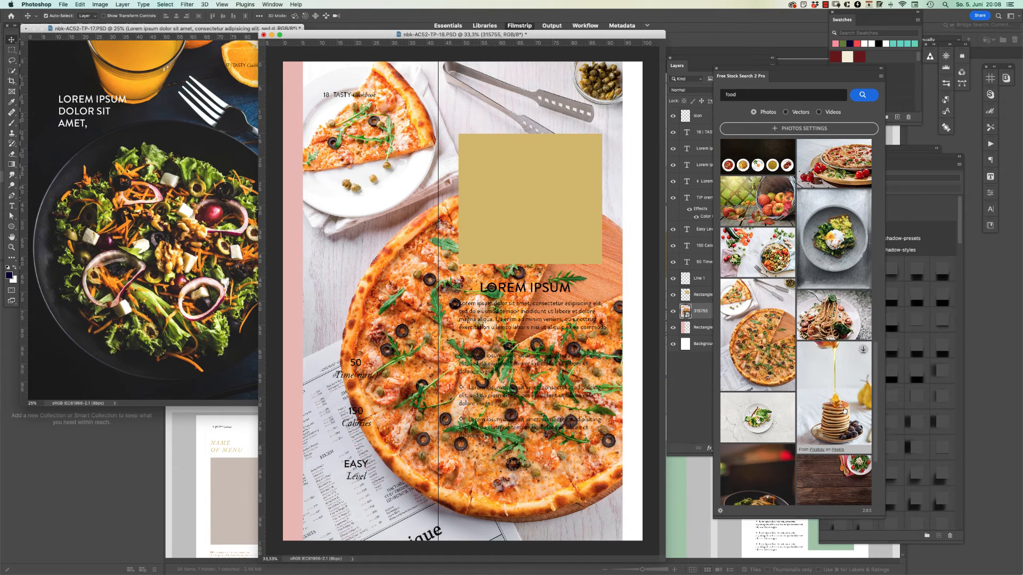
key(Delete)
click(851, 389)
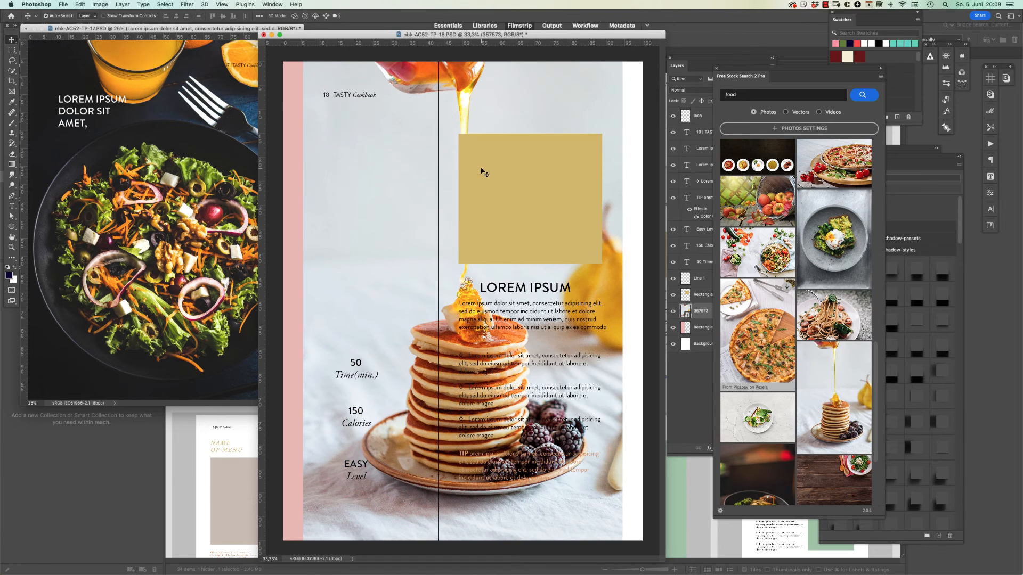
Shift the pancake photo so the stack sits over the pink column, and clip it to that rectangle
drag(529, 126, 457, 114)
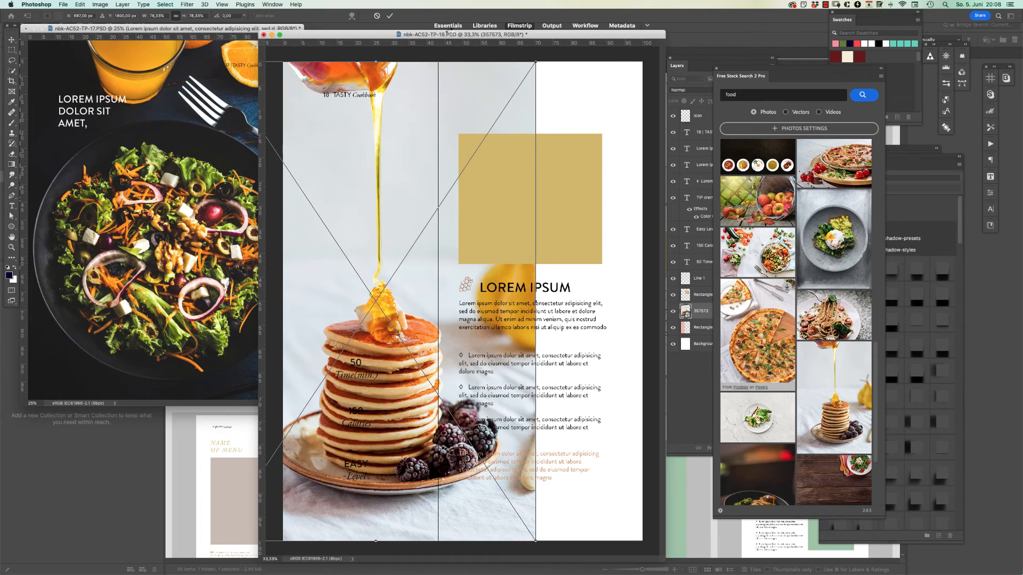
key(Return)
key(super+alt+g)
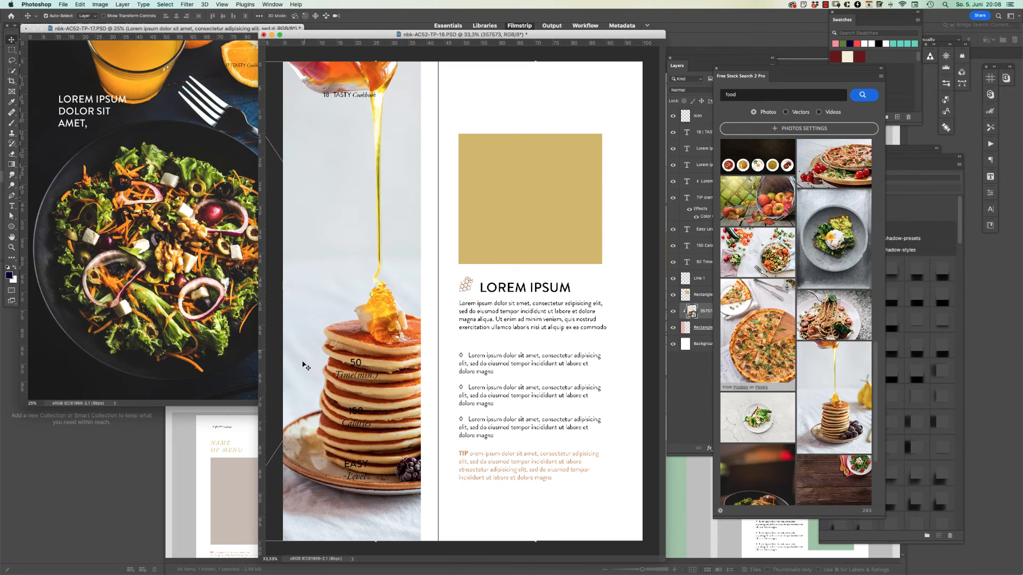
Move the 50 Time(min.), 150 Calories and EASY Level texts together up above the pancake stack
click(361, 367)
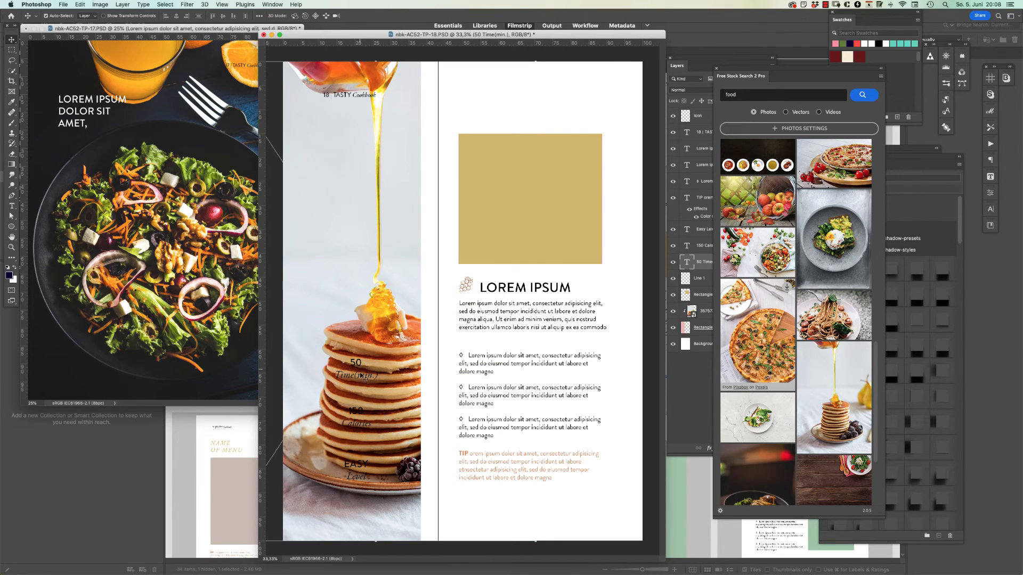
shift+click(357, 413)
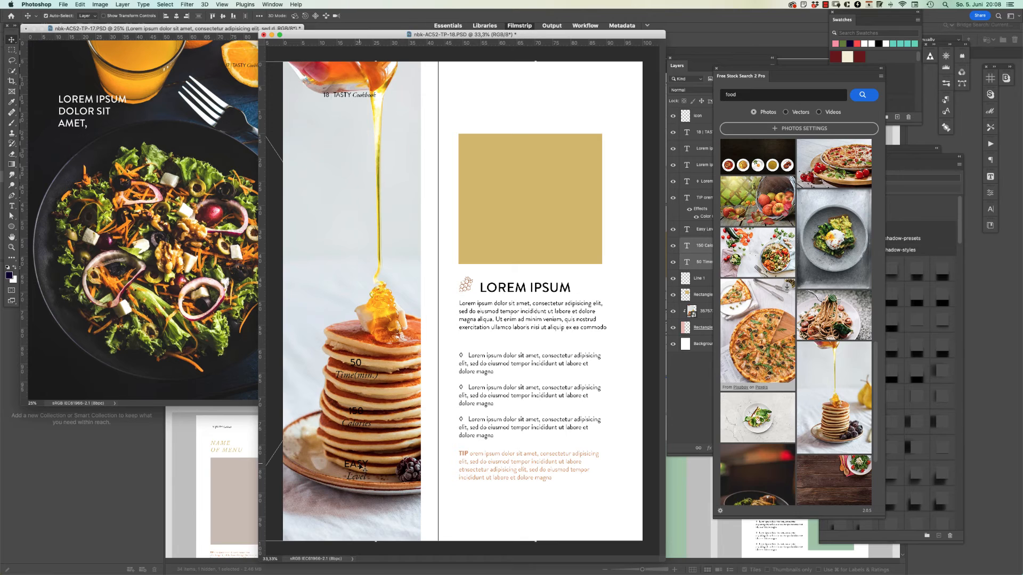
shift+click(362, 468)
drag(364, 469, 375, 257)
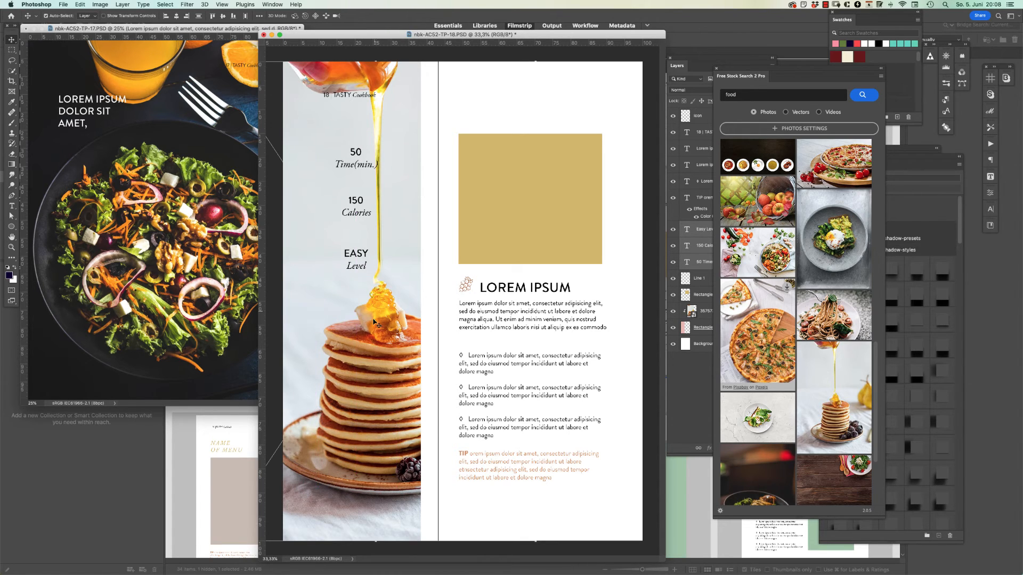
Duplicate the clipped pancake photo layer and bring the copy to the front of the layer stack
click(381, 410)
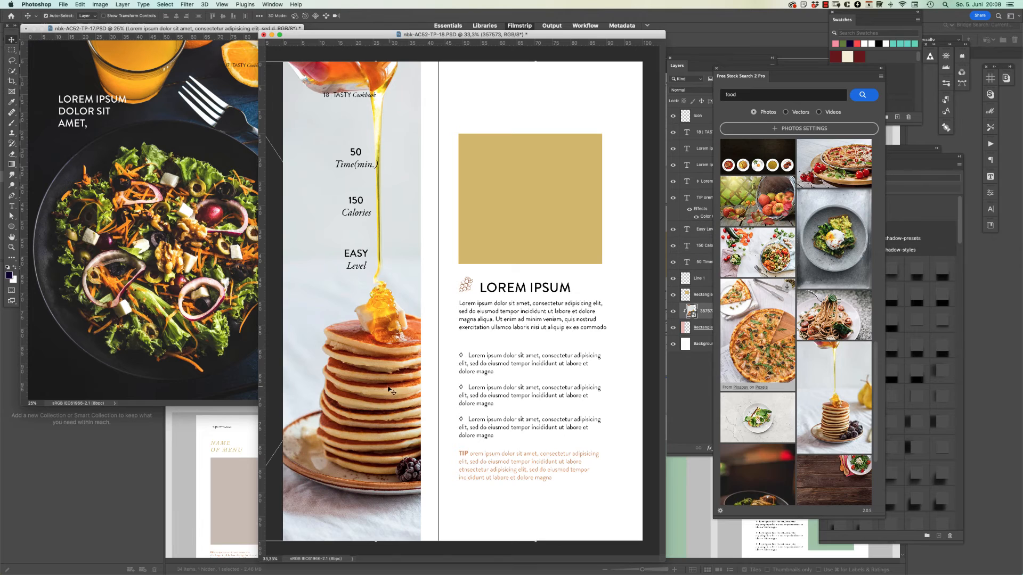
click(705, 312)
right_click(709, 309)
click(756, 301)
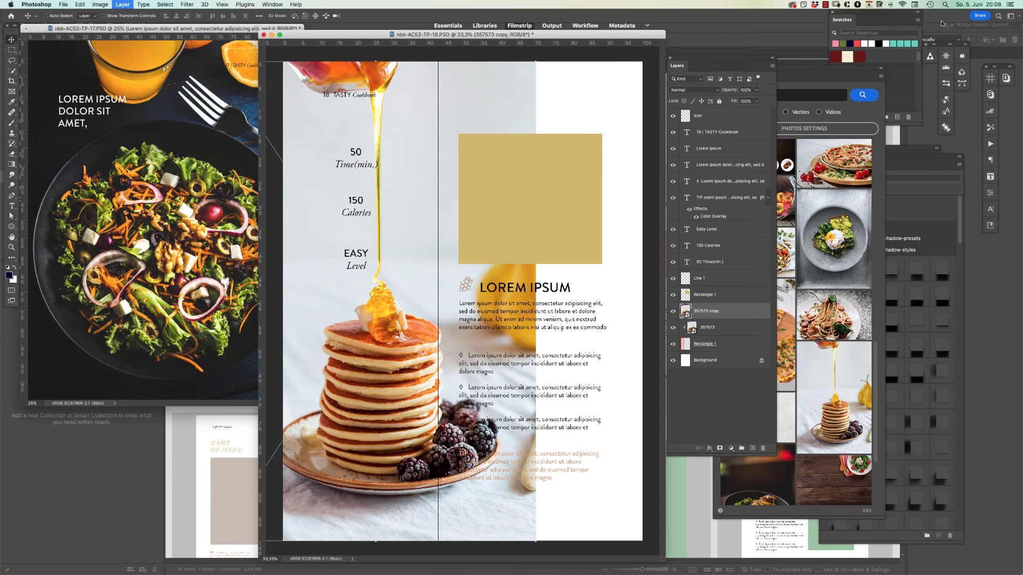
key(shift+super+bracketright)
Select the pancakes, plate and blackberries on the copied photo and mask the layer to that selection
click(14, 72)
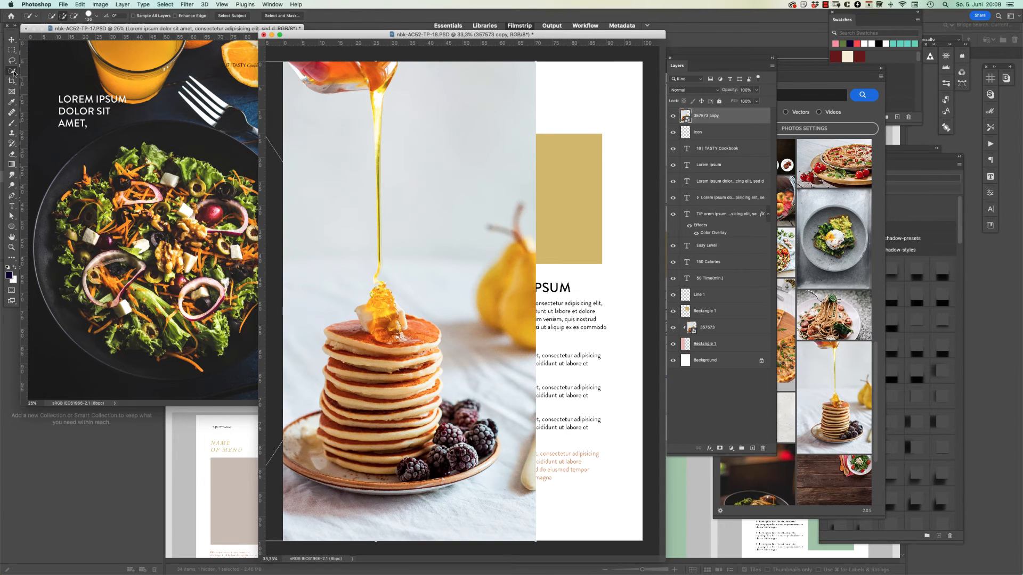
click(49, 86)
click(12, 70)
click(49, 77)
mouse_move(399, 364)
mouse_down()
mouse_move(416, 331)
mouse_move(423, 335)
mouse_move(430, 413)
mouse_move(467, 409)
mouse_move(473, 434)
mouse_move(415, 422)
mouse_move(451, 453)
mouse_move(436, 459)
mouse_move(488, 447)
mouse_move(485, 457)
mouse_move(406, 481)
mouse_move(439, 478)
mouse_move(430, 485)
mouse_move(386, 485)
mouse_move(405, 435)
mouse_move(386, 387)
mouse_move(424, 340)
mouse_move(393, 315)
mouse_up()
click(720, 448)
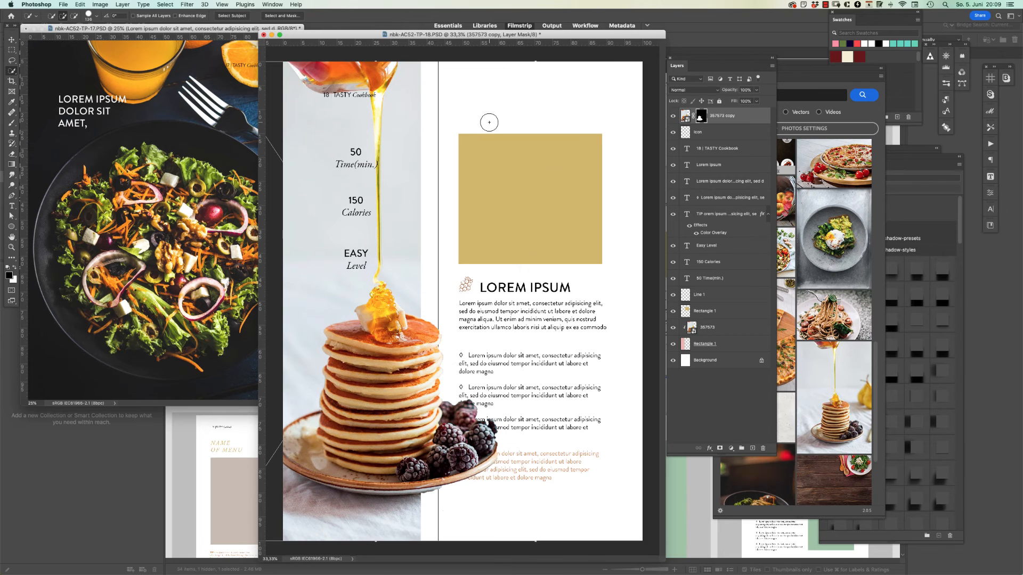
Shrink the pancake page's view to 25% and reposition its window so it overlaps the salad page
key(v)
key(super+minus)
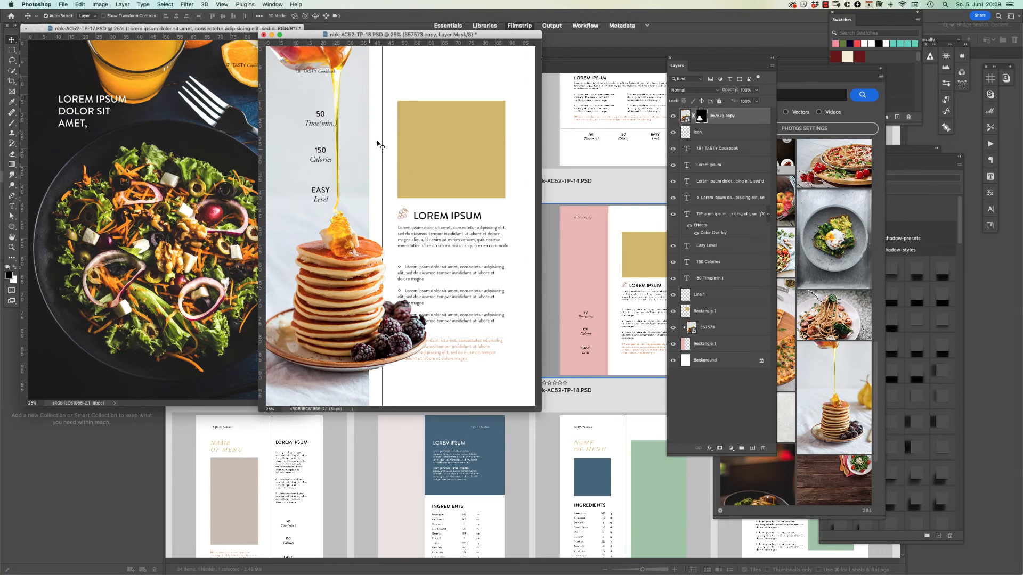
drag(496, 34, 514, 75)
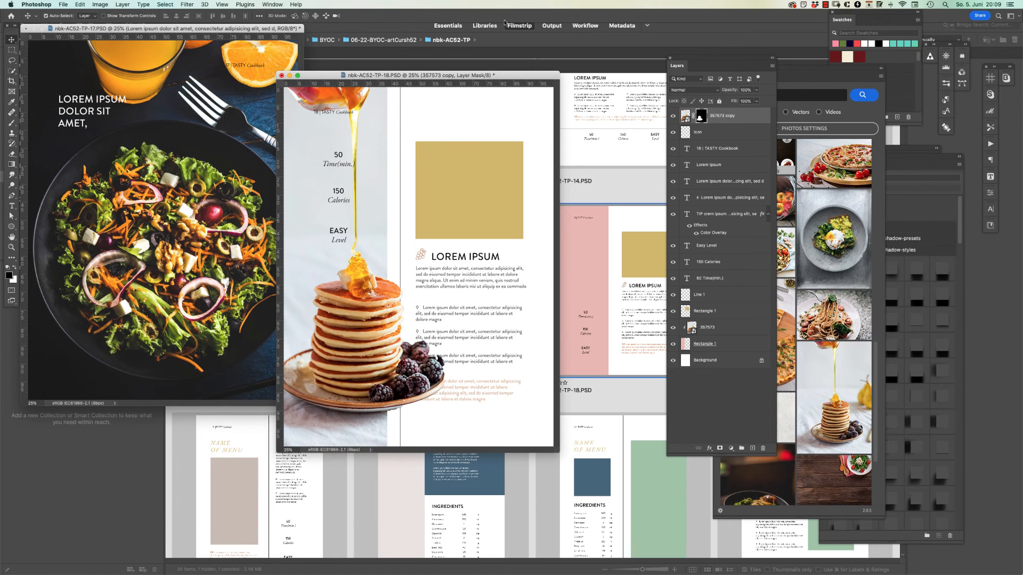
Switch to Adobe Bridge and open the notebook mockup nbk-AC52-TP-notebook.psd in Photoshop
mouse_move(134, 573)
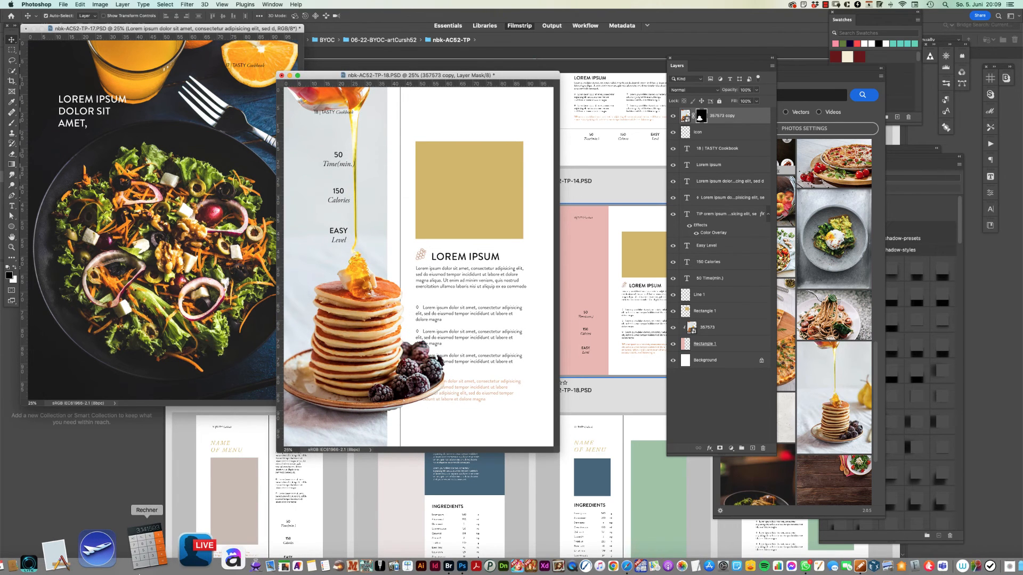
click(619, 208)
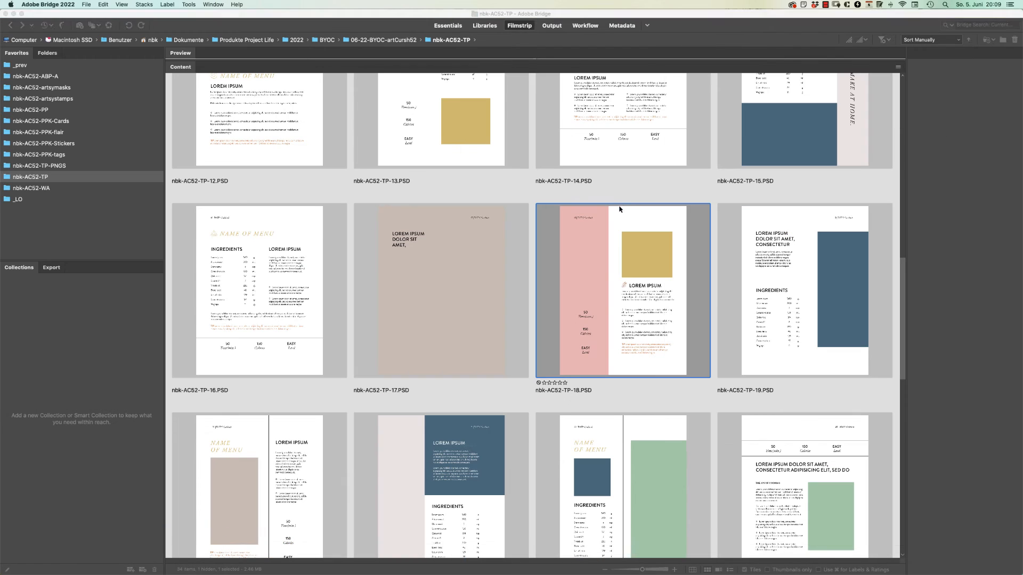
drag(900, 265, 897, 285)
scroll(889, 286, down, 5)
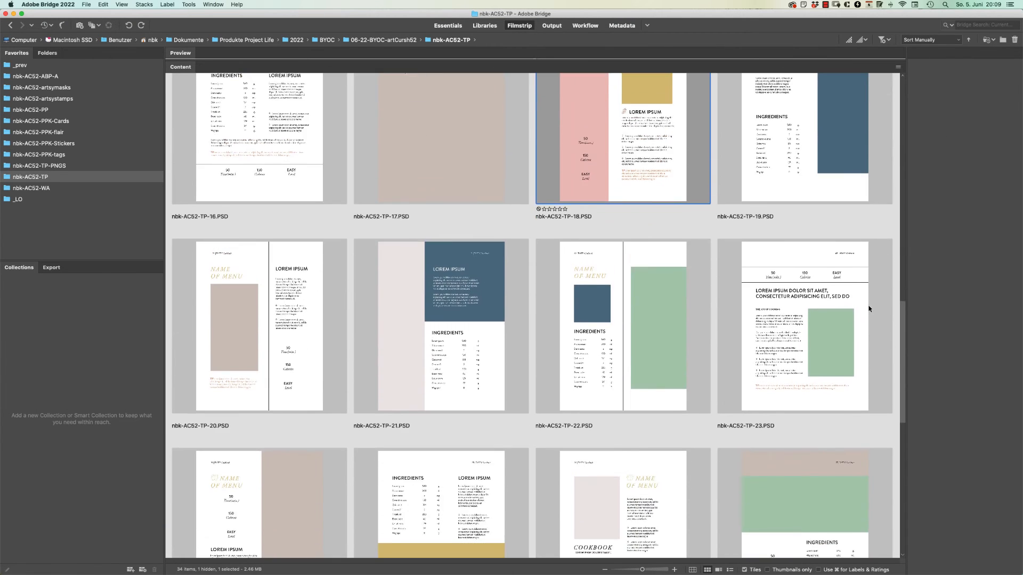
scroll(854, 333, down, 8)
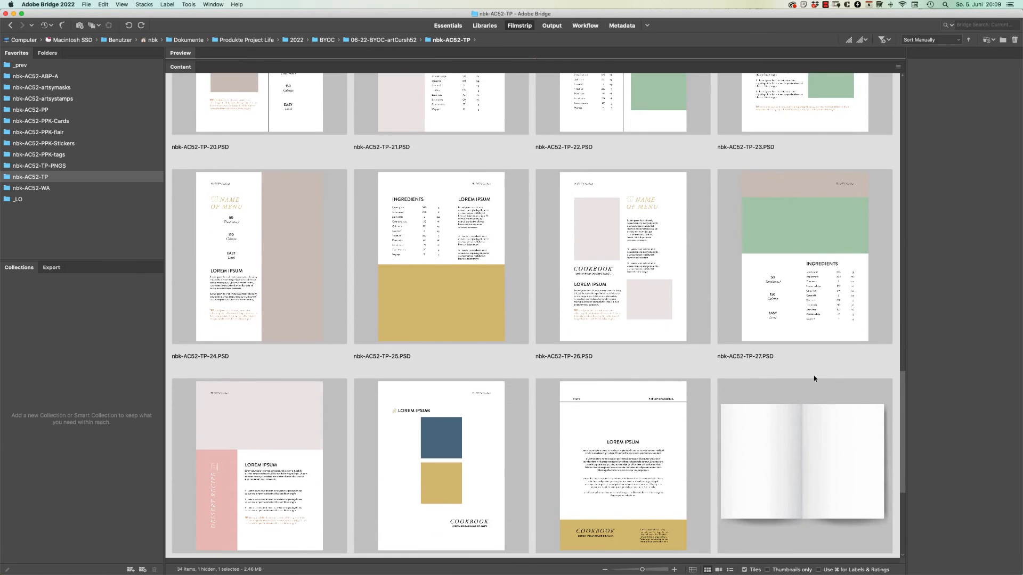
scroll(793, 415, down, 3)
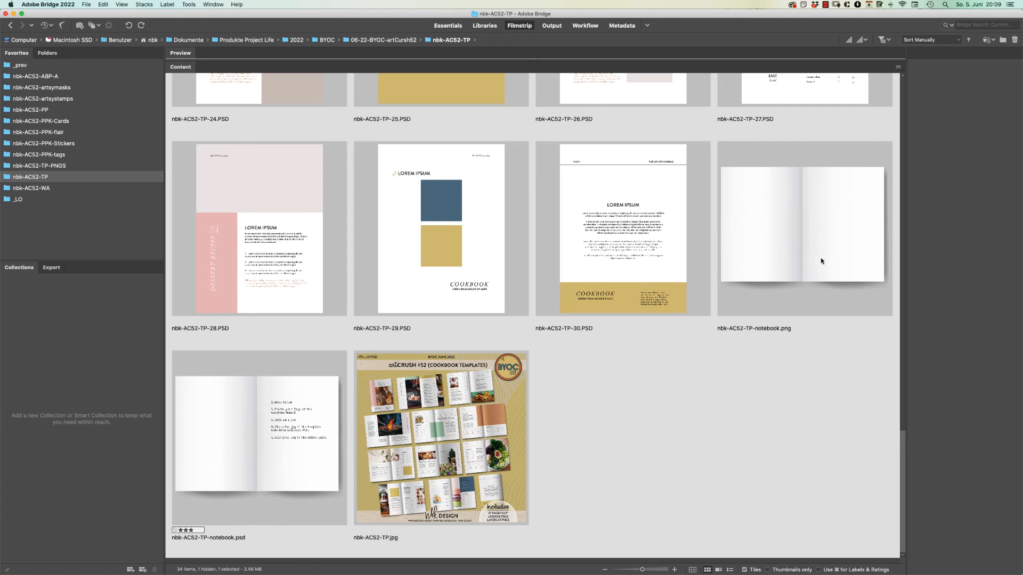
double_click(296, 402)
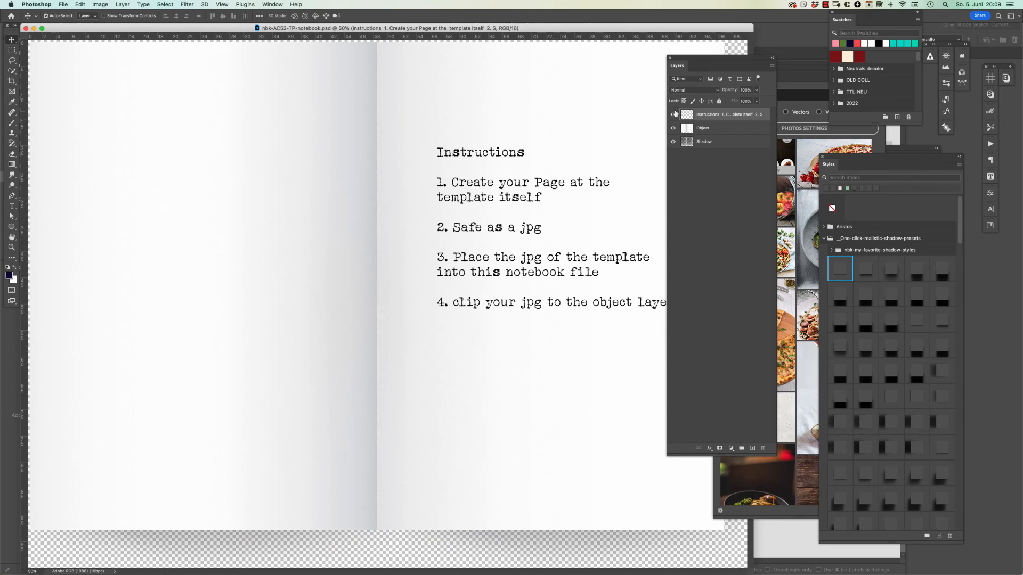
Hide the notebook's Instructions layer, reduce the view to 33.3% and move the window lower
click(673, 114)
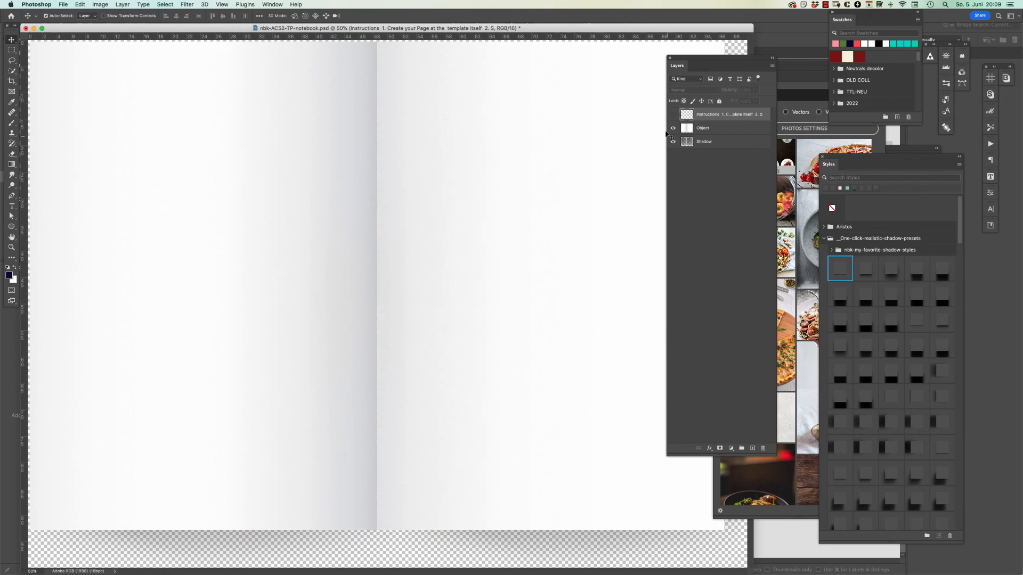
key(super+minus)
drag(325, 28, 400, 189)
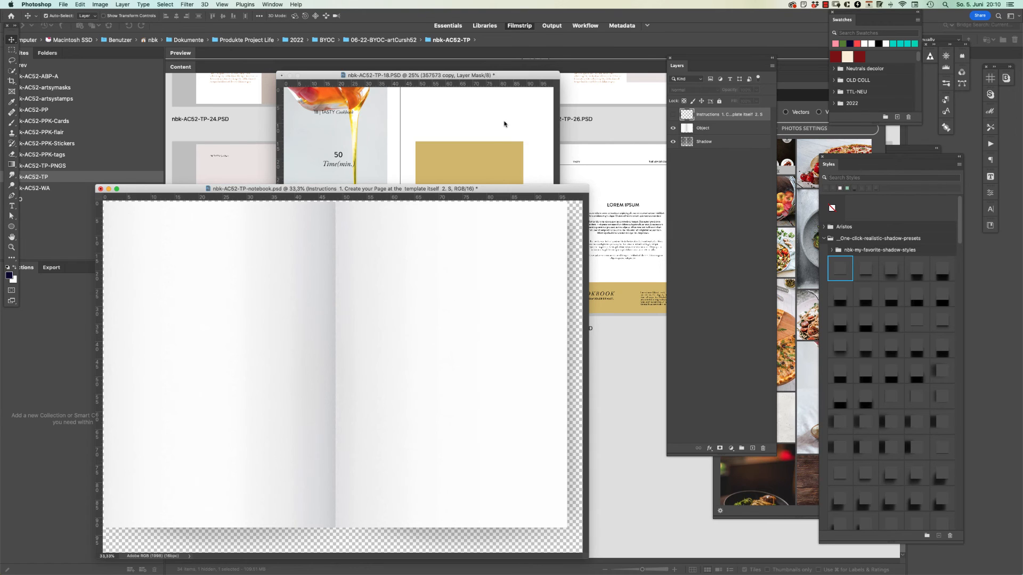
Close nbk-AC52-TP-7.PSD and bring the nbk-AC52-TP-6.PSD spread to the front
click(272, 4)
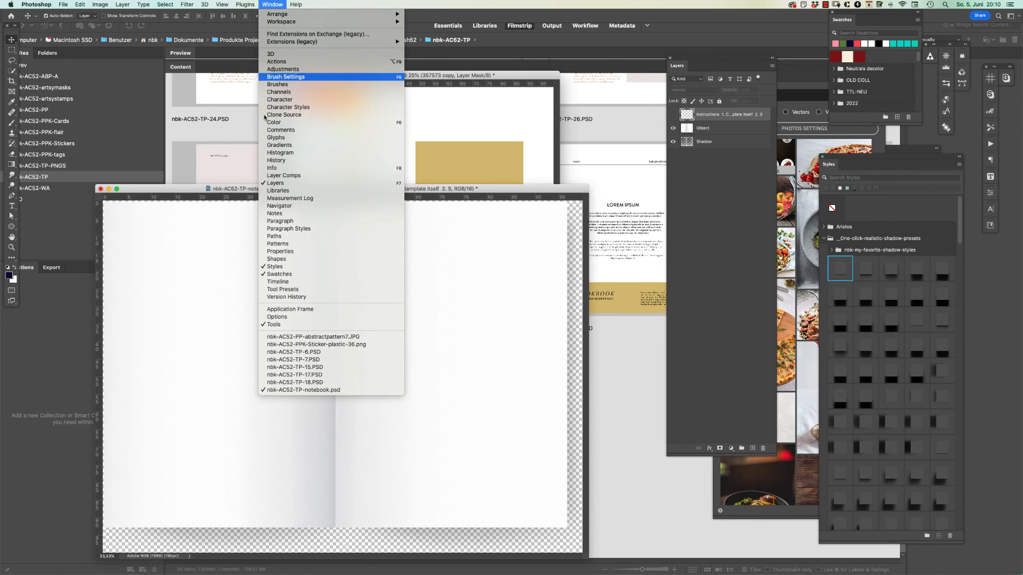
click(340, 359)
key(super+w)
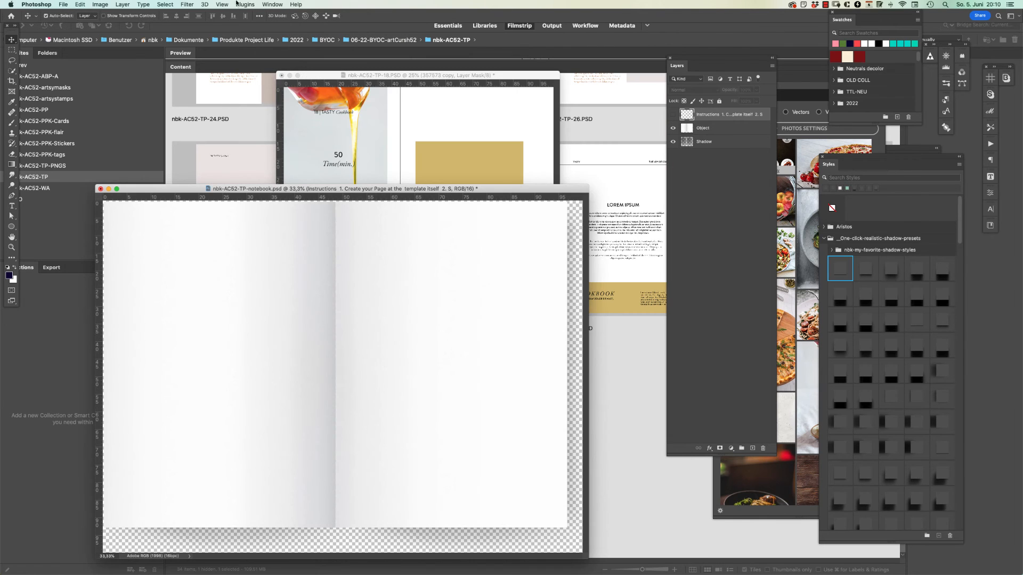
click(272, 5)
click(342, 353)
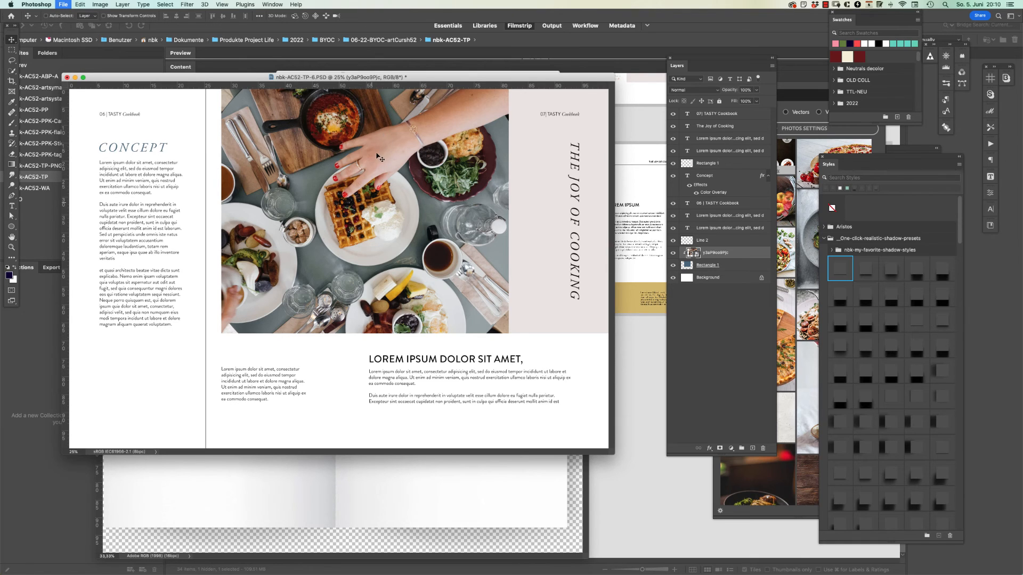
Save a copy of the TP-6 spread as a JPEG at quality 10 in the 06-22-BYOC-artCursh52 folder
key(super+shift+s)
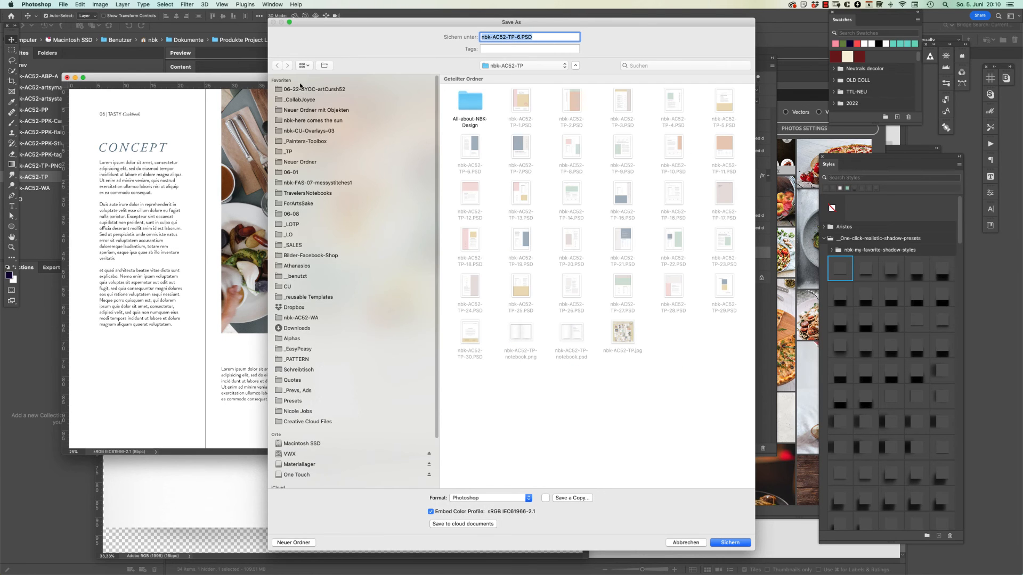
click(532, 65)
click(533, 75)
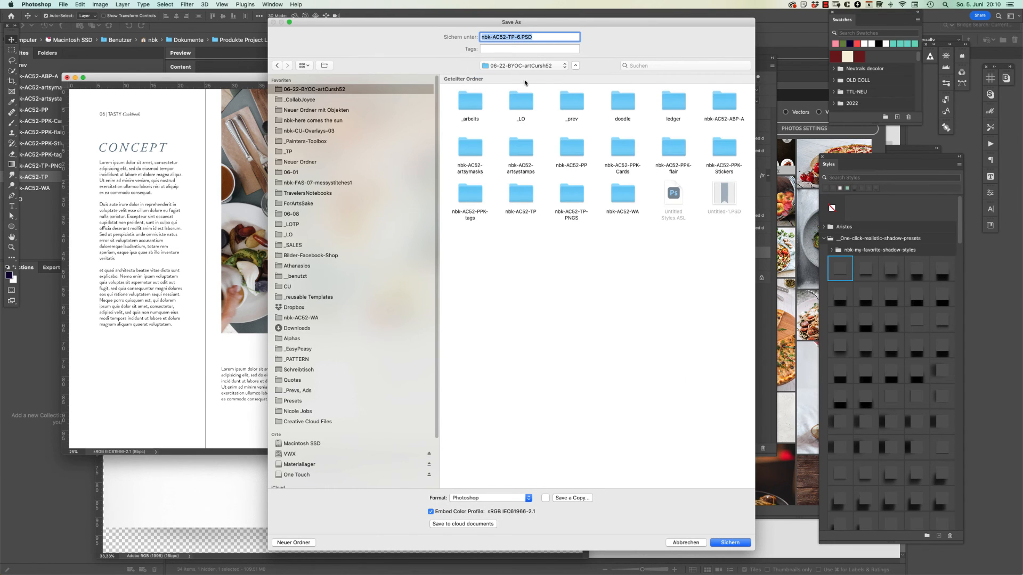
click(572, 498)
click(501, 66)
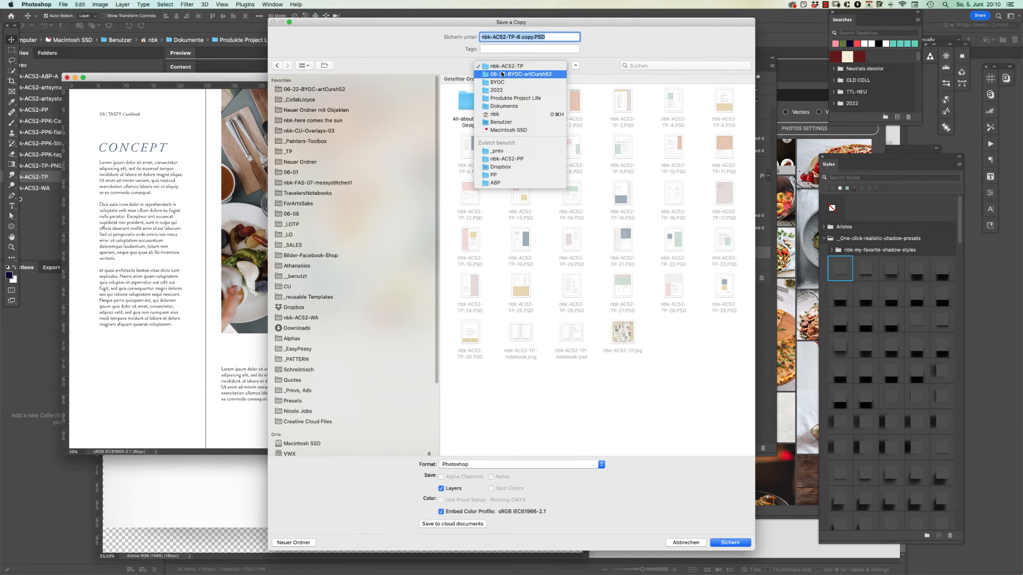
click(501, 75)
click(552, 464)
click(552, 517)
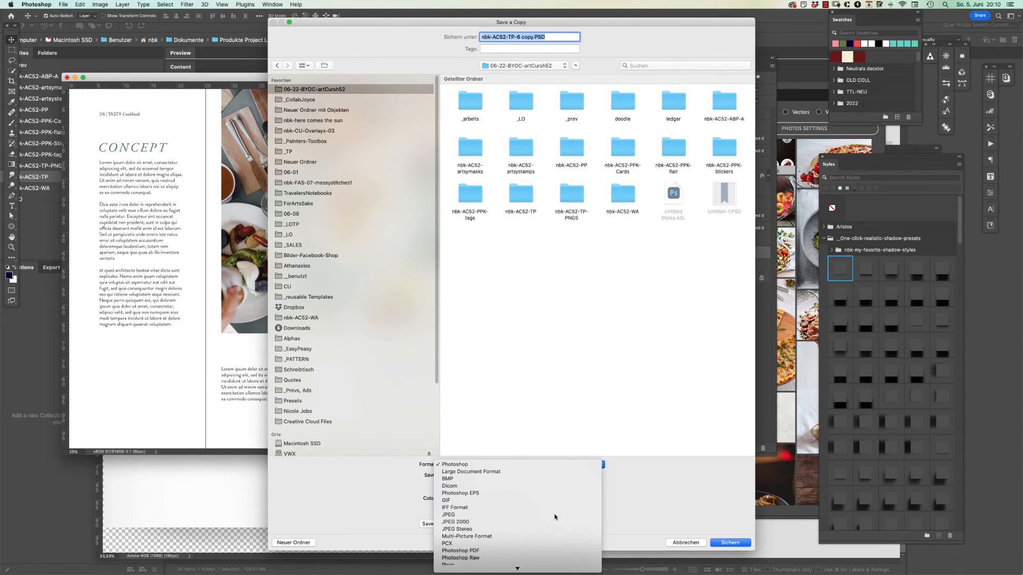
click(739, 540)
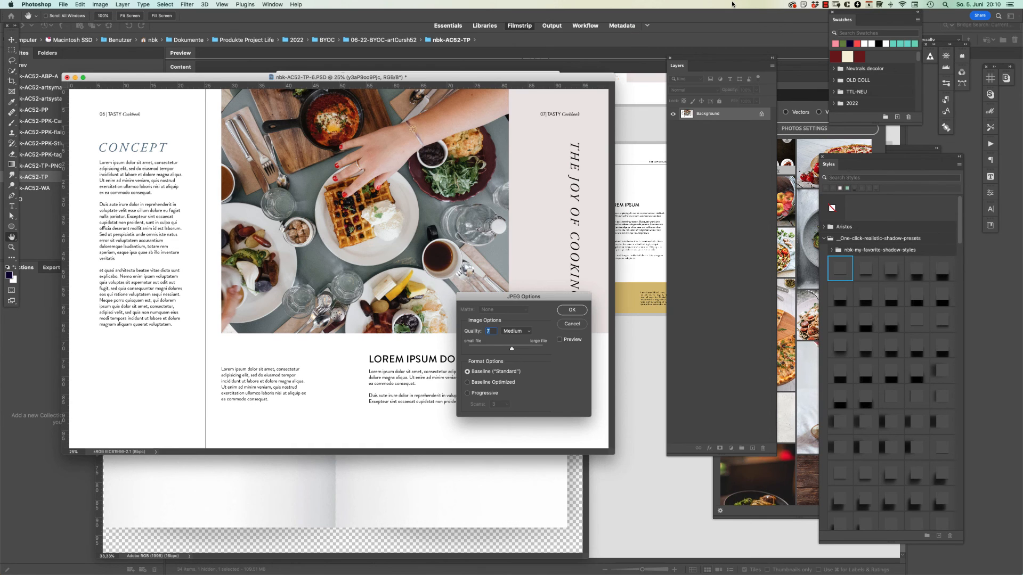
text(10)
key(Return)
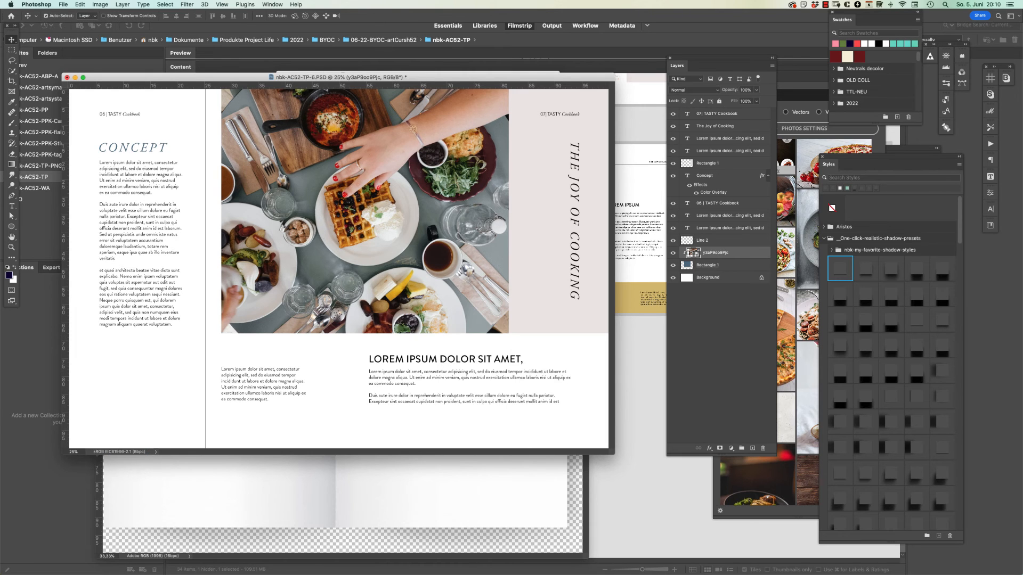
Close nbk-AC52-TP-6.PSD without saving its changes and select the Object layer in the notebook document
key(super+w)
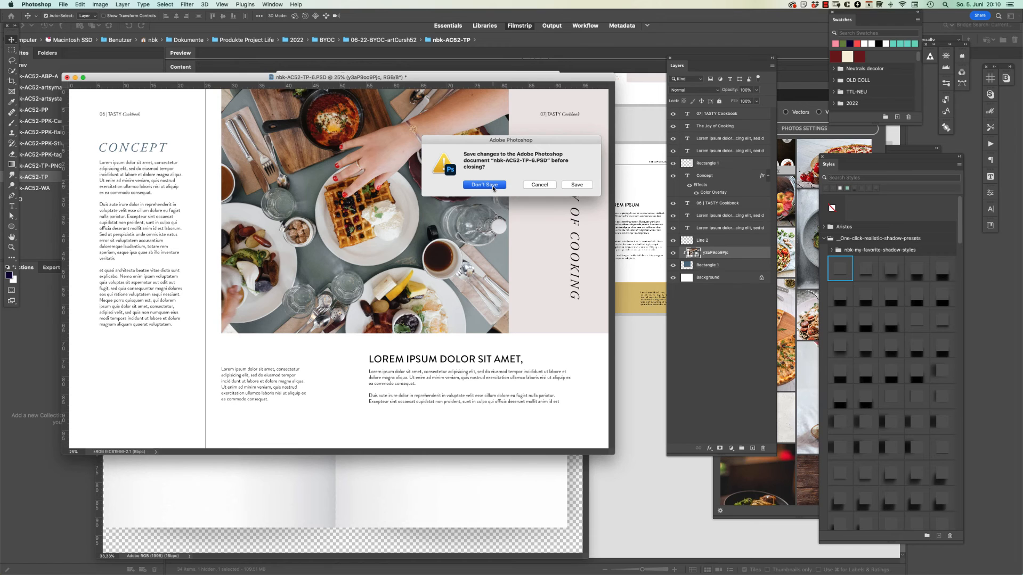
click(493, 188)
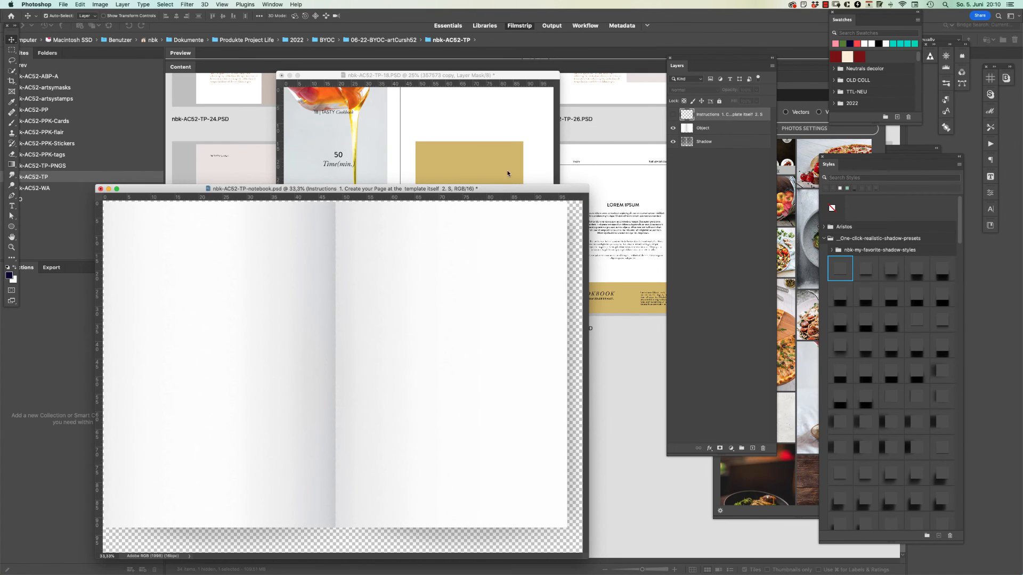
drag(497, 189, 544, 113)
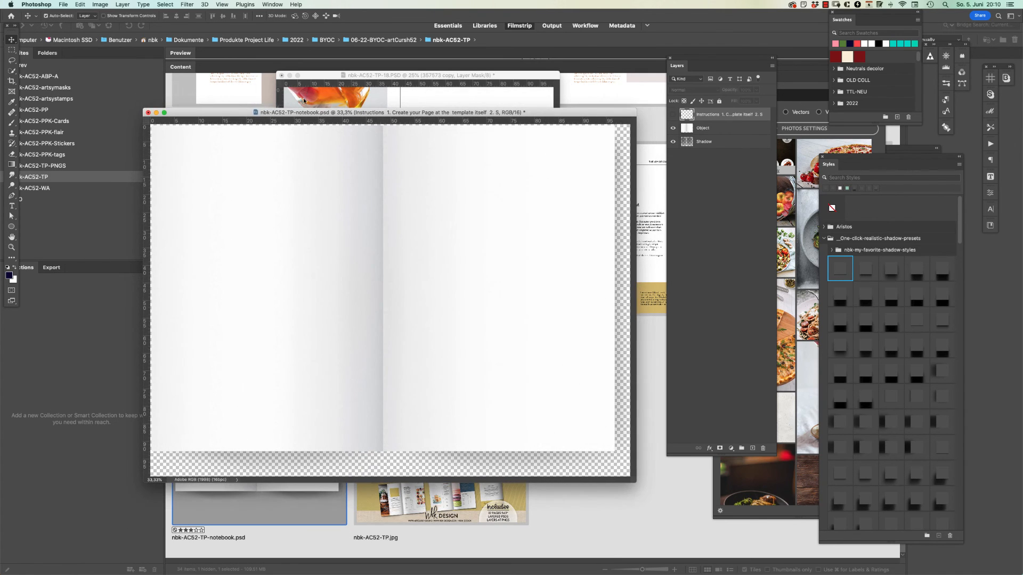
click(720, 130)
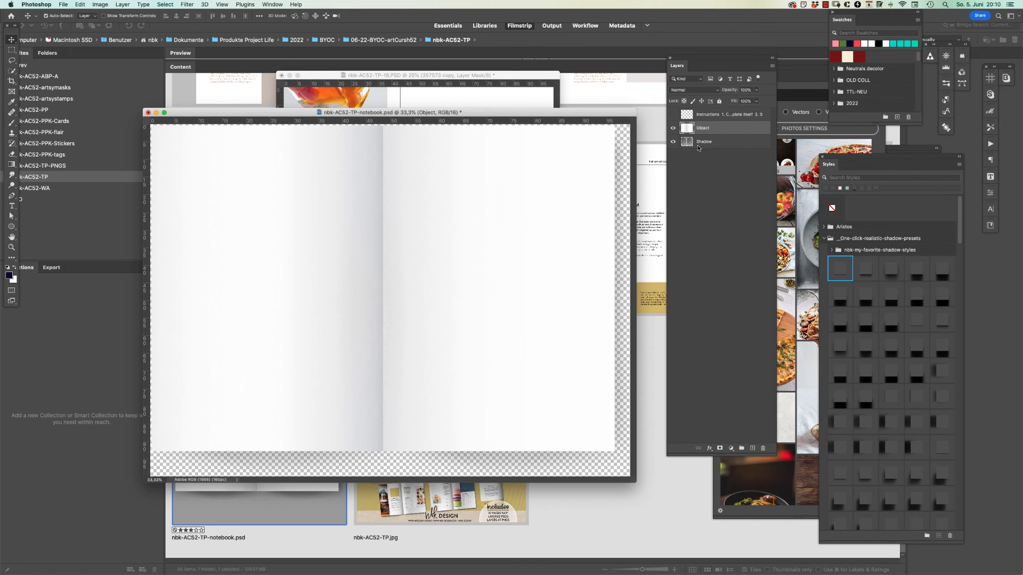
Place nbk-AC52-TP-6 copy.JPG from the 06-22-BYOC-artCursh52 folder above the Object layer in the notebook document
drag(567, 113, 564, 129)
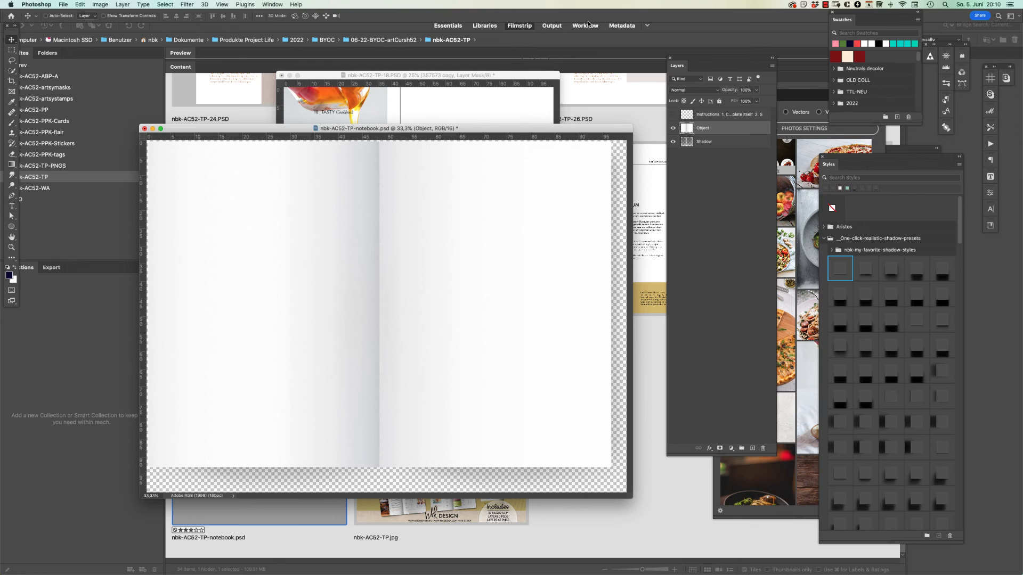
key(super+shift+p)
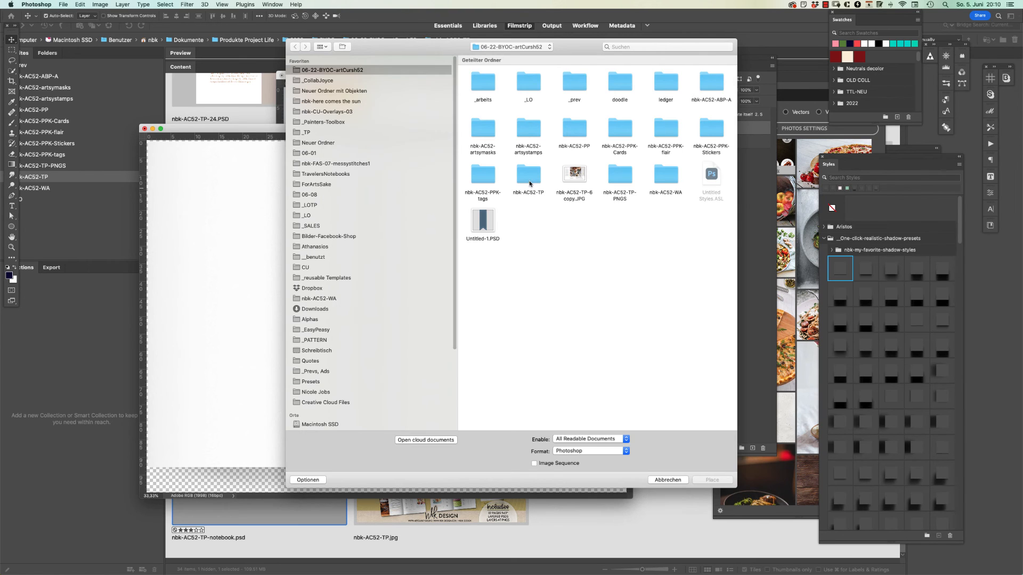
click(657, 480)
key(super+shift+p)
click(589, 191)
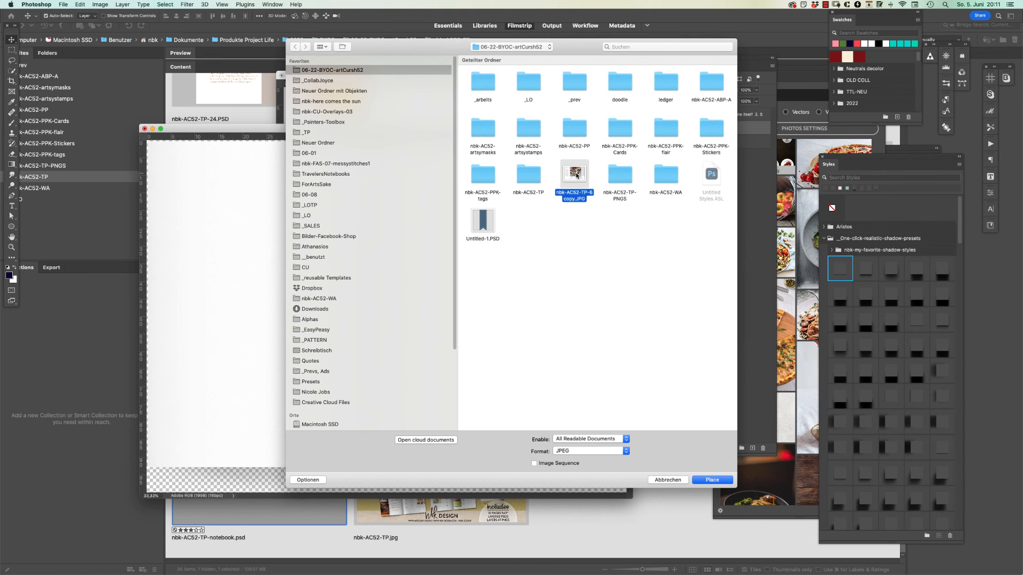
double_click(583, 179)
Align the placed spread with the notebook's upper edge and stretch its right and lower edges to match the open pages
drag(460, 260, 461, 243)
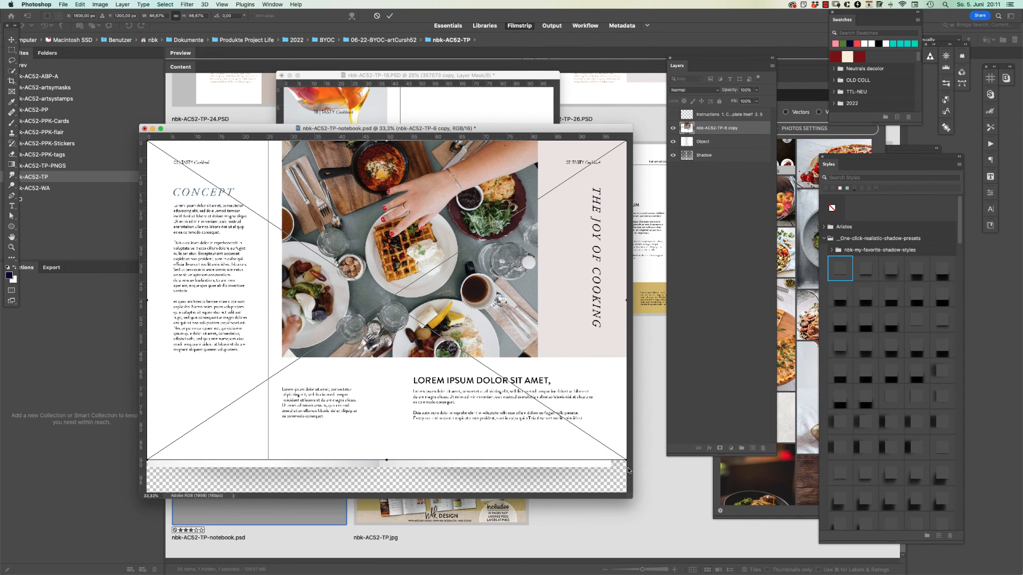
drag(630, 498, 661, 537)
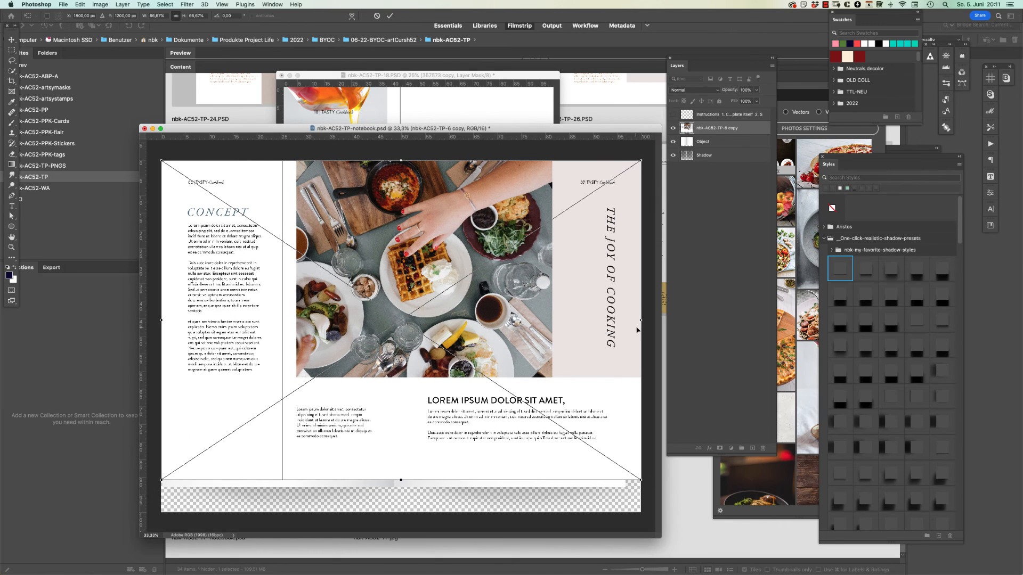
drag(640, 322, 626, 320)
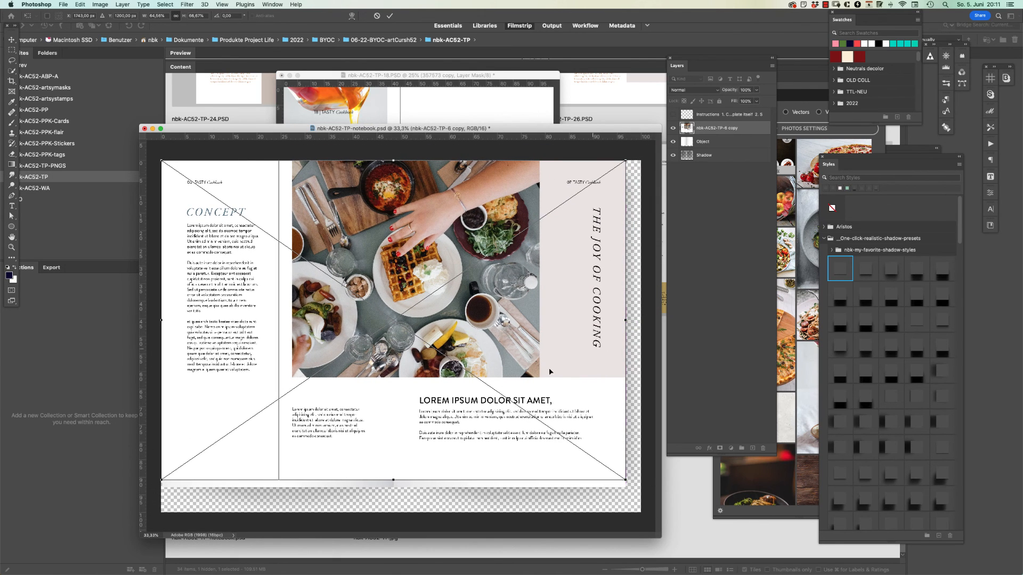
drag(393, 479, 393, 487)
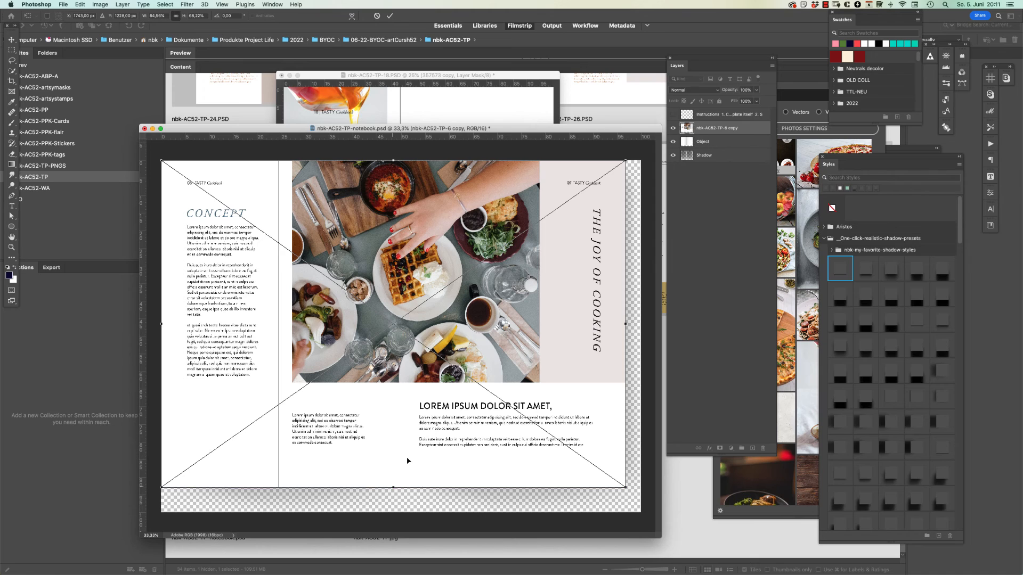
key(Return)
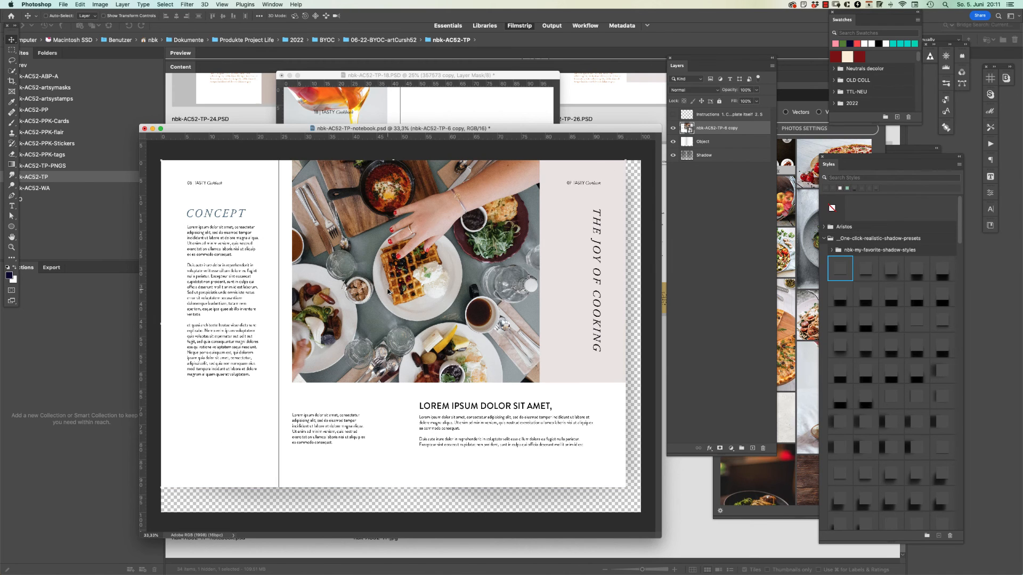
Clip the placed spread to the Object layer and set its blend mode to Multiply
drag(388, 292, 391, 293)
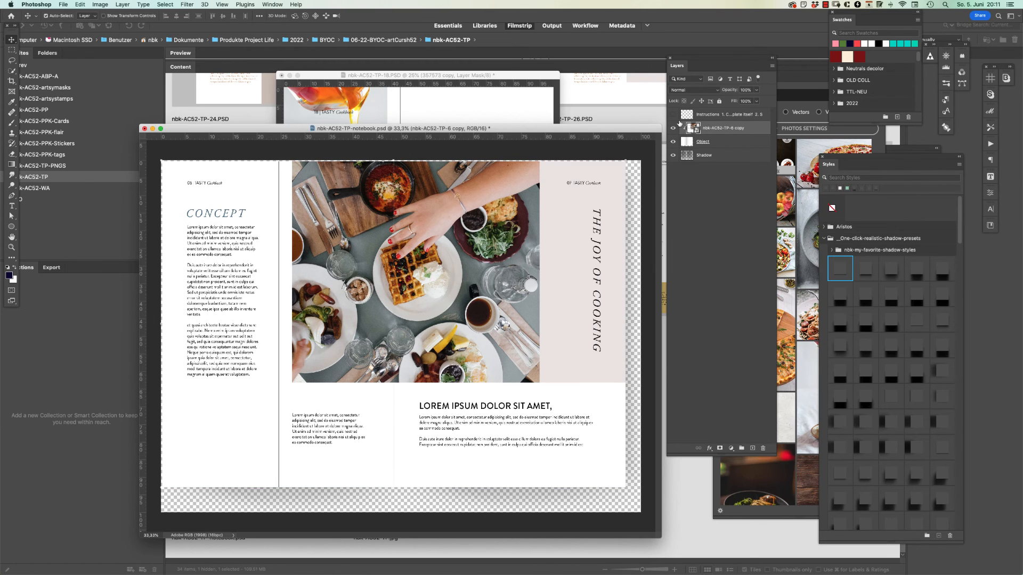
click(690, 93)
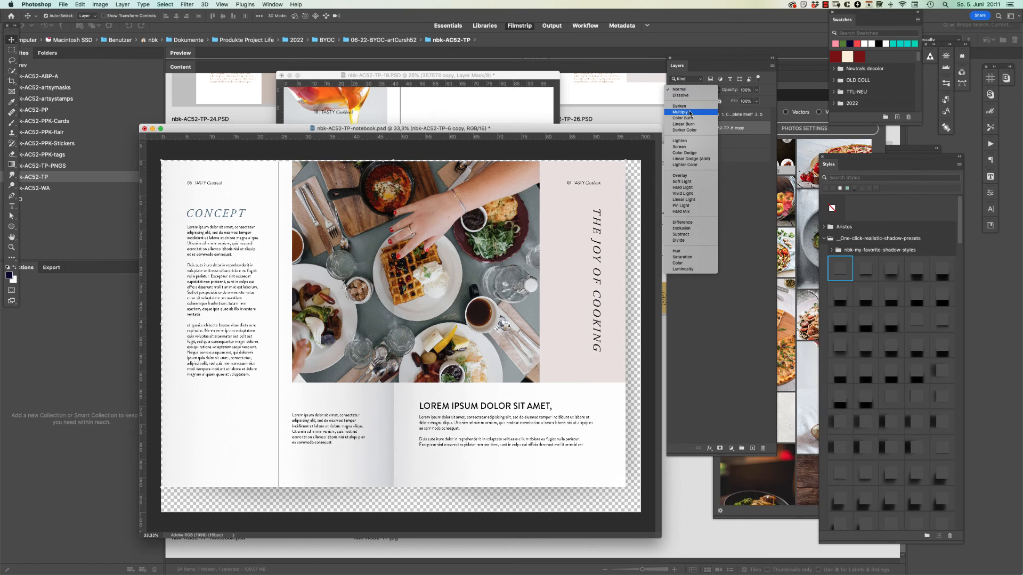
click(691, 112)
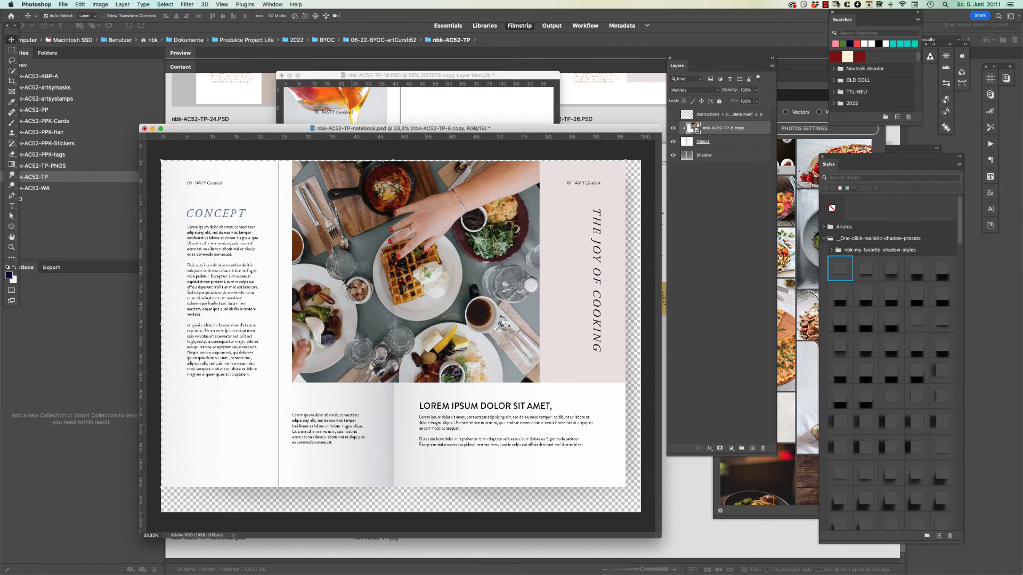
Save a copy of the notebook mockup as nbk-AC52-TP-notebook copy.PNG in the nbk-AC52-TP folder
key(super+shift+s)
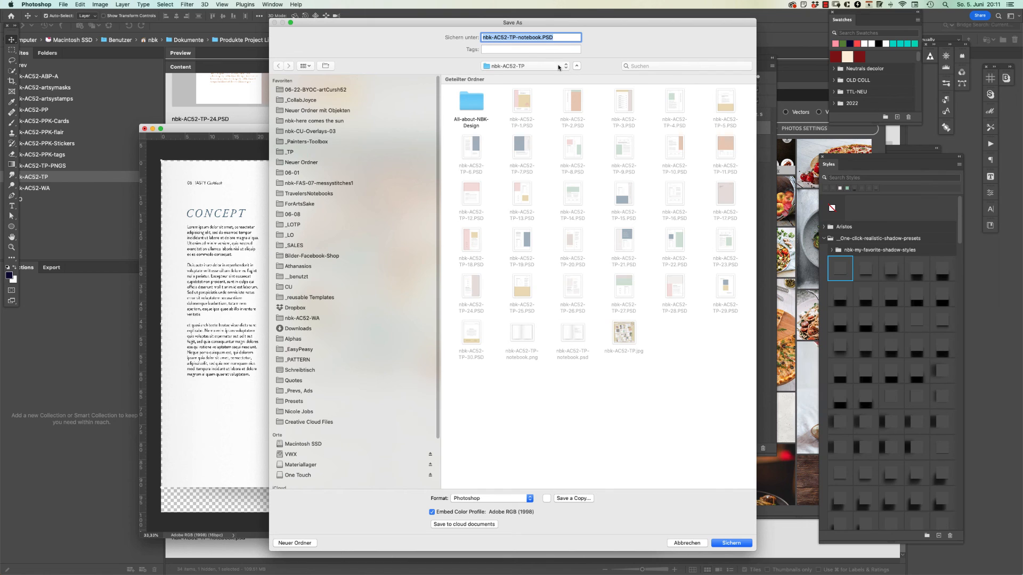
click(564, 67)
click(544, 76)
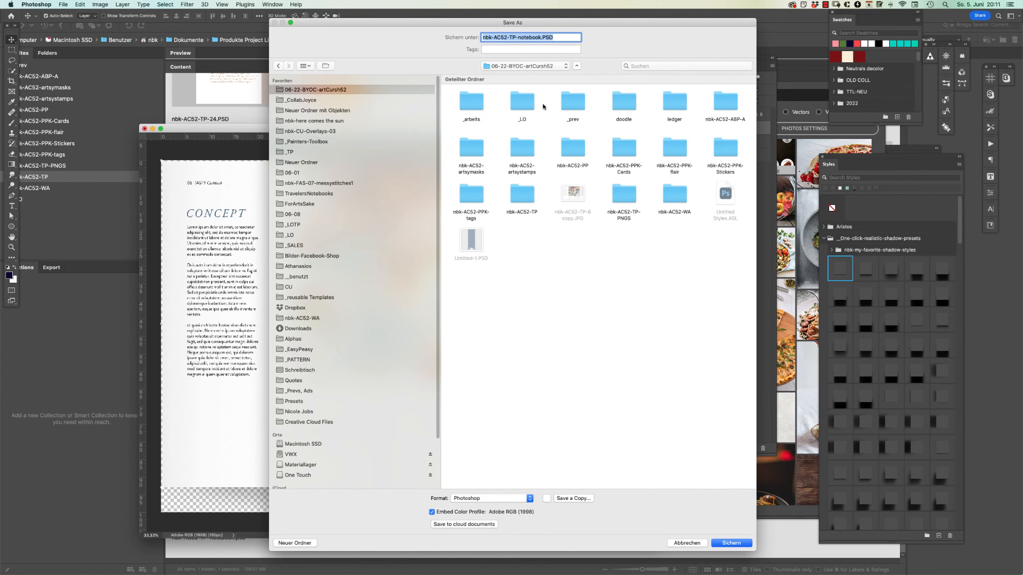
click(574, 500)
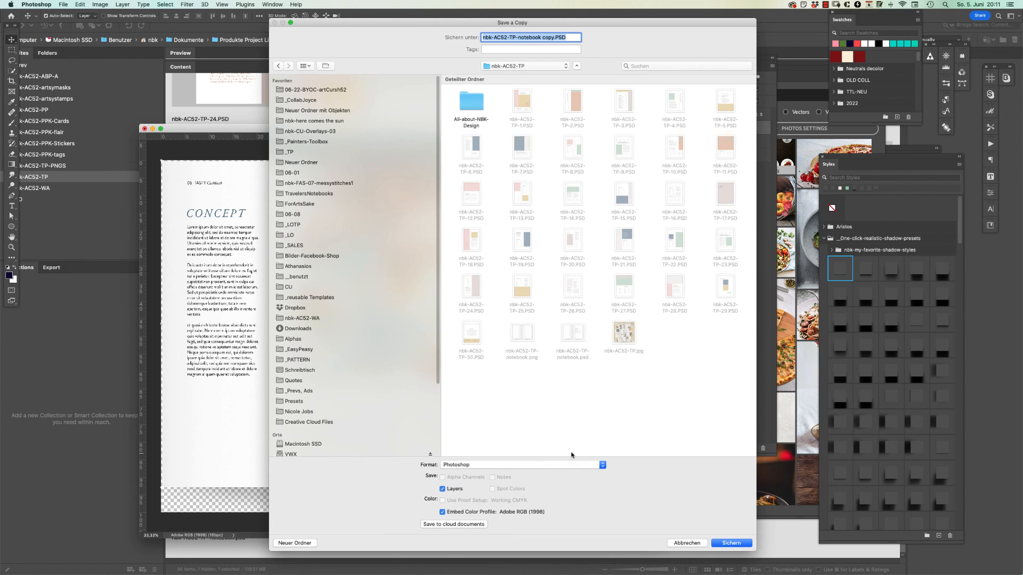
click(568, 466)
click(570, 545)
click(732, 541)
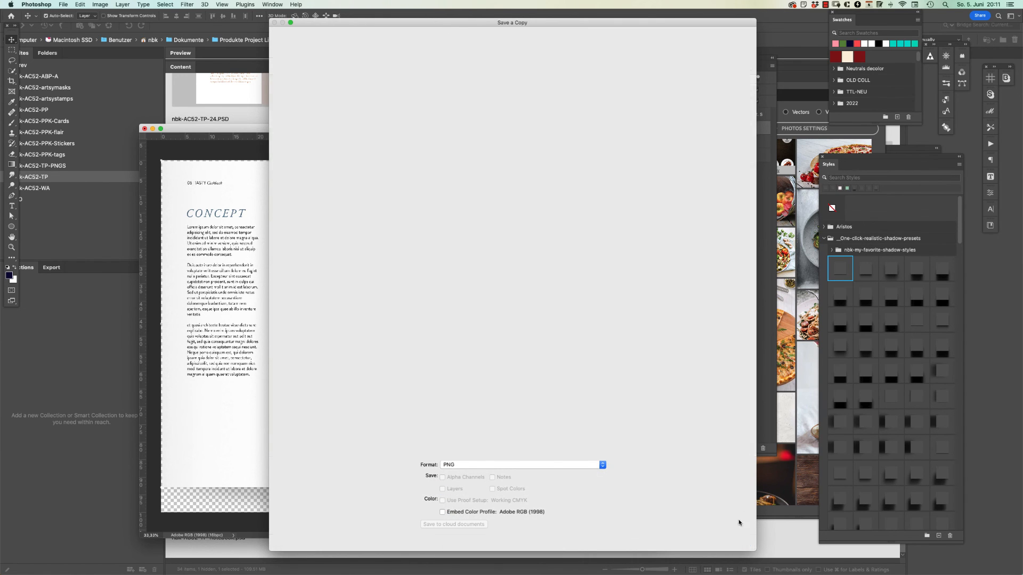
click(559, 277)
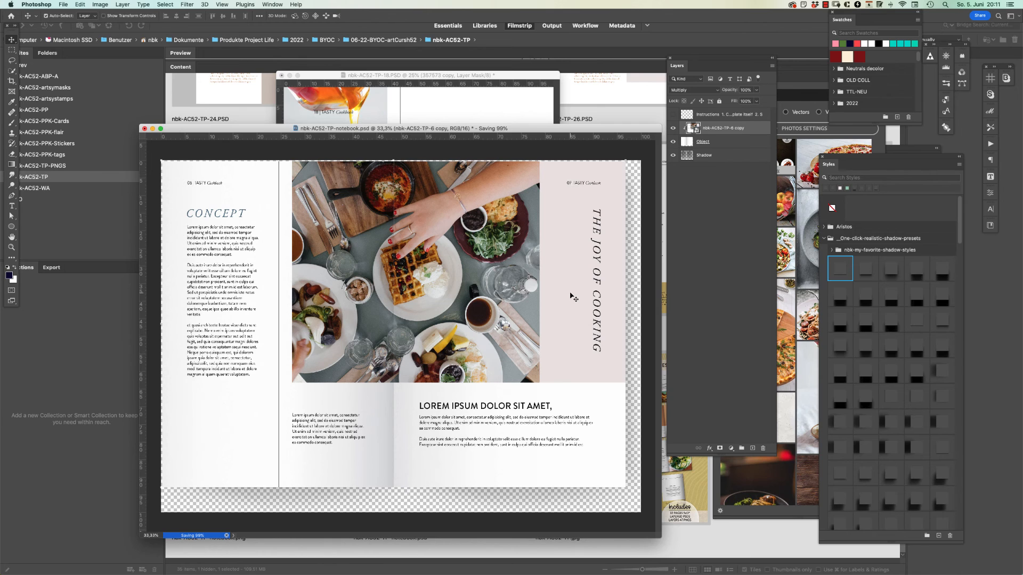
Minimize the notebook document and close the template documents in front of the layout, including TP-18 and TP-17, without saving
drag(193, 129, 197, 117)
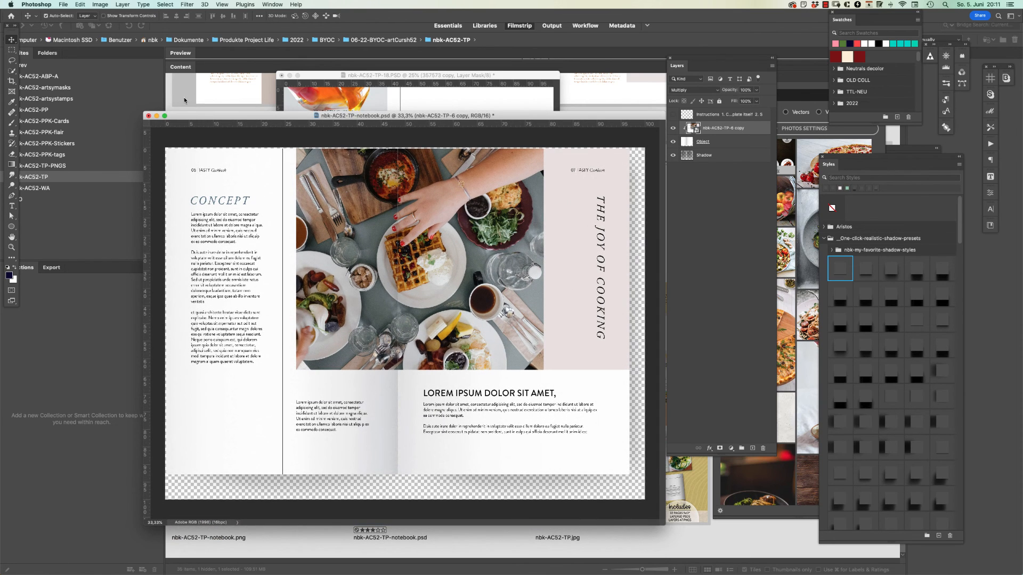
click(158, 115)
click(504, 79)
drag(504, 79, 433, 191)
key(super+w)
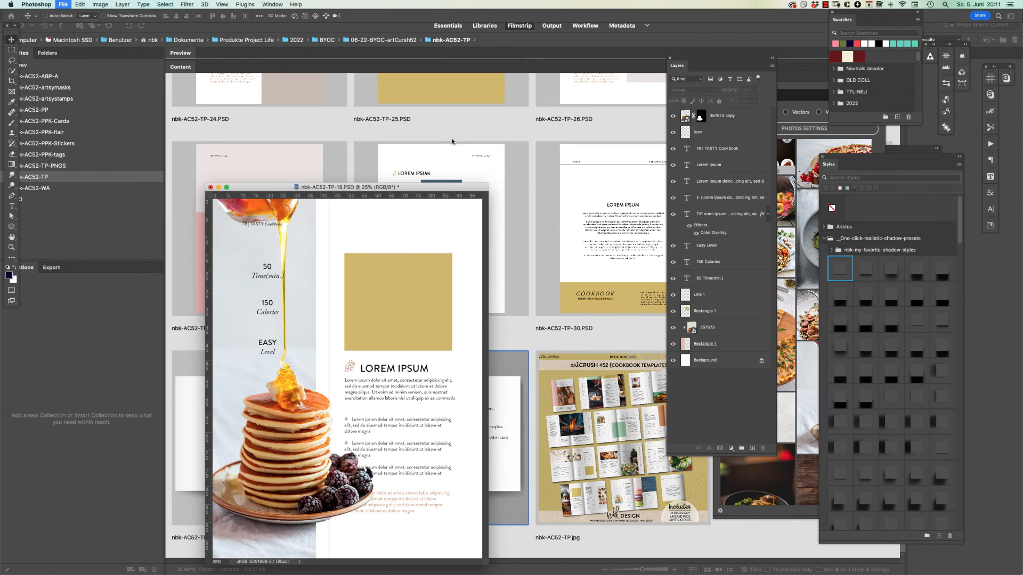
click(485, 185)
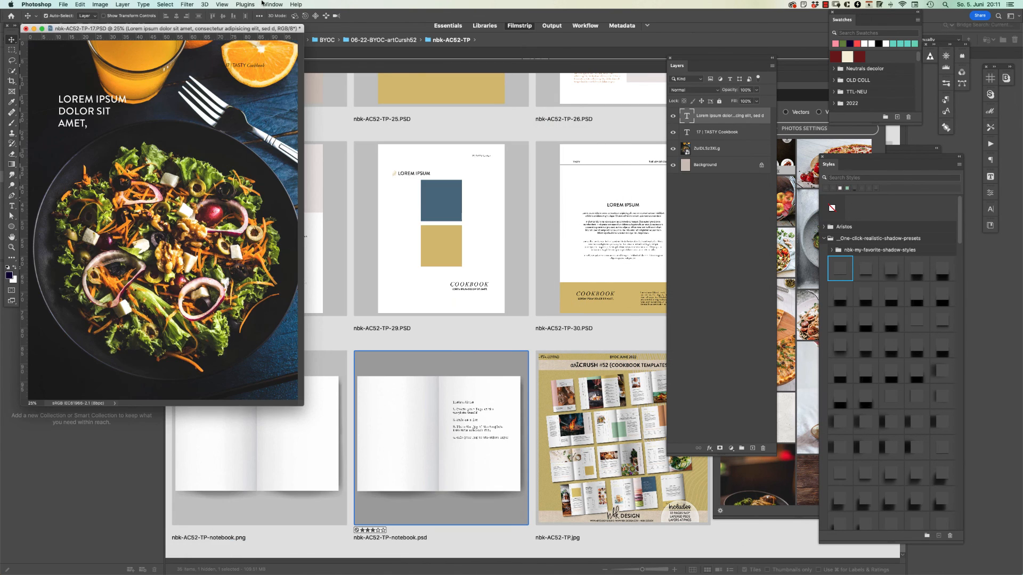
key(super+w)
click(485, 188)
key(super+w)
click(484, 186)
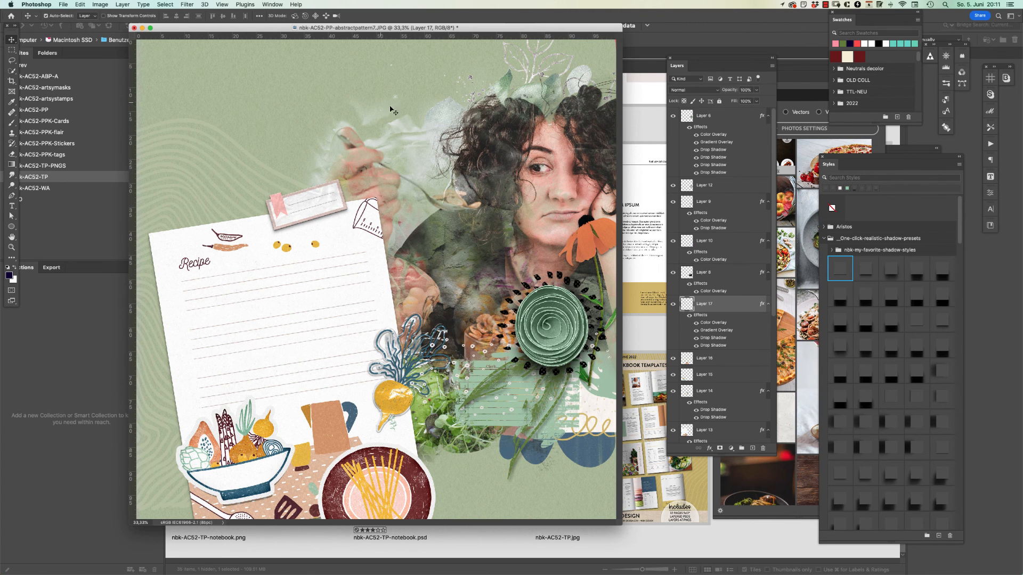
Delete the recipe card, noodle bowl, vegetable bowl and pink-ribbon label from the nbk-AC52-PP-abstractpattern7.JPG layout
click(332, 296)
key(Delete)
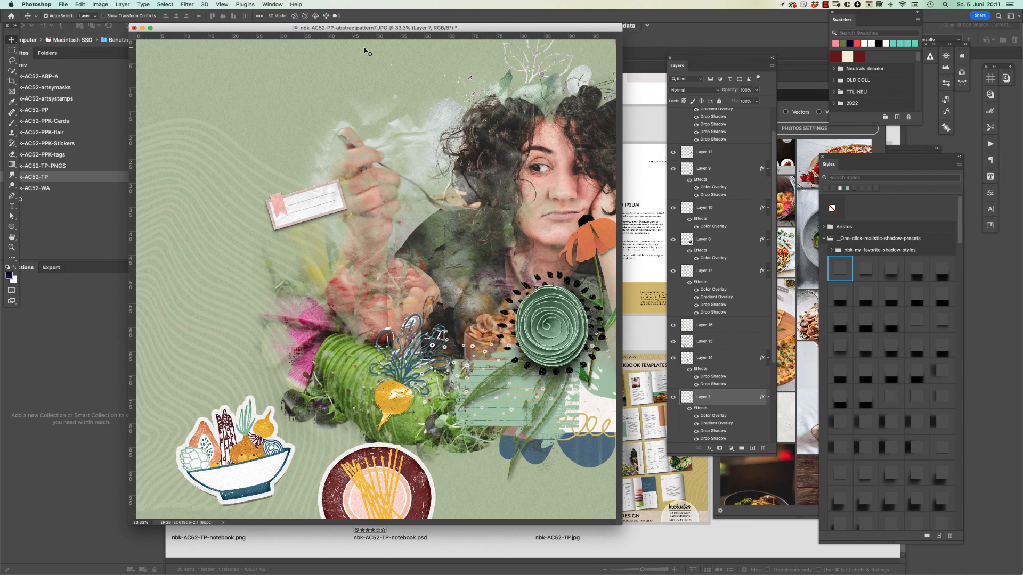
click(400, 461)
key(Delete)
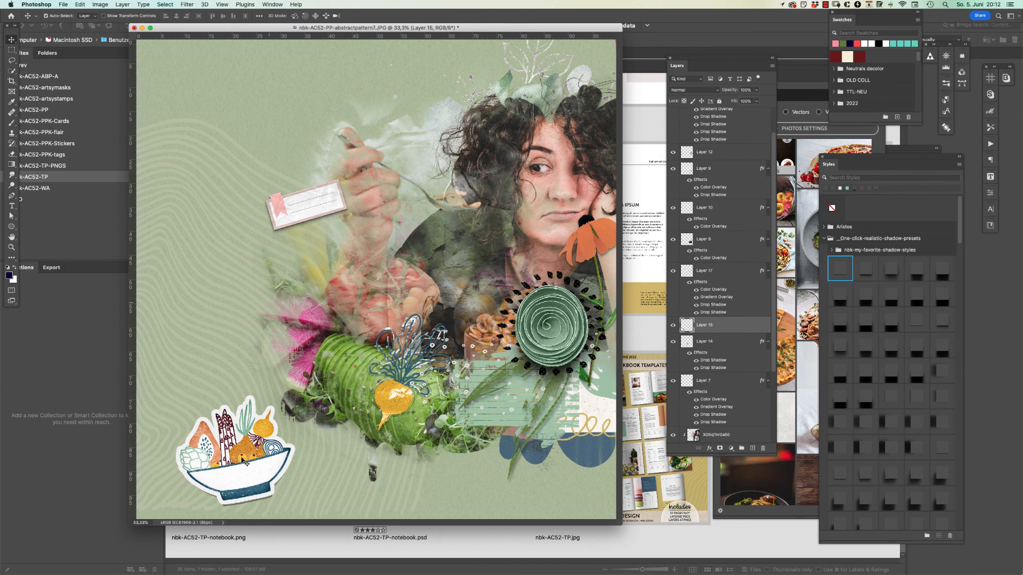
key(Delete)
click(306, 203)
key(Delete)
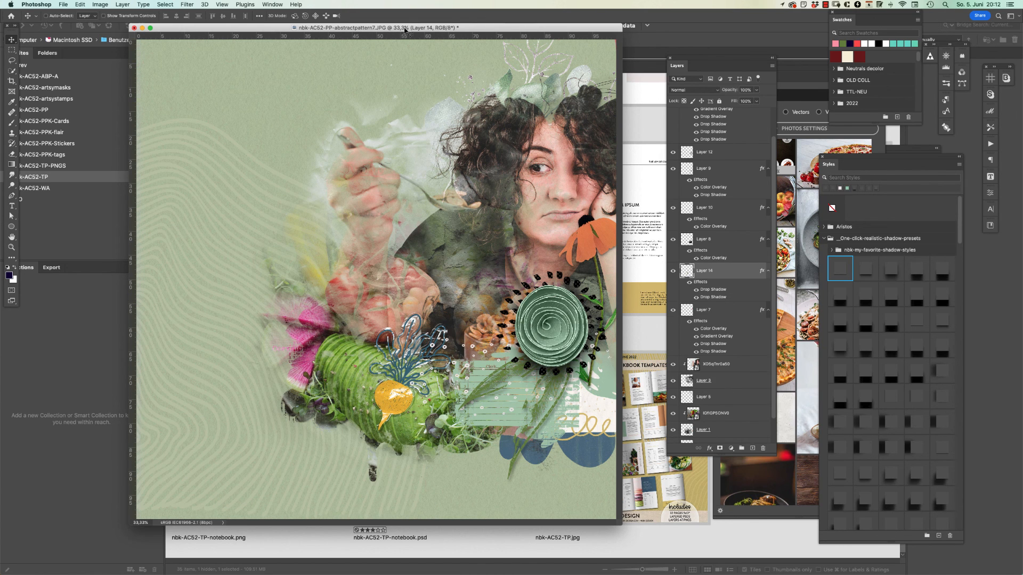
Place nbk-AC52-TP-notebook copy.PNG in the layout, scaled down and tilted counterclockwise in the lower-left area beside the green flower
key(super+shift+p)
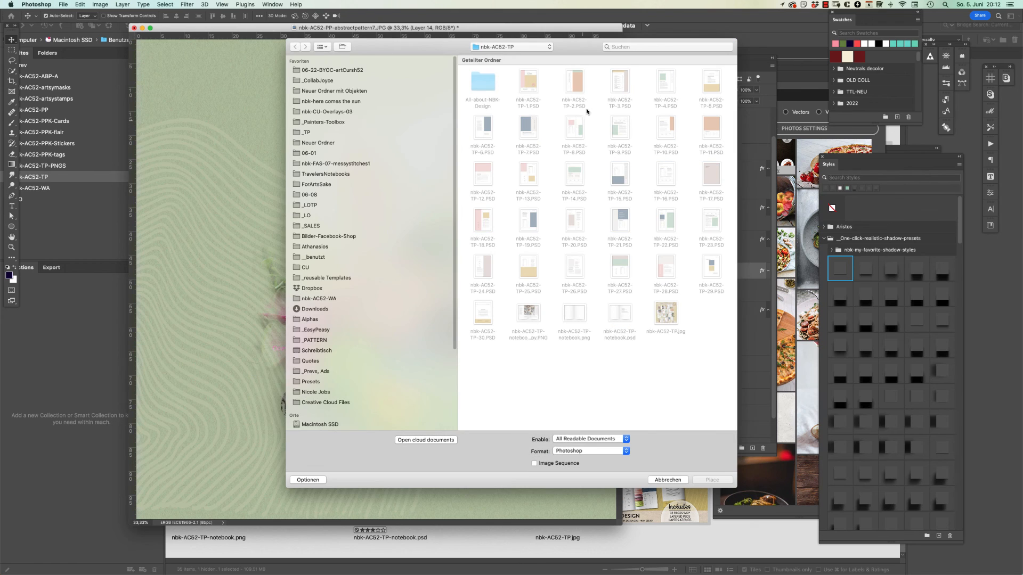
double_click(540, 311)
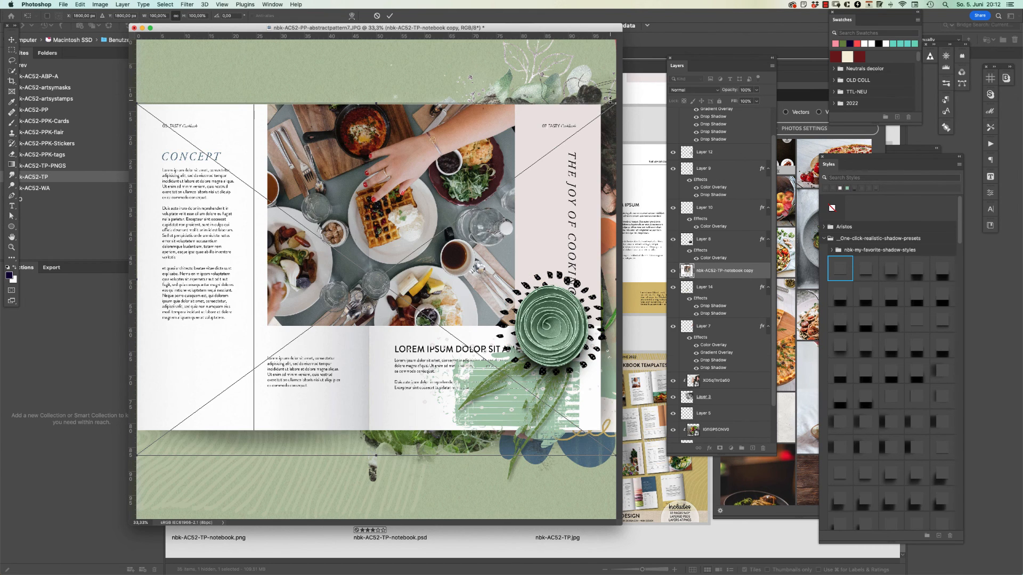
drag(614, 105, 490, 155)
drag(347, 313, 373, 331)
drag(494, 173, 444, 230)
drag(395, 318, 415, 311)
key(Return)
Shift the green card on Layer 8 slightly down and right and move its layer beneath the notebook spread
drag(515, 391, 533, 425)
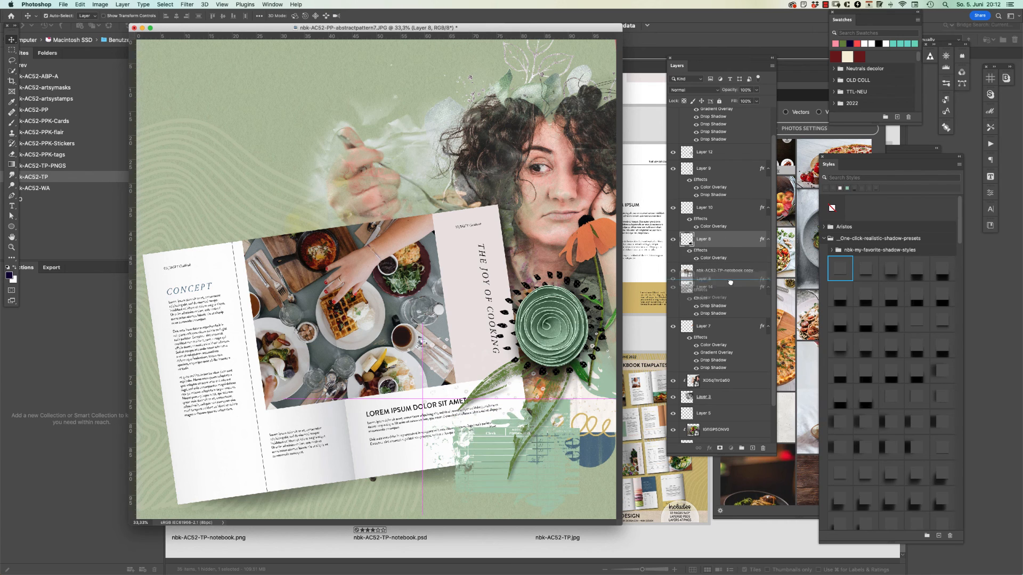
key(super+bracketleft)
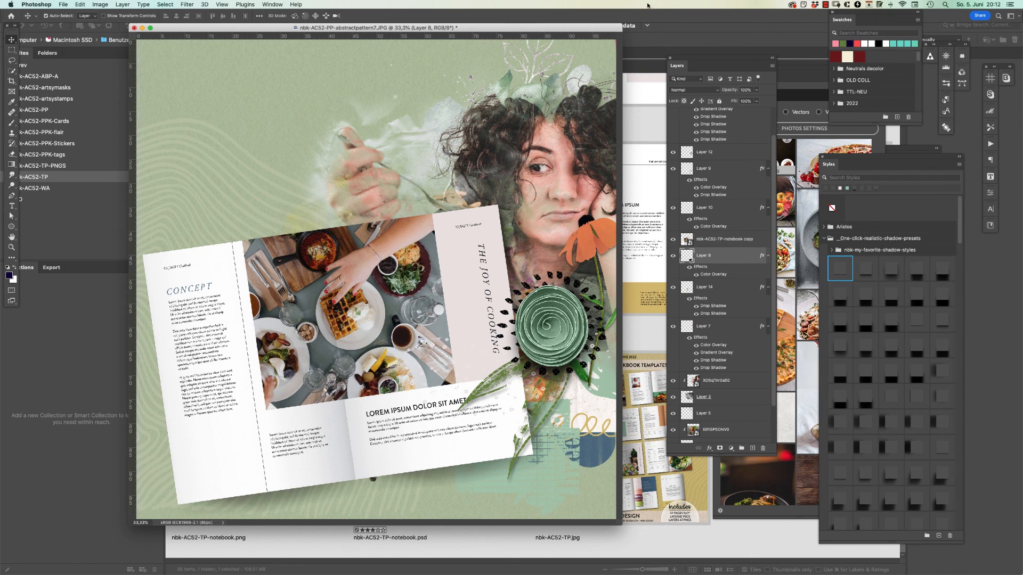
mouse_move(390, 28)
mouse_down()
mouse_move(332, 43)
mouse_move(412, 36)
mouse_move(385, 27)
mouse_up()
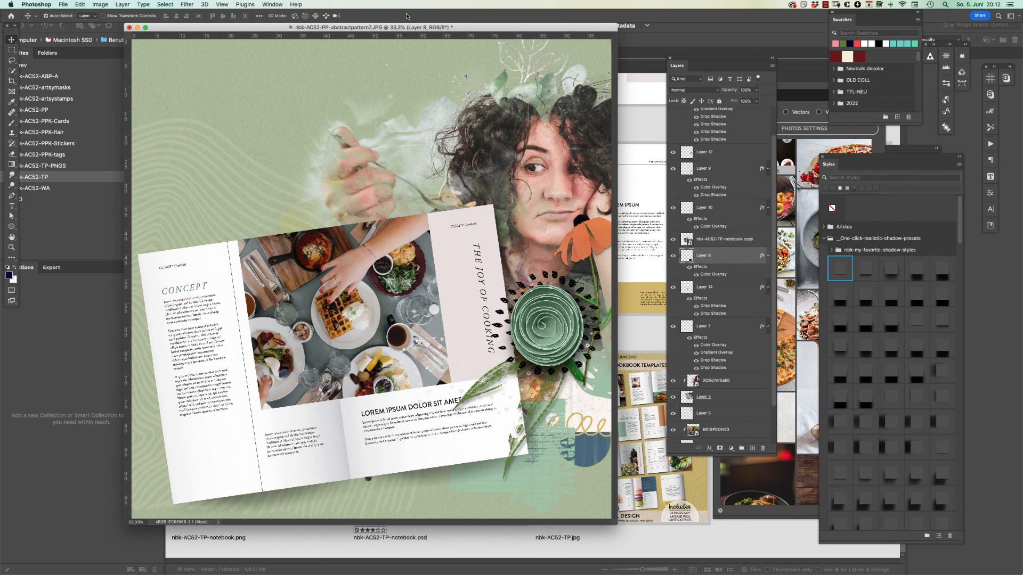
Switch to Adobe Bridge and examine the separate PNG elements of template 1 in the nbk-AC52-TP-PNGS folder
click(653, 148)
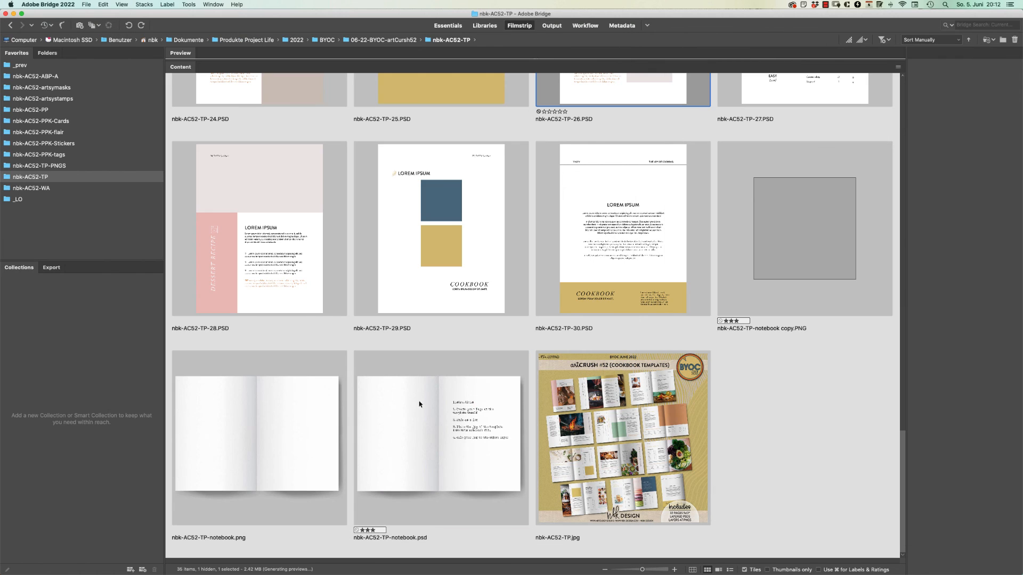
click(266, 451)
key(super+Up)
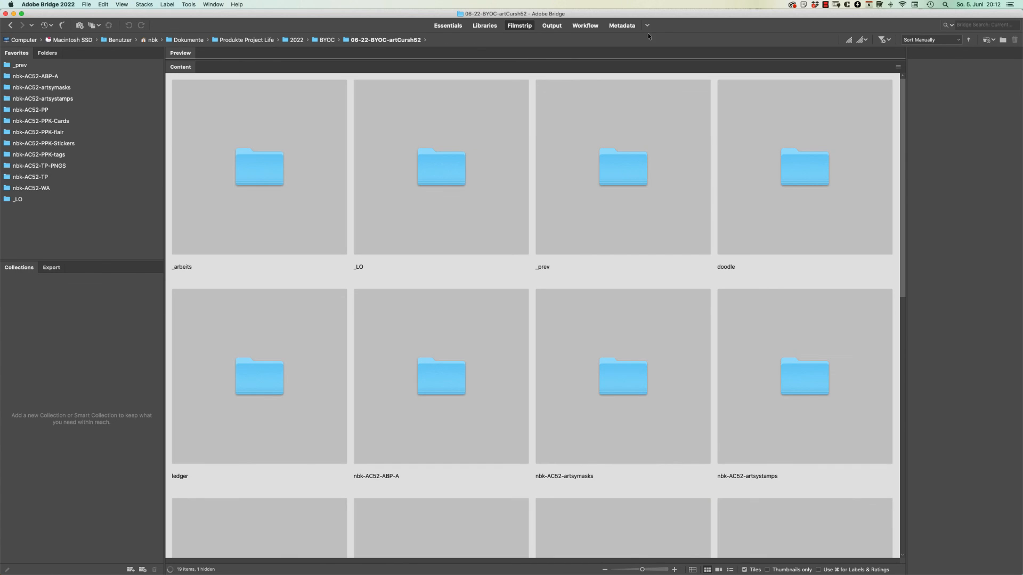
click(79, 165)
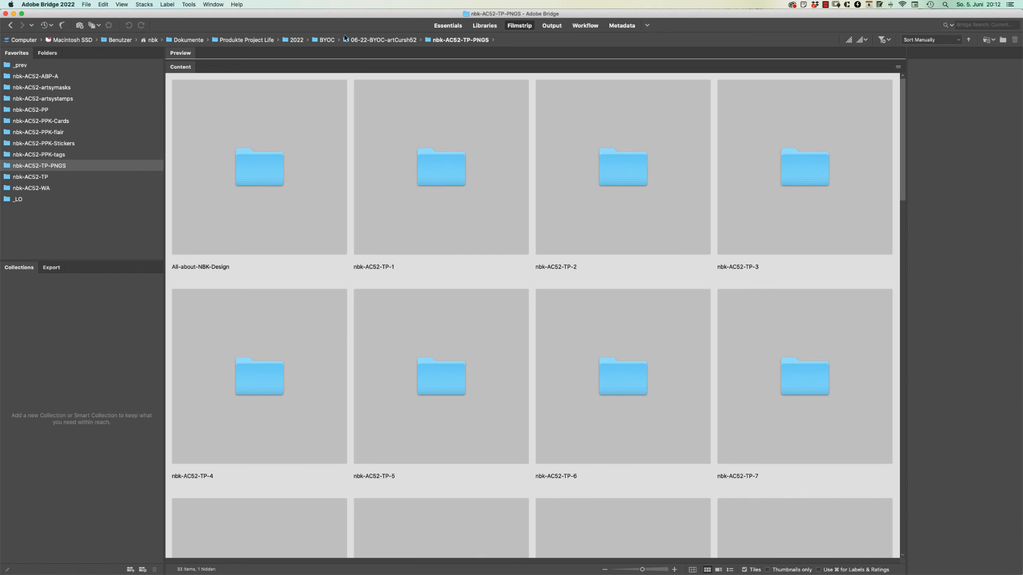
double_click(480, 166)
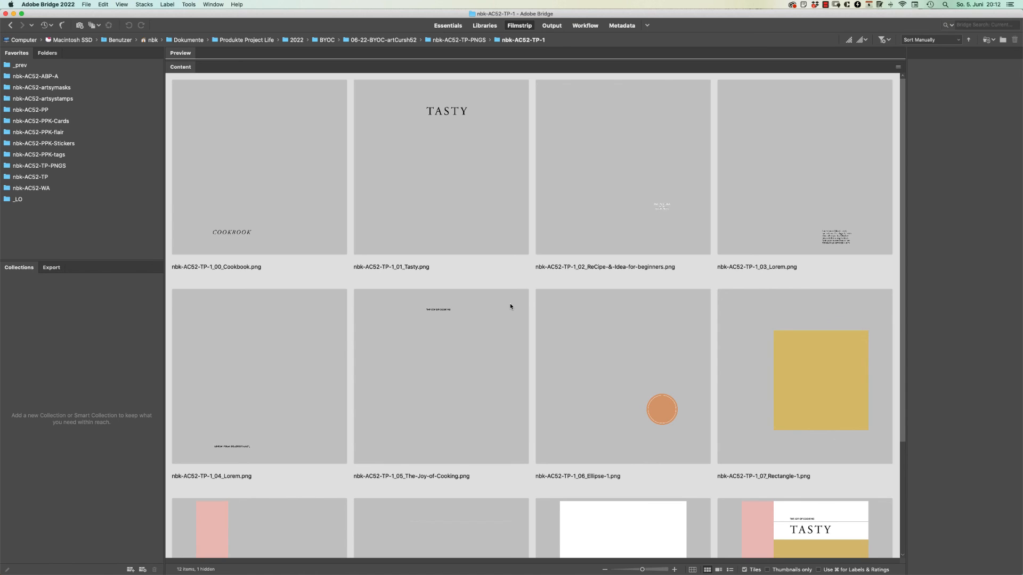
key(super+Up)
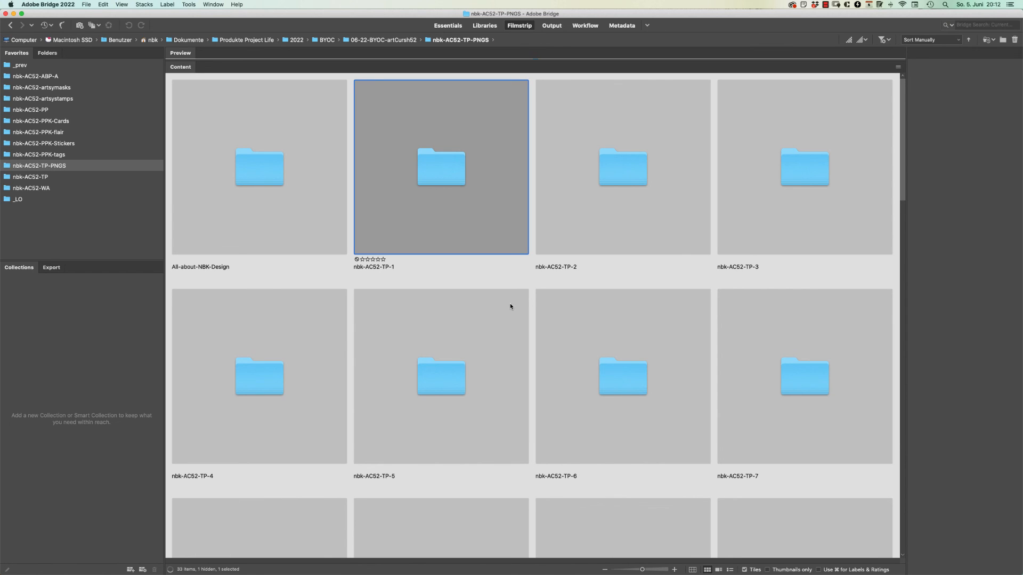
click(634, 180)
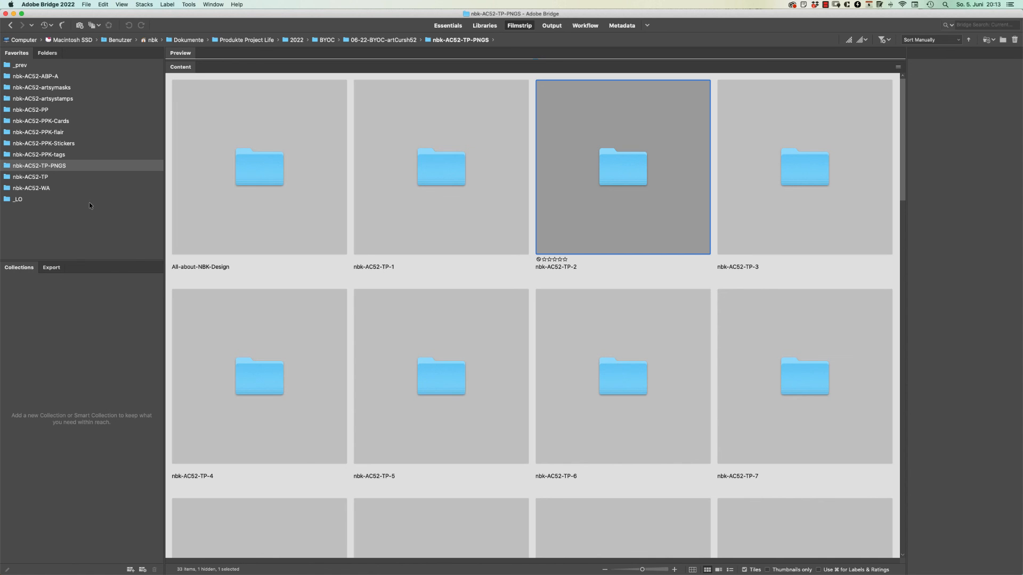
Open the _prev folder to view the preview images of the template pages and kits
click(68, 76)
click(60, 65)
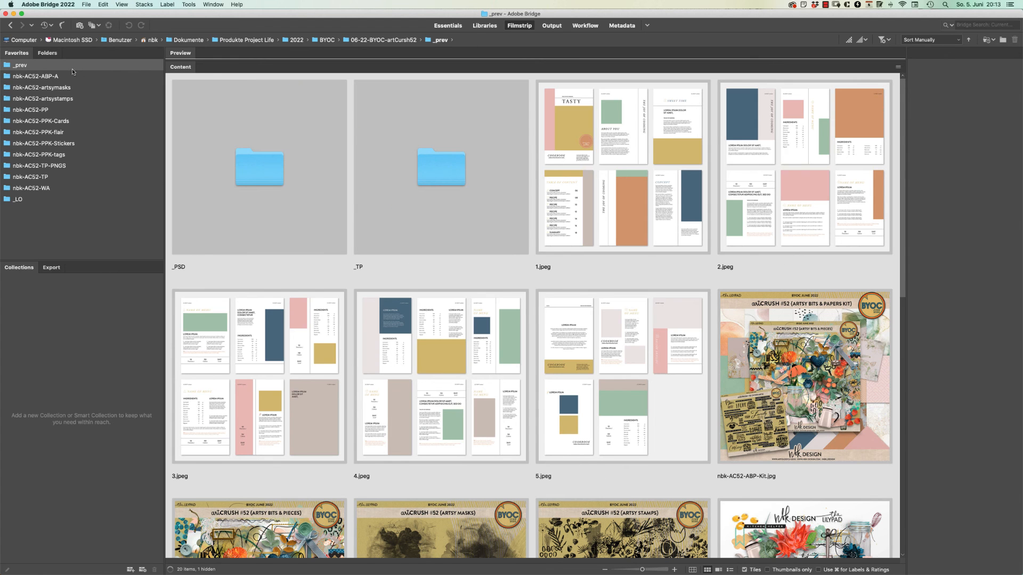
View the cookbook template page previews 1.jpeg through 4.jpeg one after another in full screen
click(676, 141)
key(space)
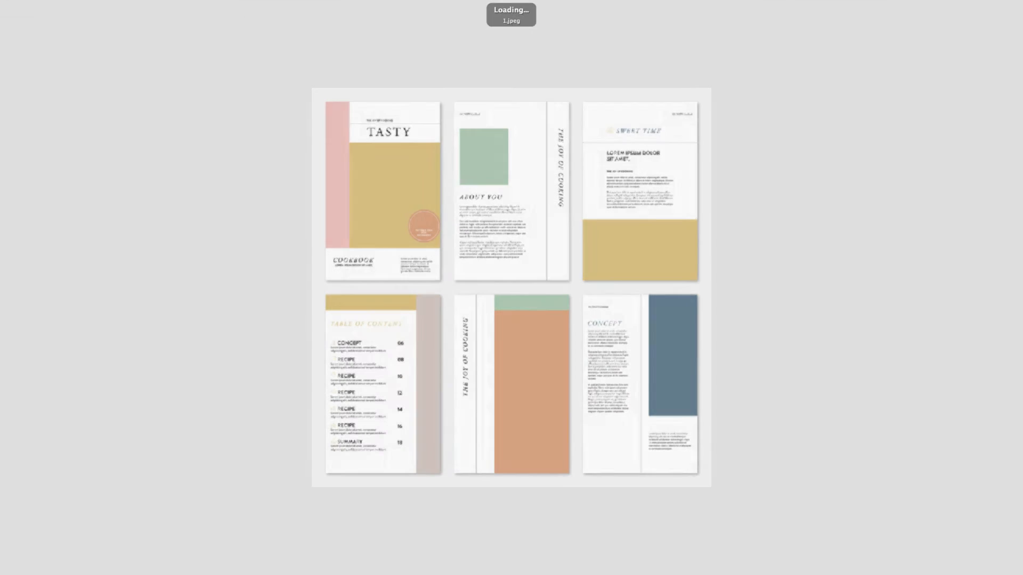
key(Right)
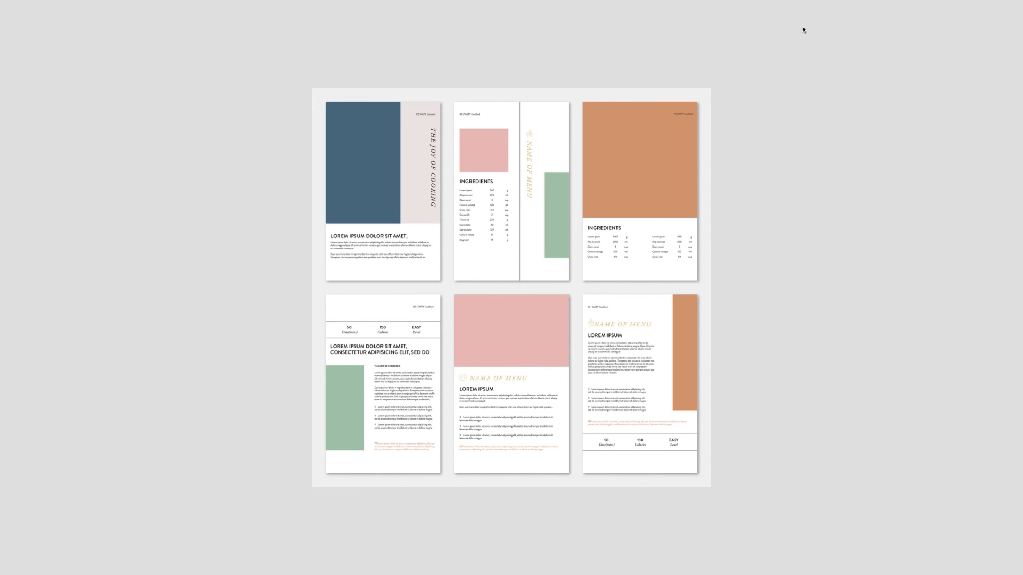
key(Right)
key(Right)
key(space)
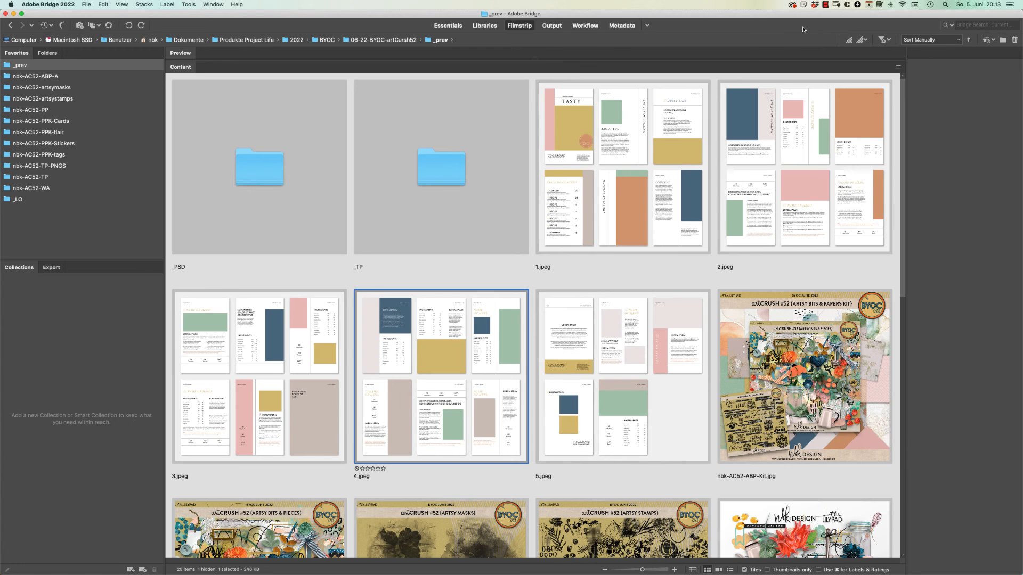
View the Artsy Bits & Papers Kit preview, nbk-AC52-ABP-Kit.jpg, in full screen
click(784, 335)
key(space)
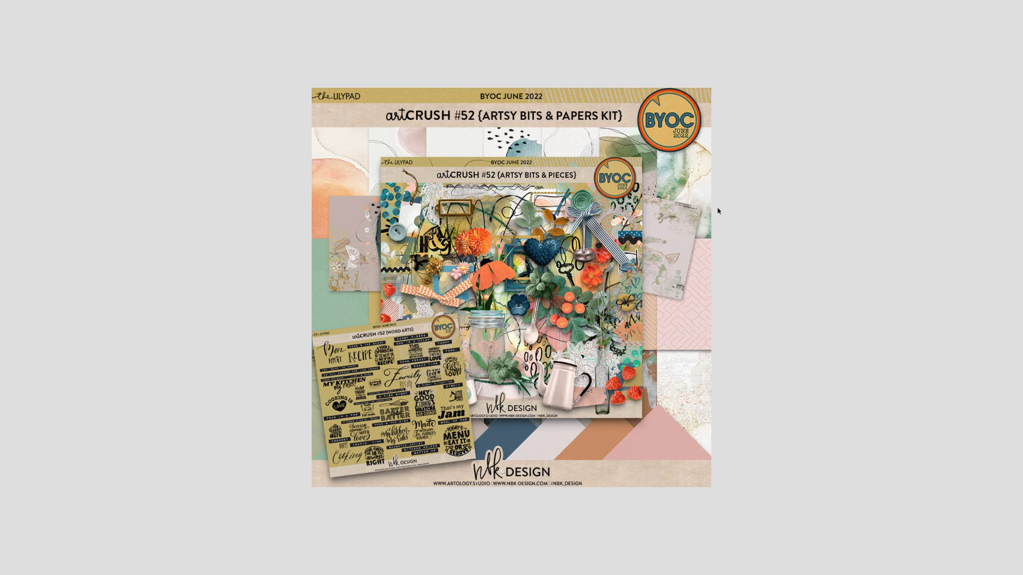
key(space)
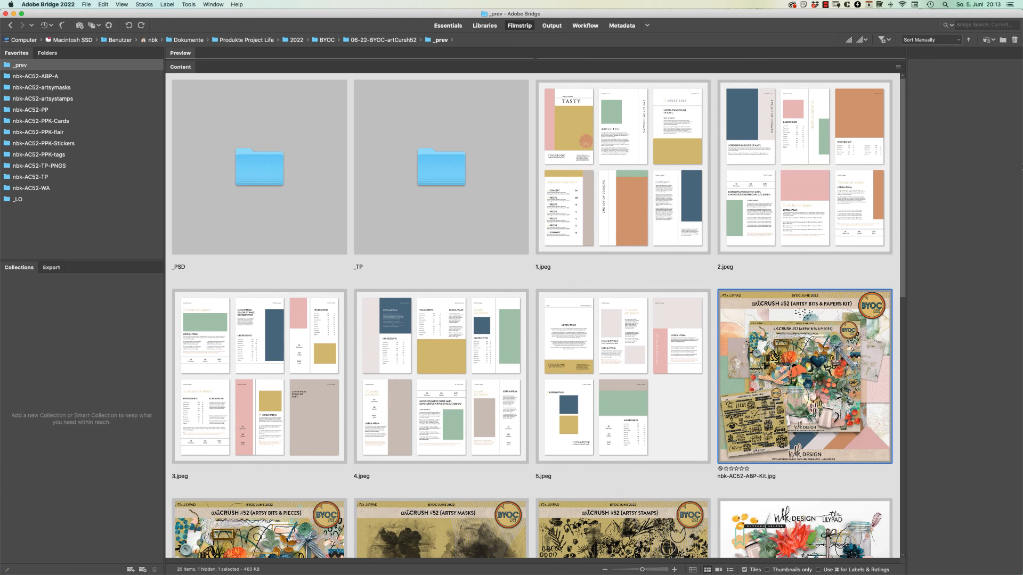
View the artsy masks, artsy stamps, options overview and paper mix previews one after another in full screen
scroll(421, 234, down, 5)
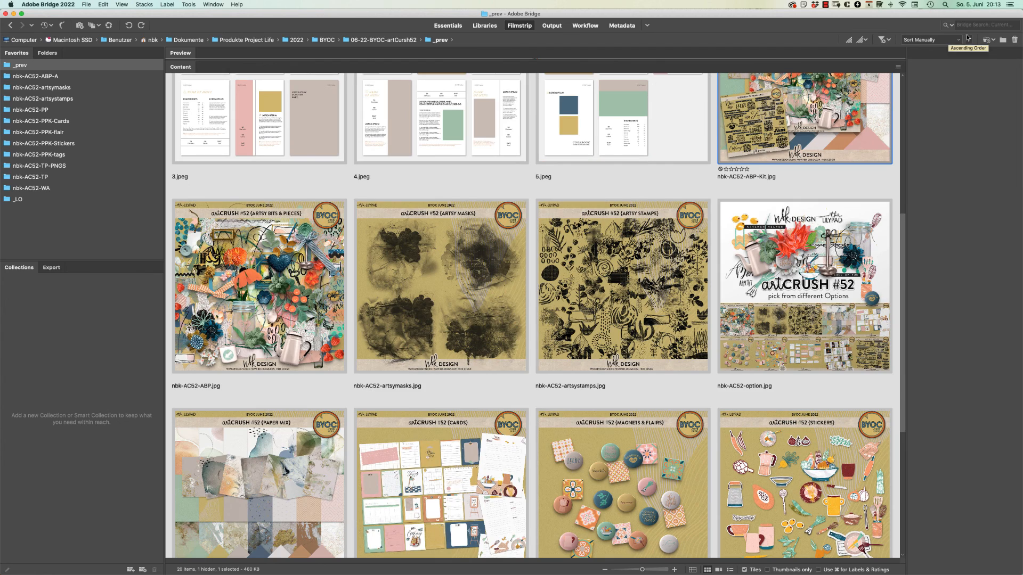
click(421, 234)
key(space)
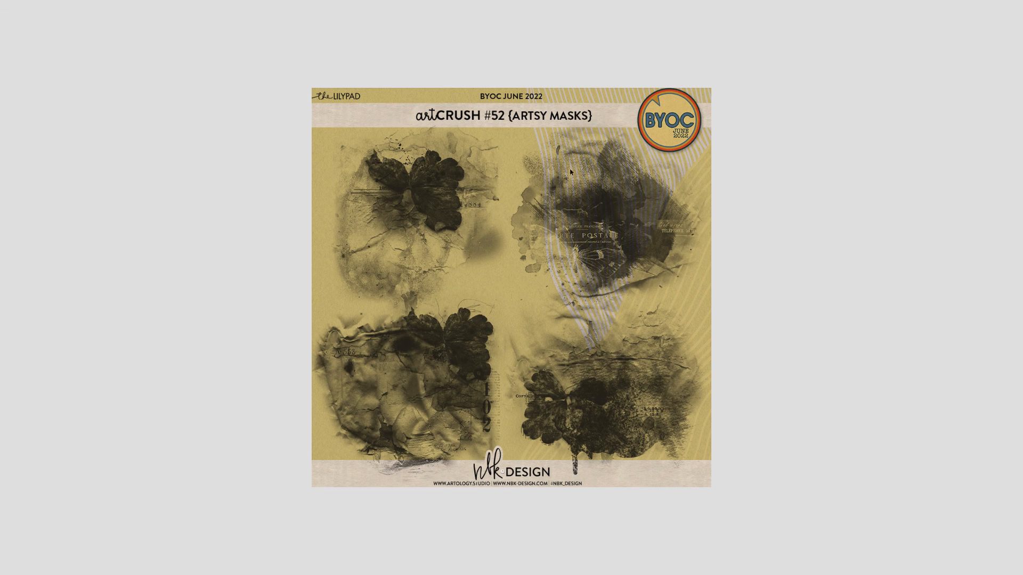
key(Right)
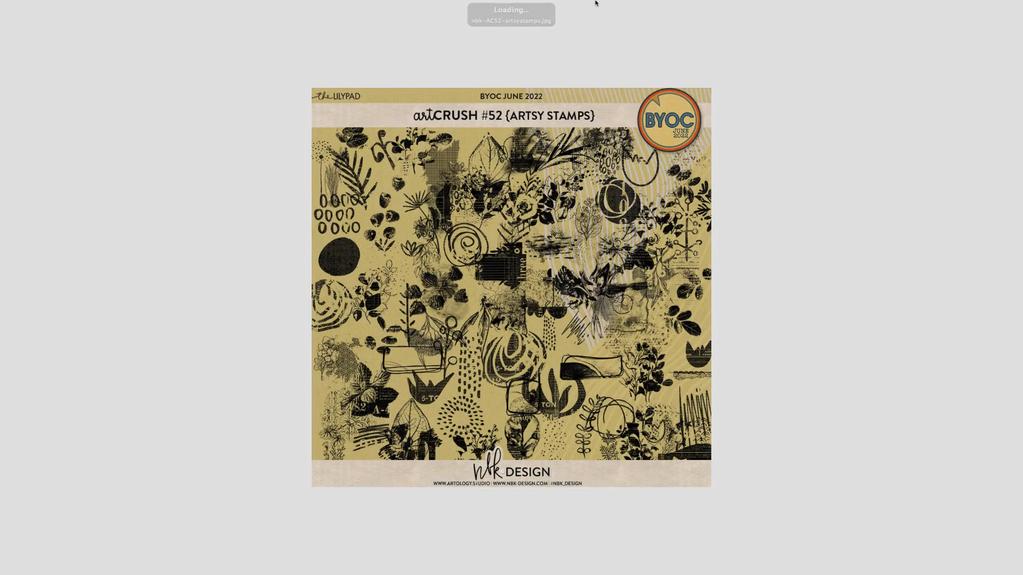
key(Right)
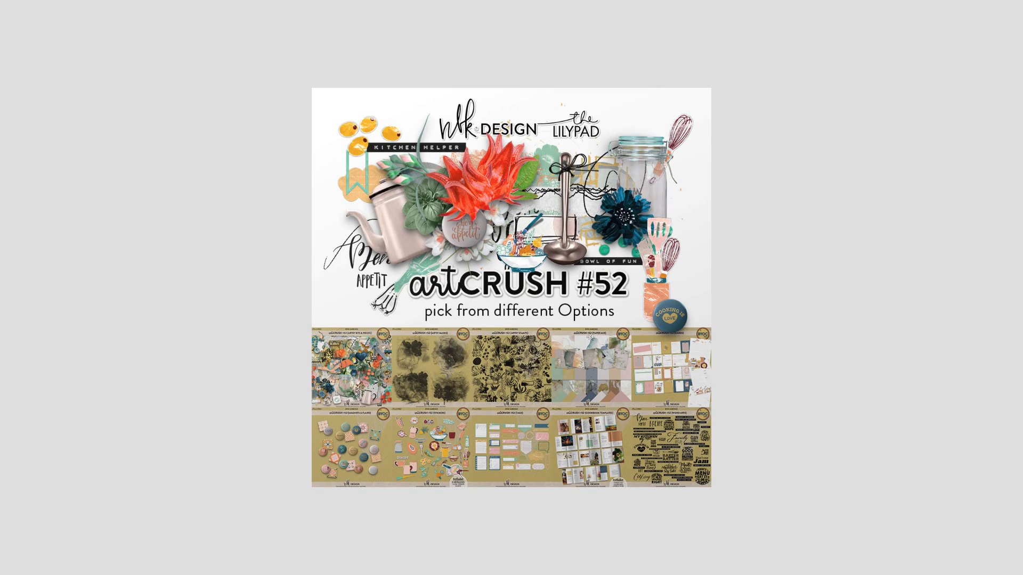
key(Right)
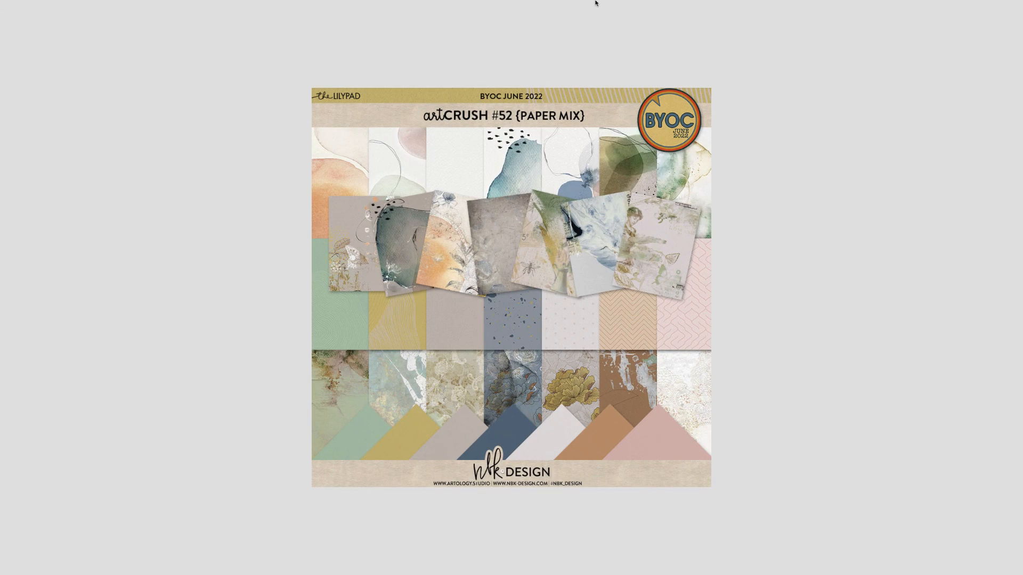
View the cards, magnets and flairs, and stickers previews in full screen and look over the remaining kit thumbnails in the _prev folder
key(Right)
key(Right)
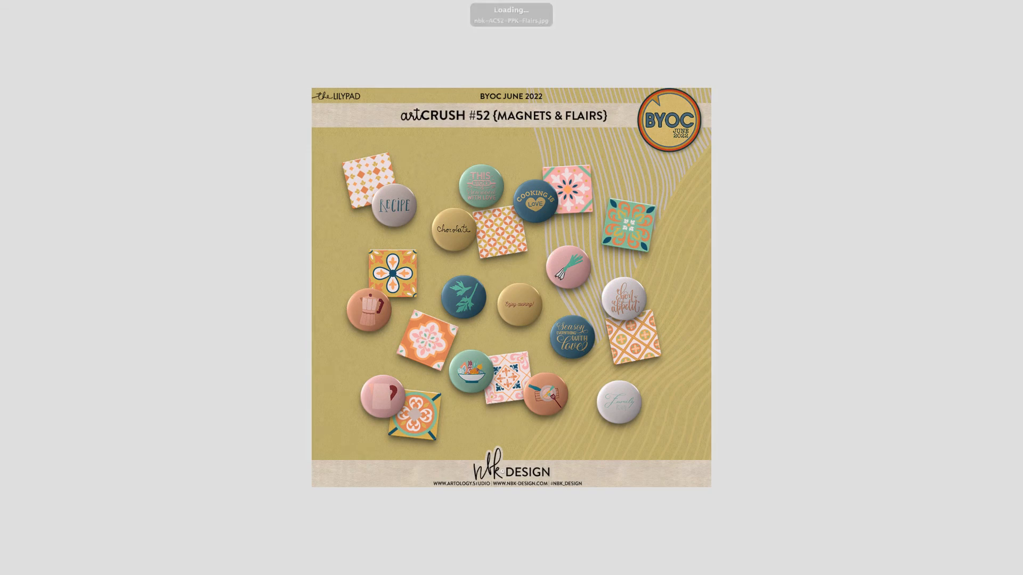
key(Right)
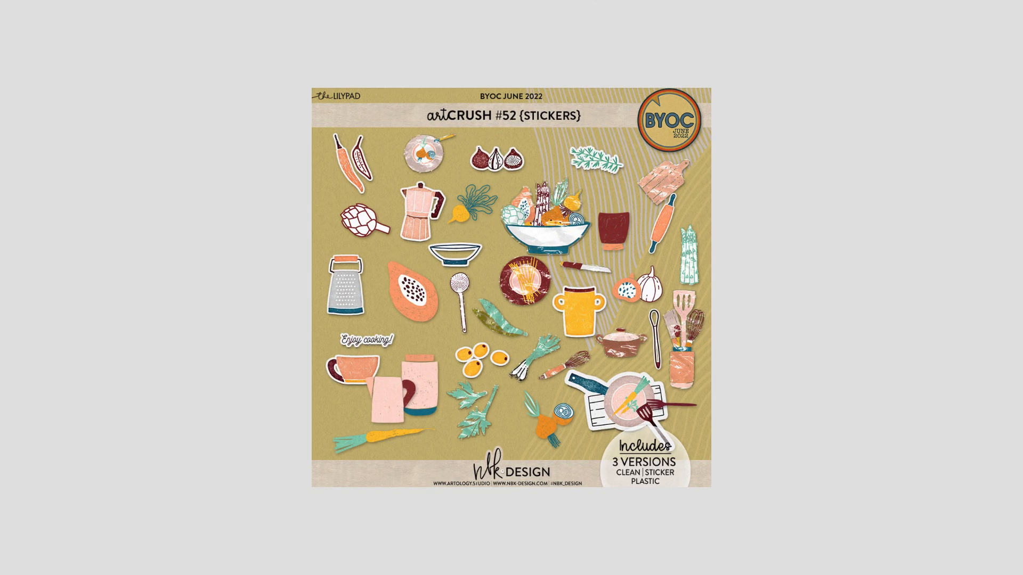
key(Right)
key(Right)
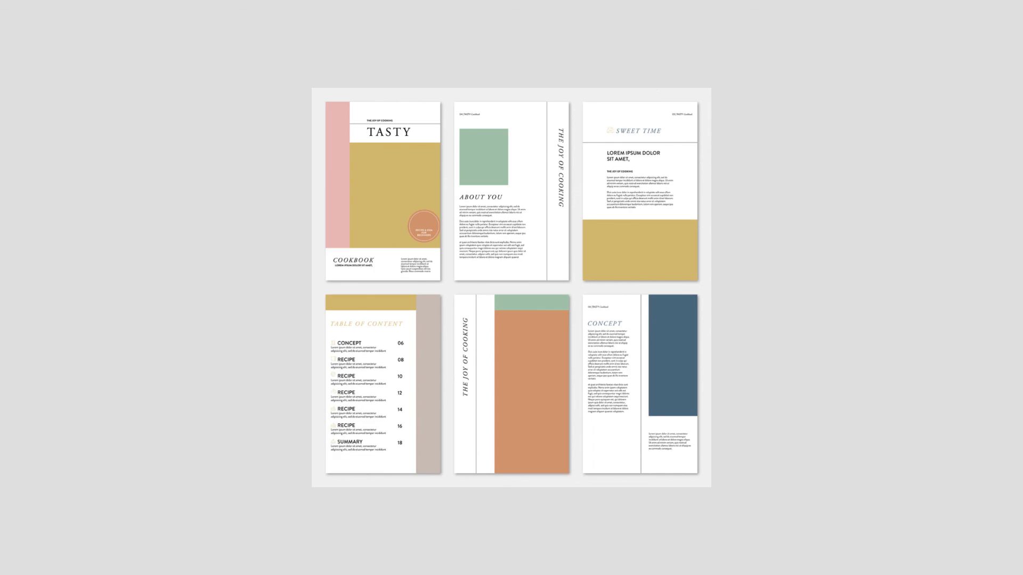
key(space)
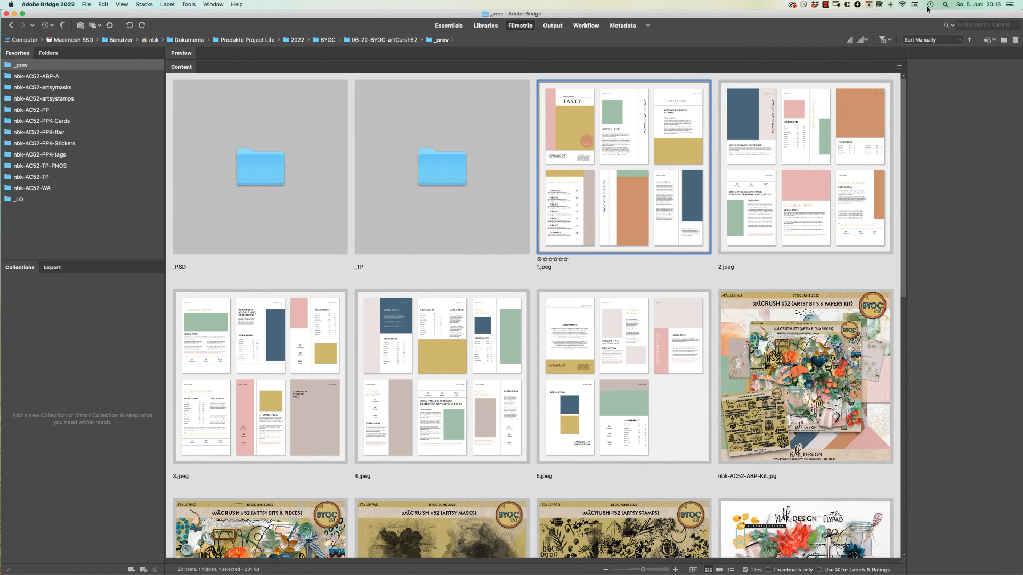
scroll(928, 9, down, 6)
scroll(928, 9, down, 5)
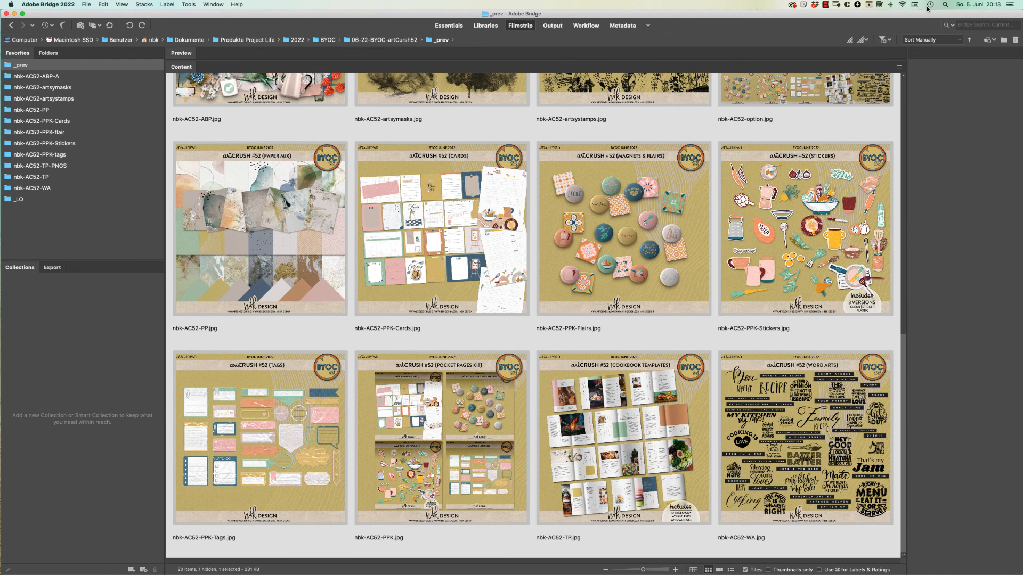